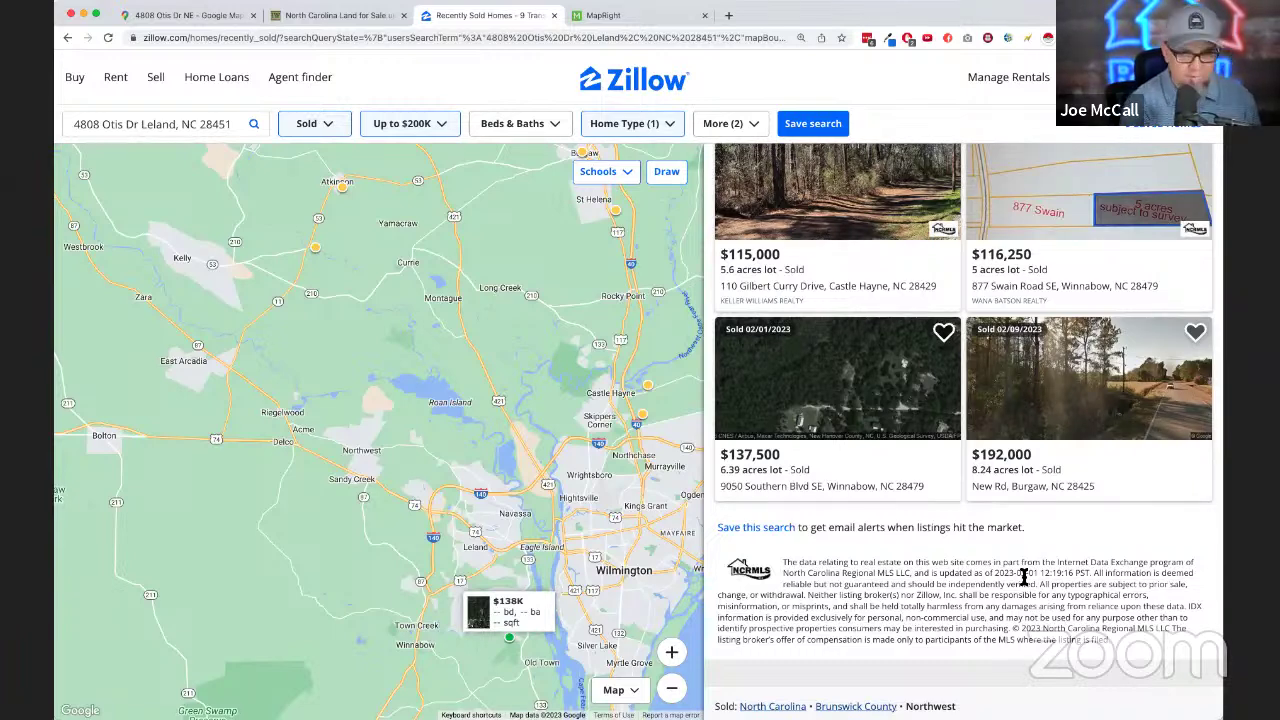
click(635, 15)
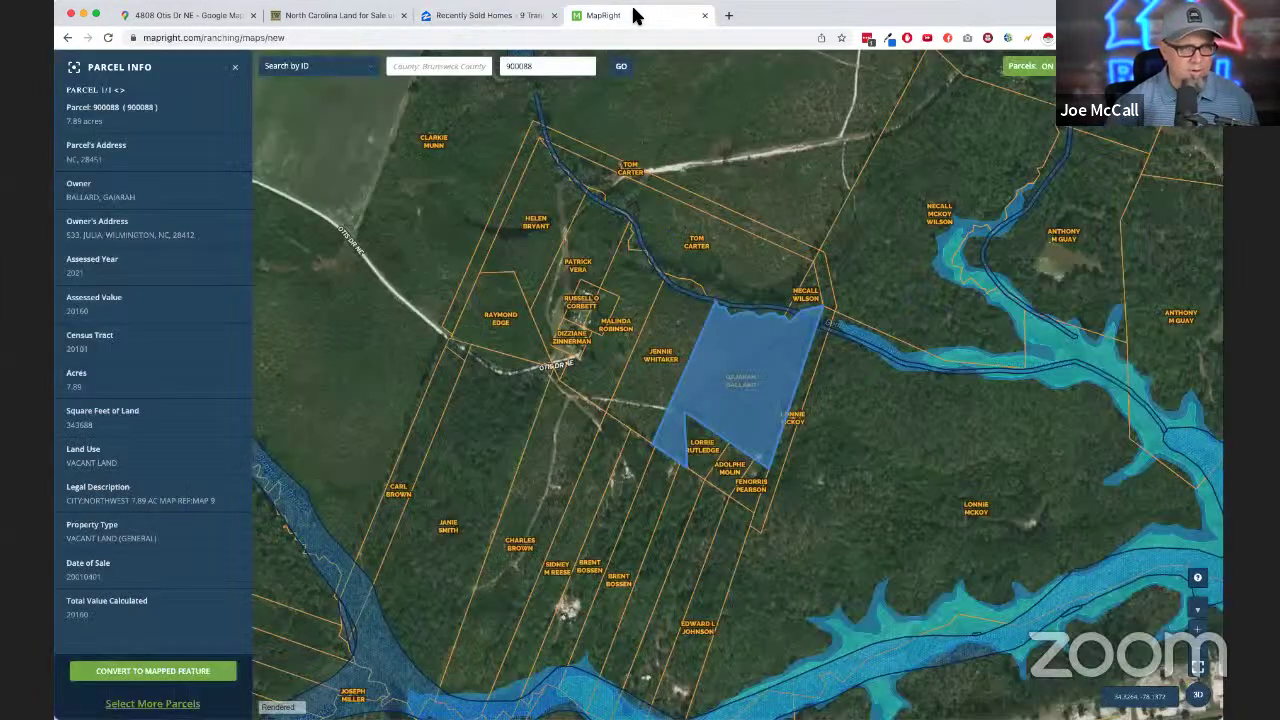
click(437, 17)
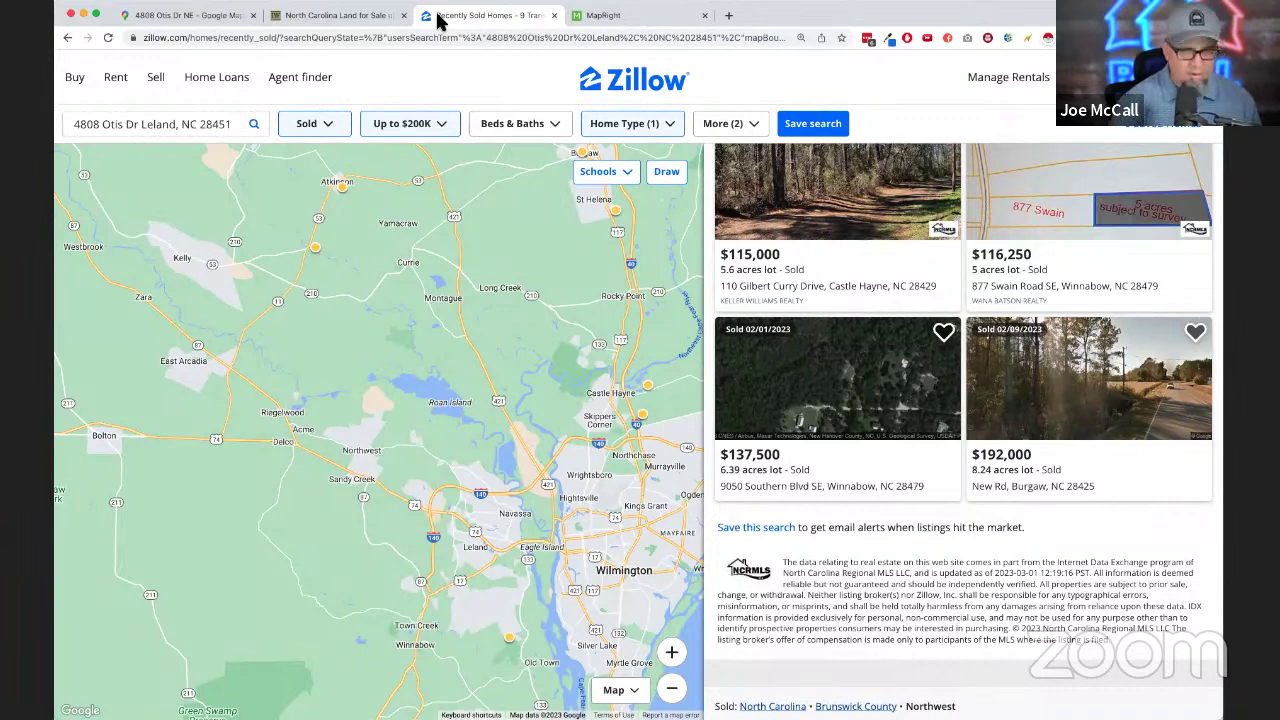
- Switch to Google Drive in a new browser tab and create a blank Google Sheets spreadsheet, keeping only the spreadsheet open
click(728, 15)
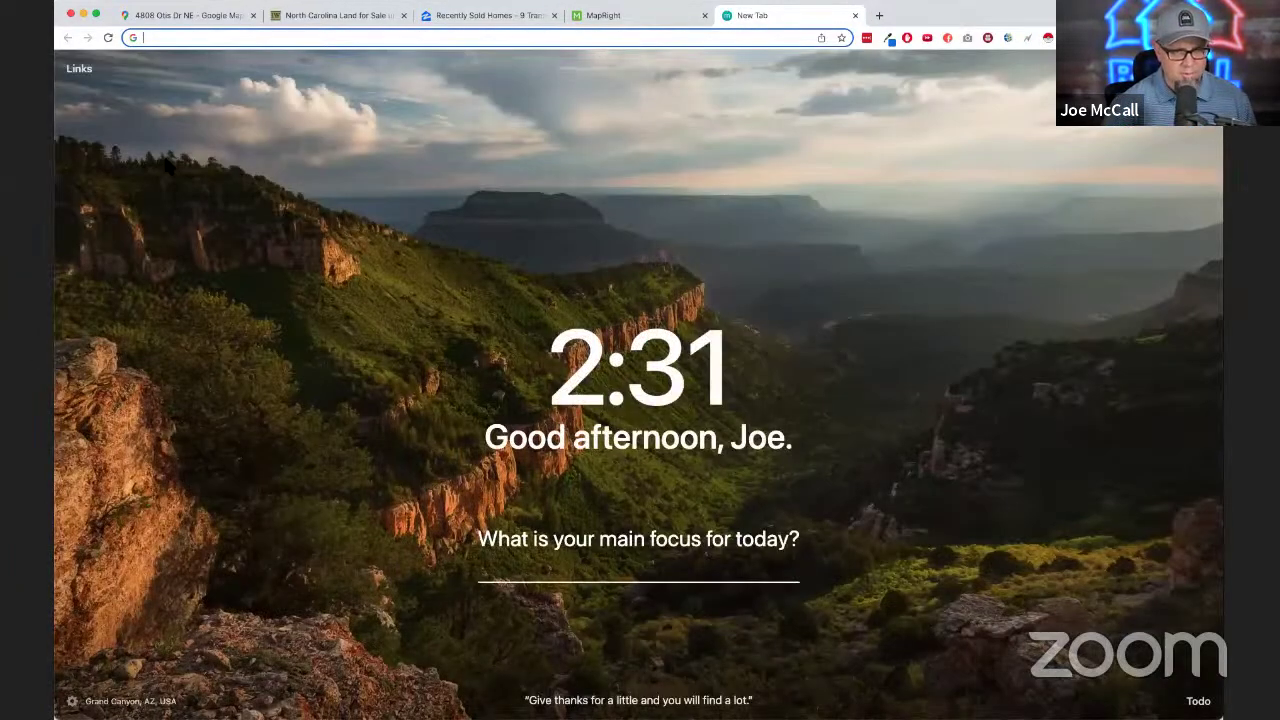
text(drive)
key(Return)
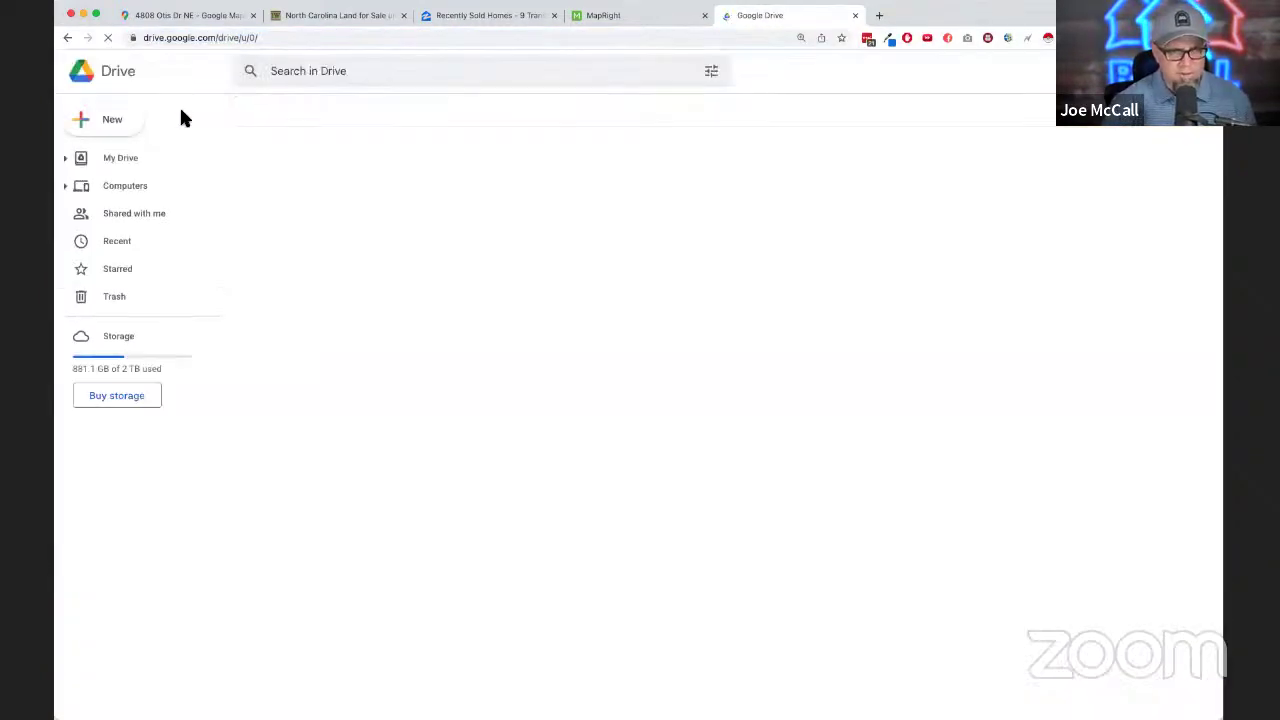
click(113, 122)
click(115, 235)
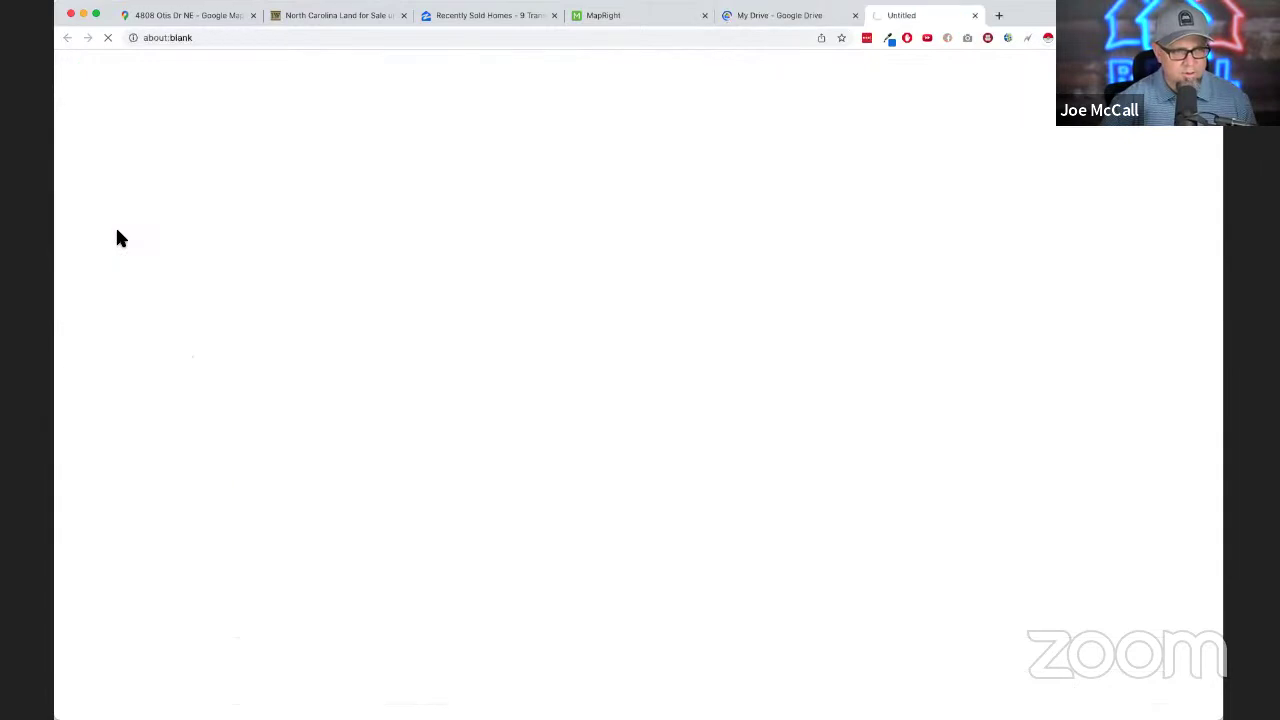
click(854, 15)
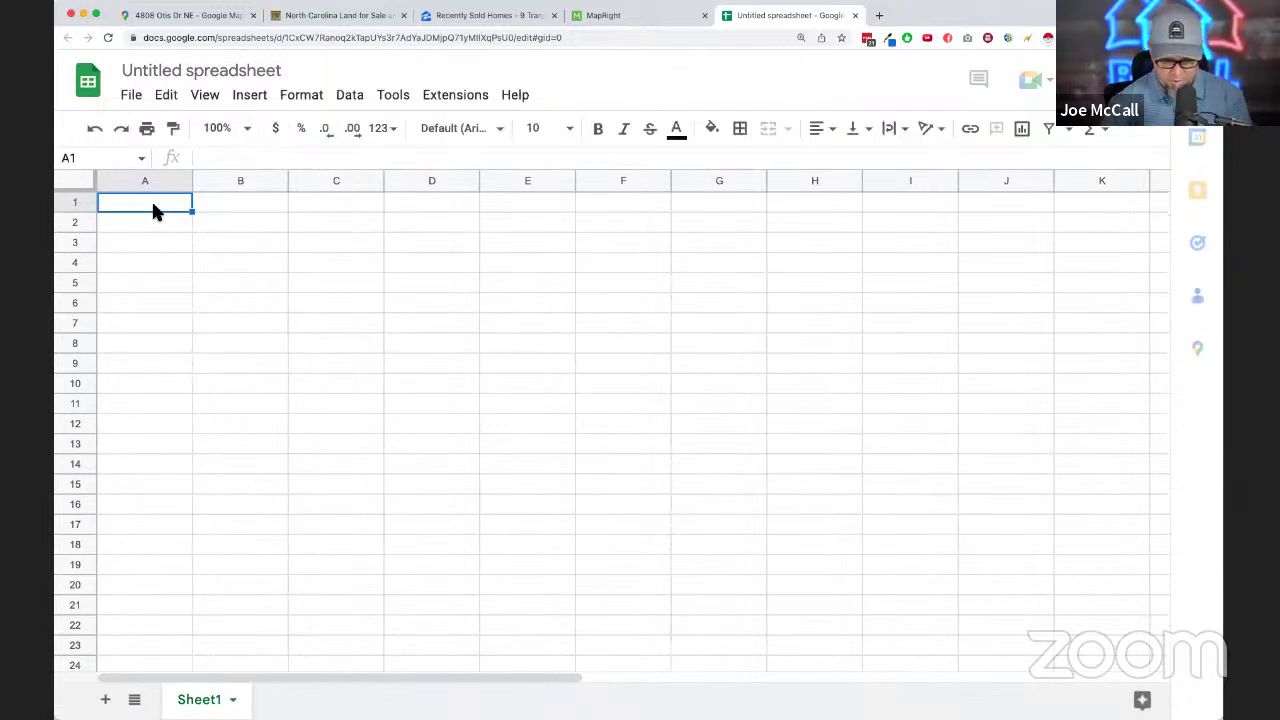
- Enter the heading "Pebble Do Hicky" in A1, formatted bold and underlined, and the label "Active" in A2
text(Peb)
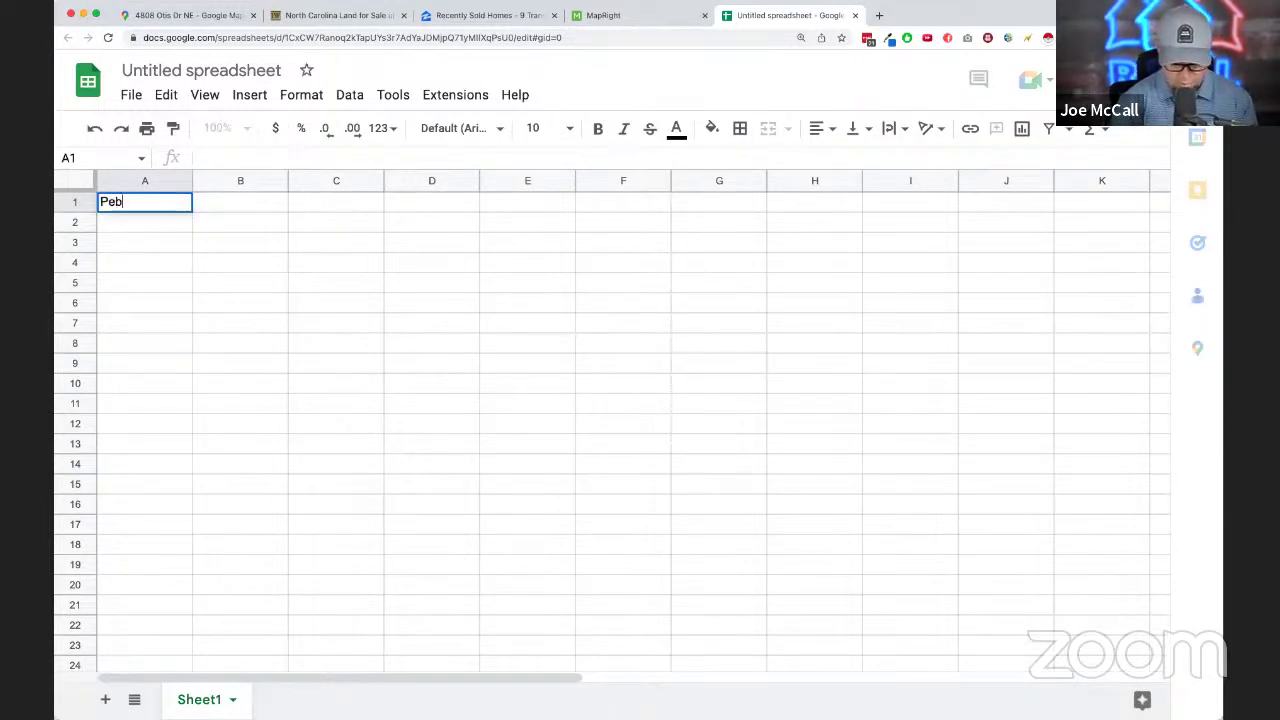
text(ble Do Hicky)
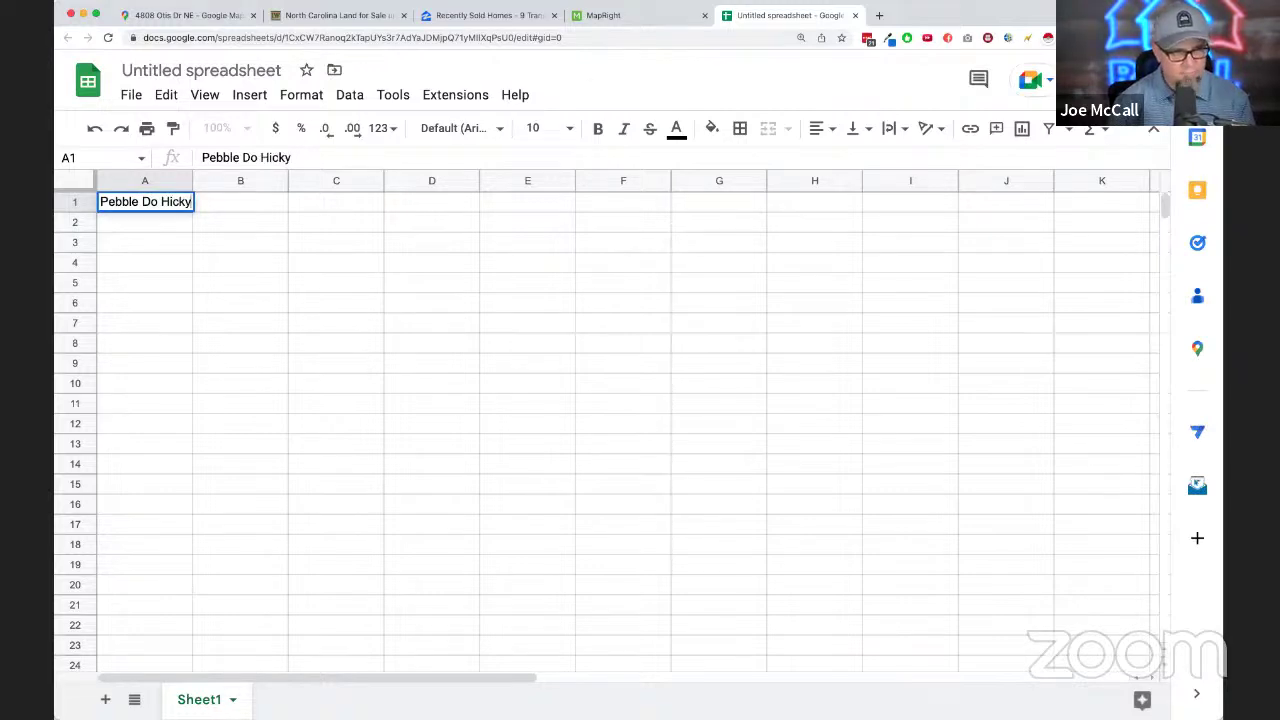
key(Return)
text(Active)
click(144, 203)
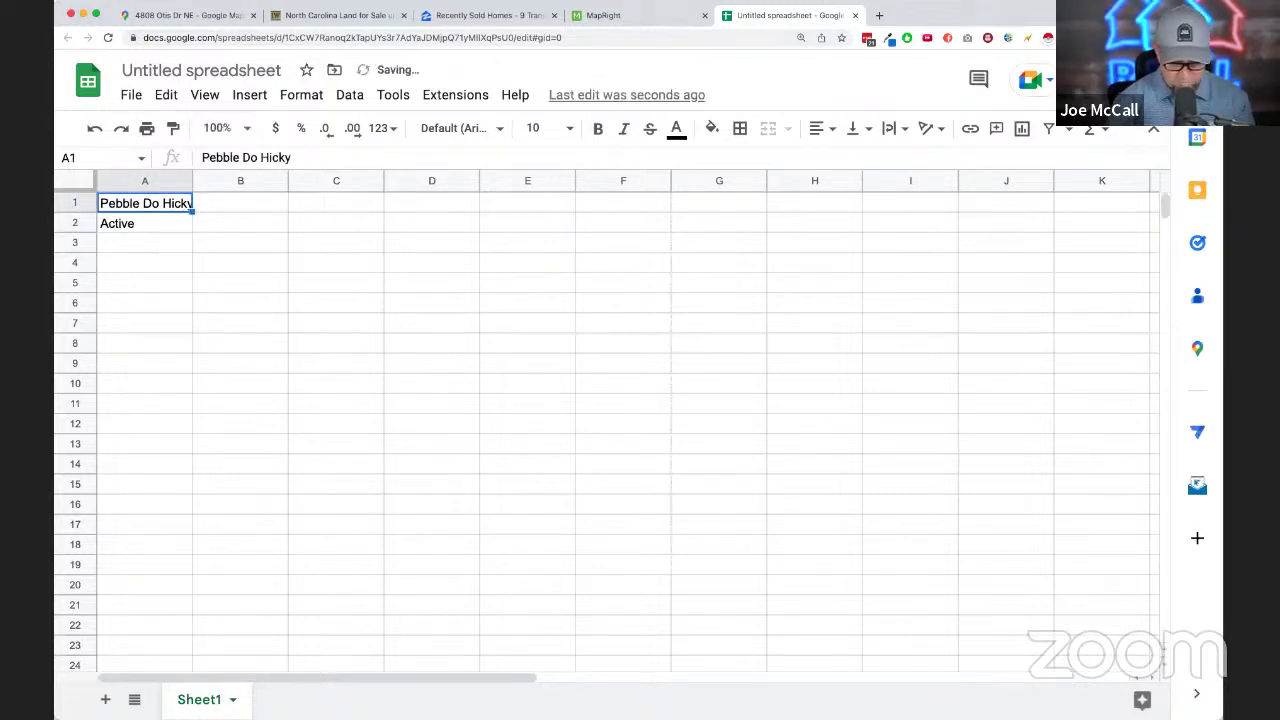
key(ctrl+b)
key(ctrl+u)
- Enter $19,244 beside Active in B2, and add a "Solds" row in row 3 with $14,761
click(144, 223)
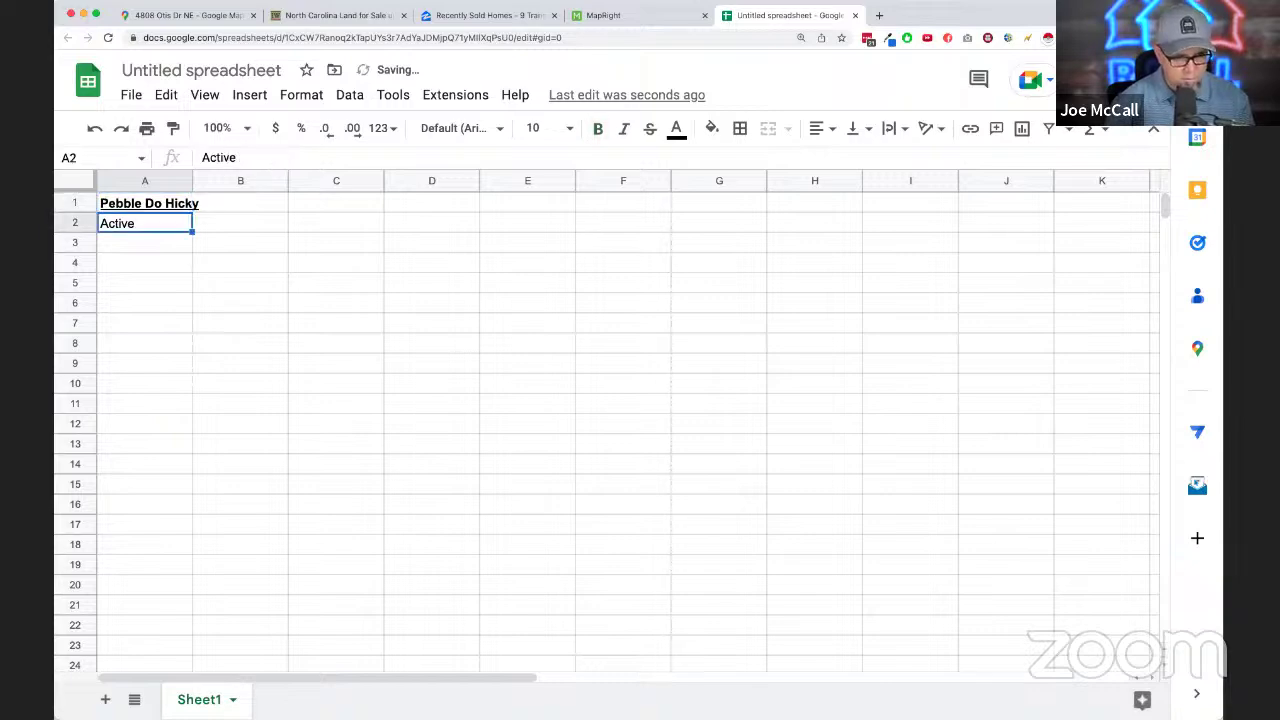
click(240, 223)
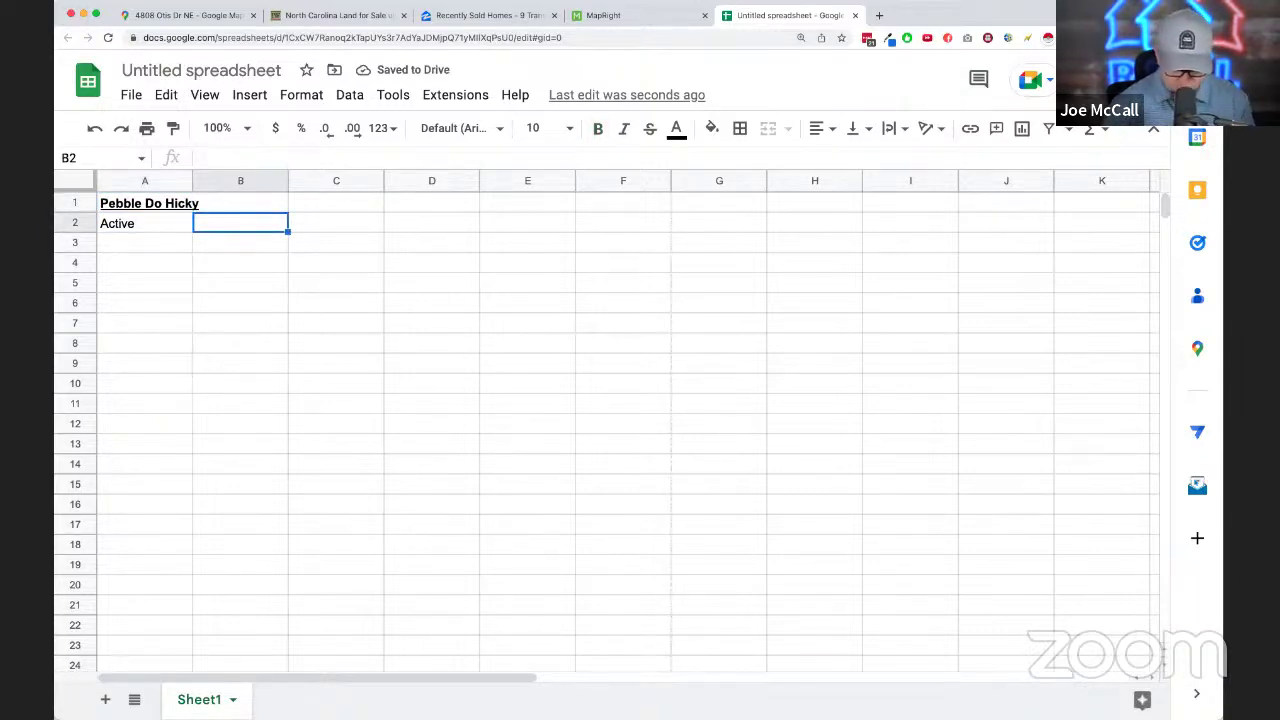
text($19244)
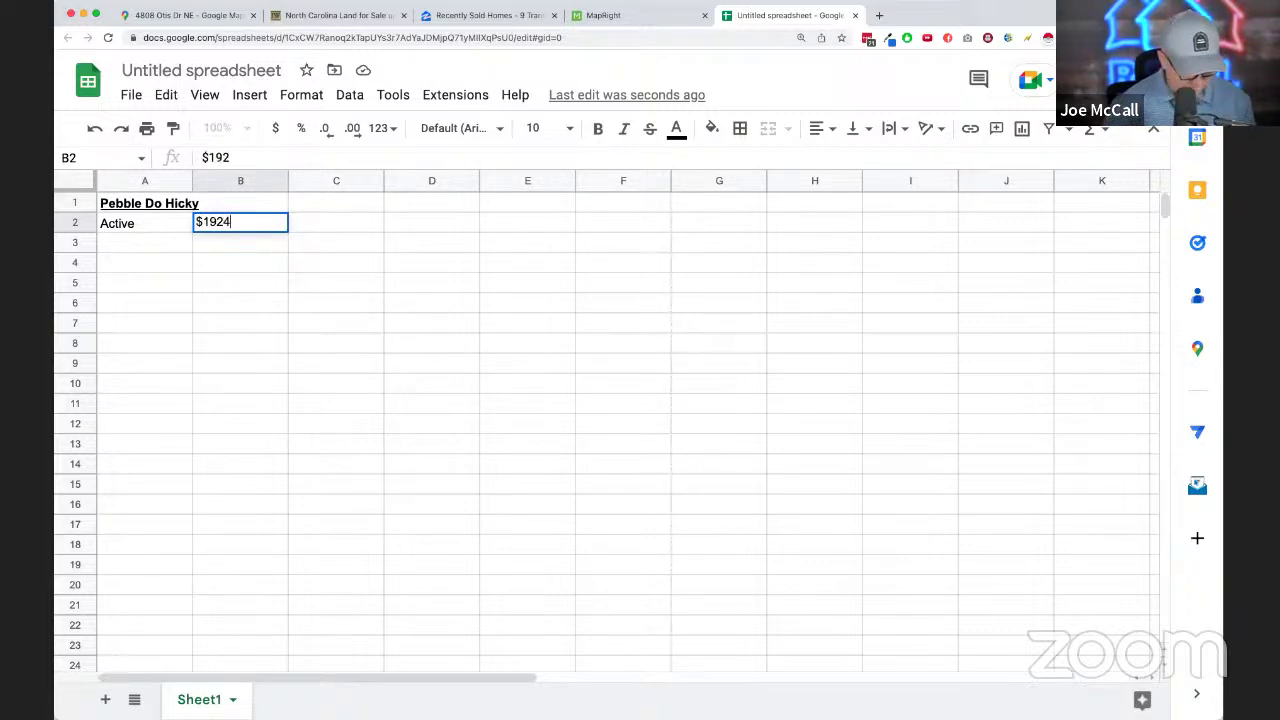
click(144, 242)
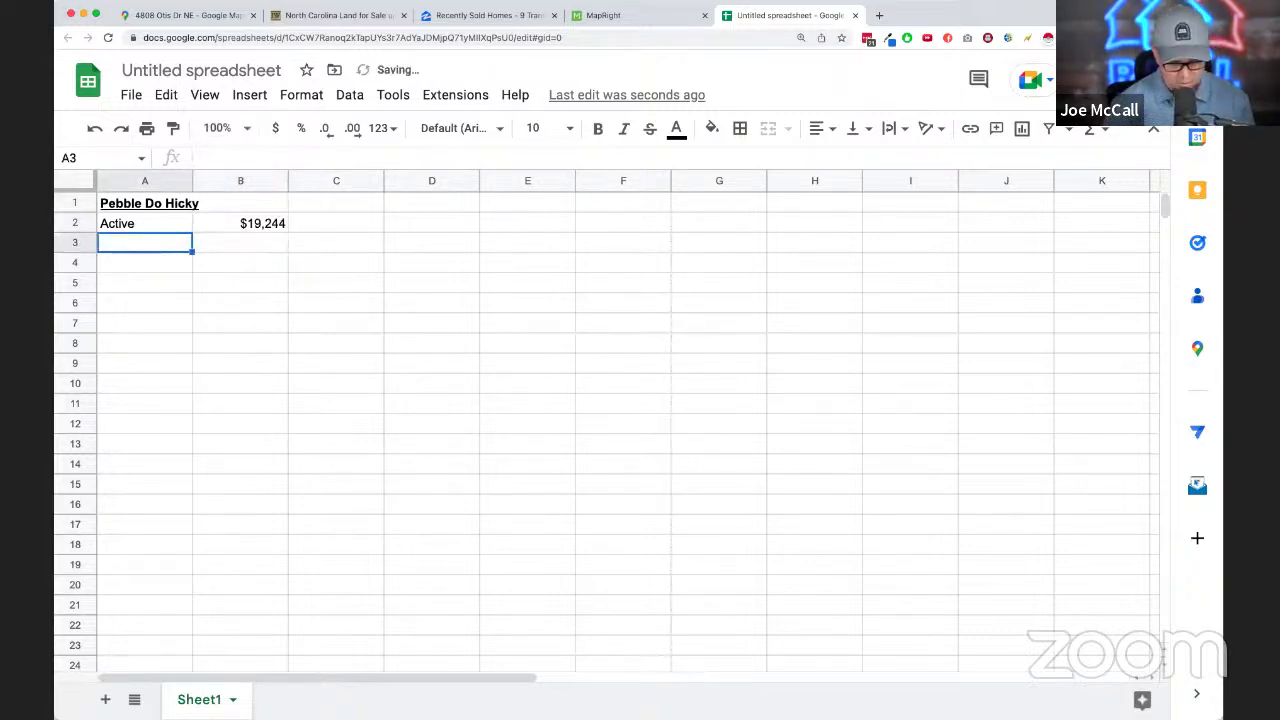
text(Solds)
key(Tab)
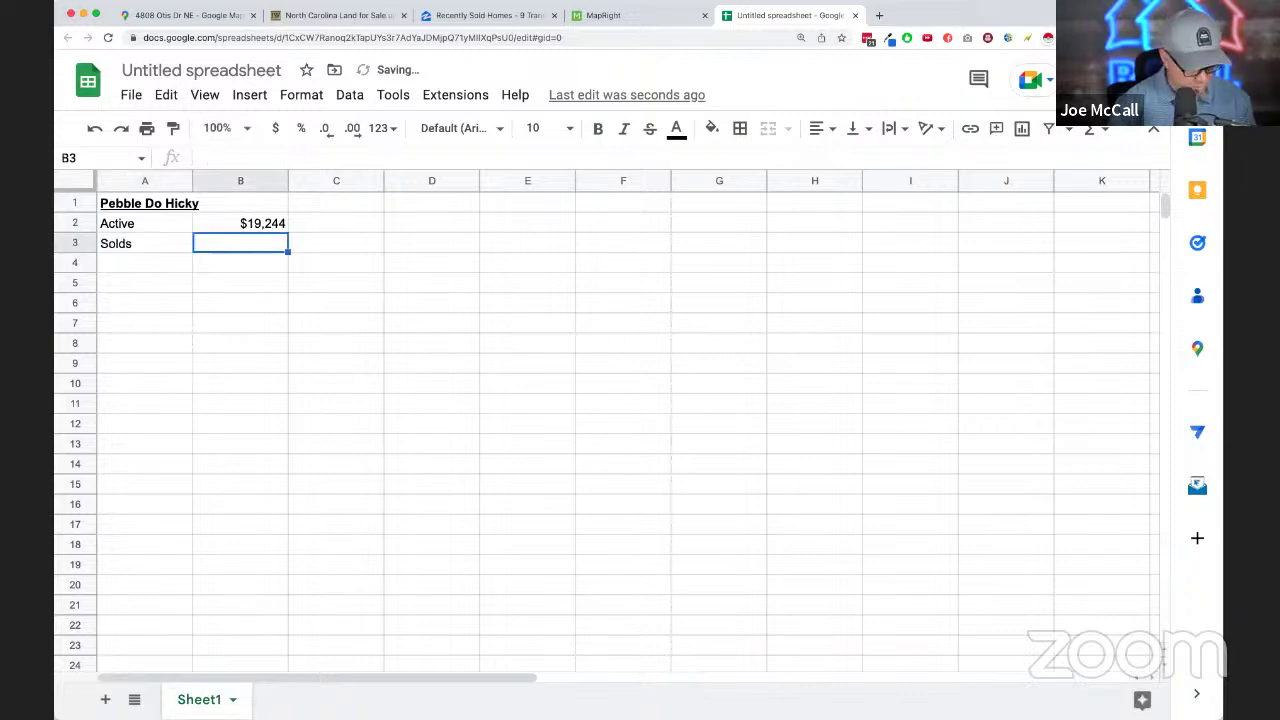
text($14761)
key(Return)
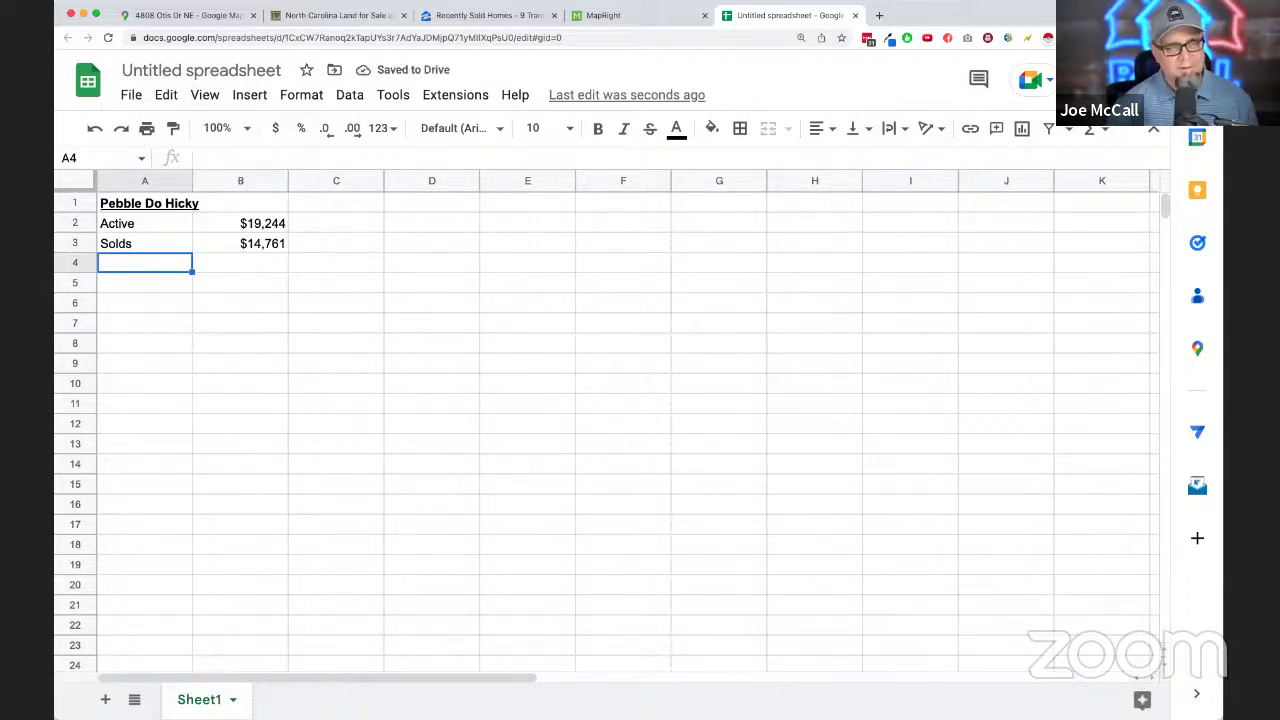
- Add a "Middle" row in row 4 that calculates the average of B2:B3 in B4
text(Middle)
key(Tab)
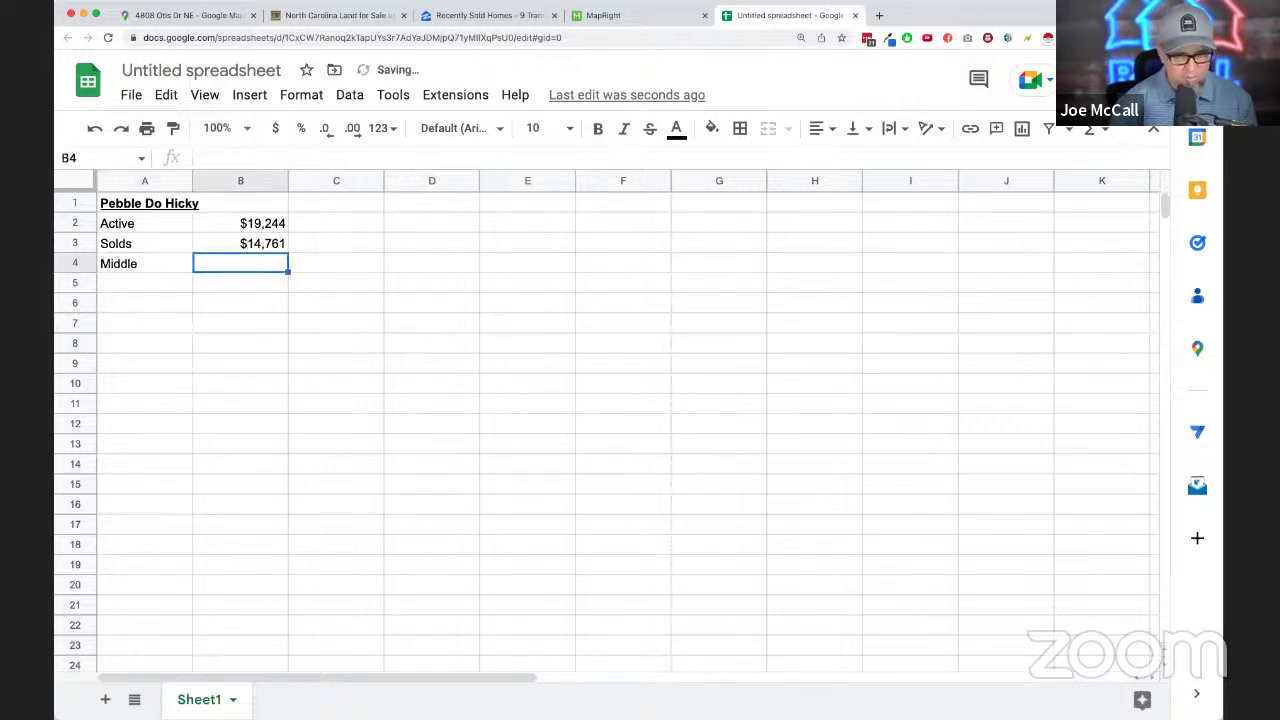
text(=)
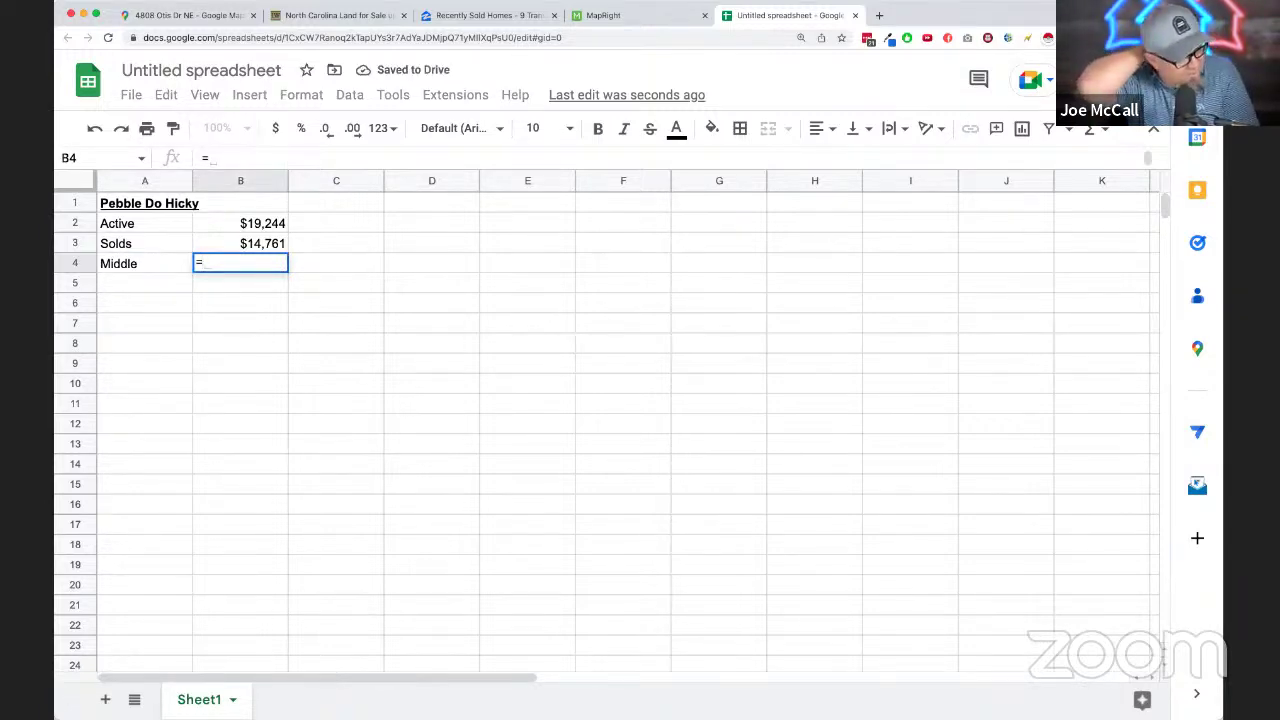
text(aver)
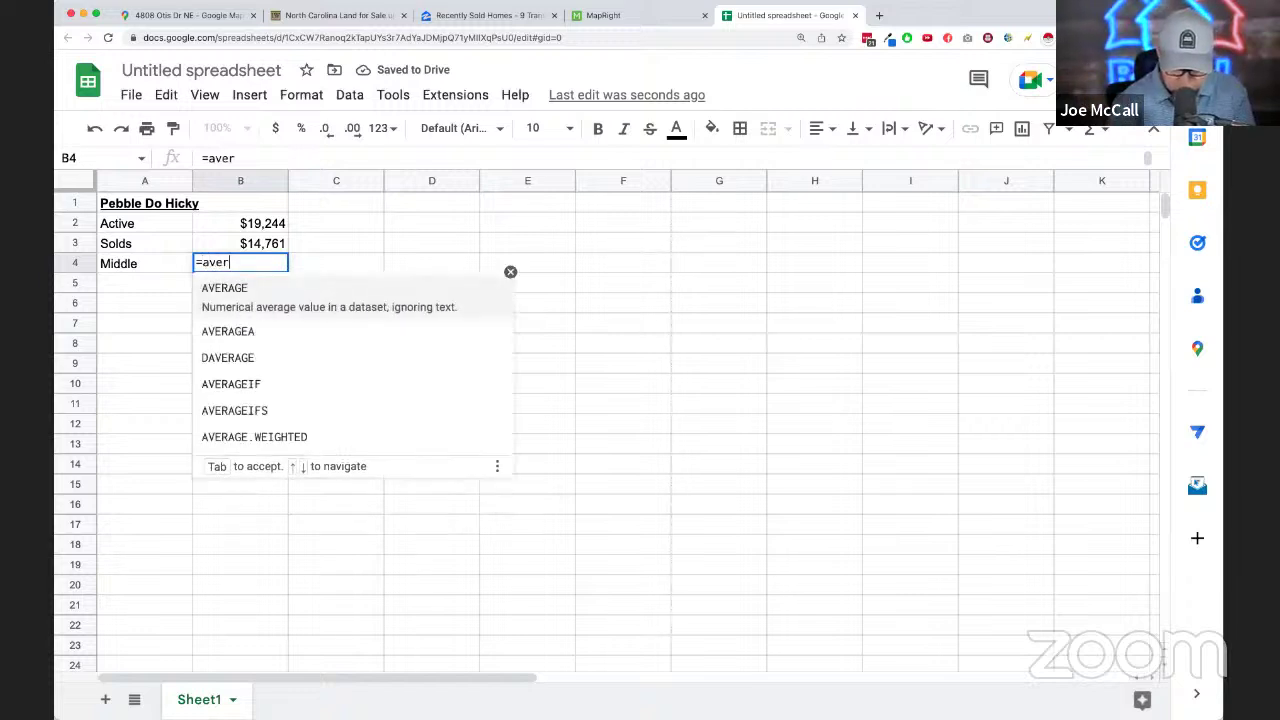
text(age()
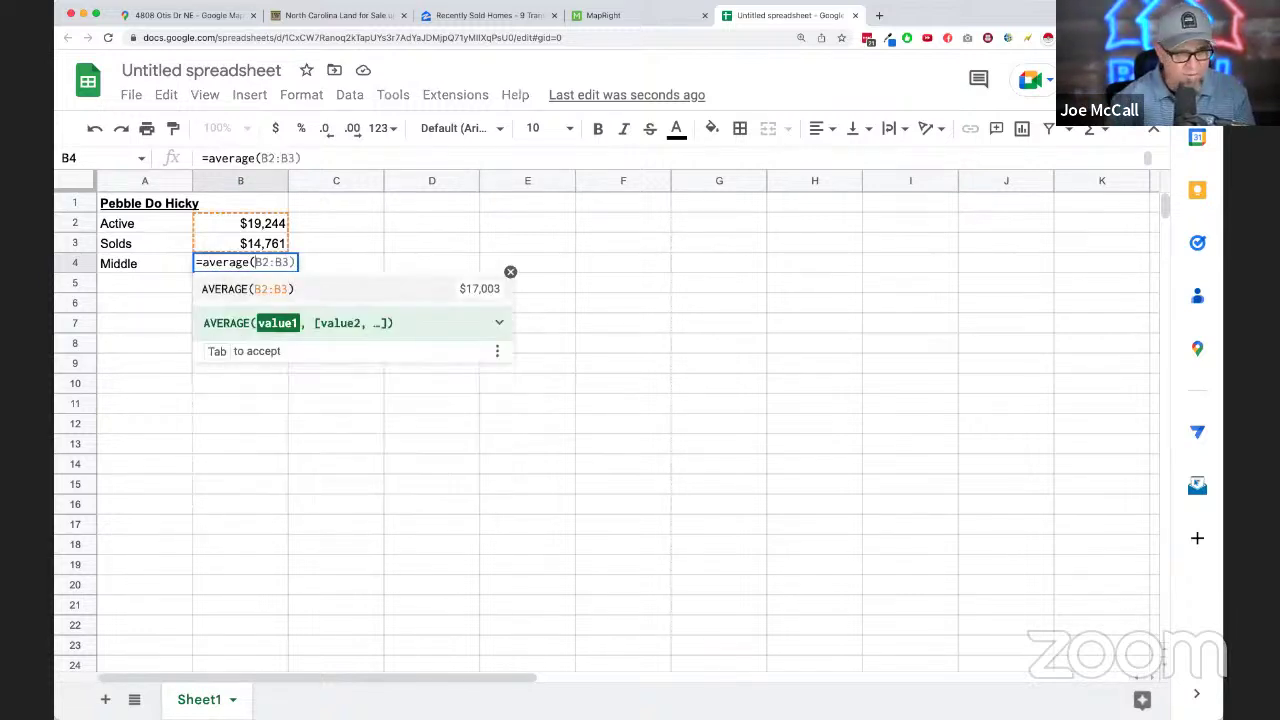
key(Tab)
key(Return)
key(Left)
key(Up)
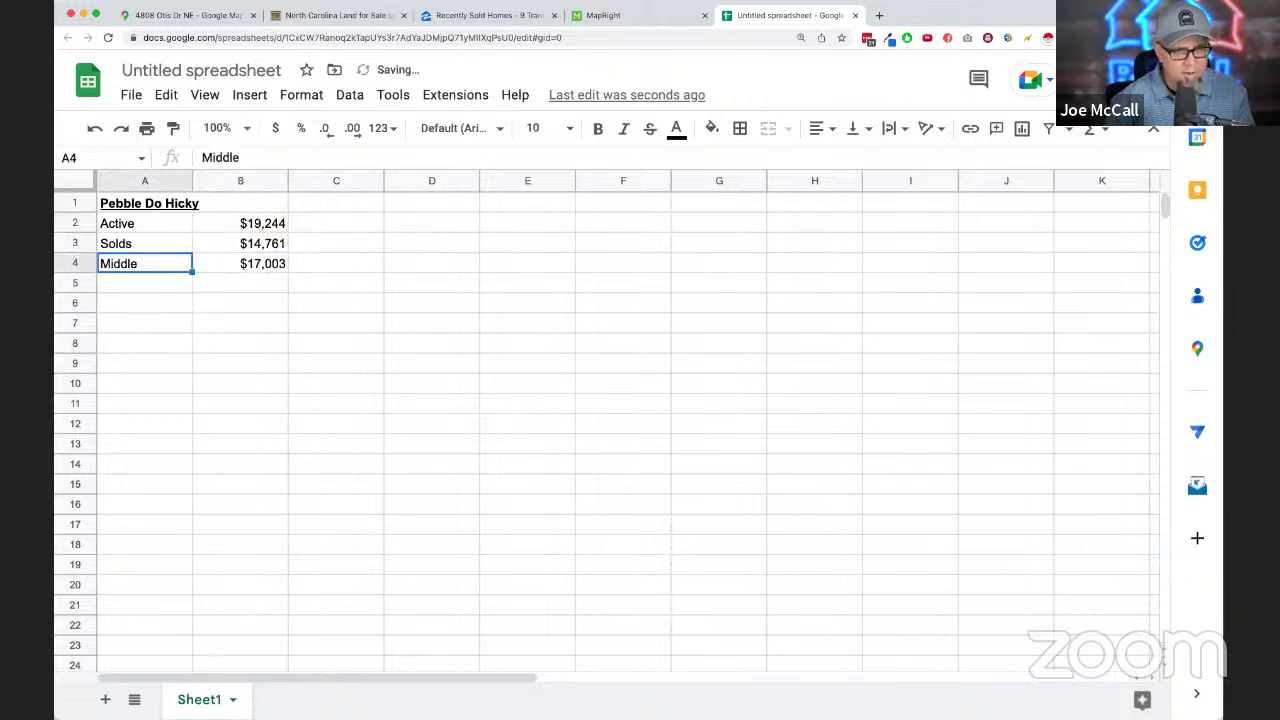
key(Right)
- Label A5 "Offer" and place the 35% offer rate in C5, leaving B5 empty
click(137, 287)
text(Offer)
key(Tab)
text(35%)
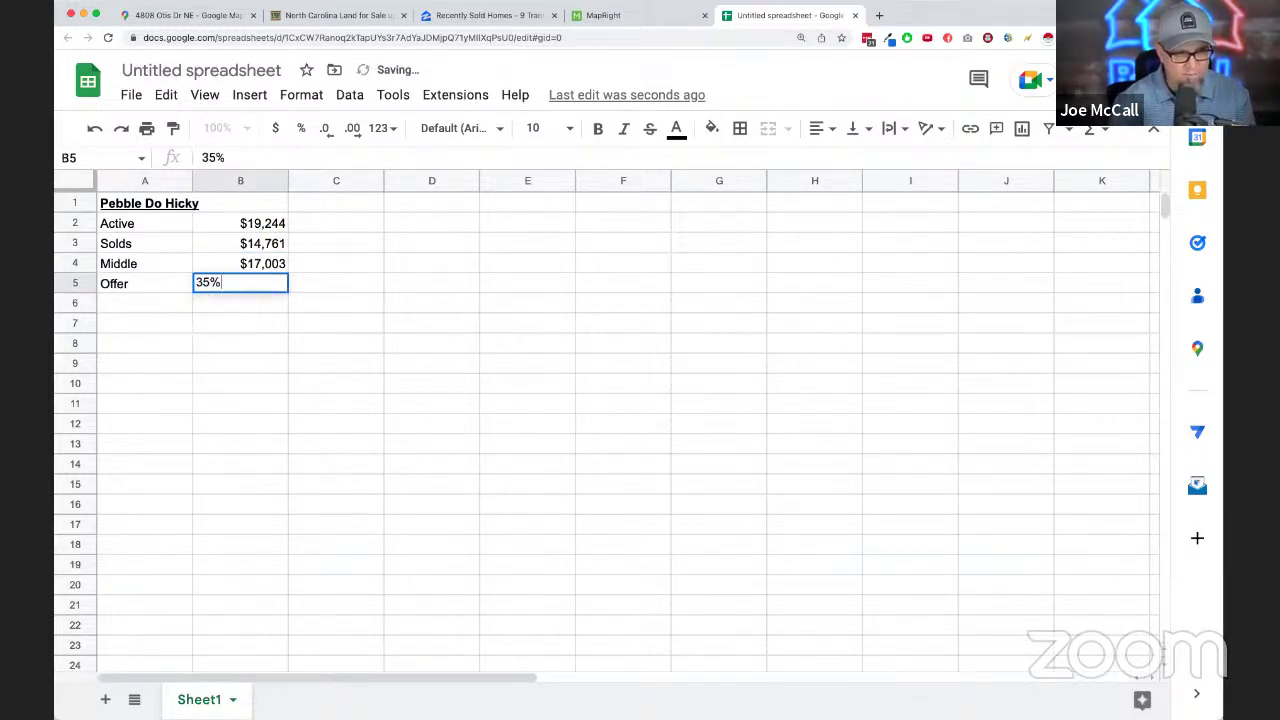
key(Tab)
click(240, 283)
drag(240, 274, 336, 274)
click(240, 283)
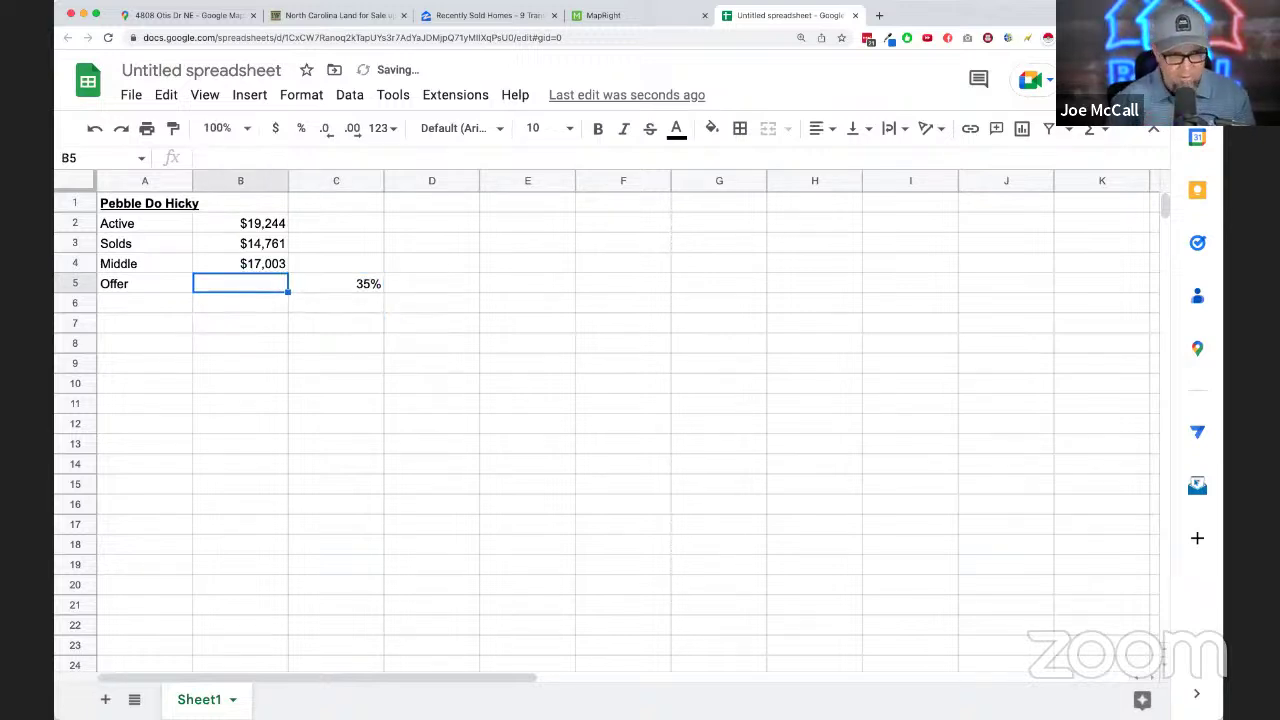
- Calculate the offer per acre in B5 with the formula =B4*C5
text(=B4*C5)
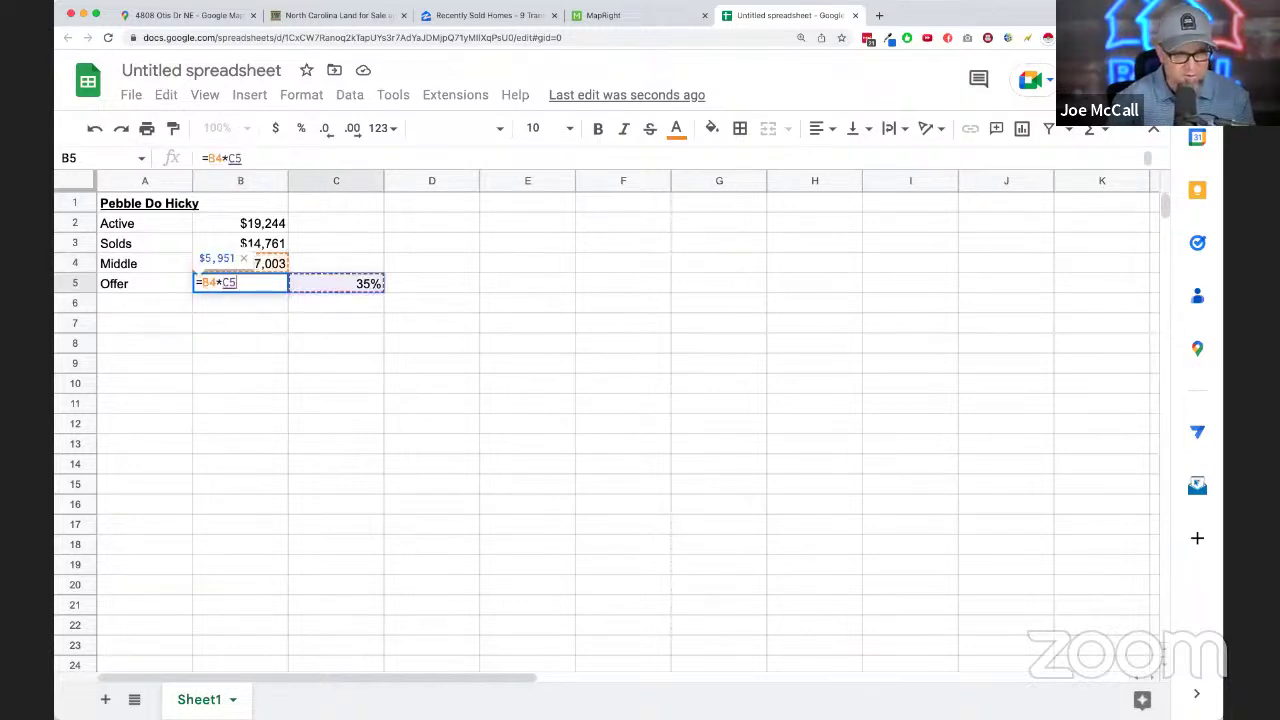
key(Return)
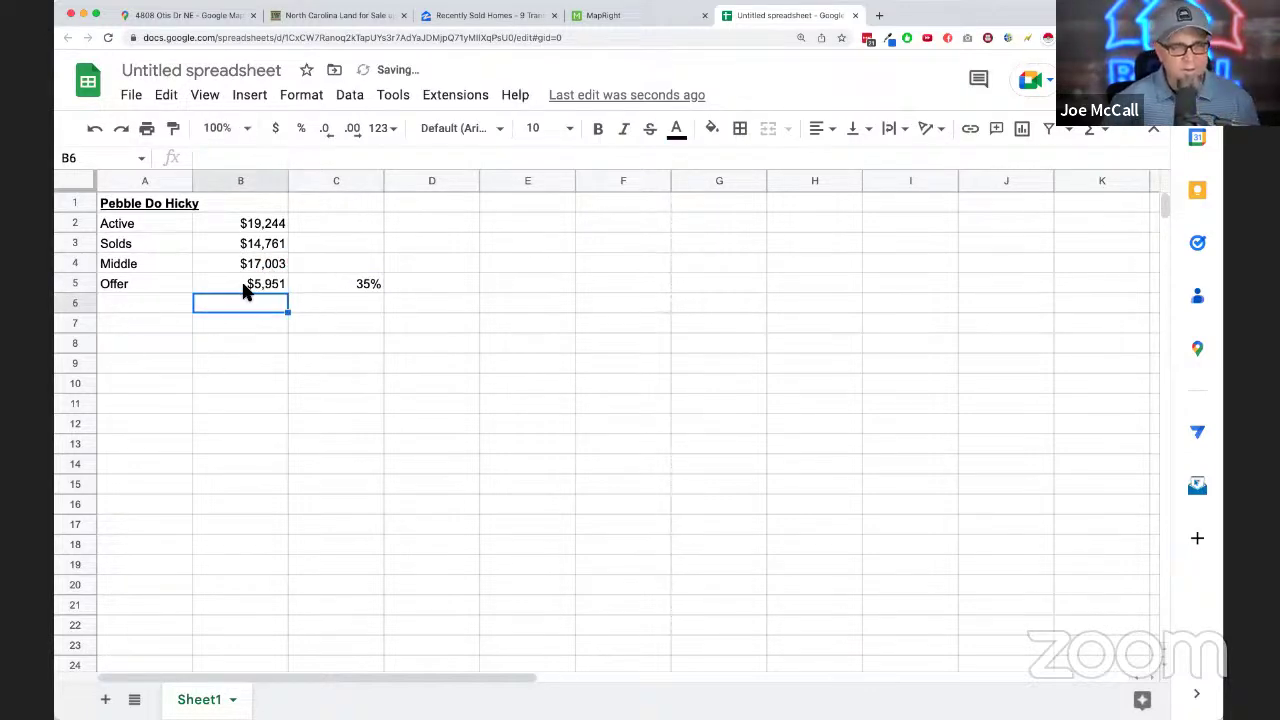
click(241, 289)
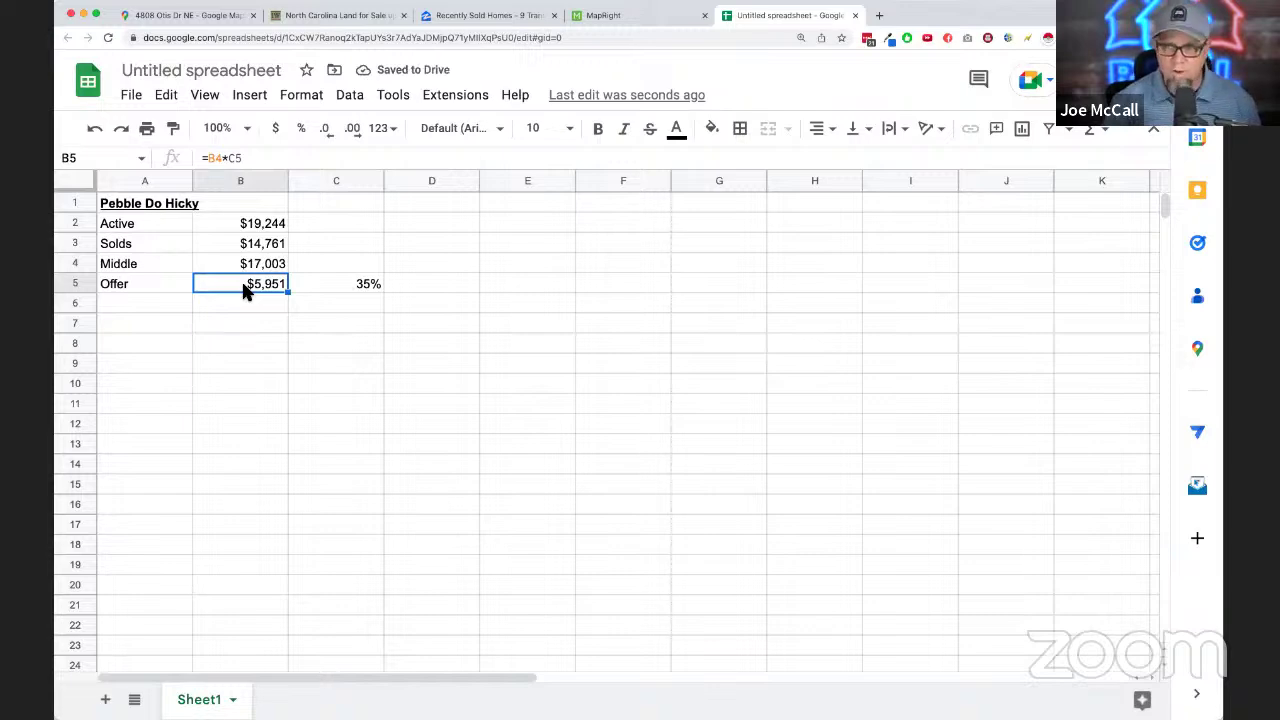
- Add an "Acre" row in row 6 with the parcel's acreage from MapRight, 7.89, in B6
key(super+equal)
key(super+equal)
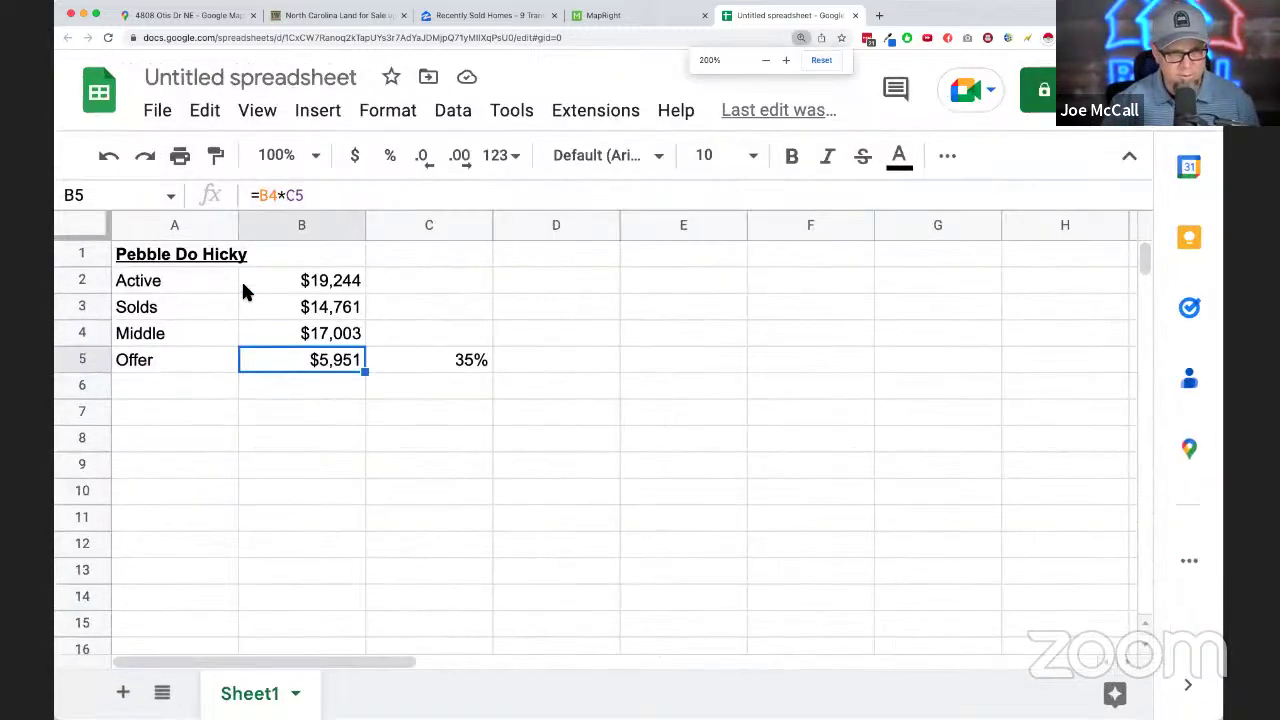
click(183, 388)
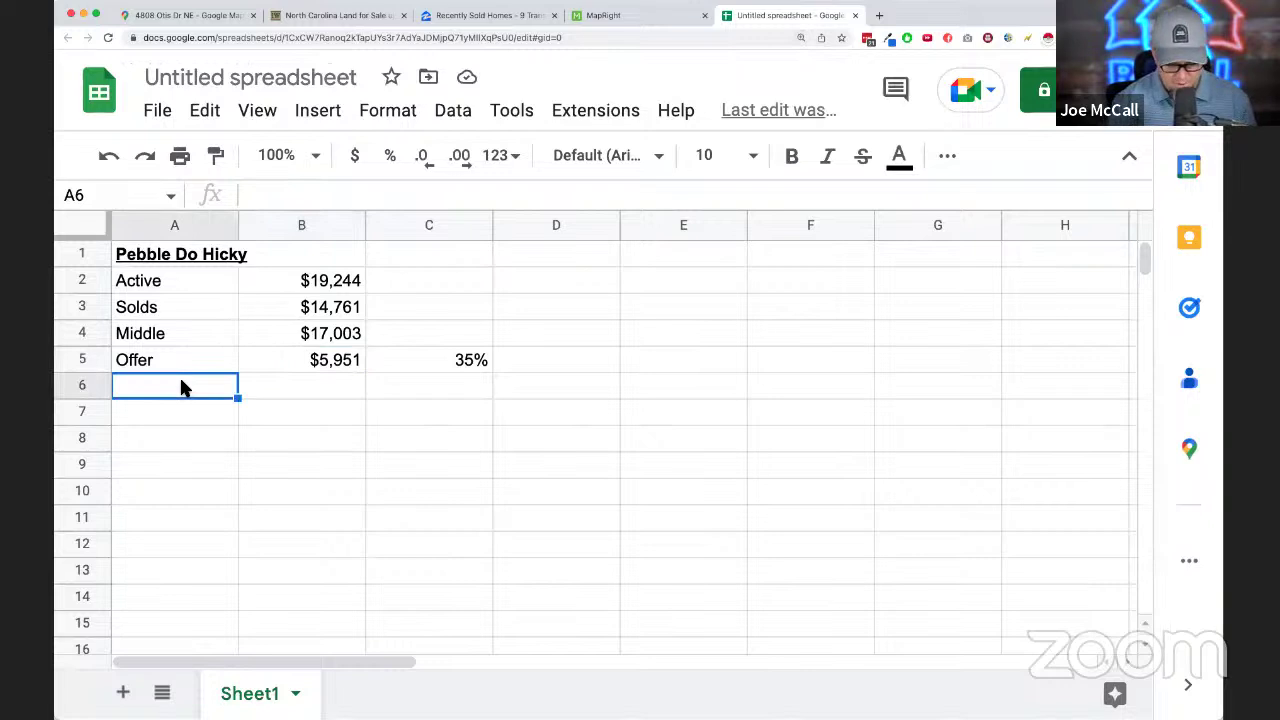
text(Acre)
key(Tab)
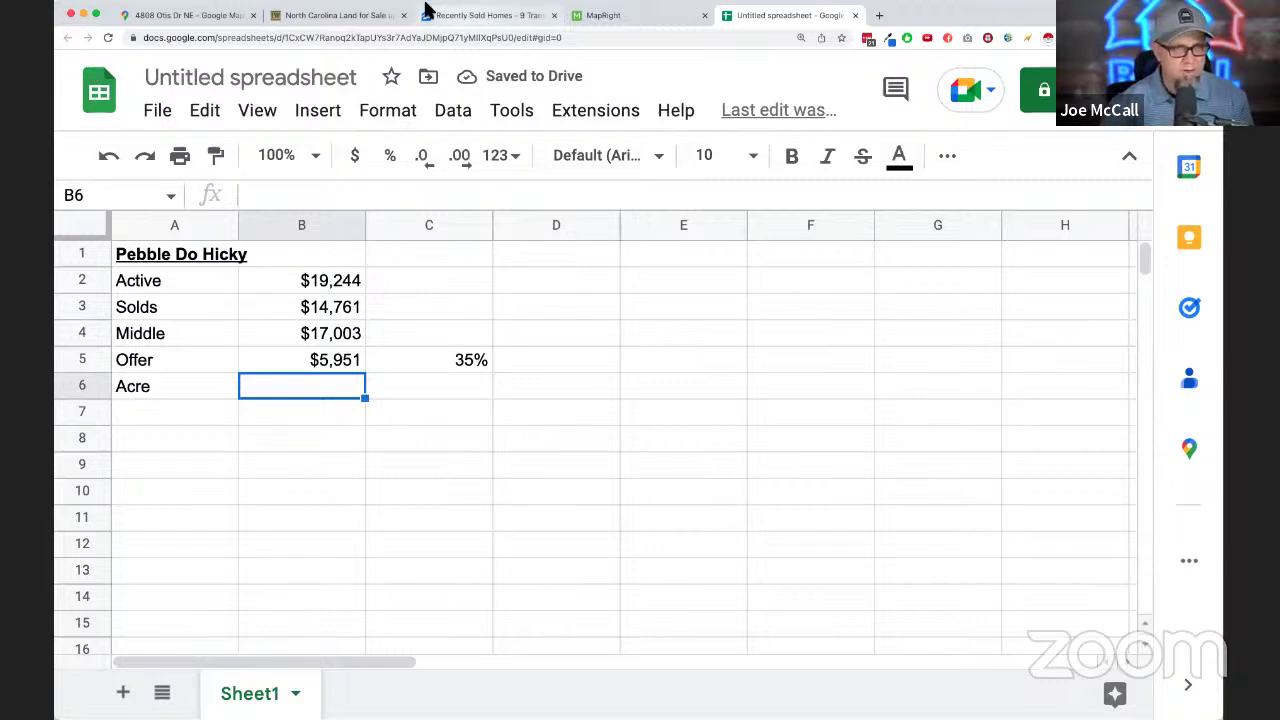
click(620, 18)
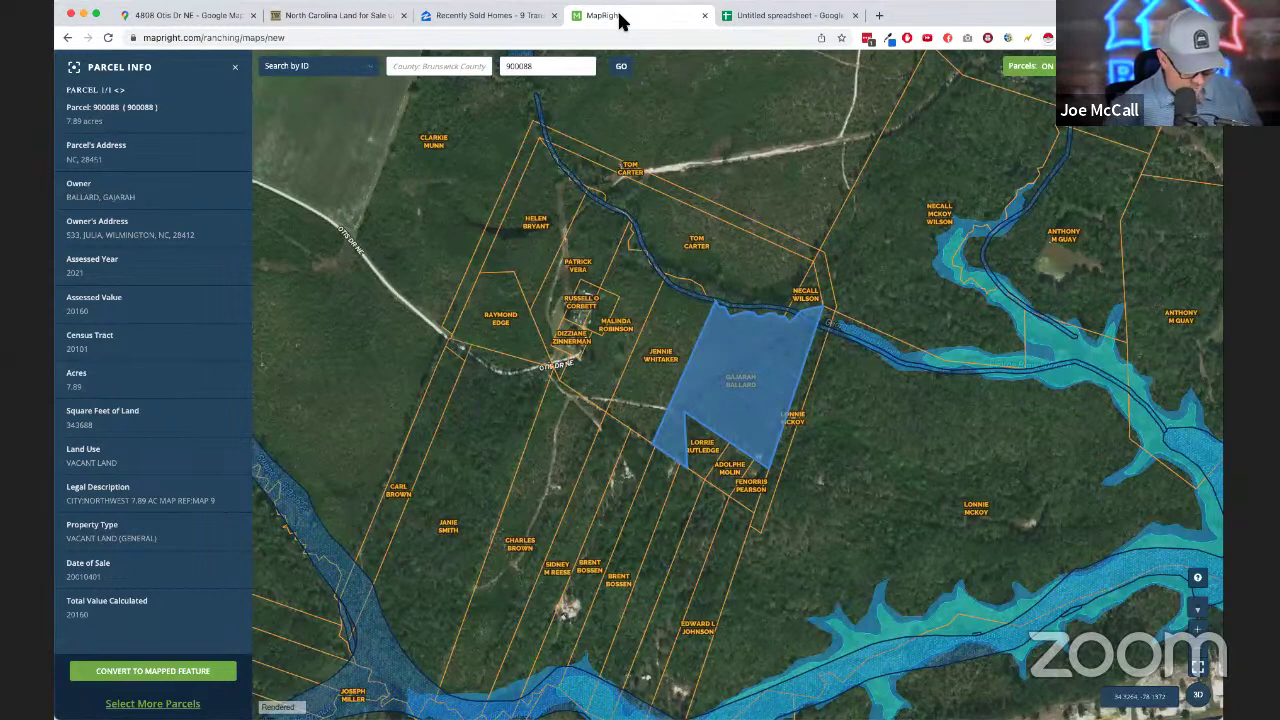
click(791, 18)
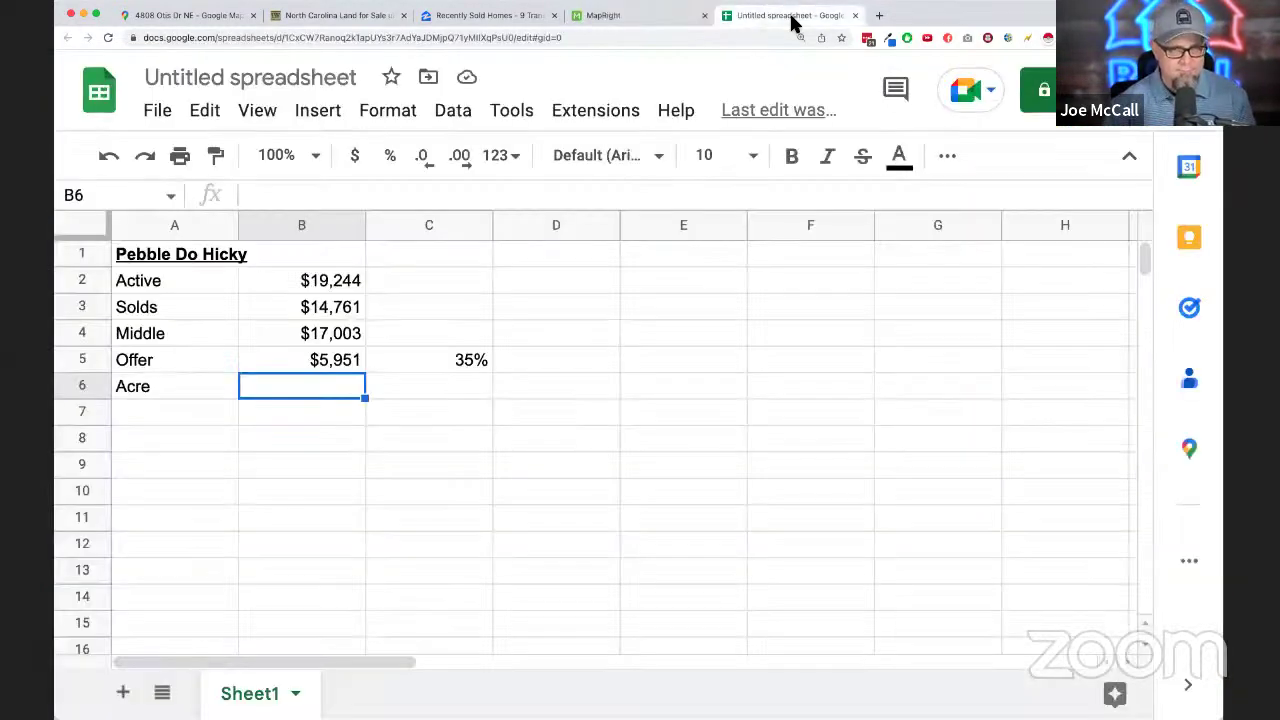
text(7.89)
key(Return)
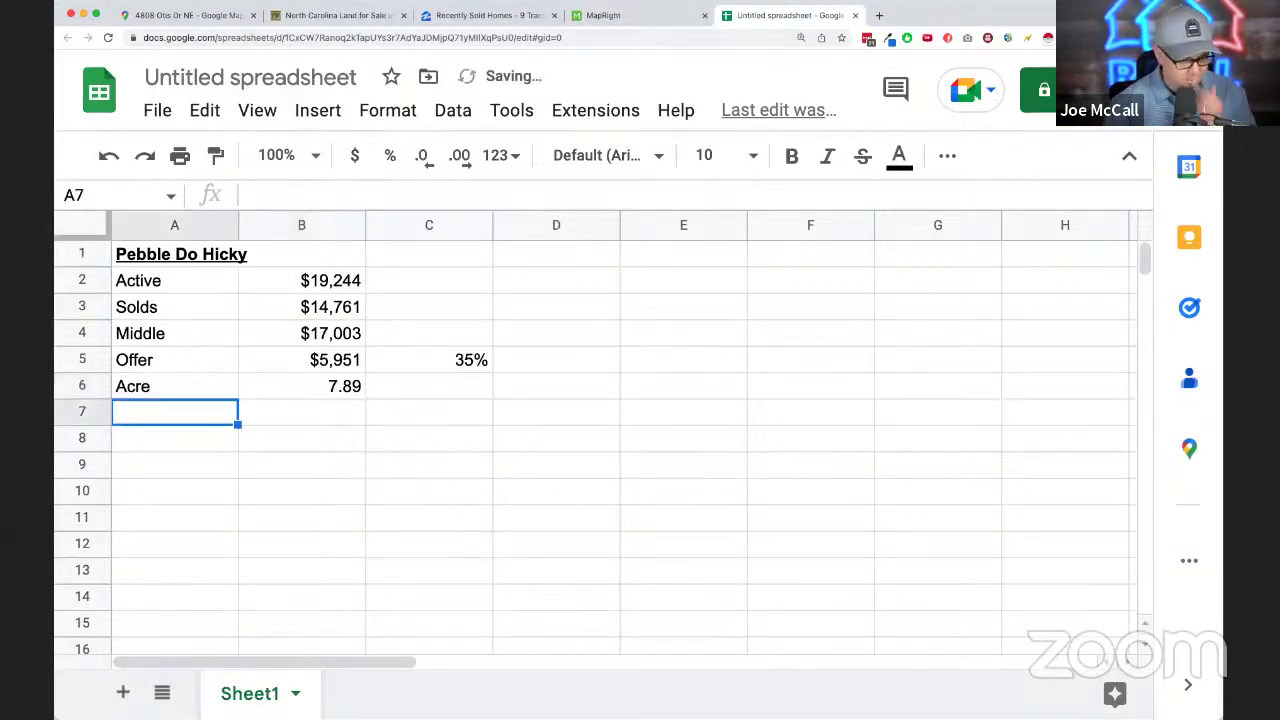
- Add an "Offer #1" row in row 7 that calculates the total offer in B7 with =B5*B6
text(Offer #1)
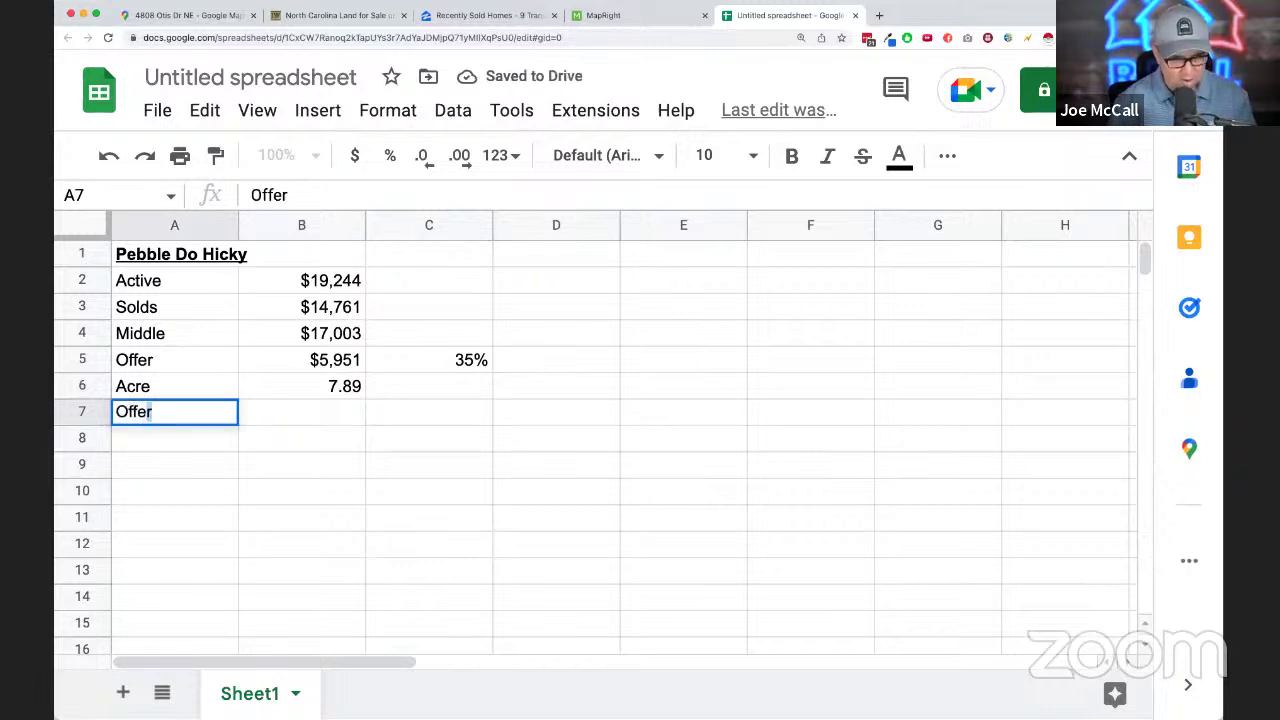
key(Tab)
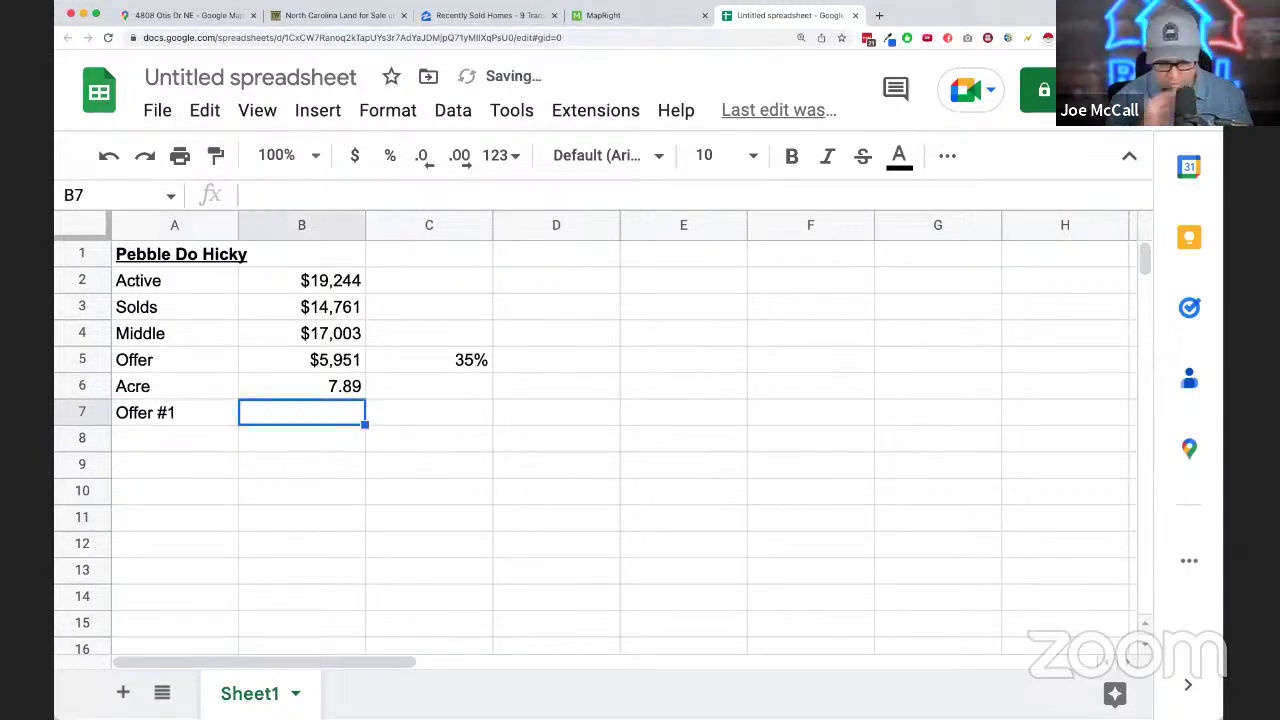
text(=B5)
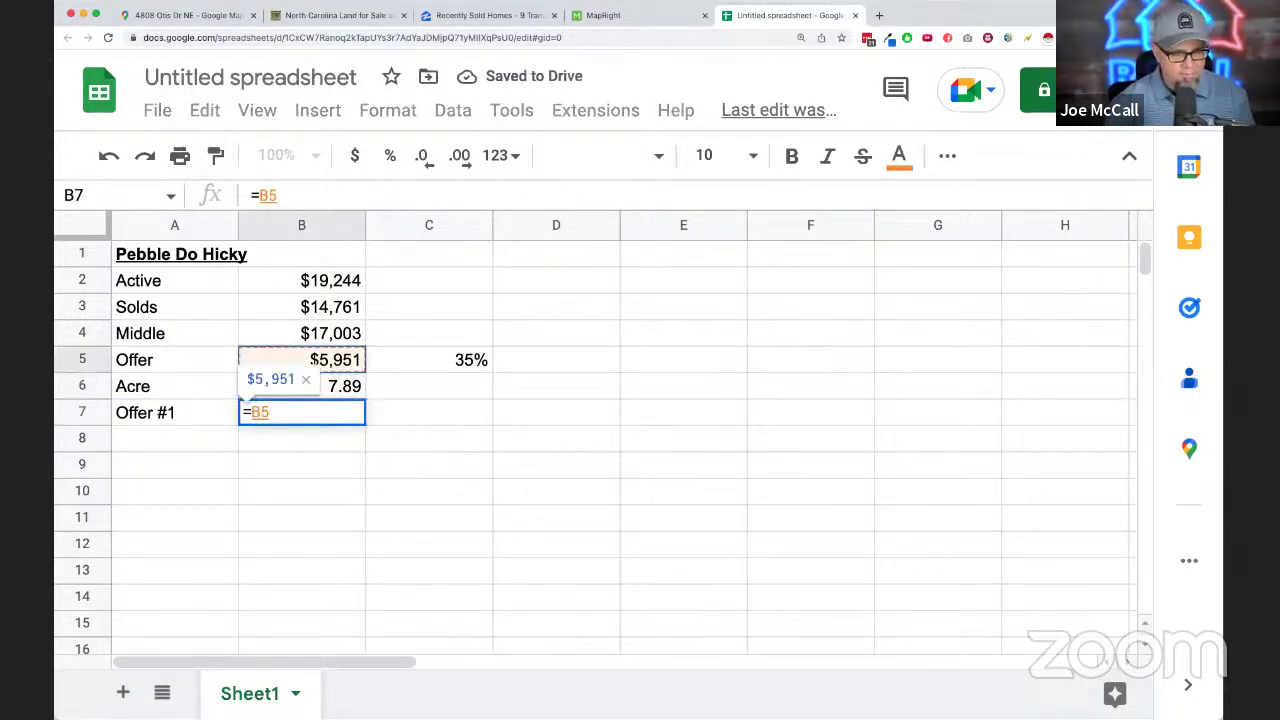
text(*B6)
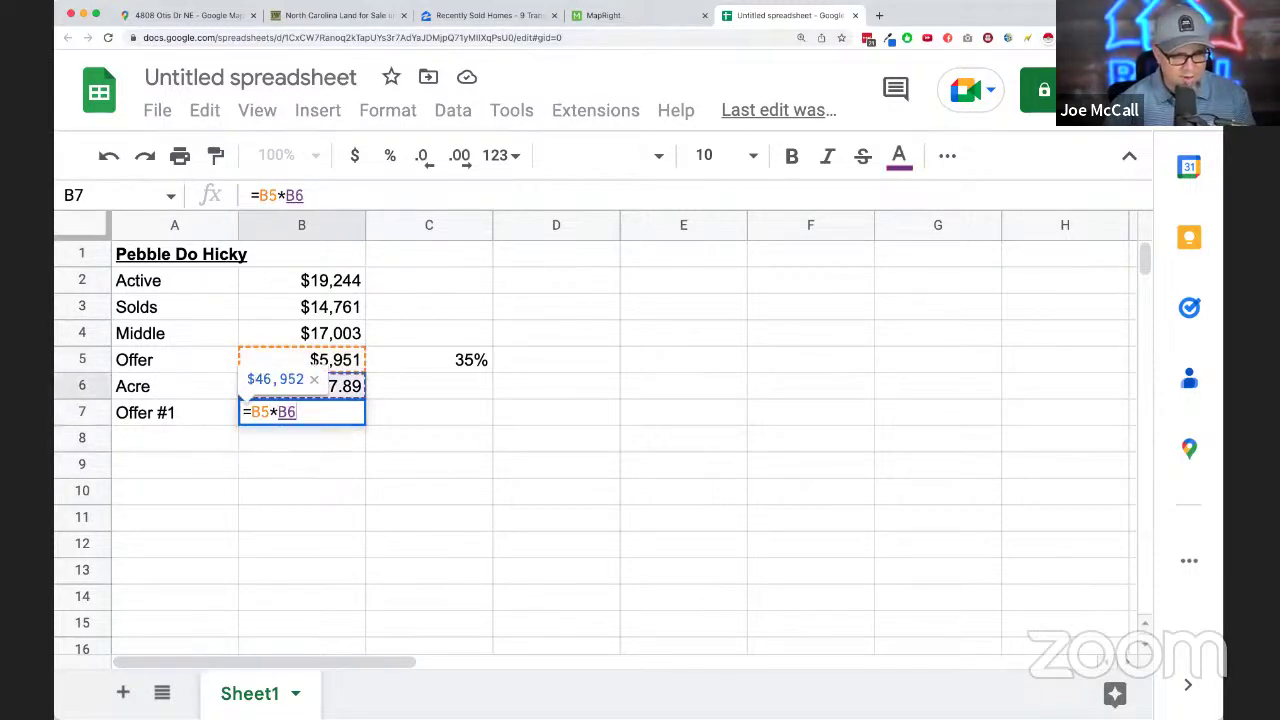
key(Return)
key(Up)
key(Right)
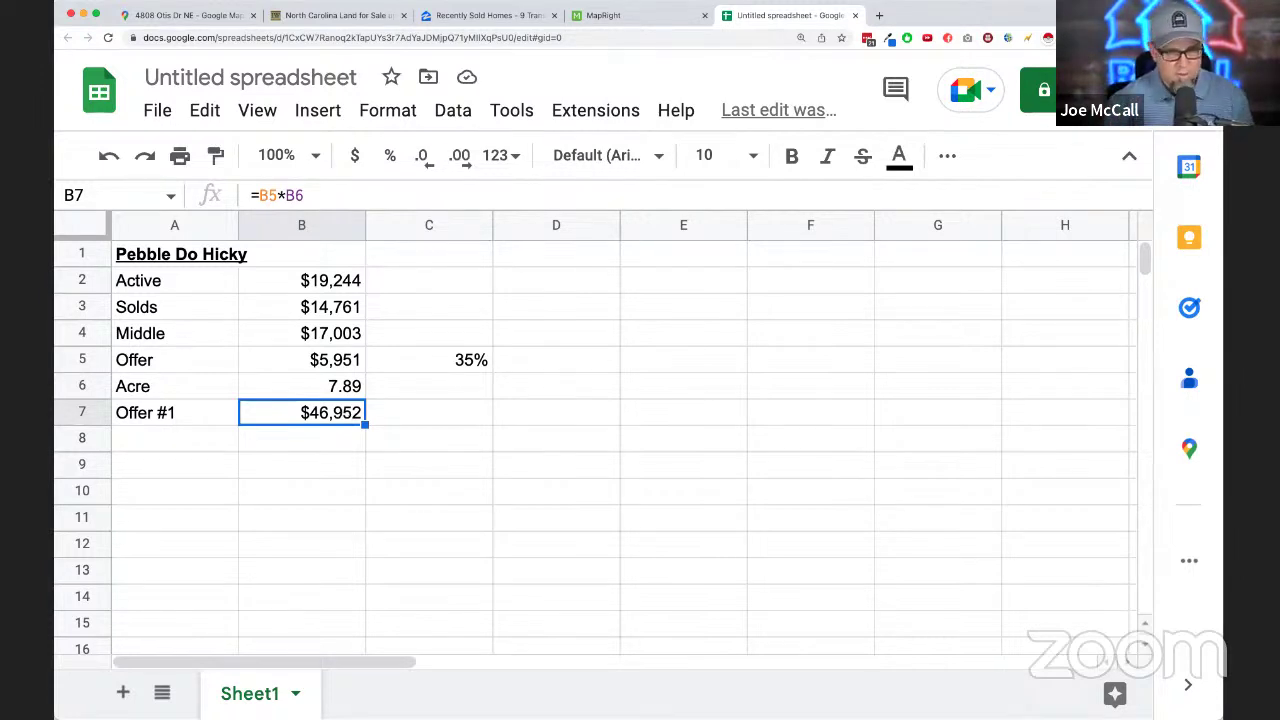
- Add a "Sale Price" row in row 8 with the formula =B7+25000 in B8
key(Down)
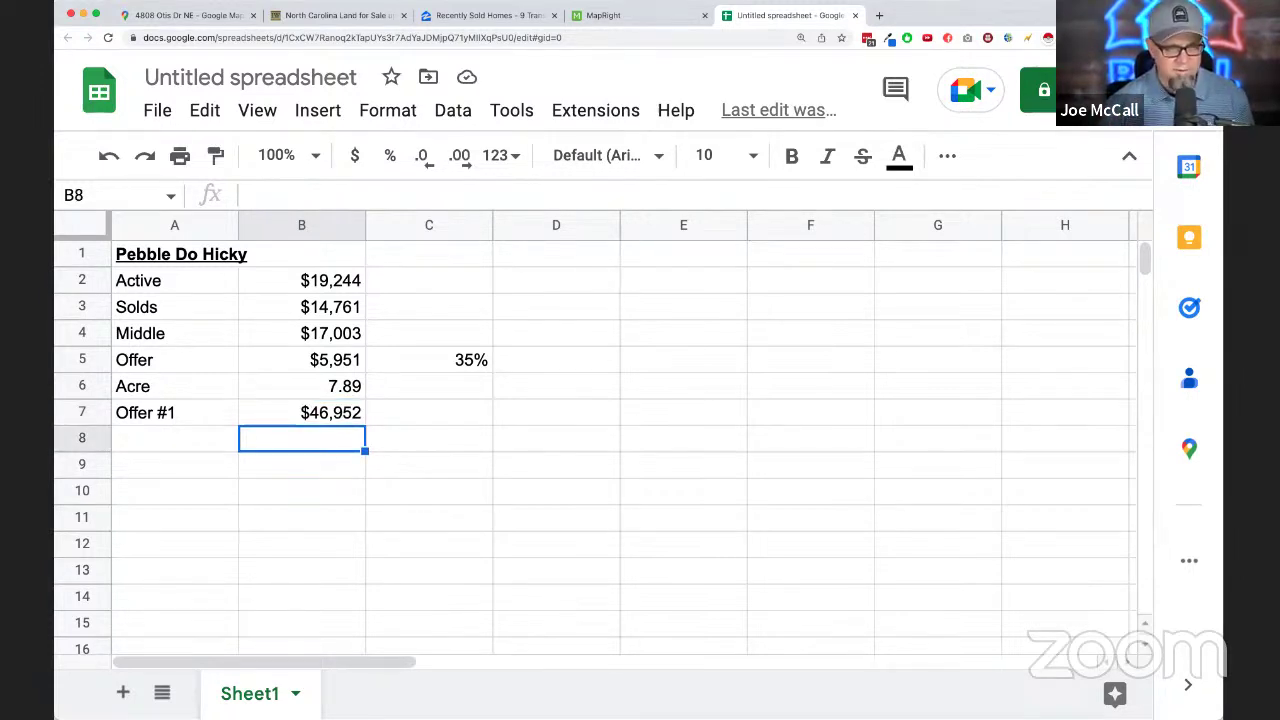
key(Left)
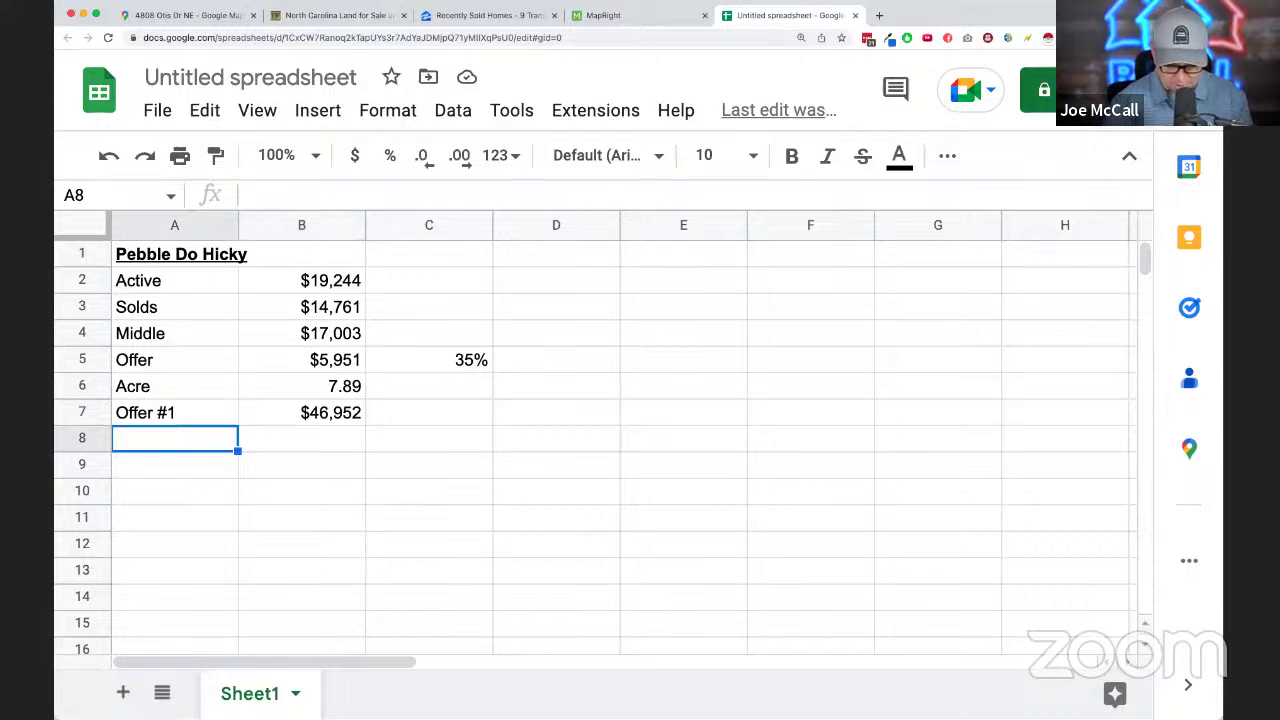
text(R)
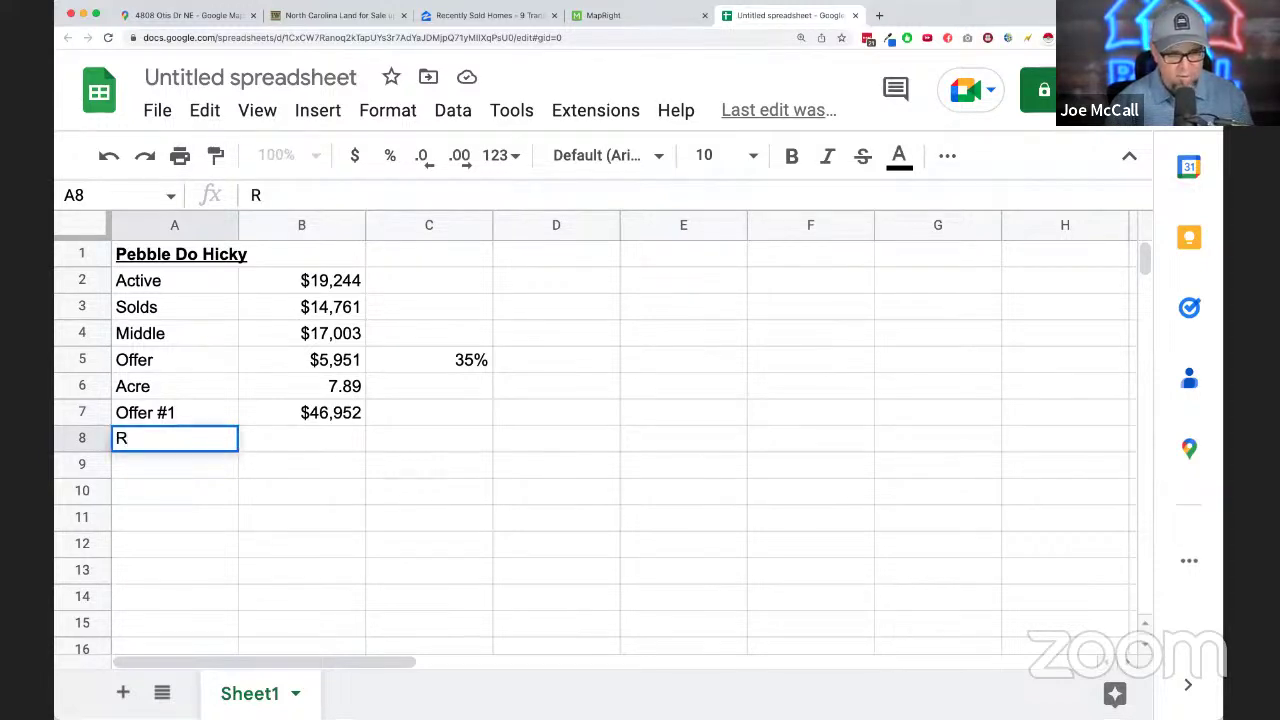
key(BackSpace)
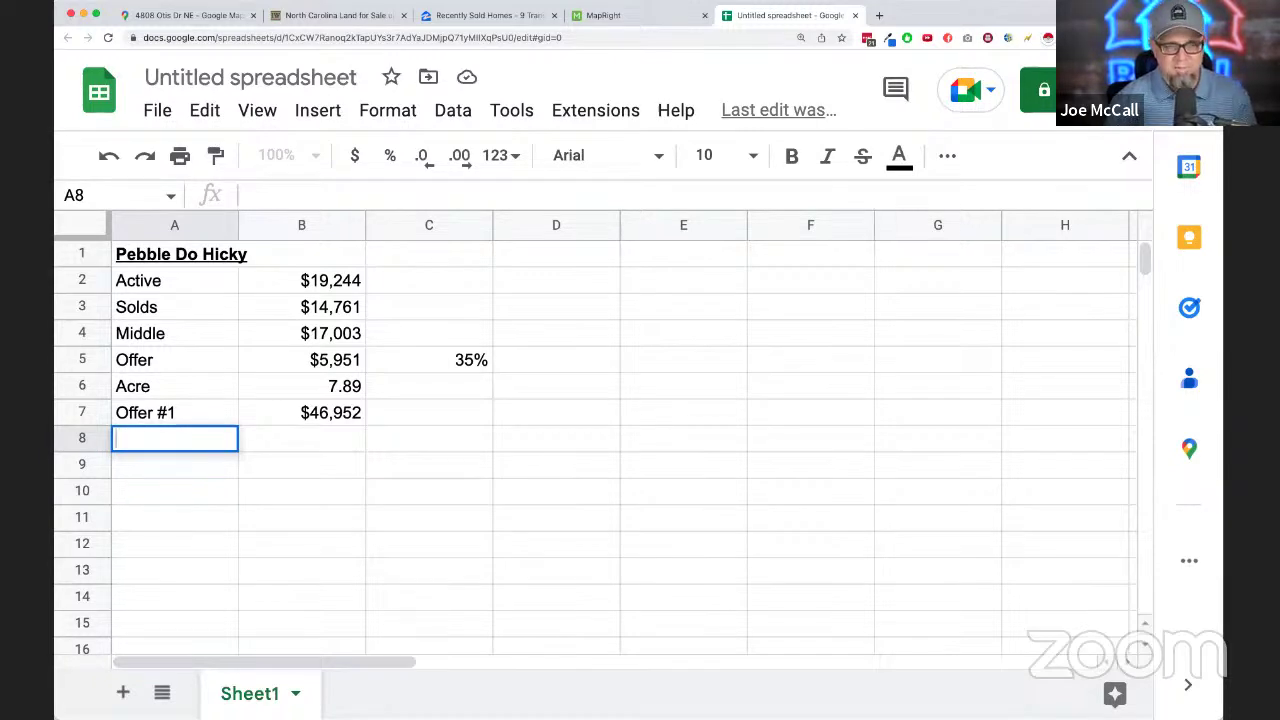
text(S)
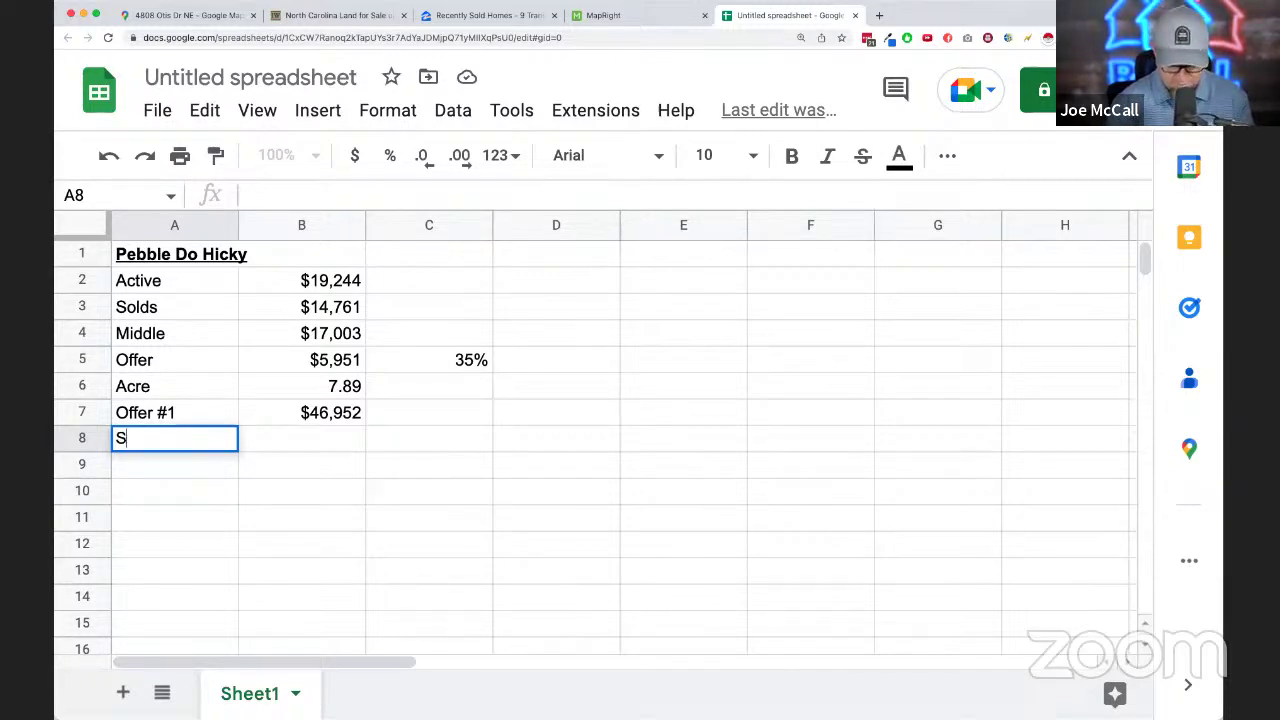
text(ale Price)
key(Tab)
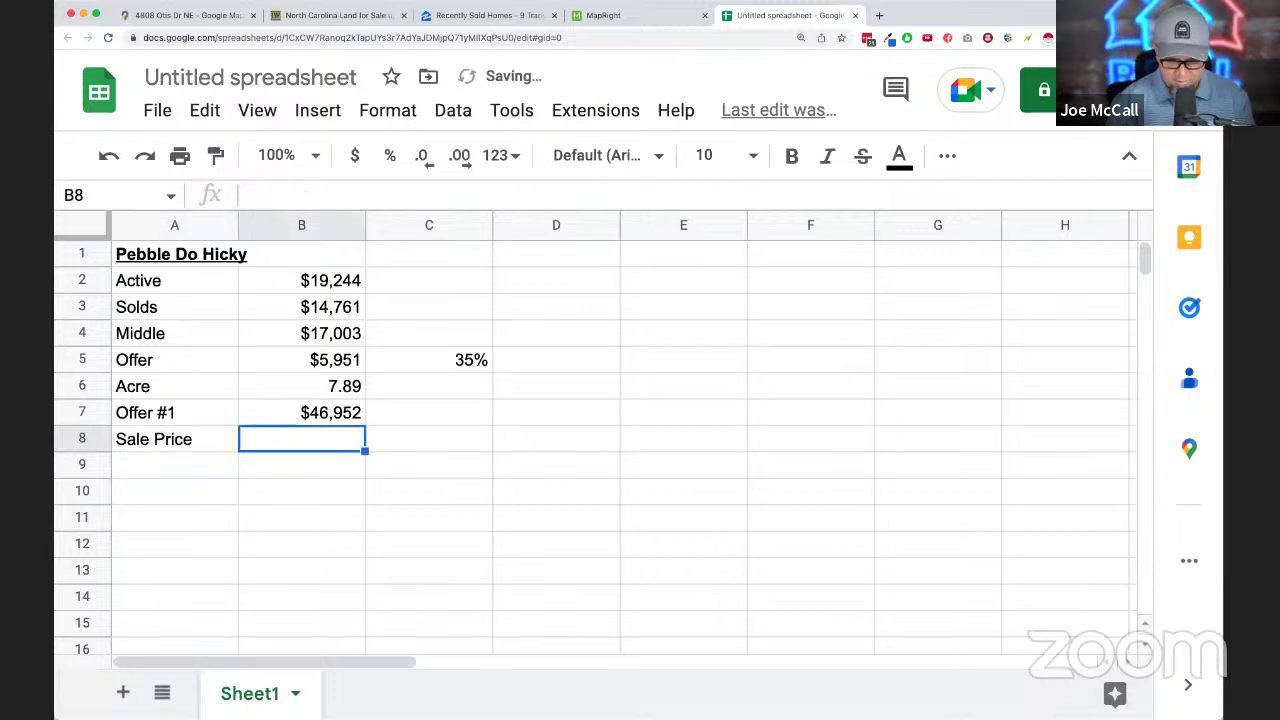
text(=)
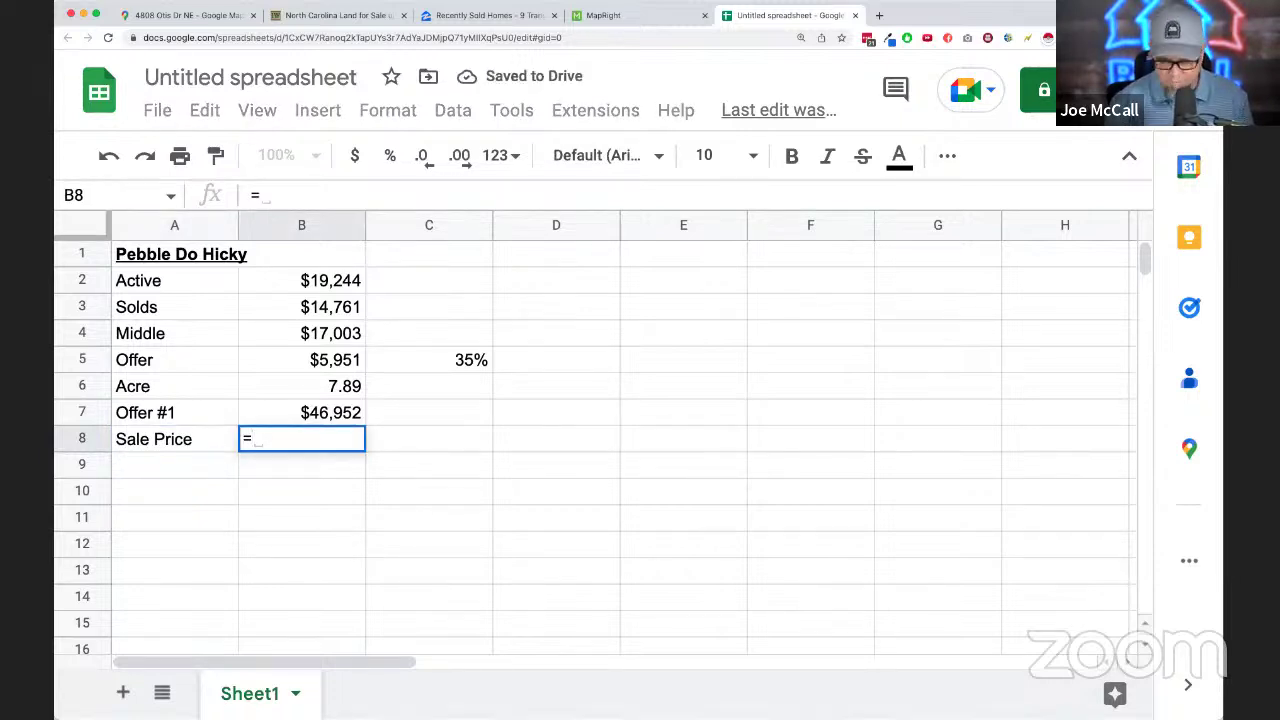
key(Up)
text(+25000)
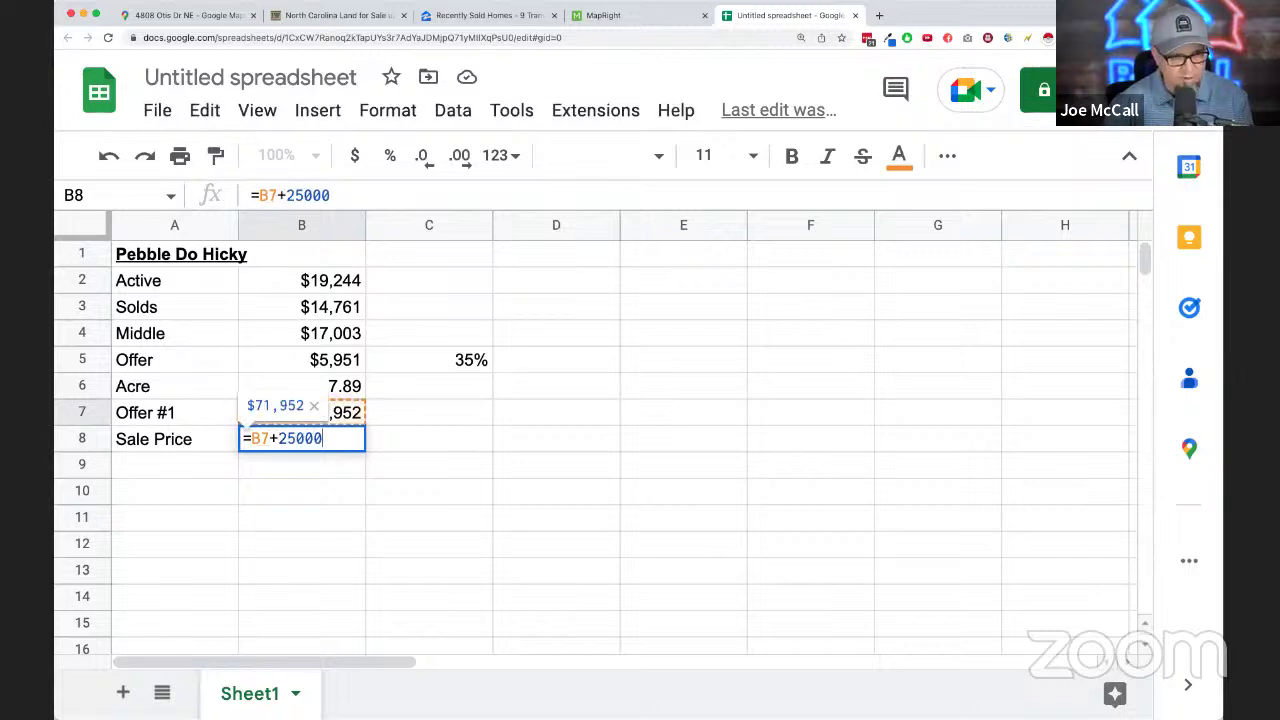
key(Return)
- Change the amount added to the offer in the B8 sale price formula to 30000
click(301, 439)
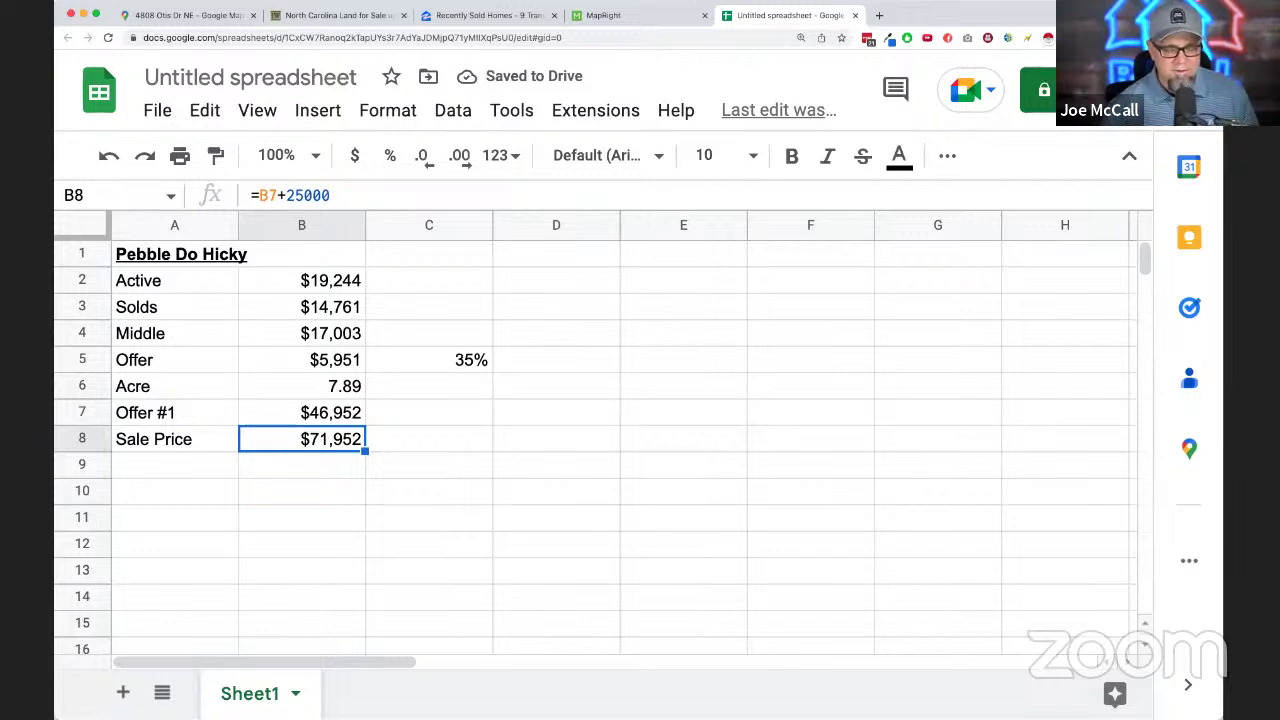
click(174, 439)
click(301, 439)
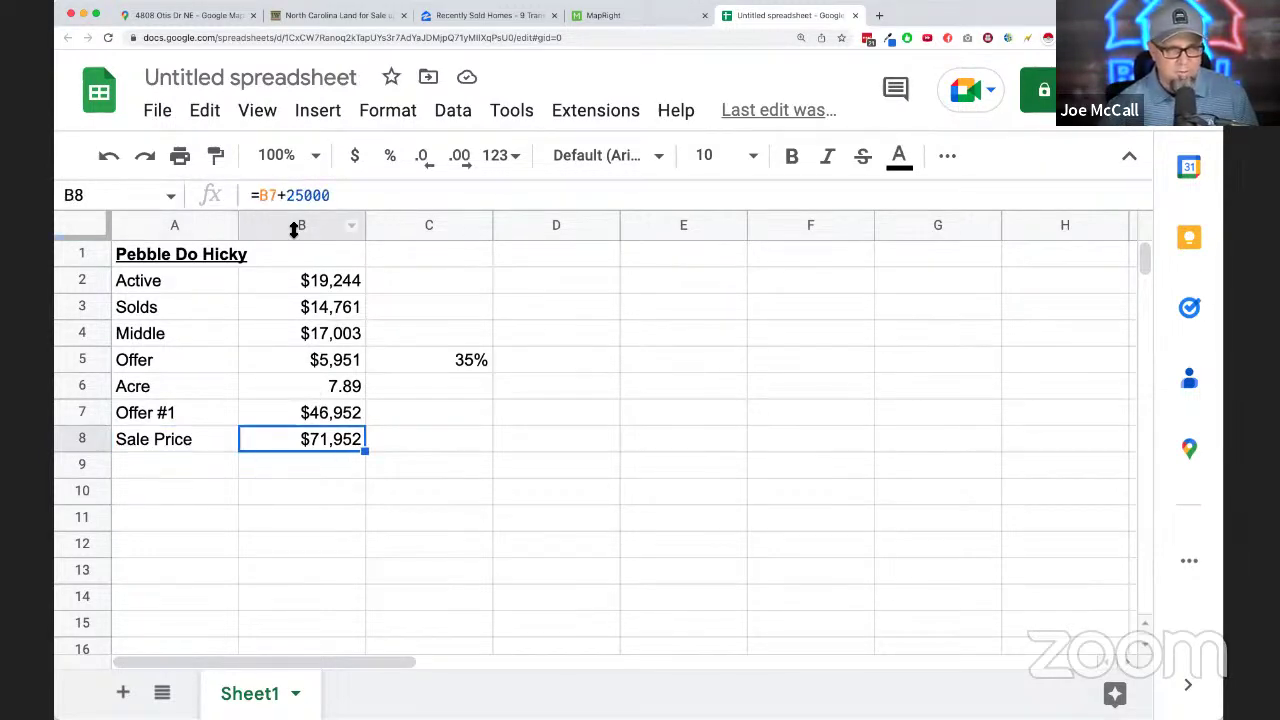
double_click(302, 196)
text(30000)
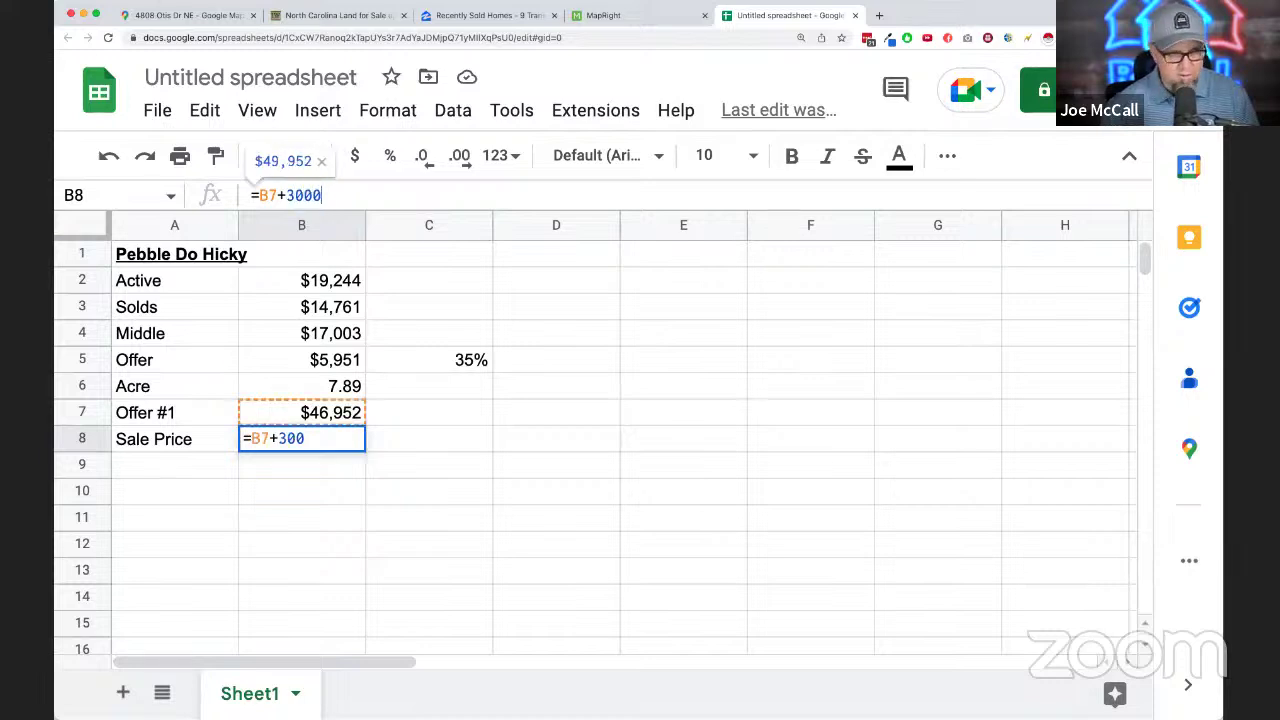
key(Return)
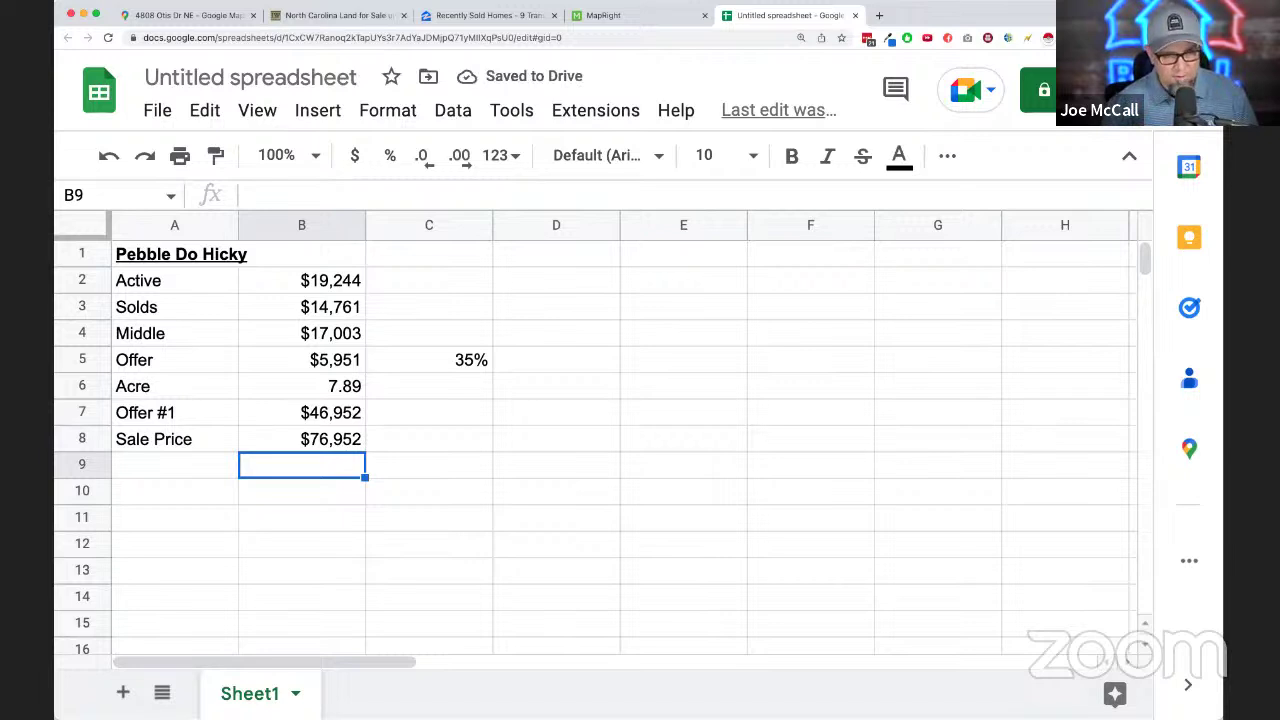
- Label A9 "Realtor Commissions" with an 8% rate in C9, and widen column A to fit its text
click(174, 464)
text(Real)
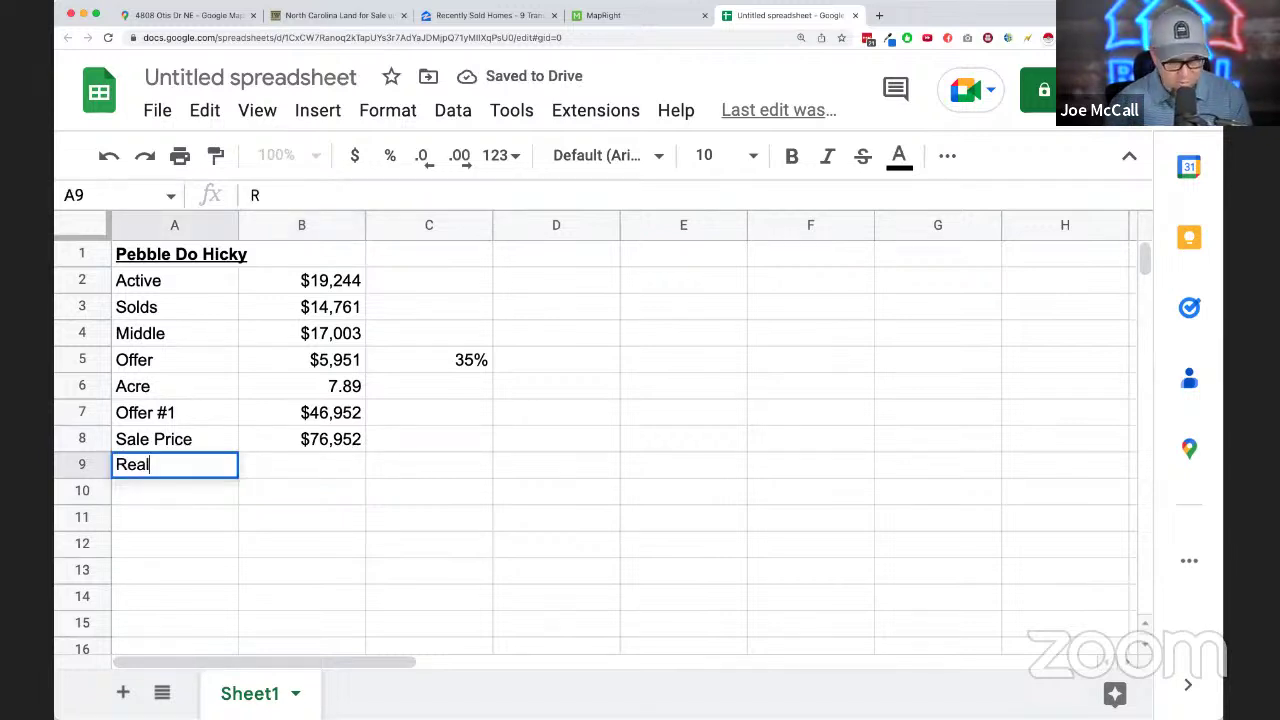
text(tor Commissions)
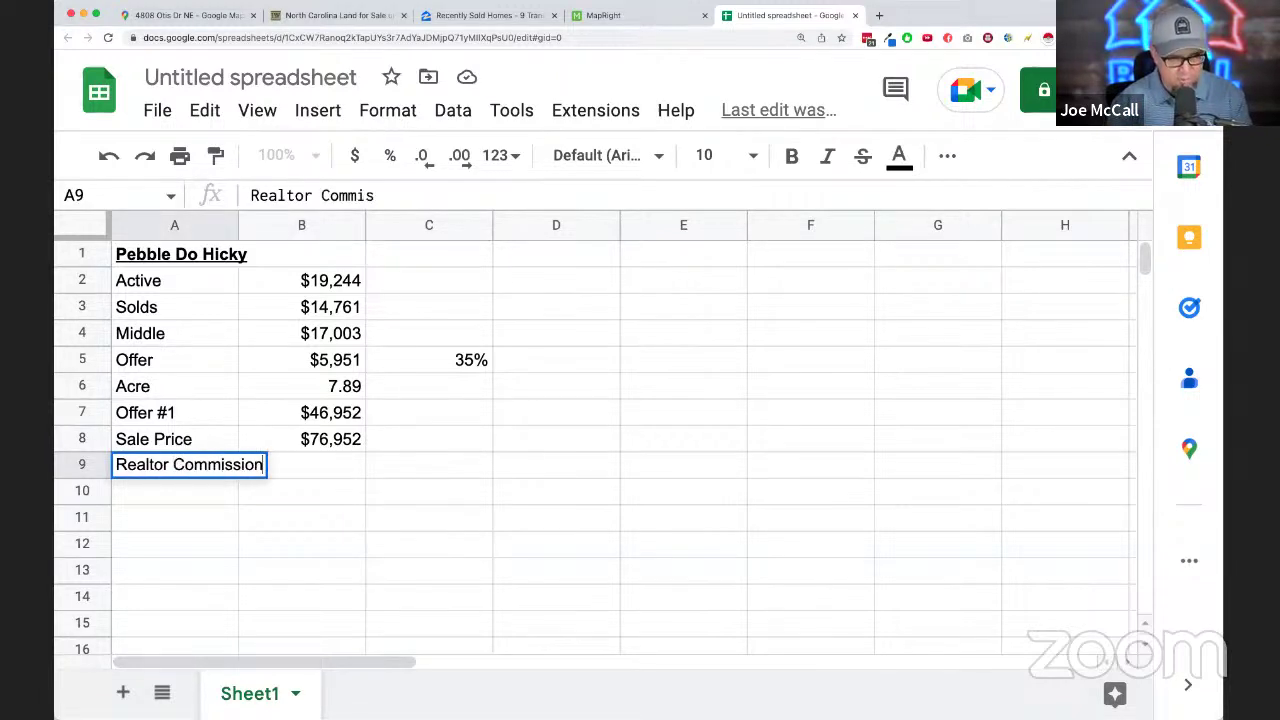
key(Tab)
click(429, 465)
text(8%)
key(Return)
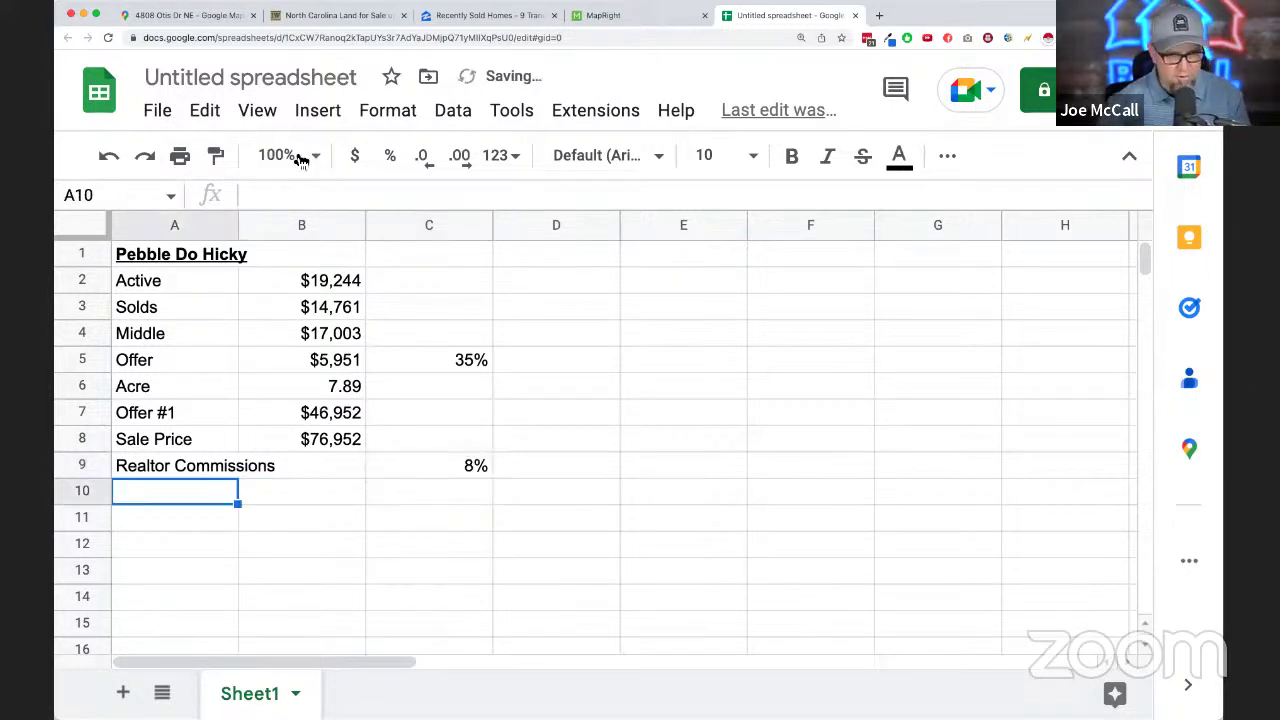
double_click(238, 224)
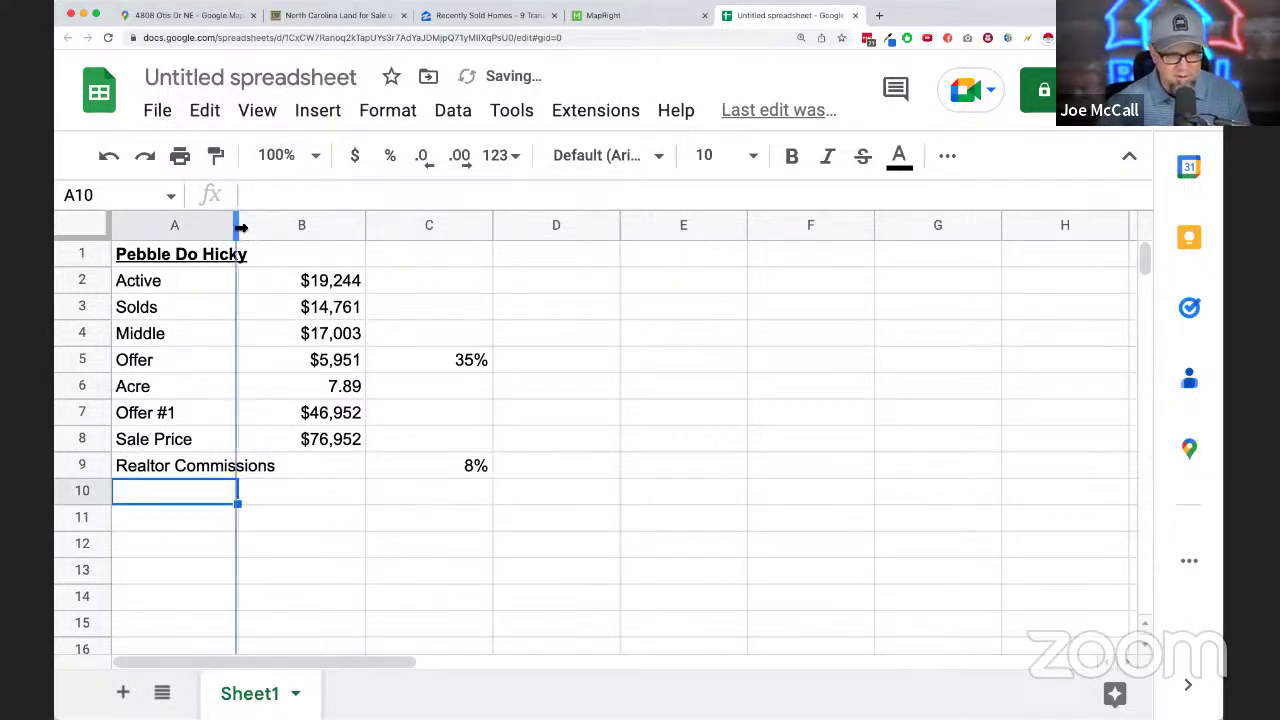
- Calculate the realtor commissions as a negative amount in B9 with the formula =-C9*B8
click(373, 470)
key(Right)
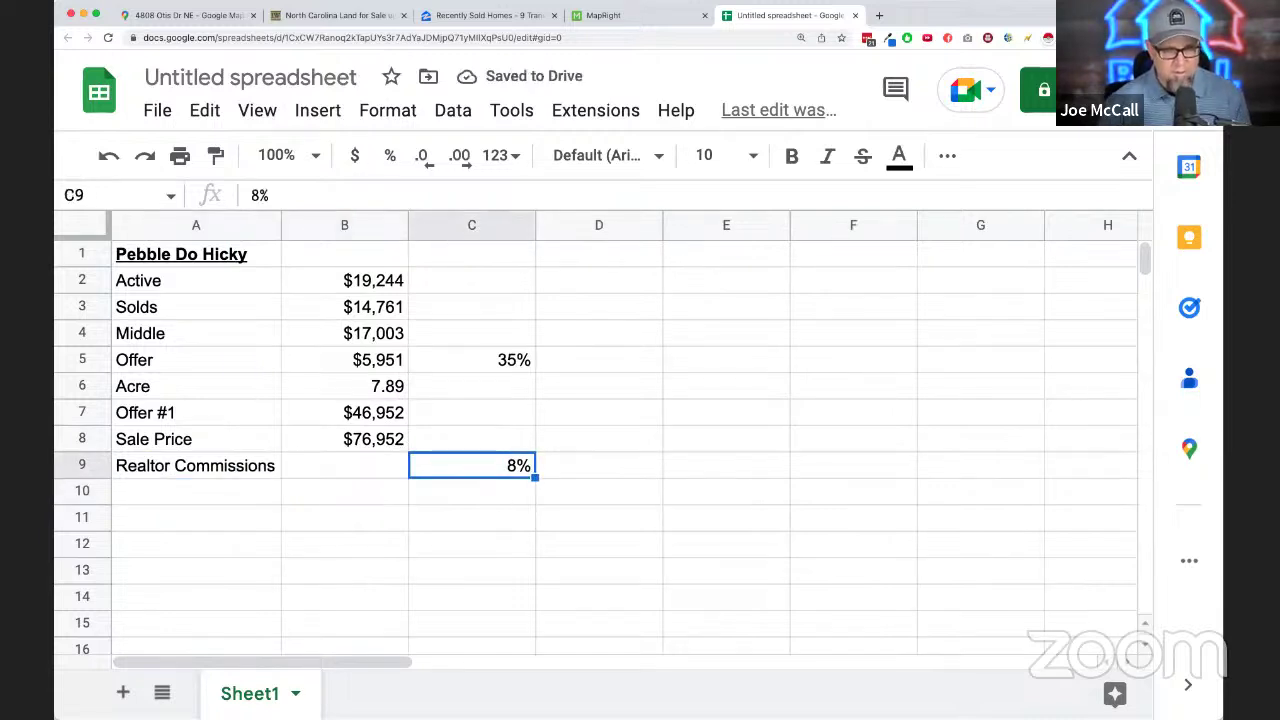
key(Left)
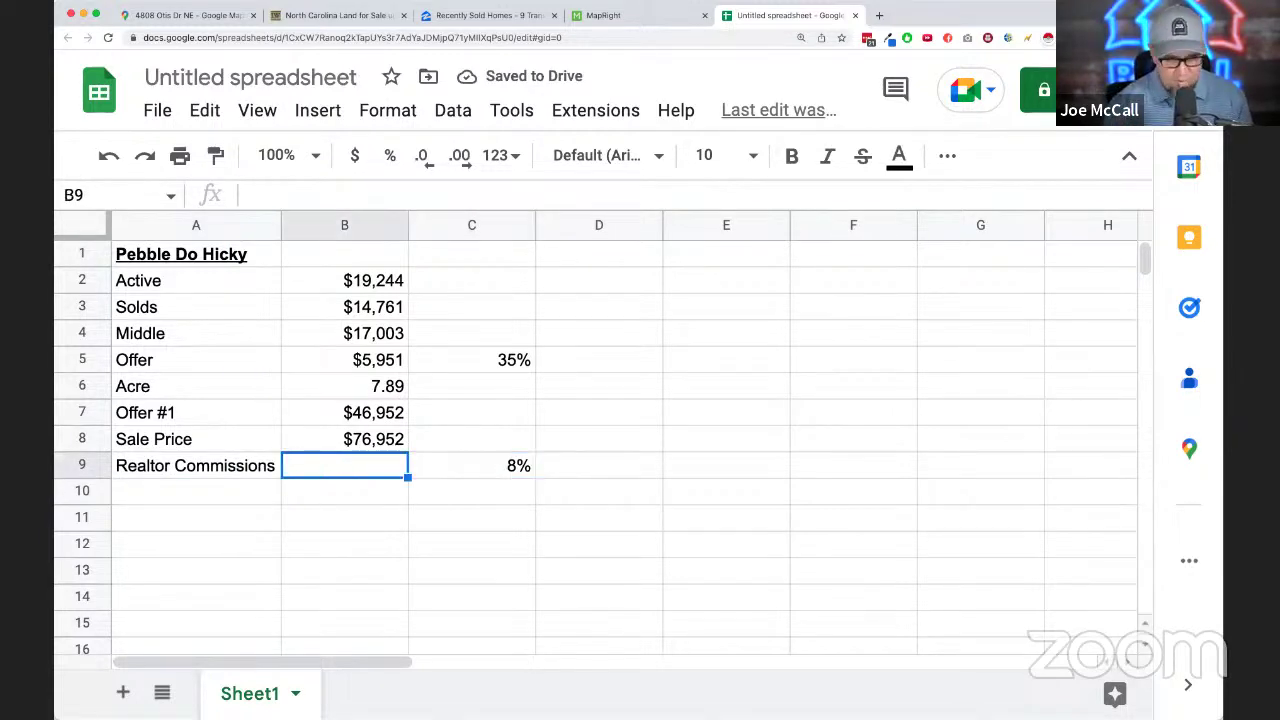
text(=-)
key(Right)
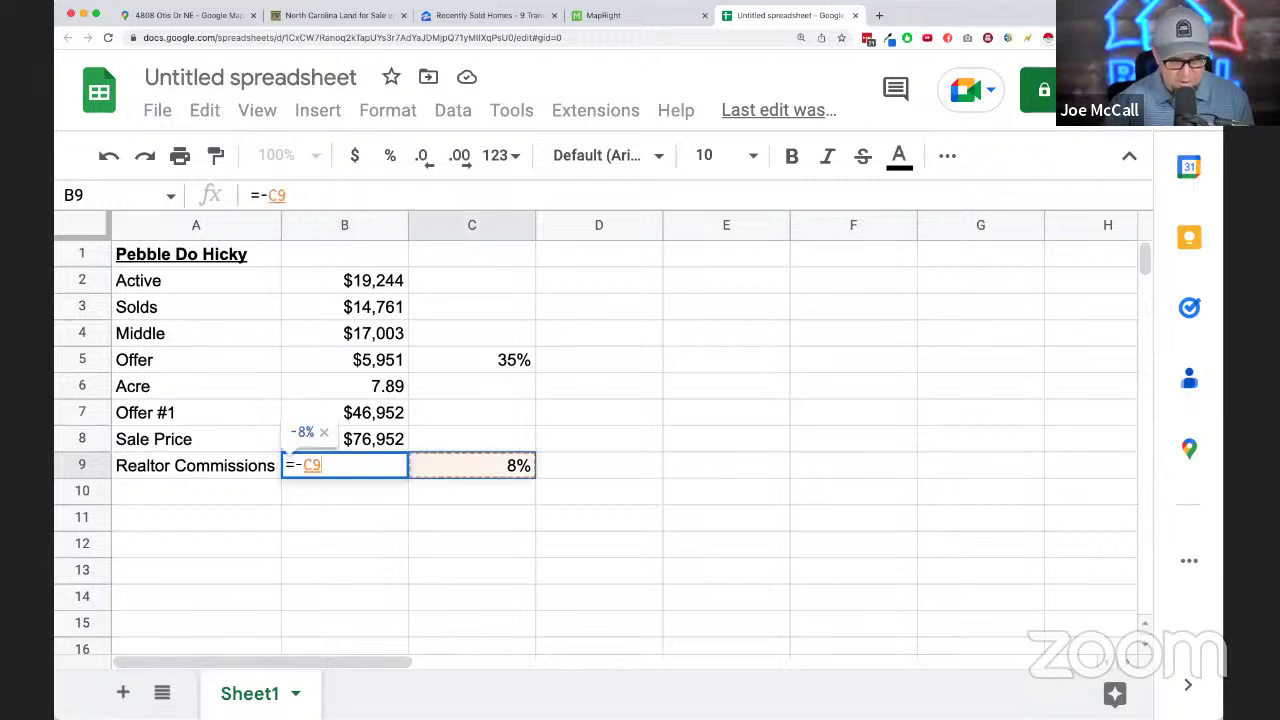
text(*)
key(Up)
key(Return)
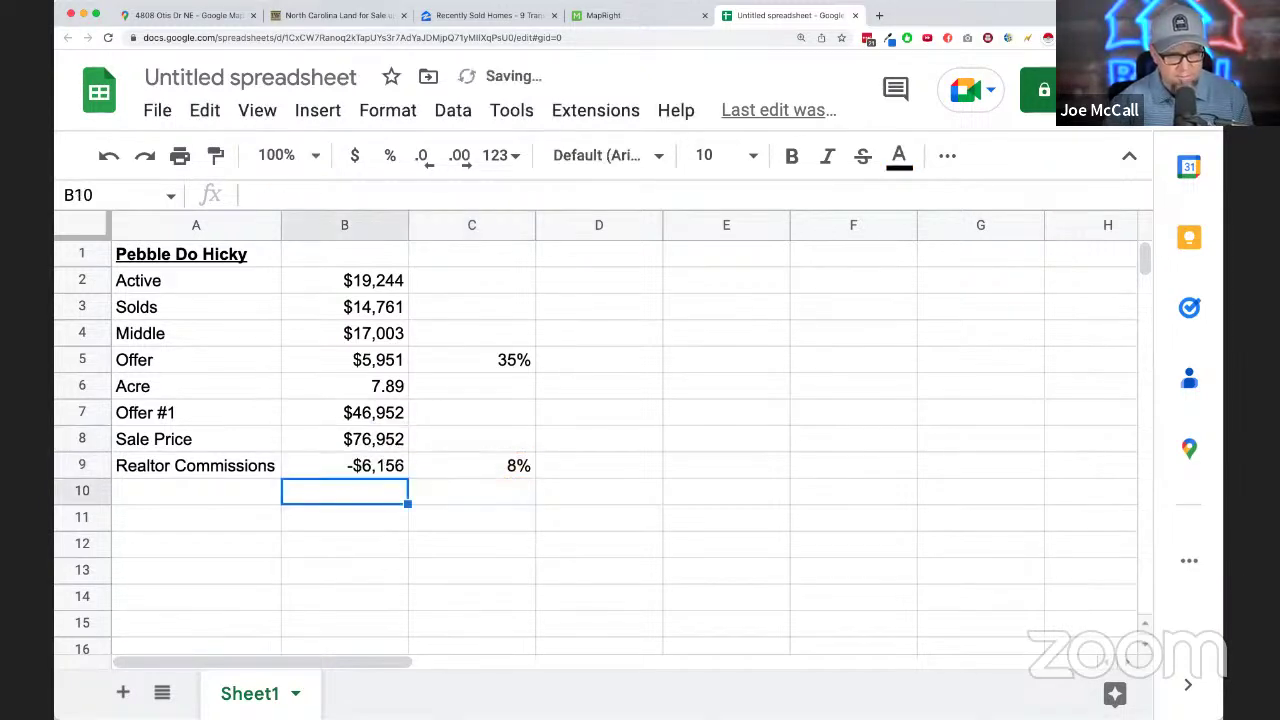
- Add a "Closing Costs" row in row 10 with -$2,000 in B10
click(196, 490)
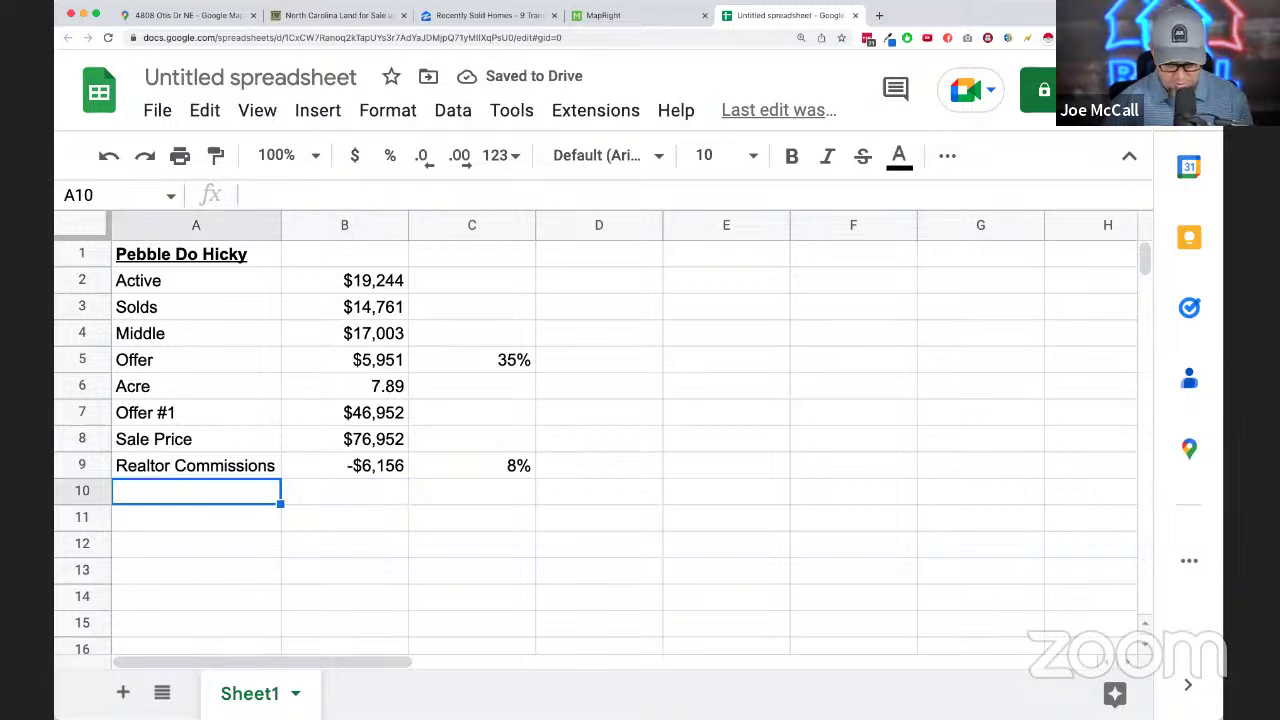
text(Closing Costs)
key(Tab)
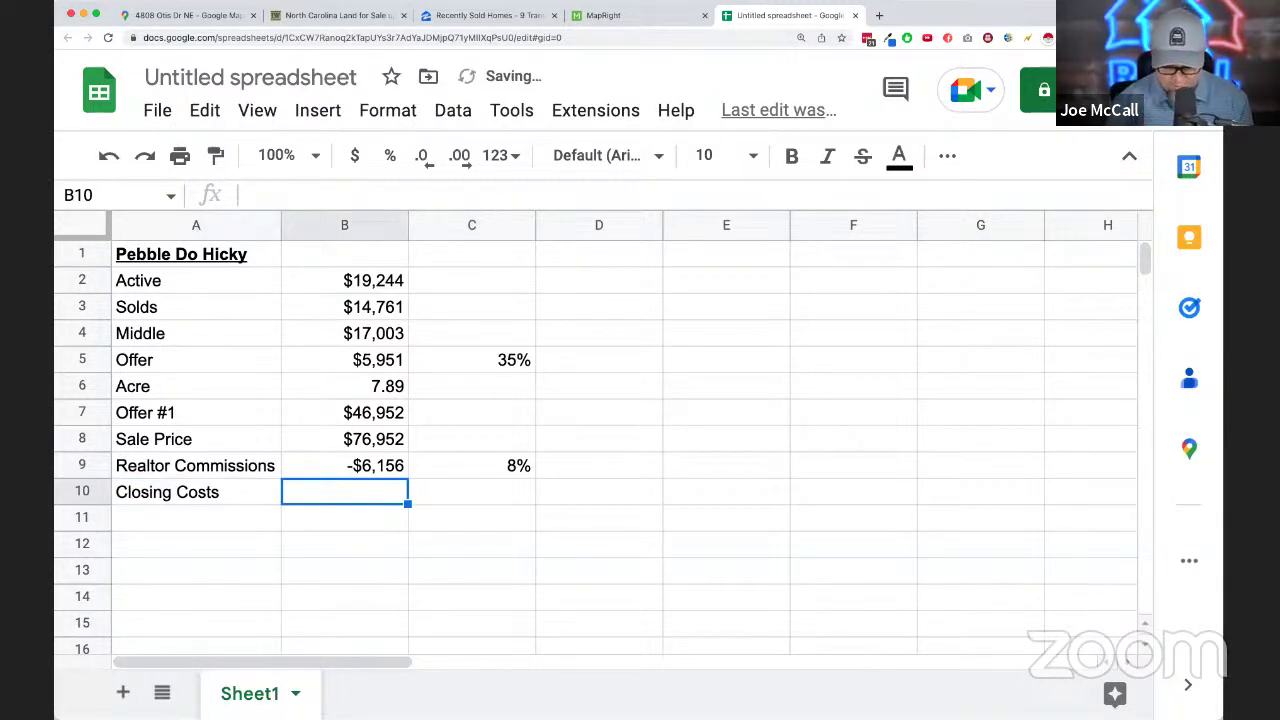
text(-$2,000)
key(Return)
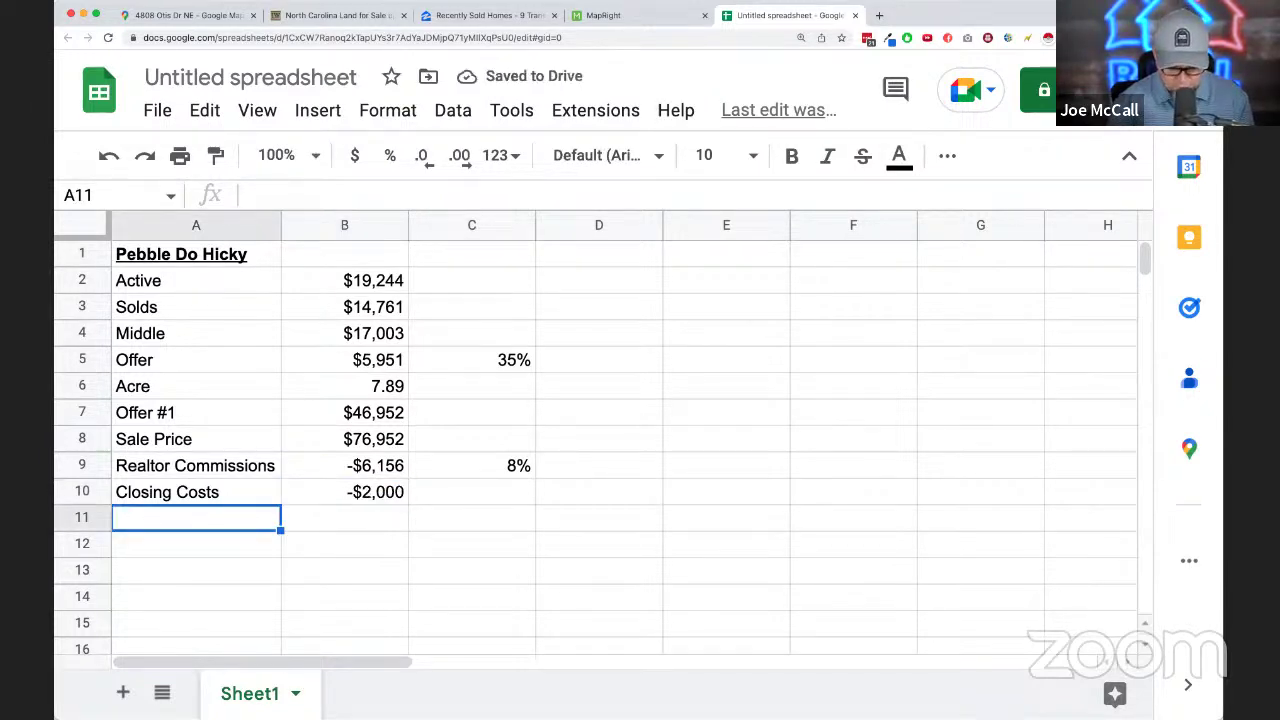
- Label A11 "Net Profit (Wholesale)" below the closing costs row
text(Net Profit (Wholesa)
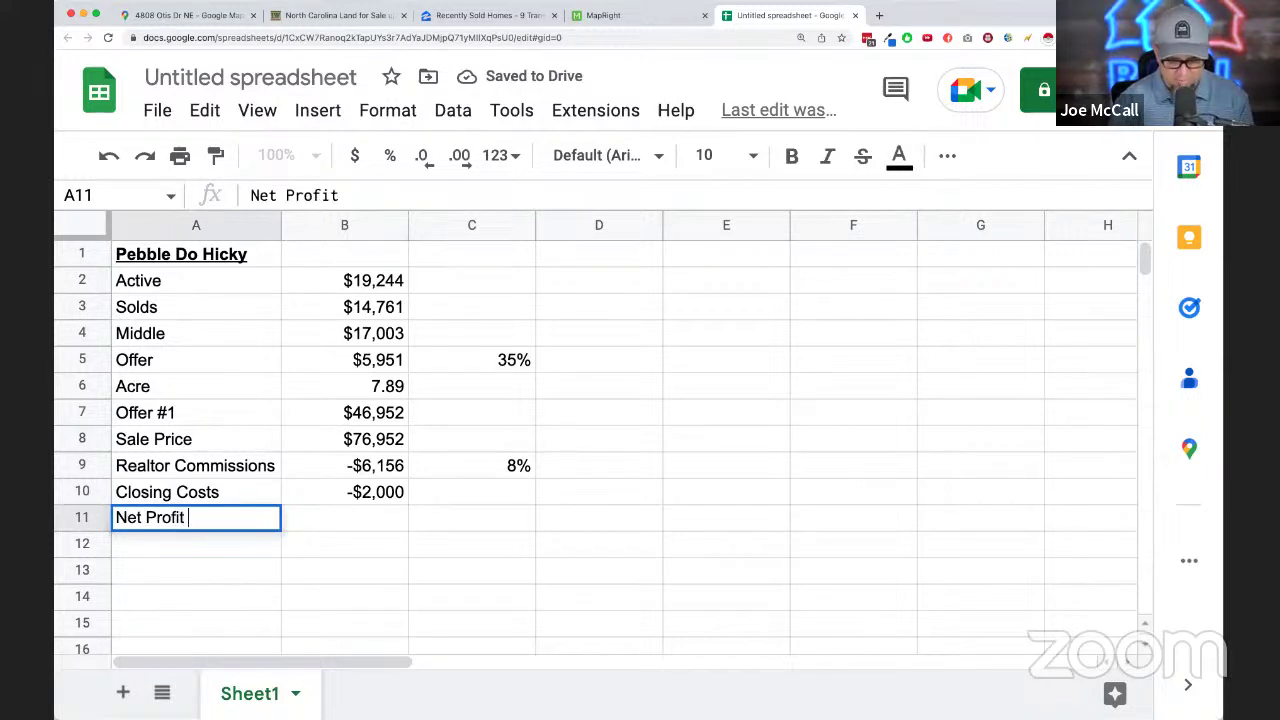
text(le)
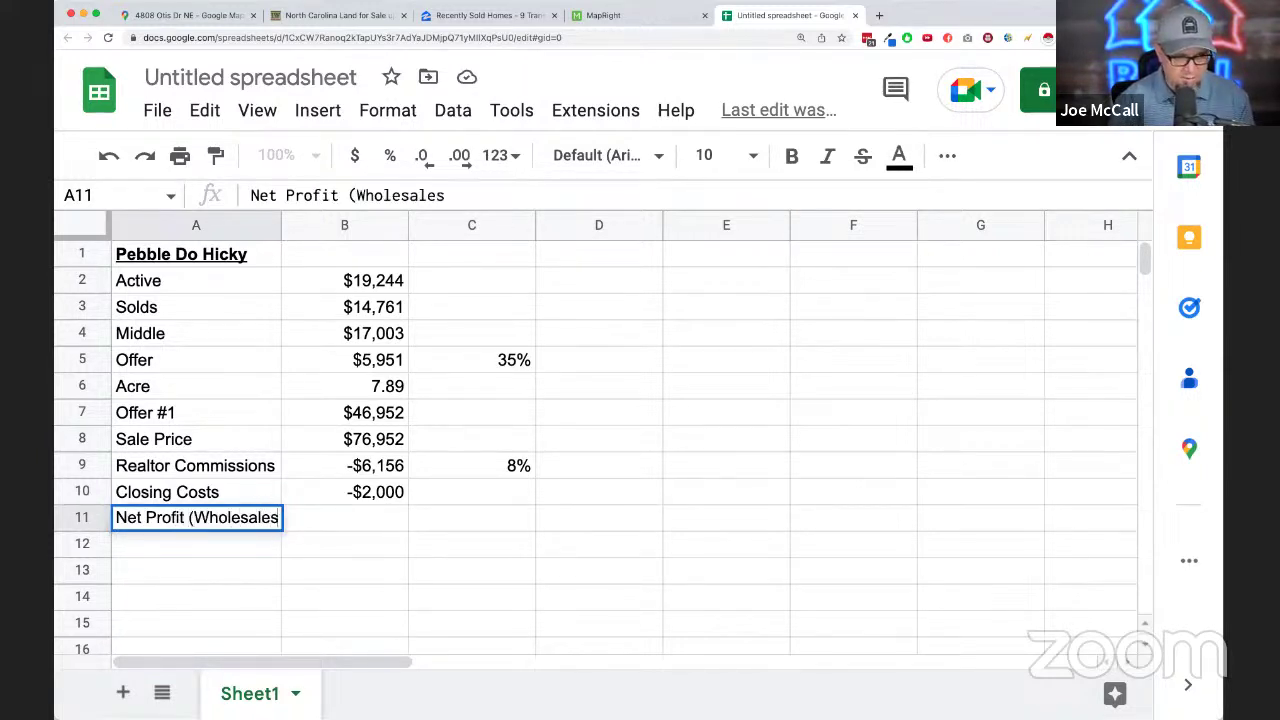
text())
key(Return)
key(Right)
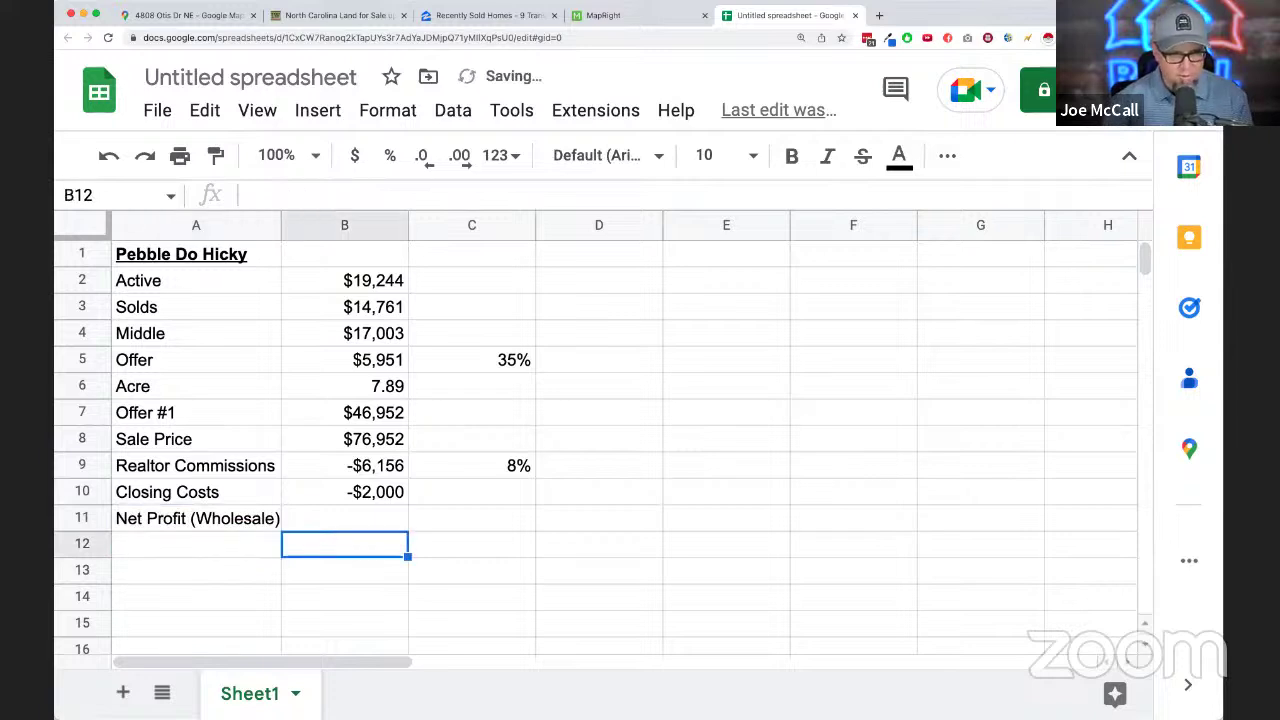
- Calculate the wholesale net profit in B11 with the formula =B8+B9+B10-B7
key(Up)
key(Up)
click(344, 518)
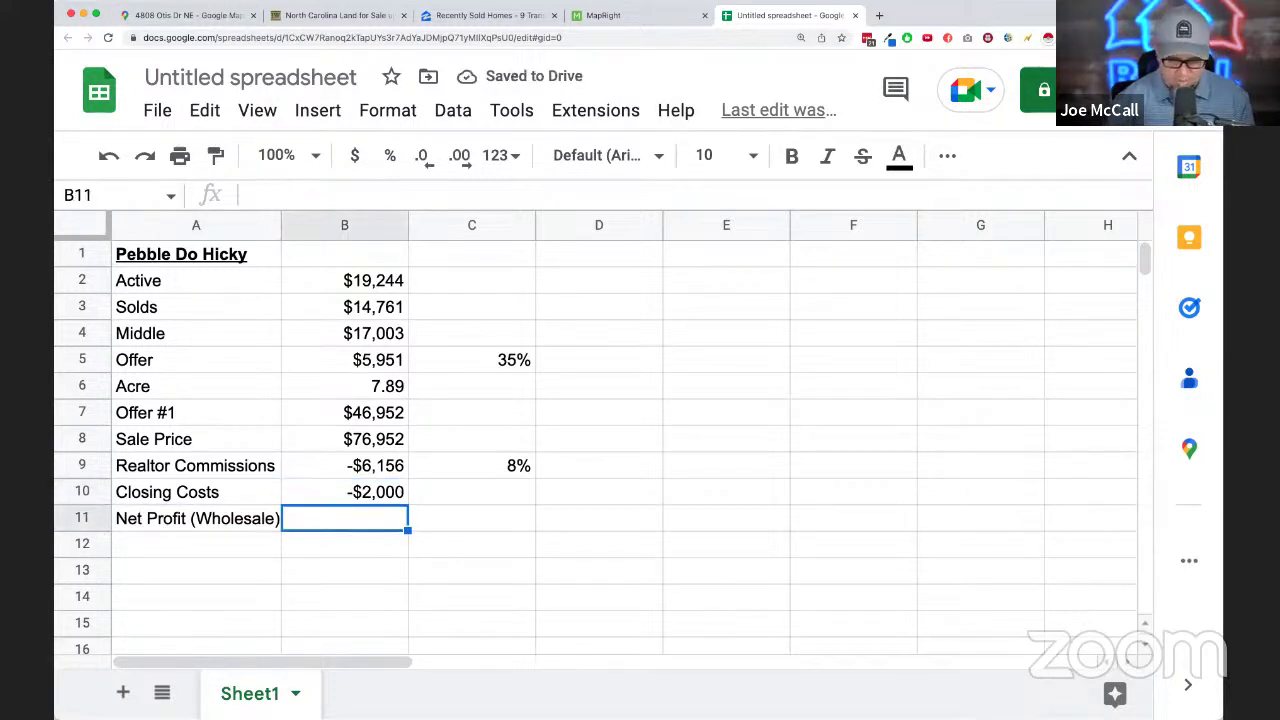
text(=)
click(344, 439)
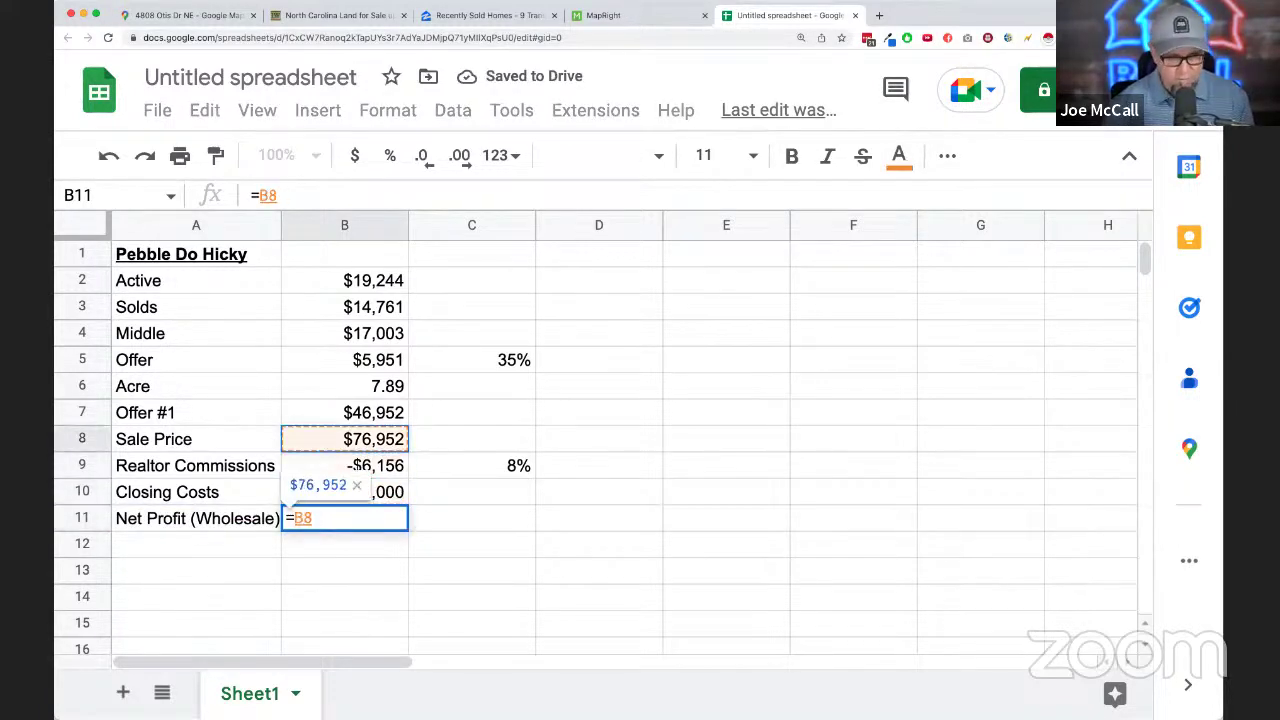
text(+)
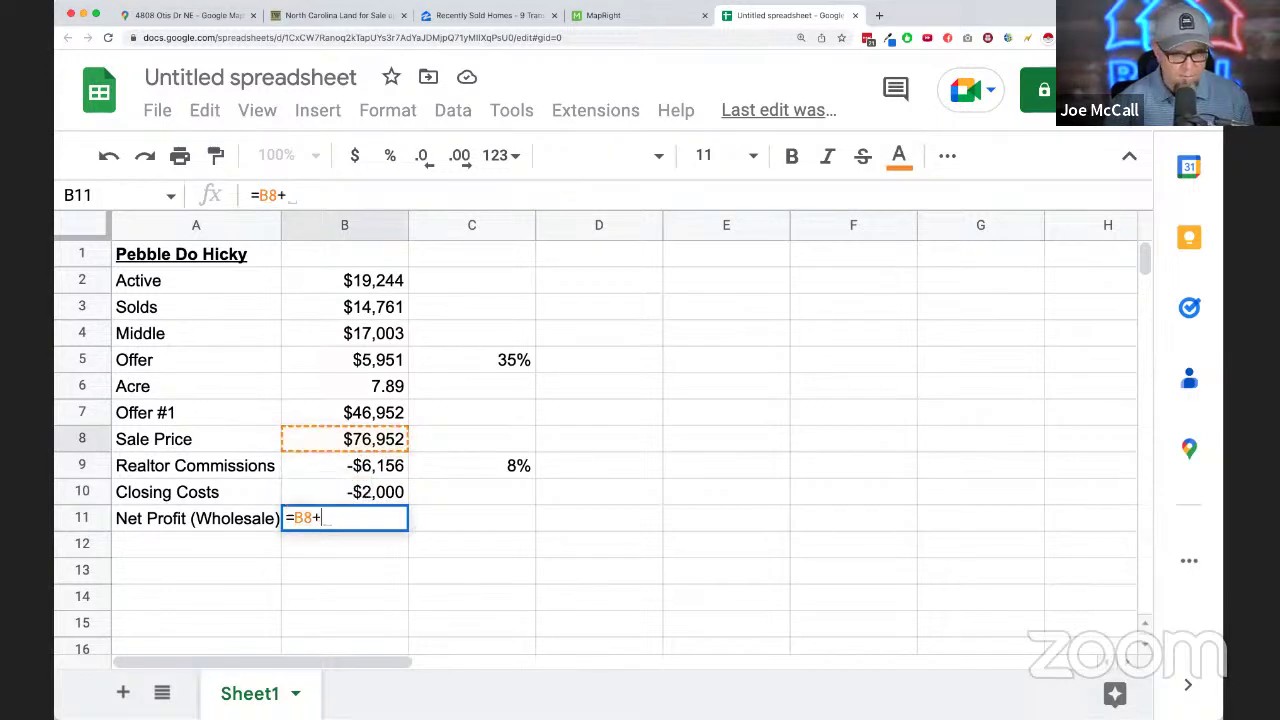
click(353, 465)
text(+)
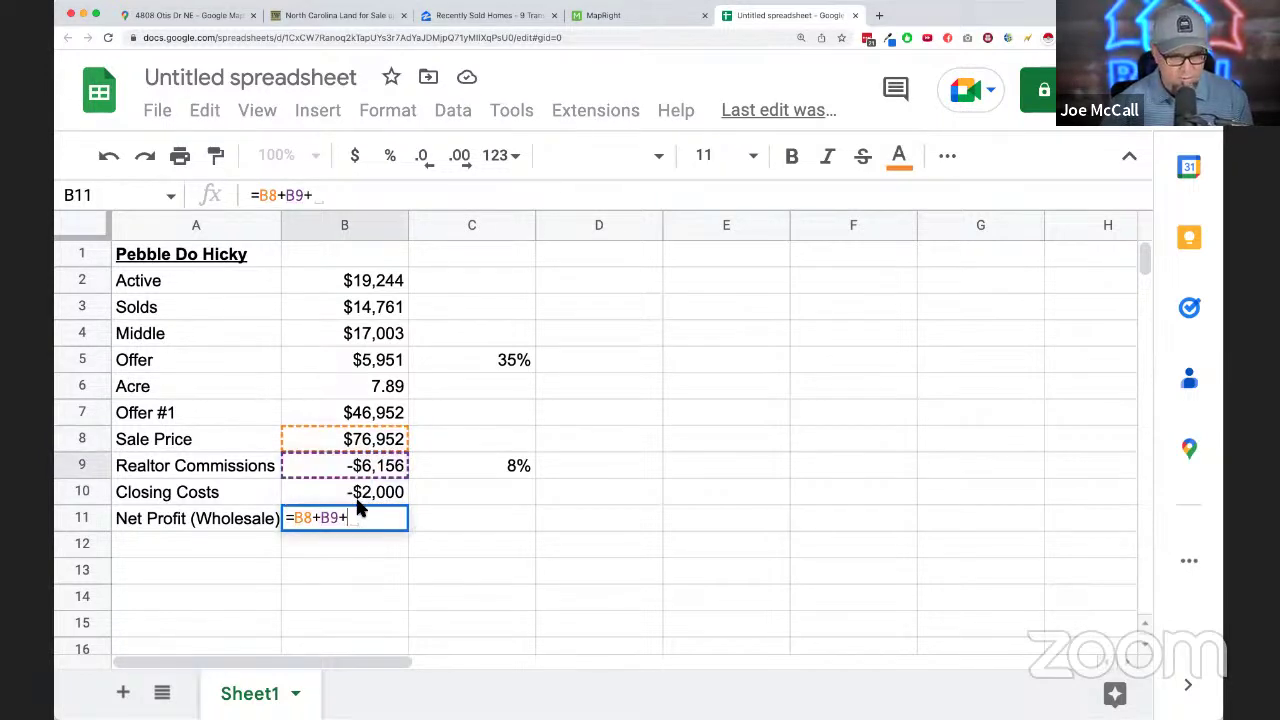
click(368, 494)
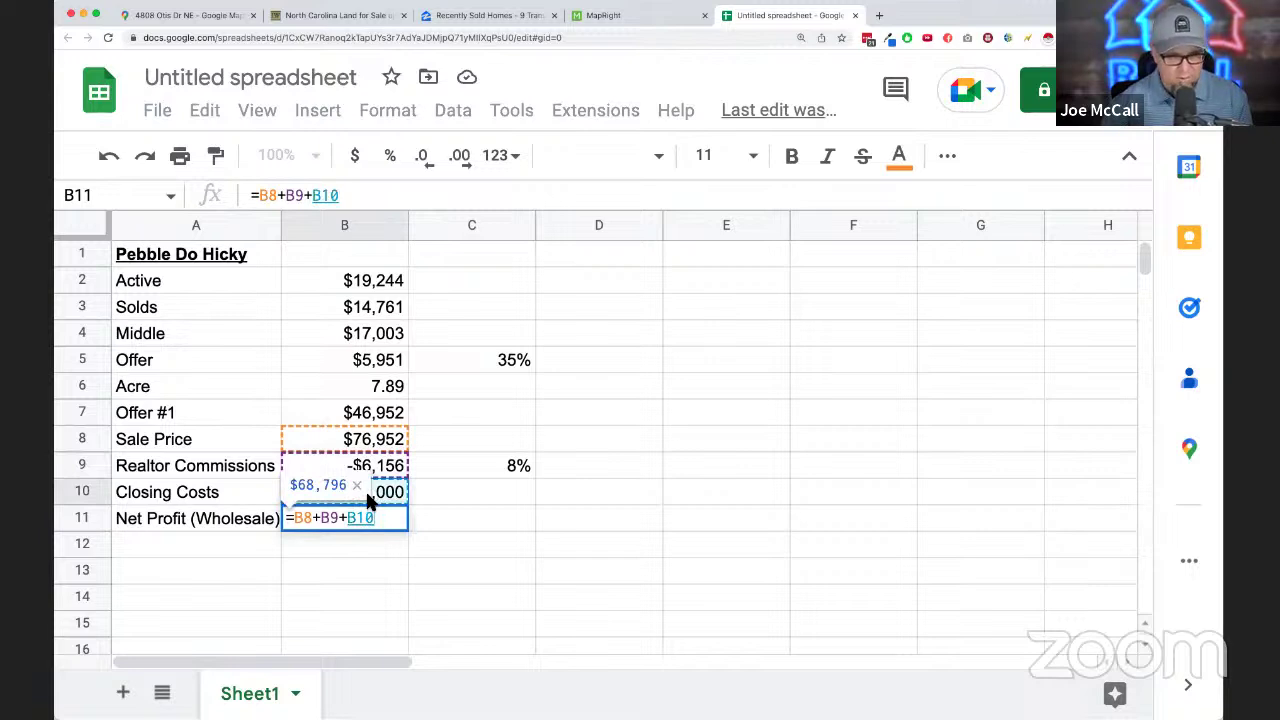
text(-)
click(352, 413)
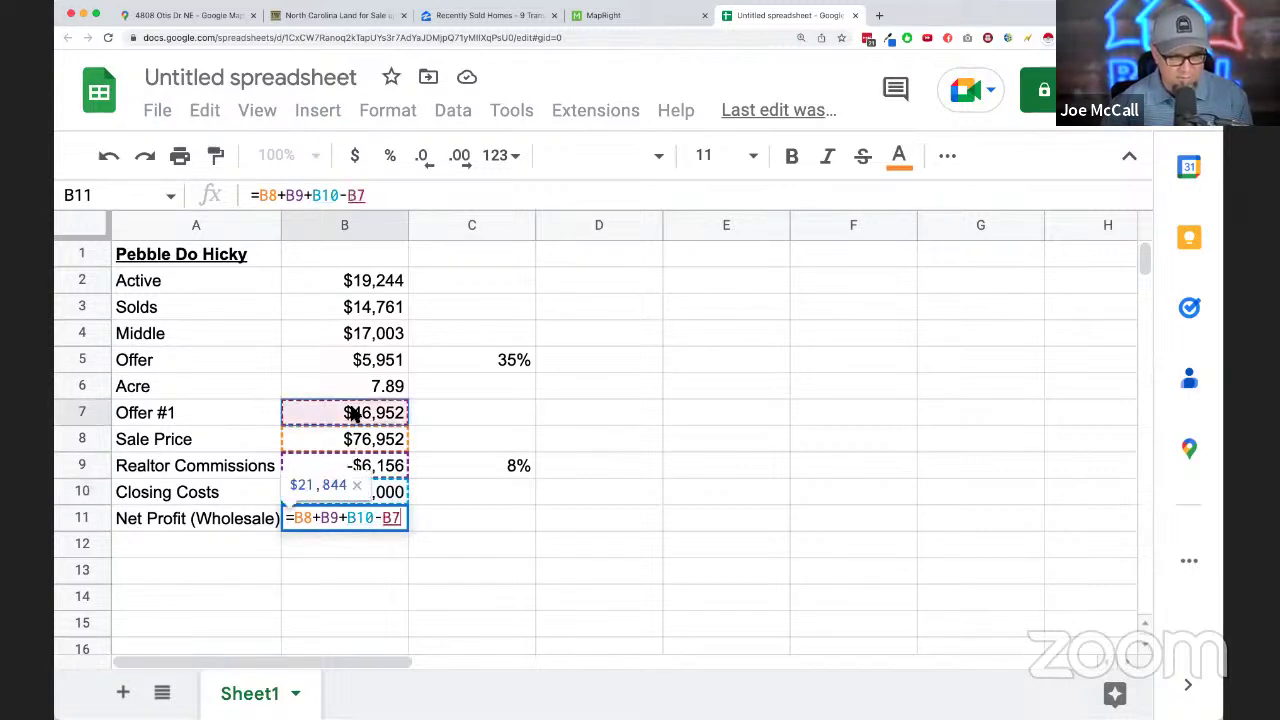
key(Return)
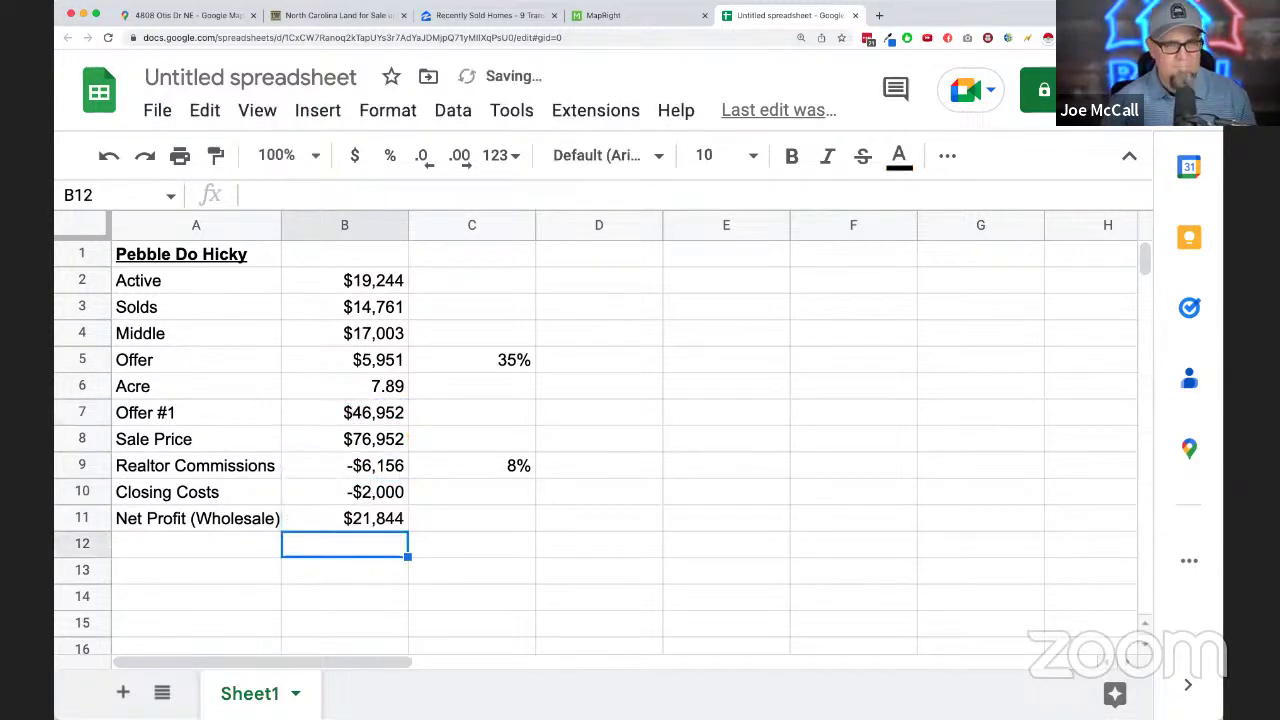
click(196, 543)
click(344, 543)
click(344, 518)
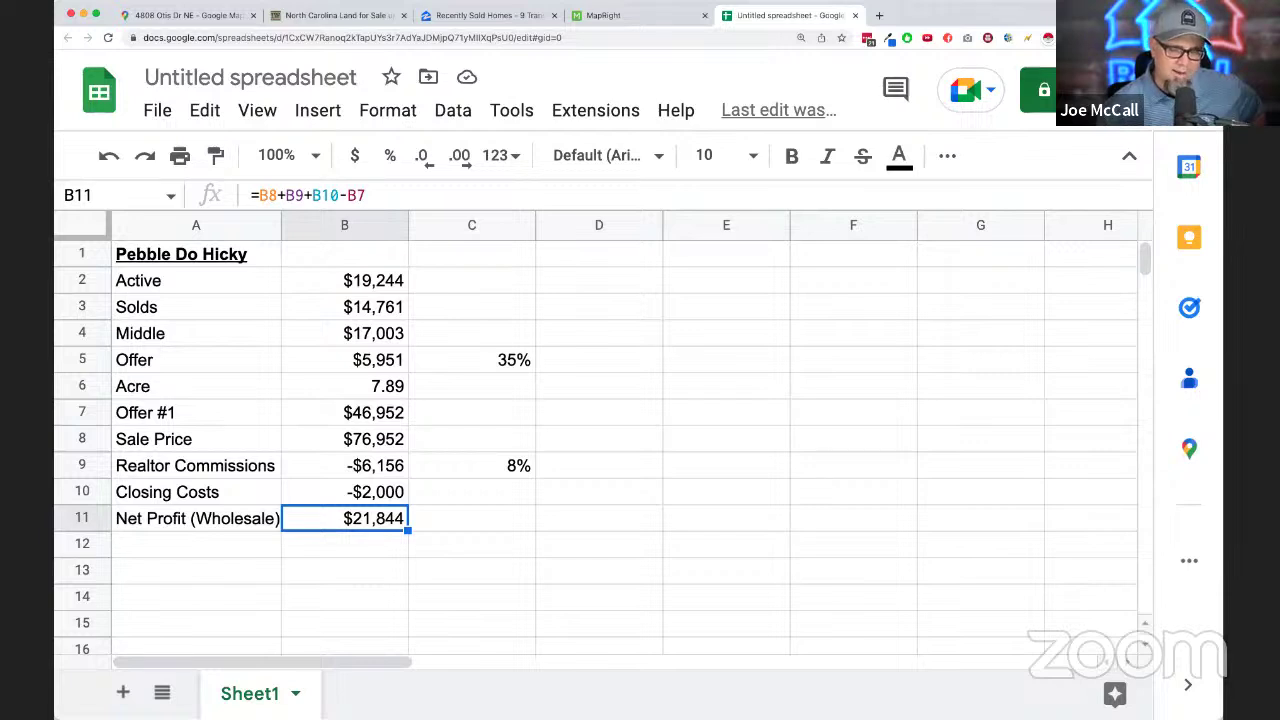
click(344, 492)
click(344, 439)
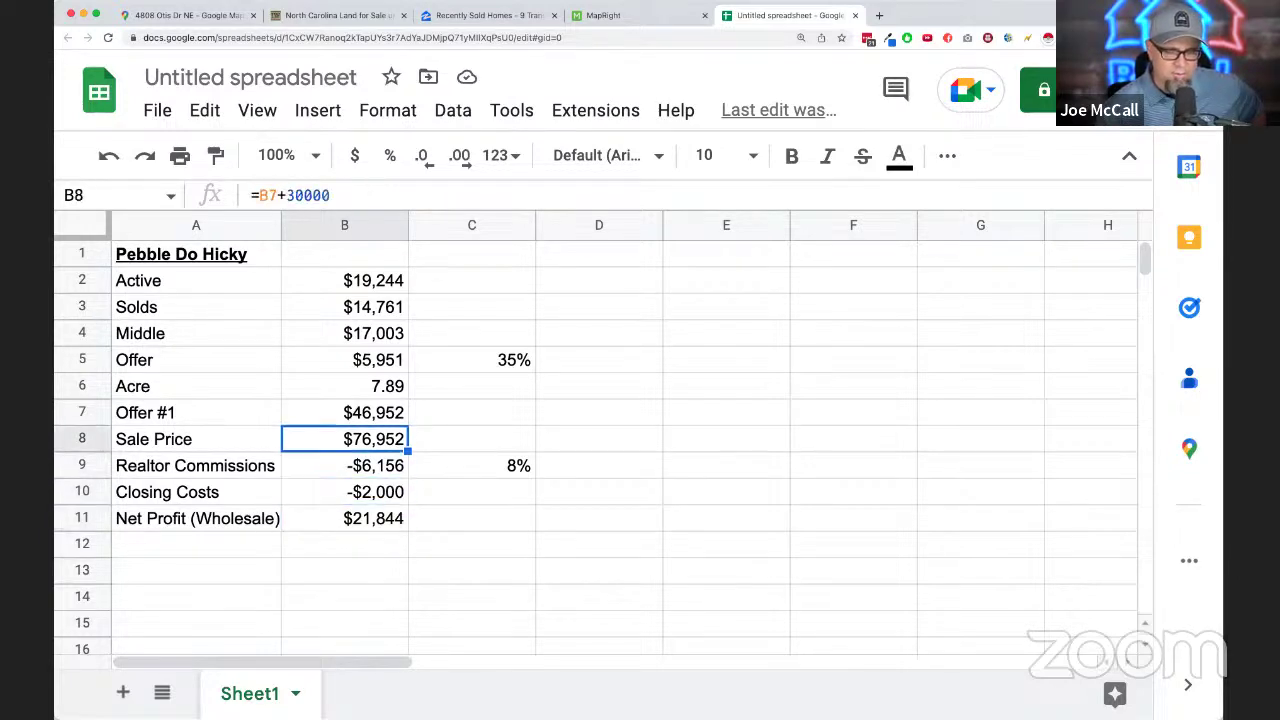
click(471, 439)
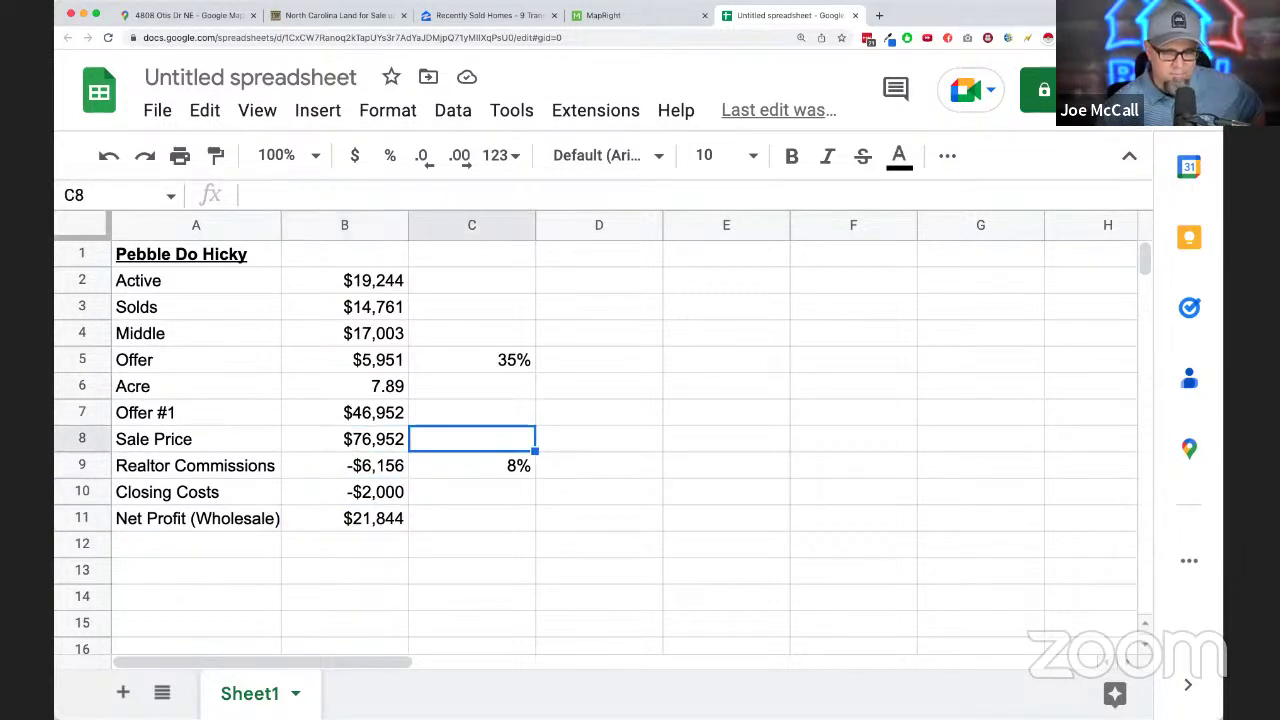
click(344, 439)
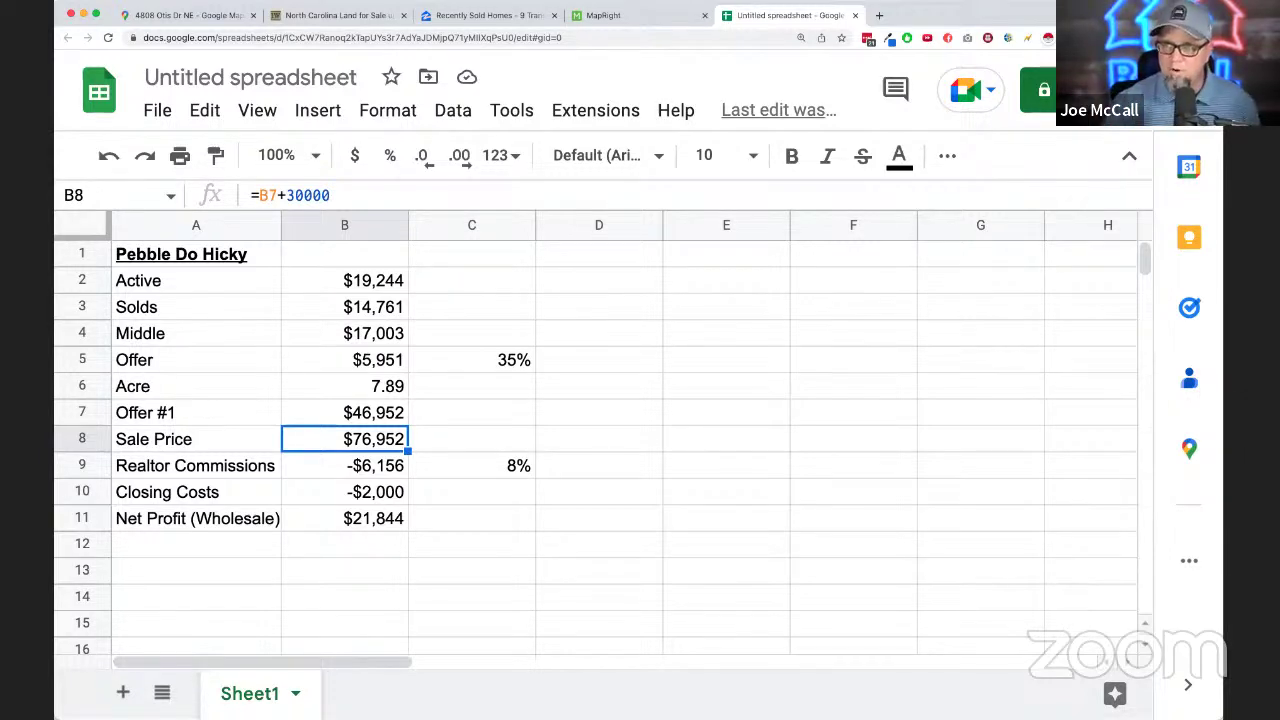
- Insert a row above the net profit row, label it "Private Investor Interest" in A11, and widen column A to fit
click(87, 520)
right_click(87, 520)
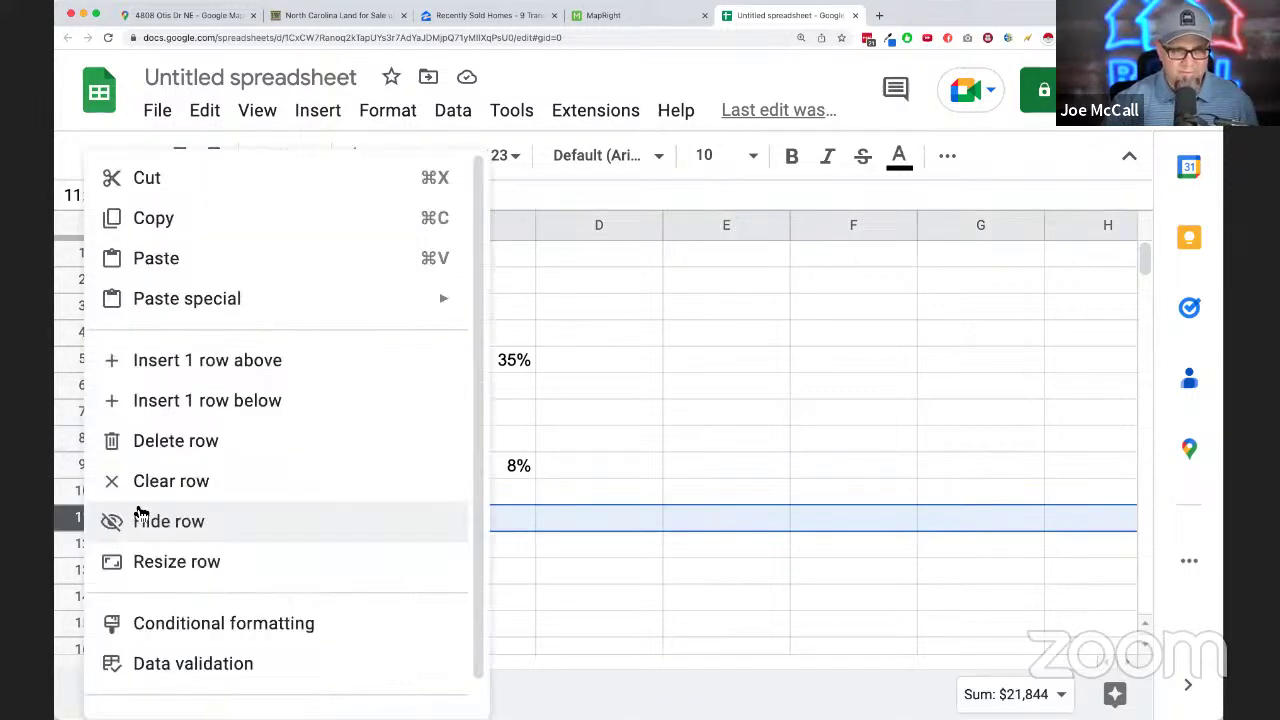
click(195, 366)
click(195, 517)
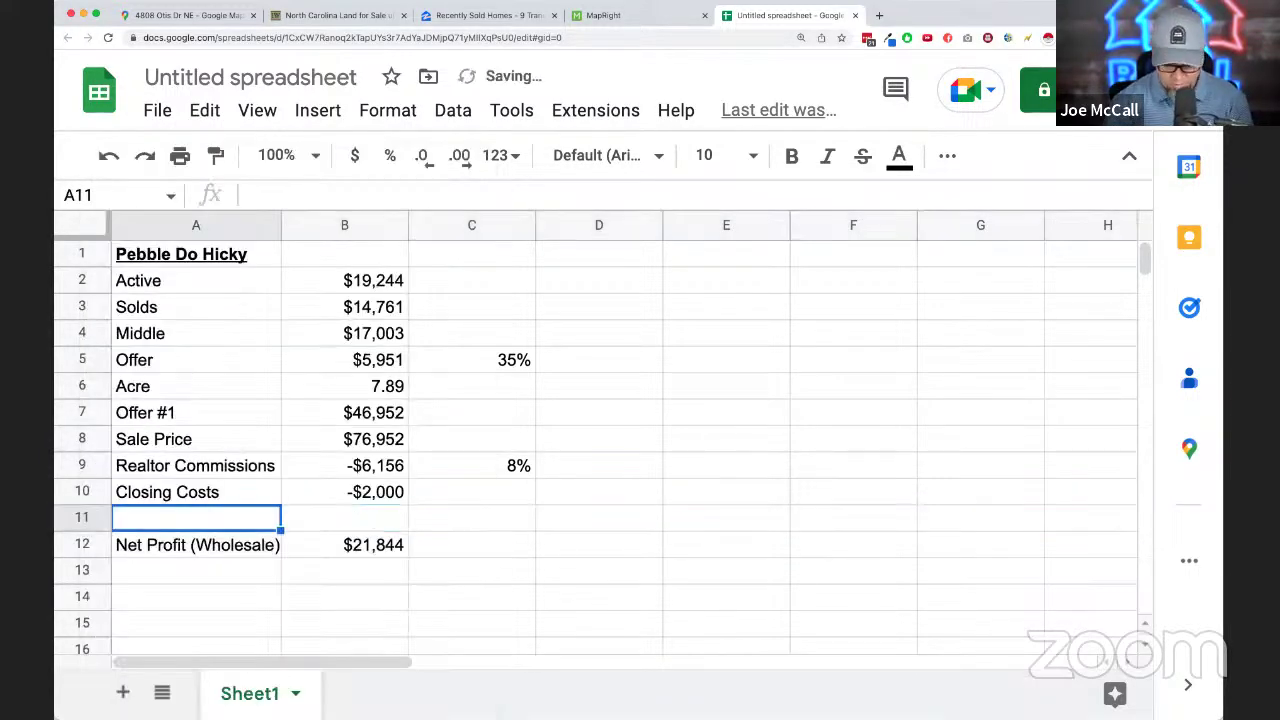
text(Private Inves)
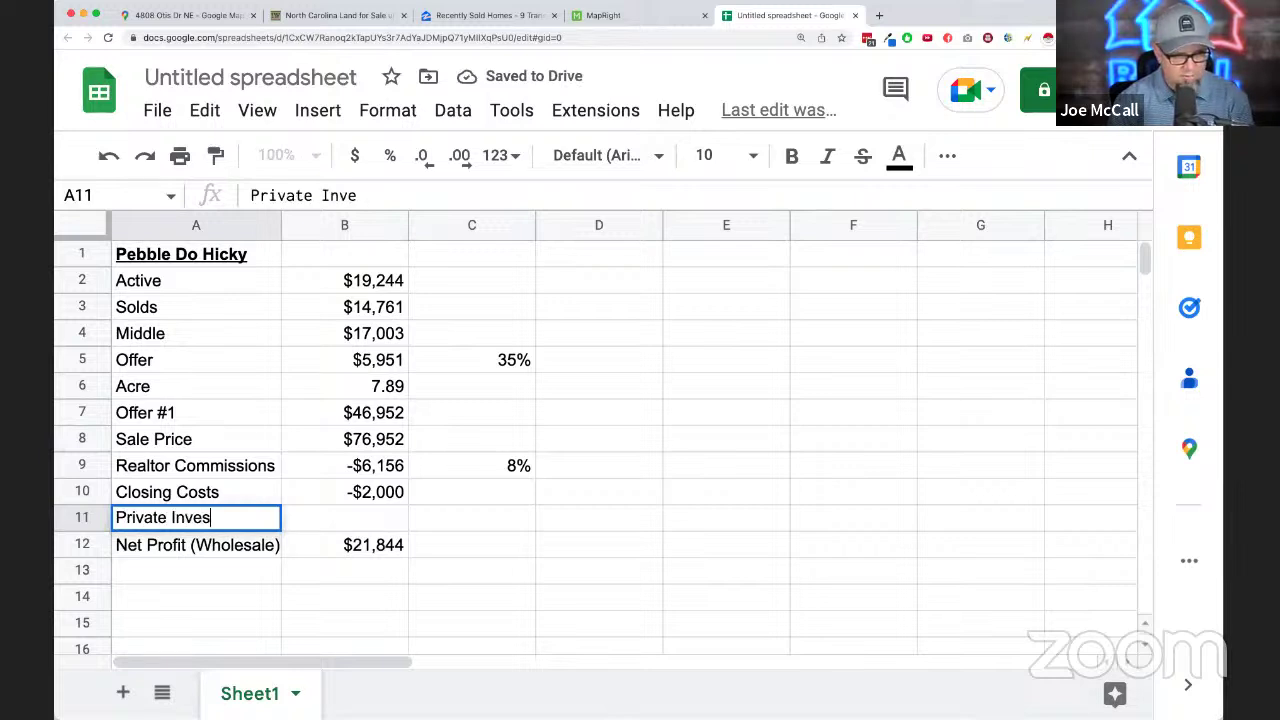
text(tor Interest)
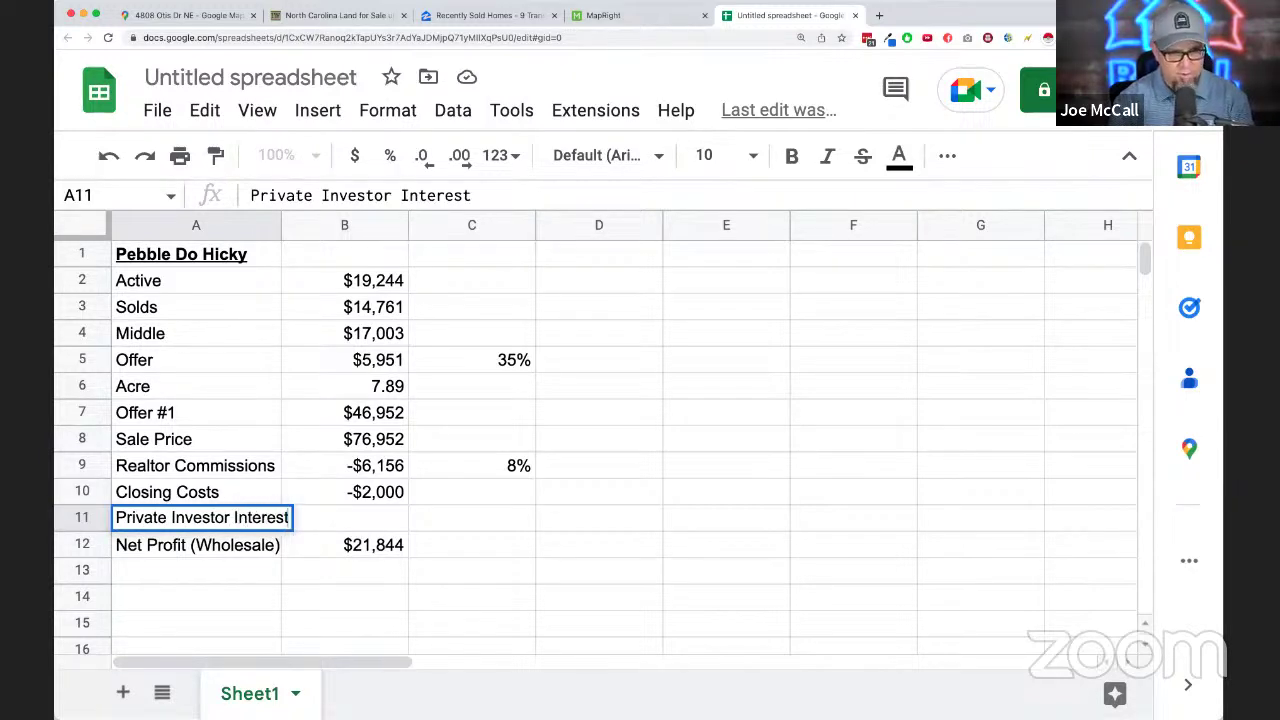
key(Return)
double_click(281, 225)
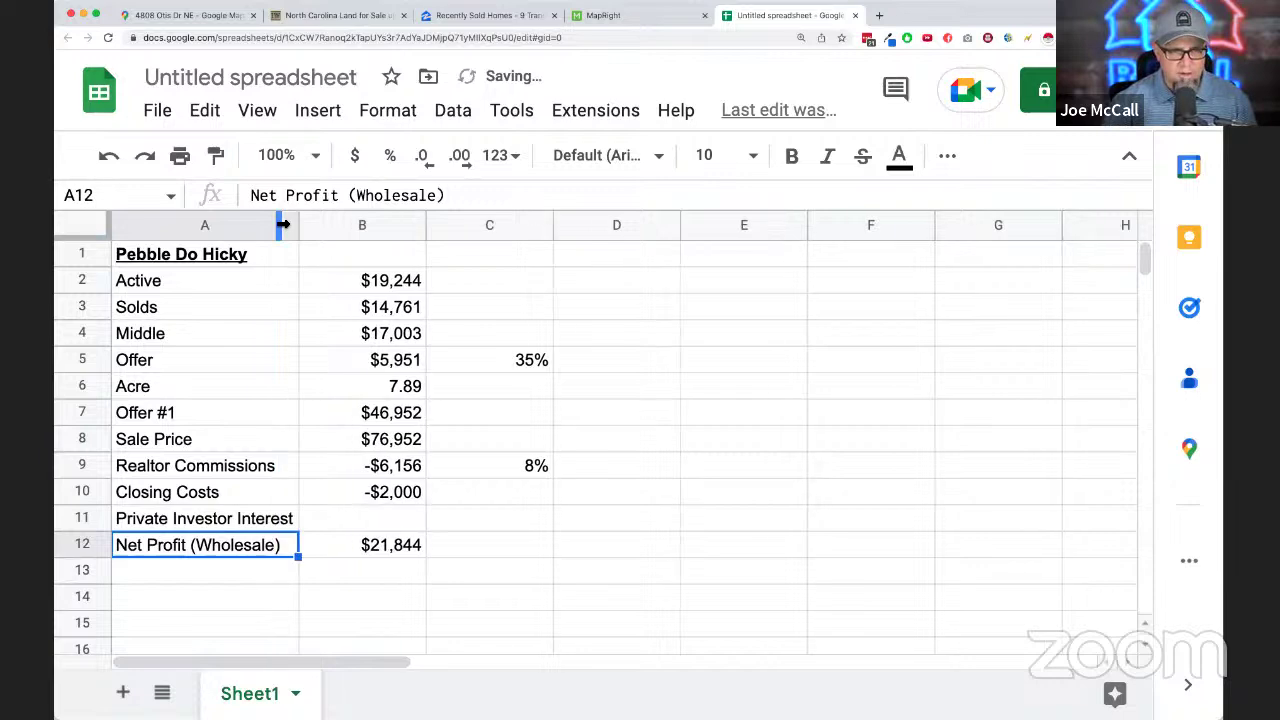
- Enter an 8% rate in C11 for the private investor interest
click(380, 521)
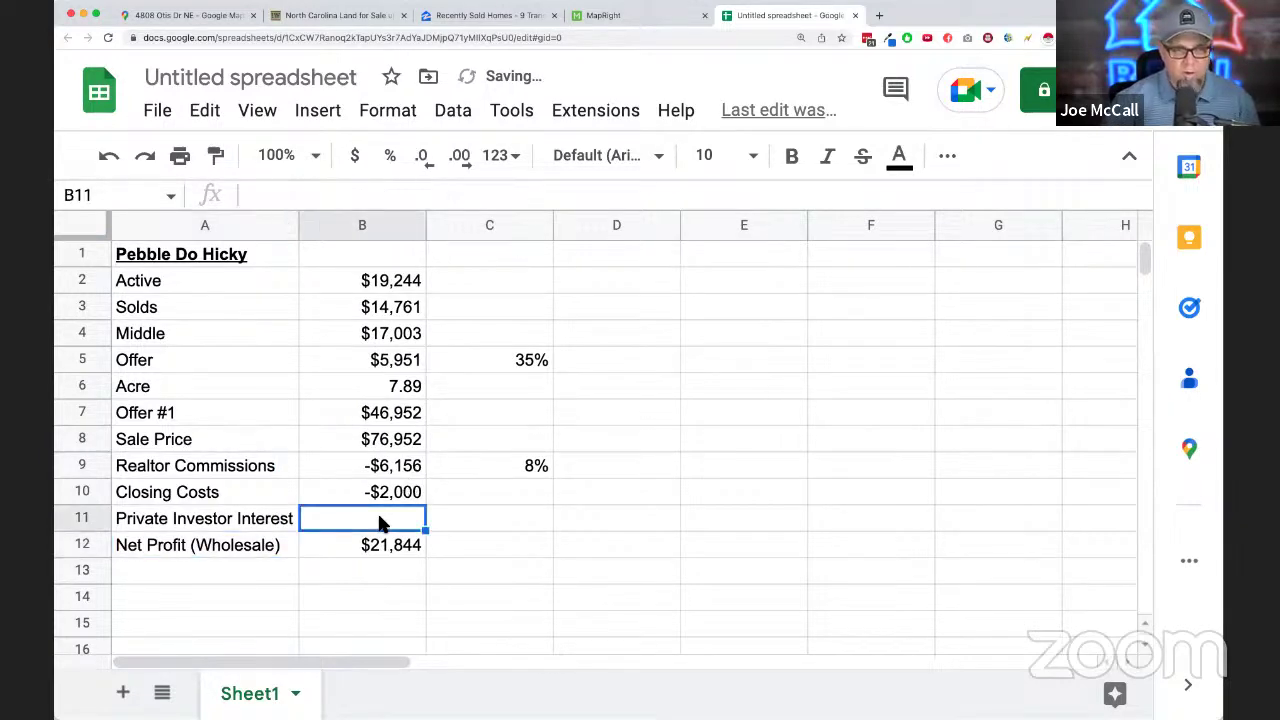
click(392, 413)
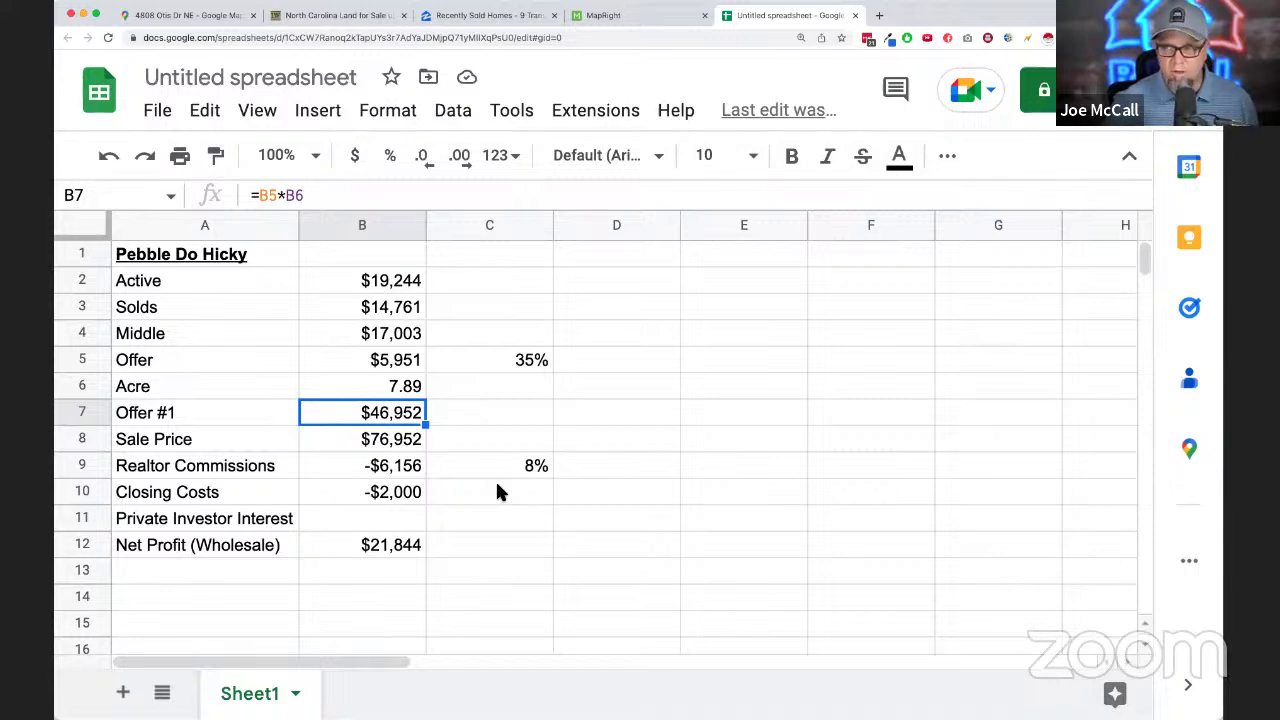
click(420, 518)
key(Right)
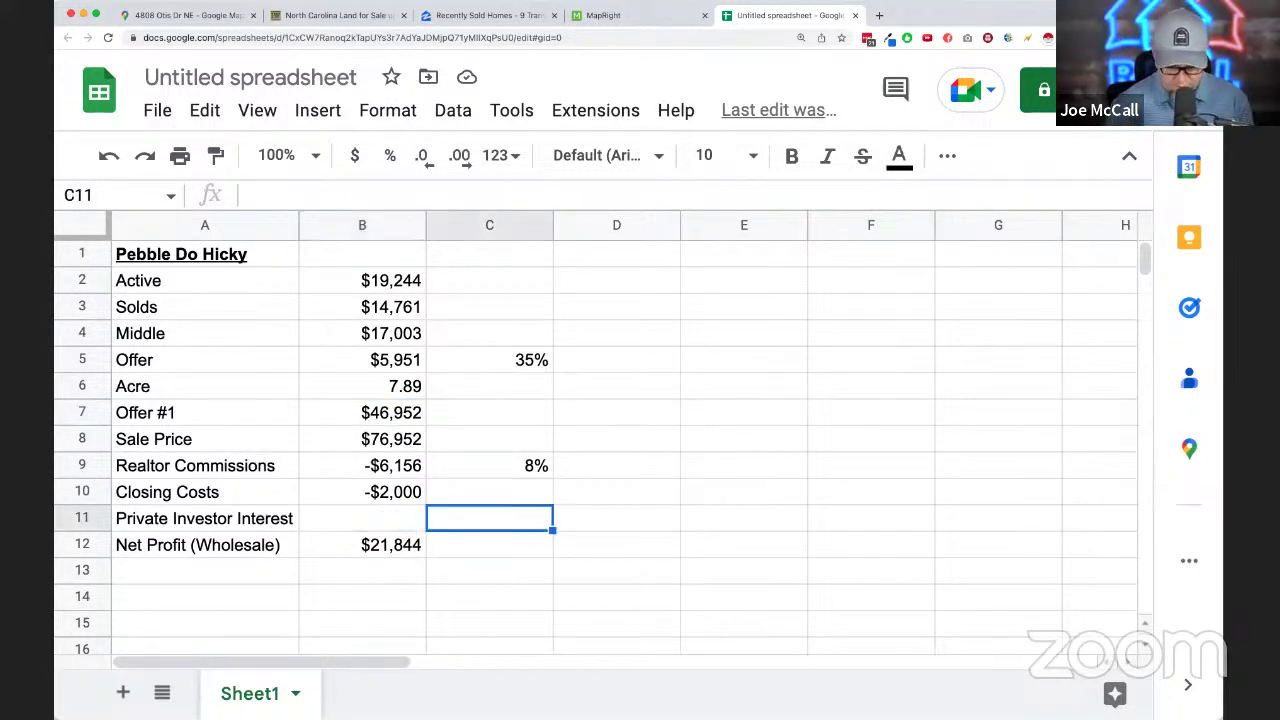
text(8%)
key(Return)
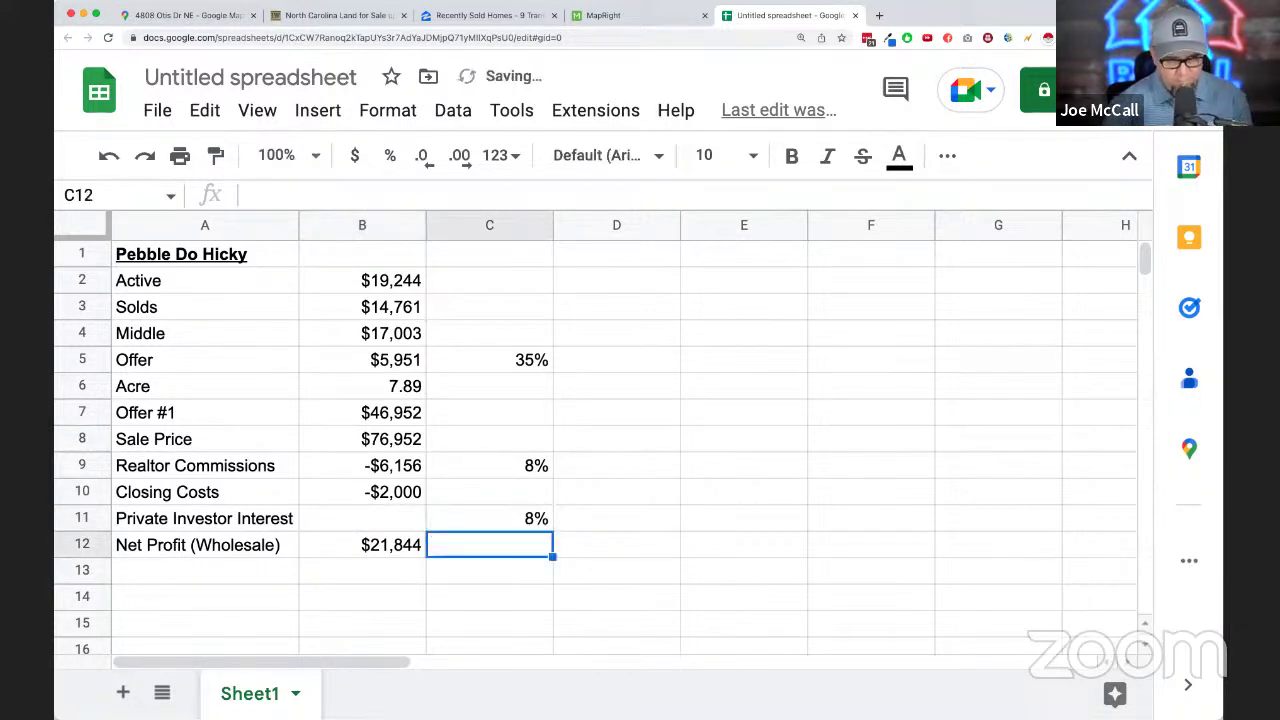
- Label D8 "LTV" in the sale price row
click(362, 518)
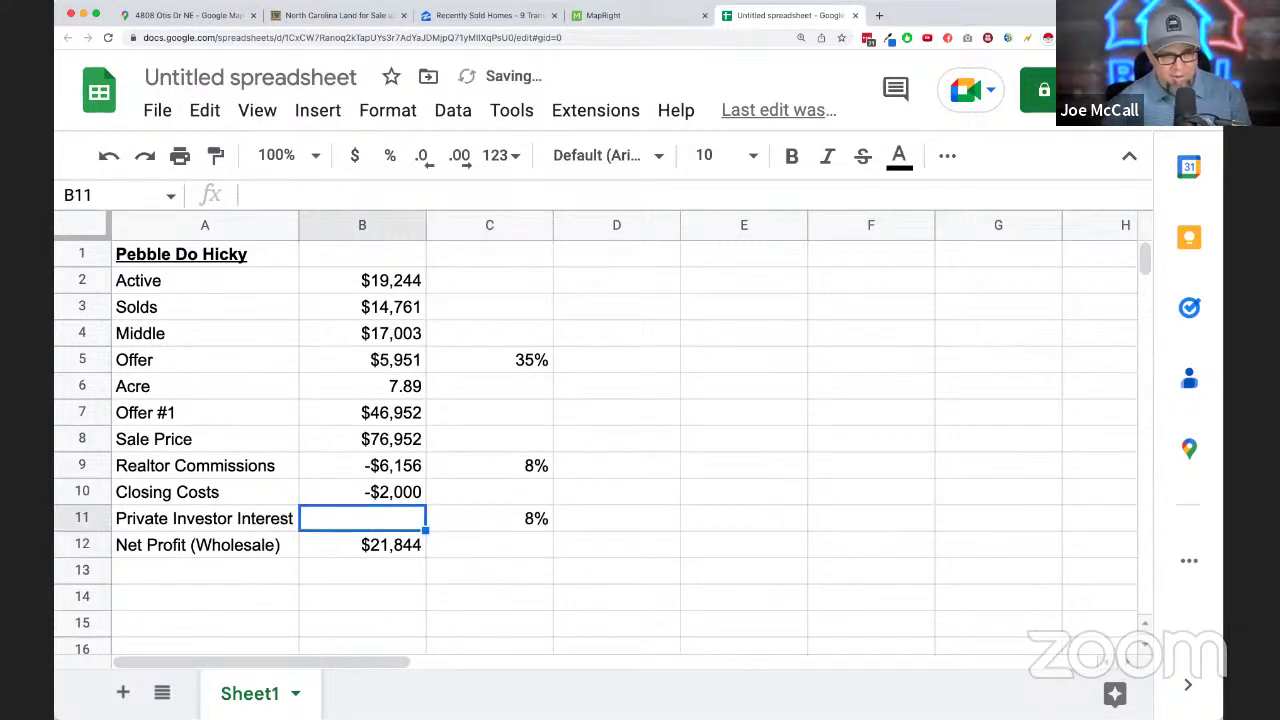
key(Up)
key(Up)
key(Up)
key(Up)
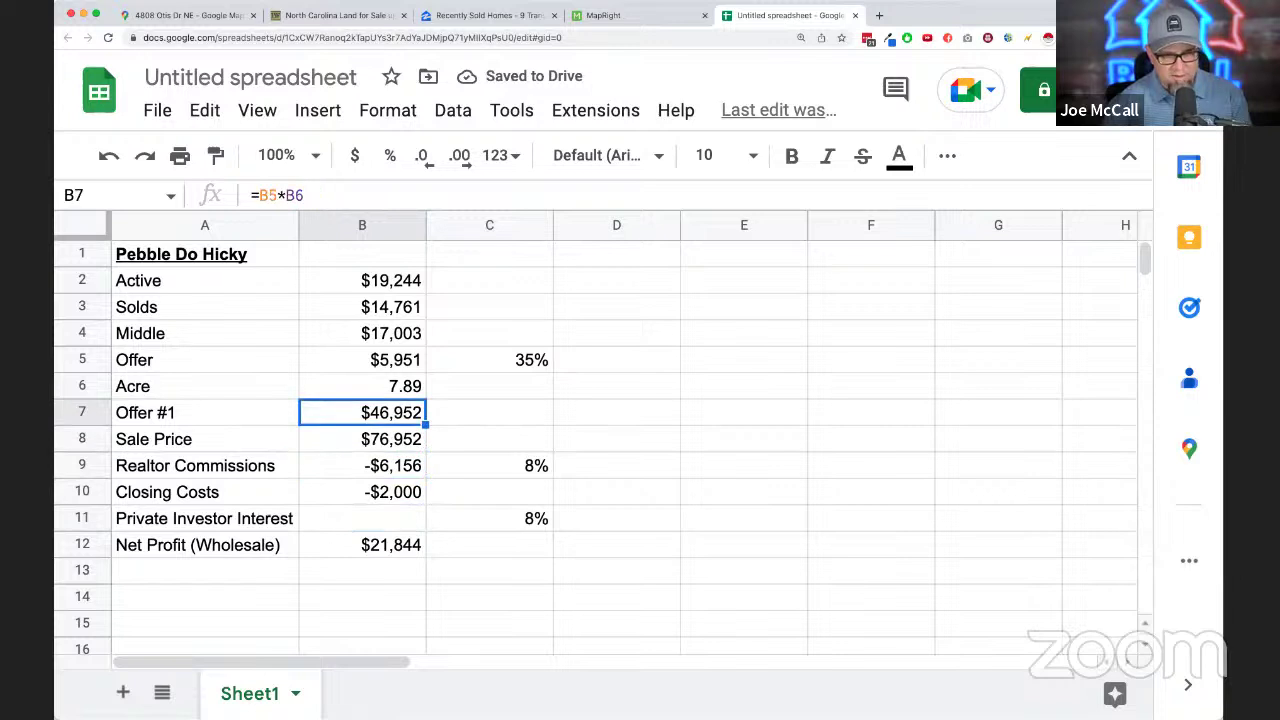
click(362, 439)
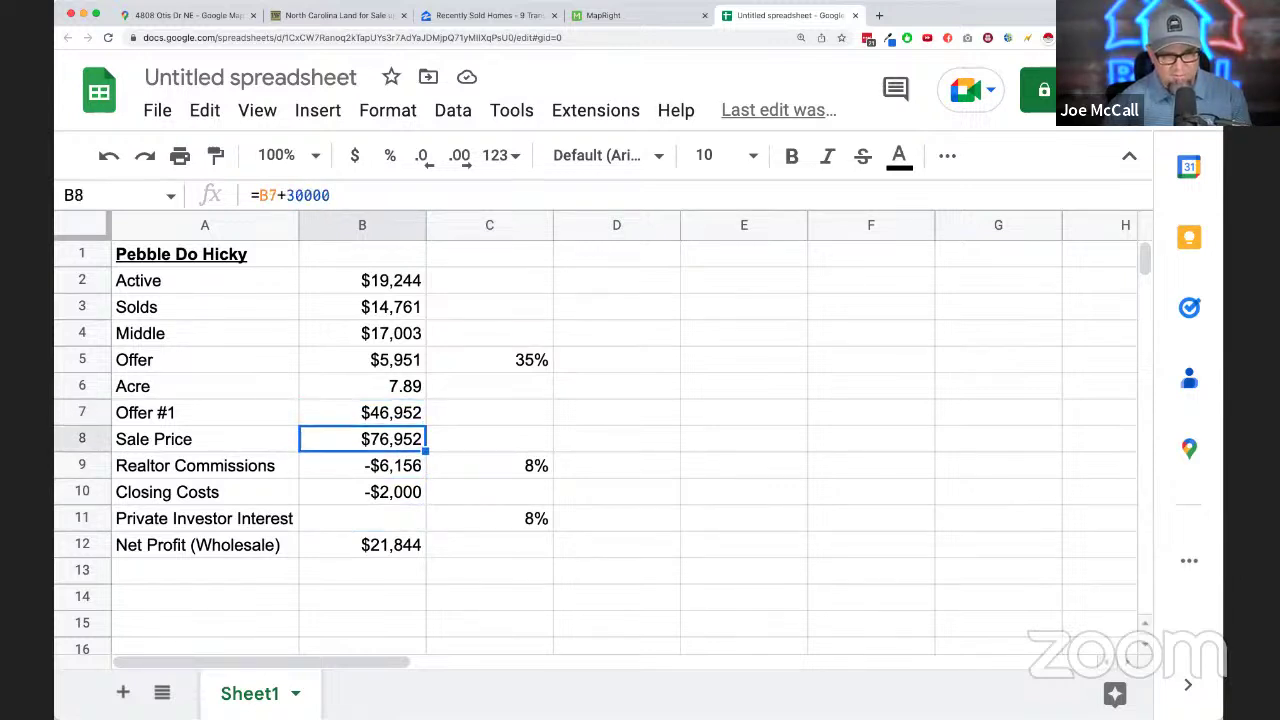
click(616, 439)
text(LTV)
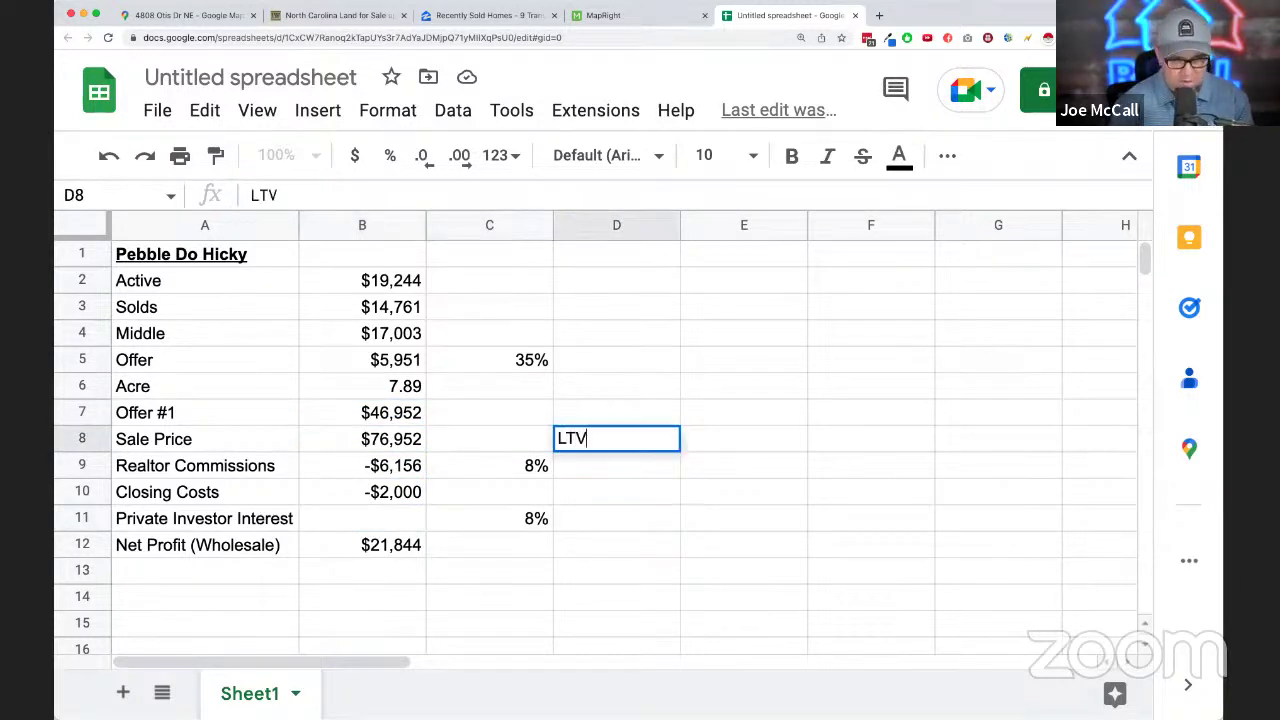
key(Tab)
- Calculate the loan-to-value ratio in E8 with the formula =B7/B8 and format it as a percentage
text(=)
key(Left)
key(Left)
key(Left)
key(Up)
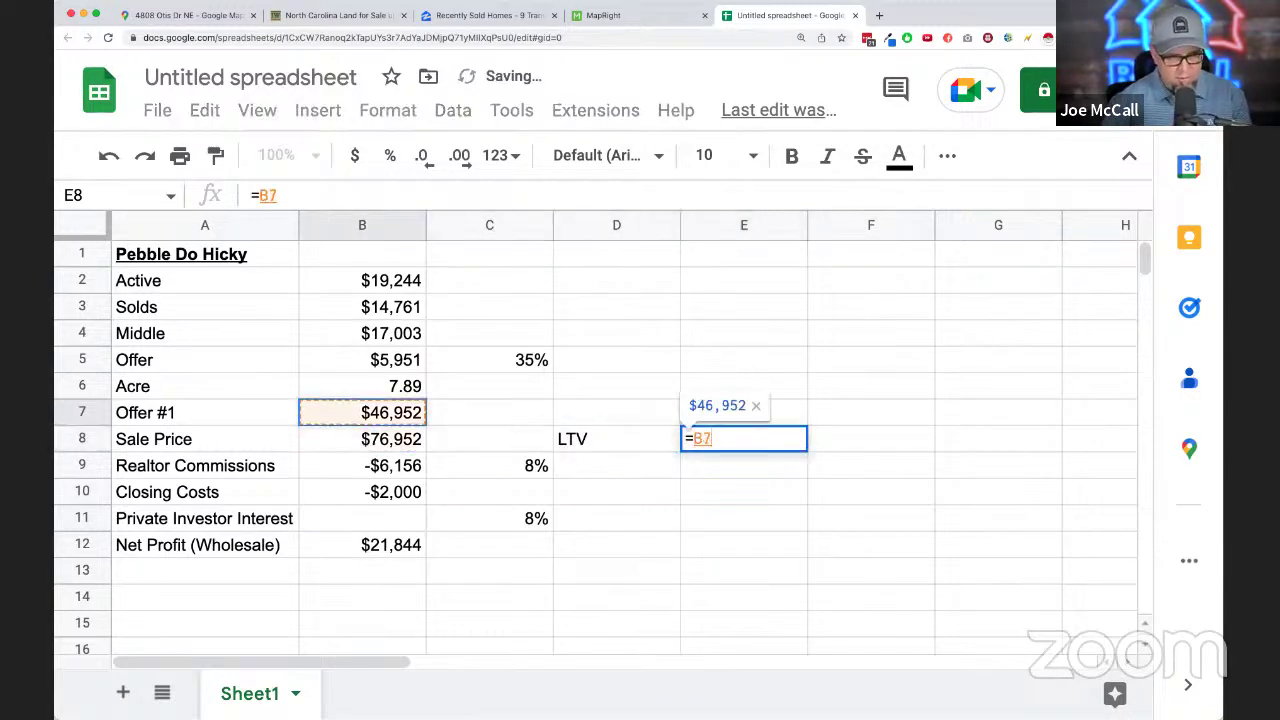
text(/)
key(Left)
key(Up)
key(Left)
key(Left)
key(Down)
key(Return)
key(Up)
key(Right)
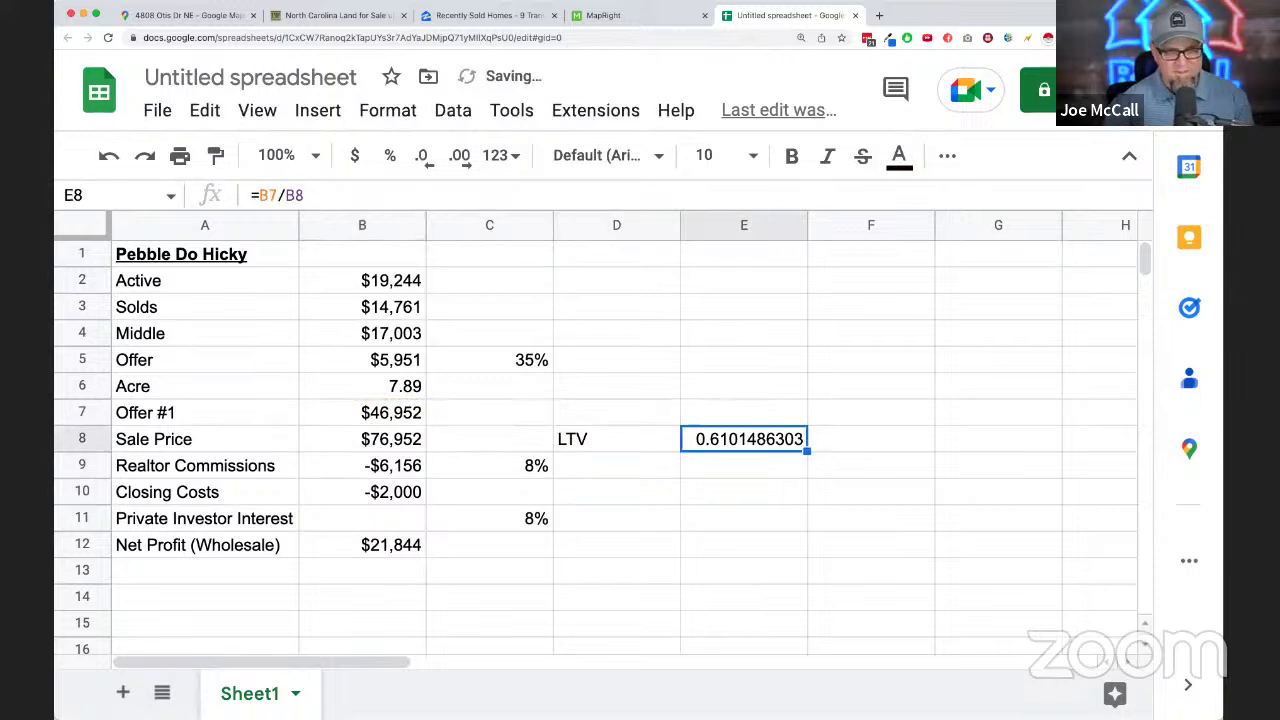
click(391, 156)
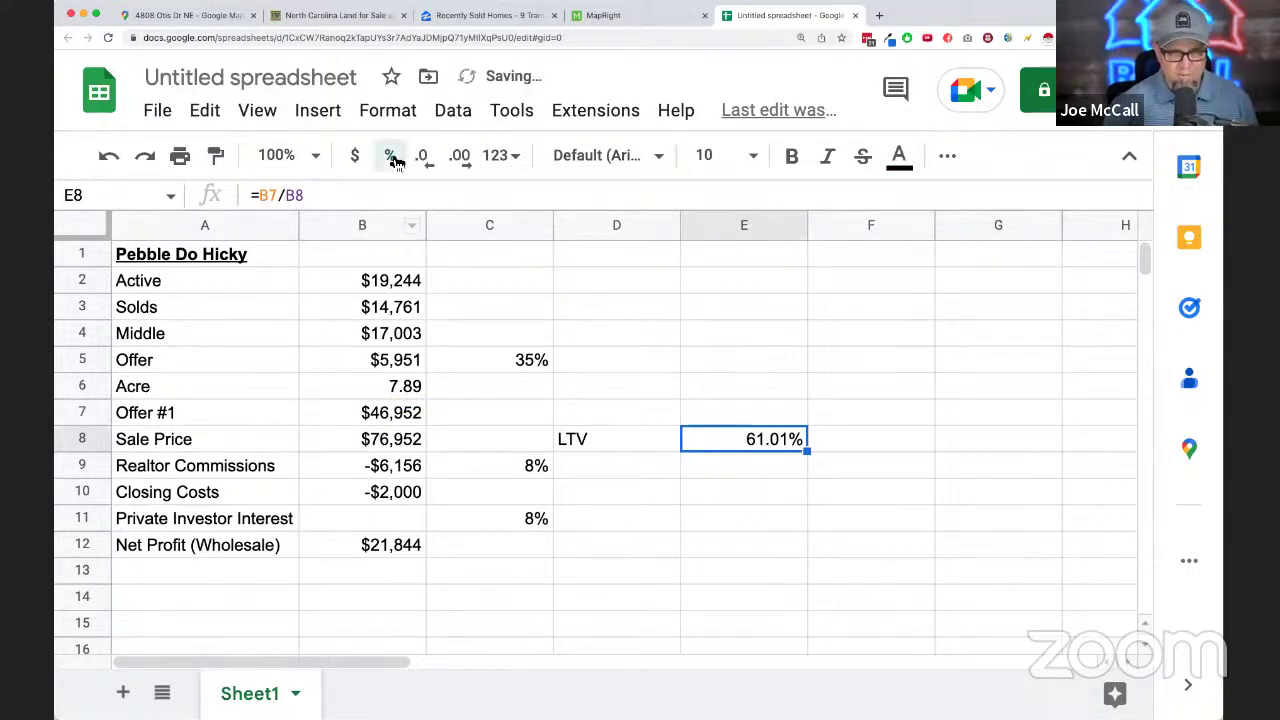
click(632, 435)
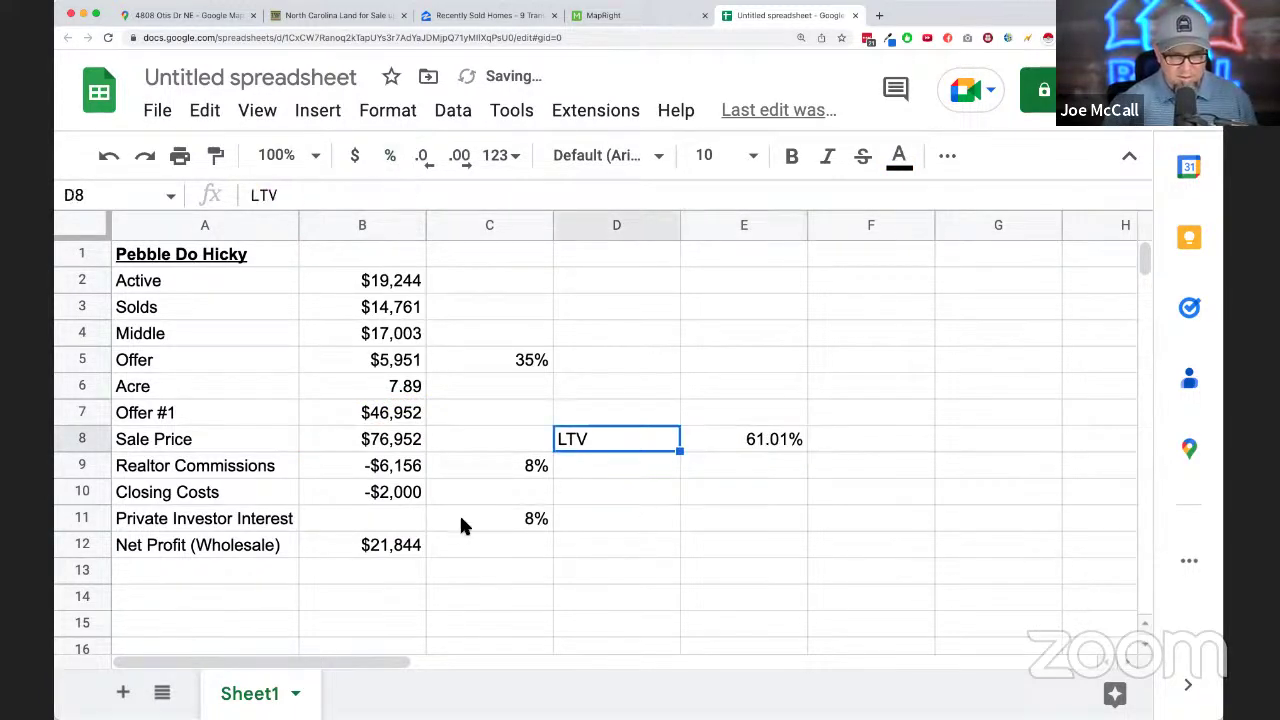
- Calculate the private investor interest as a negative amount in B11 with the formula =-C11*B7
click(397, 522)
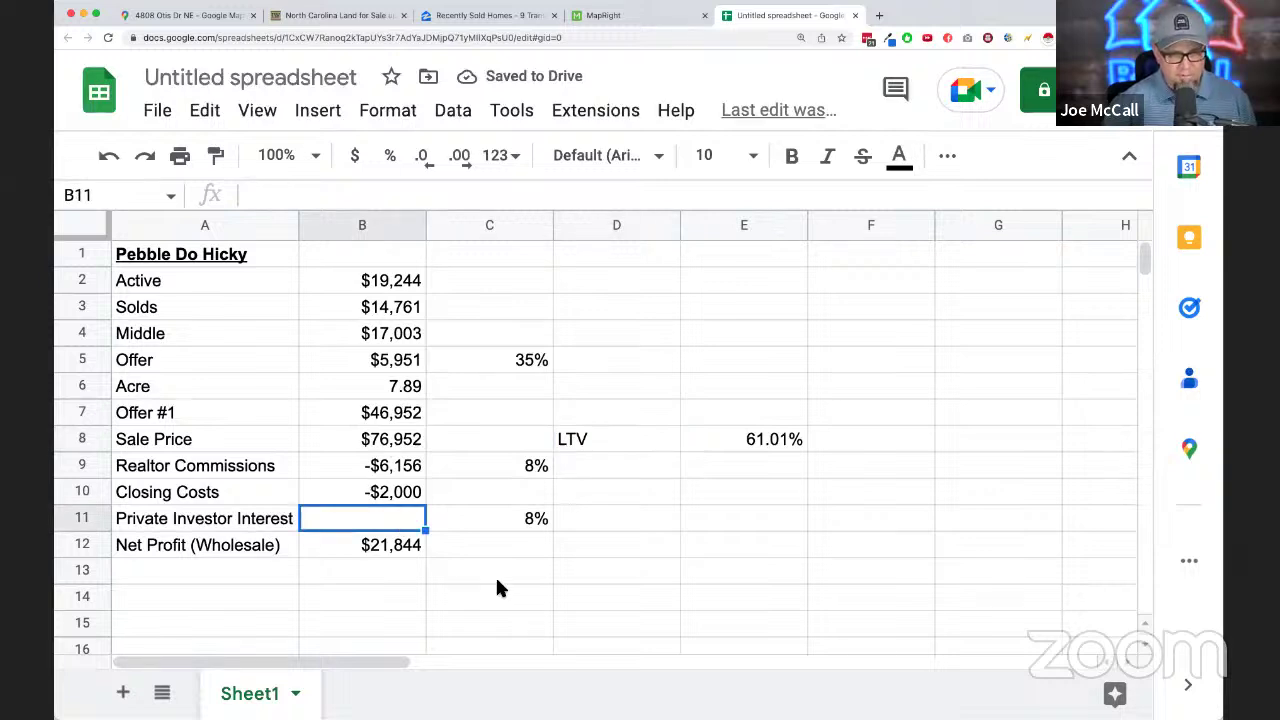
text(=-)
click(533, 522)
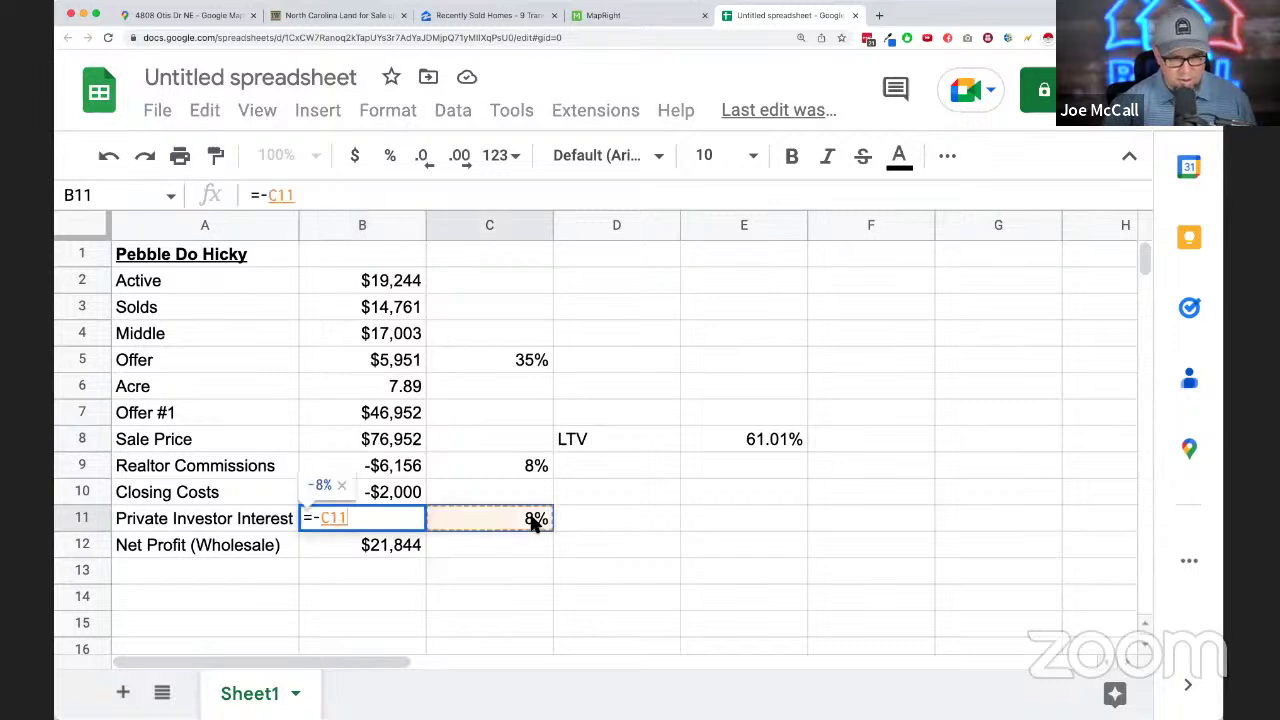
text(*)
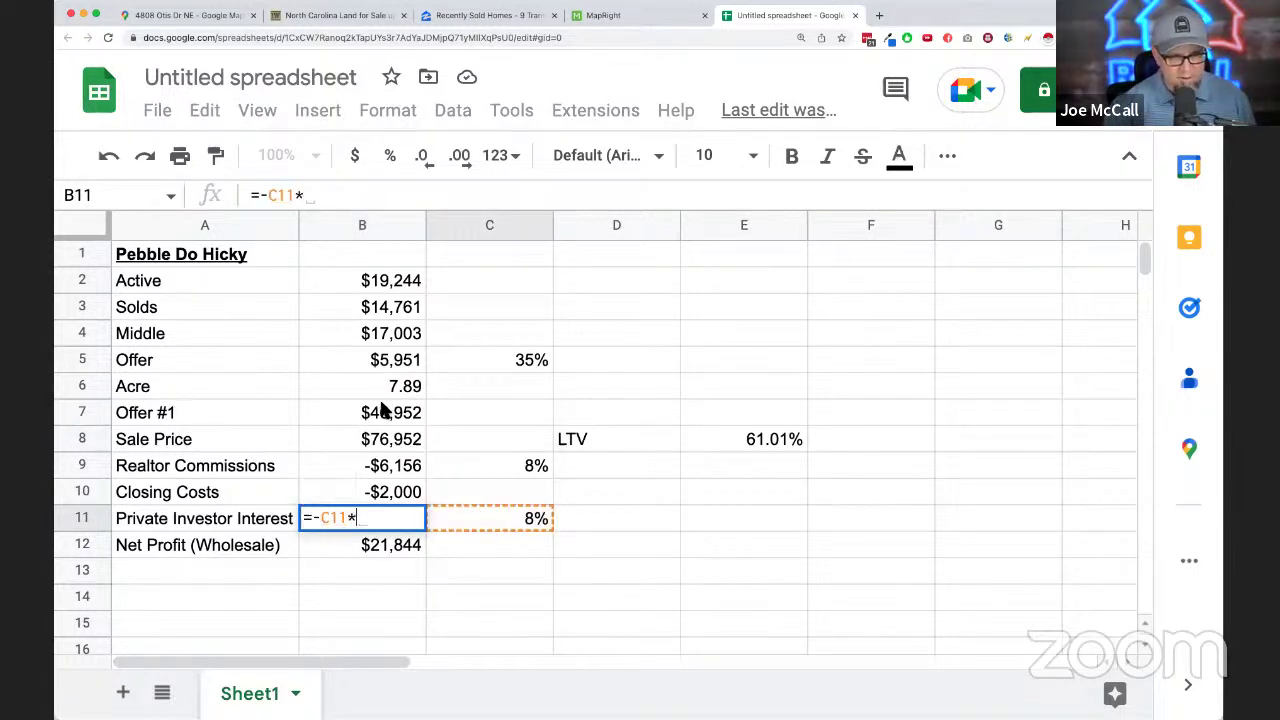
click(370, 420)
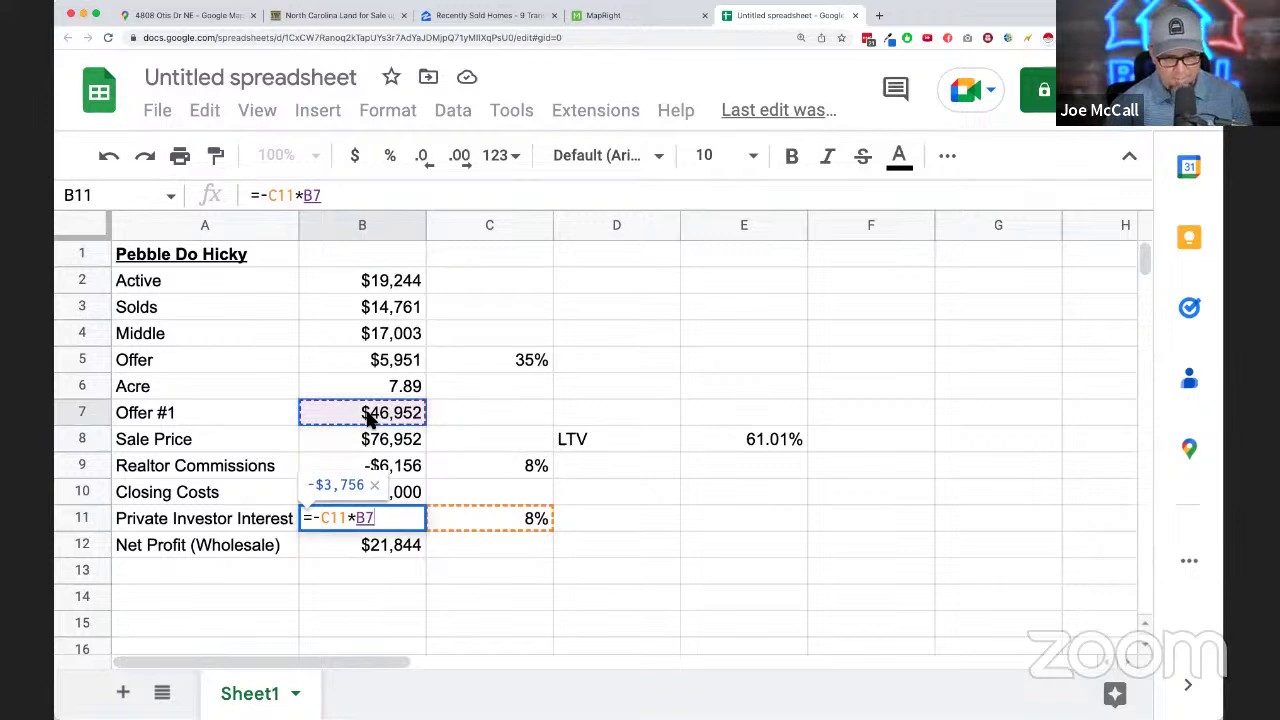
key(Return)
click(388, 518)
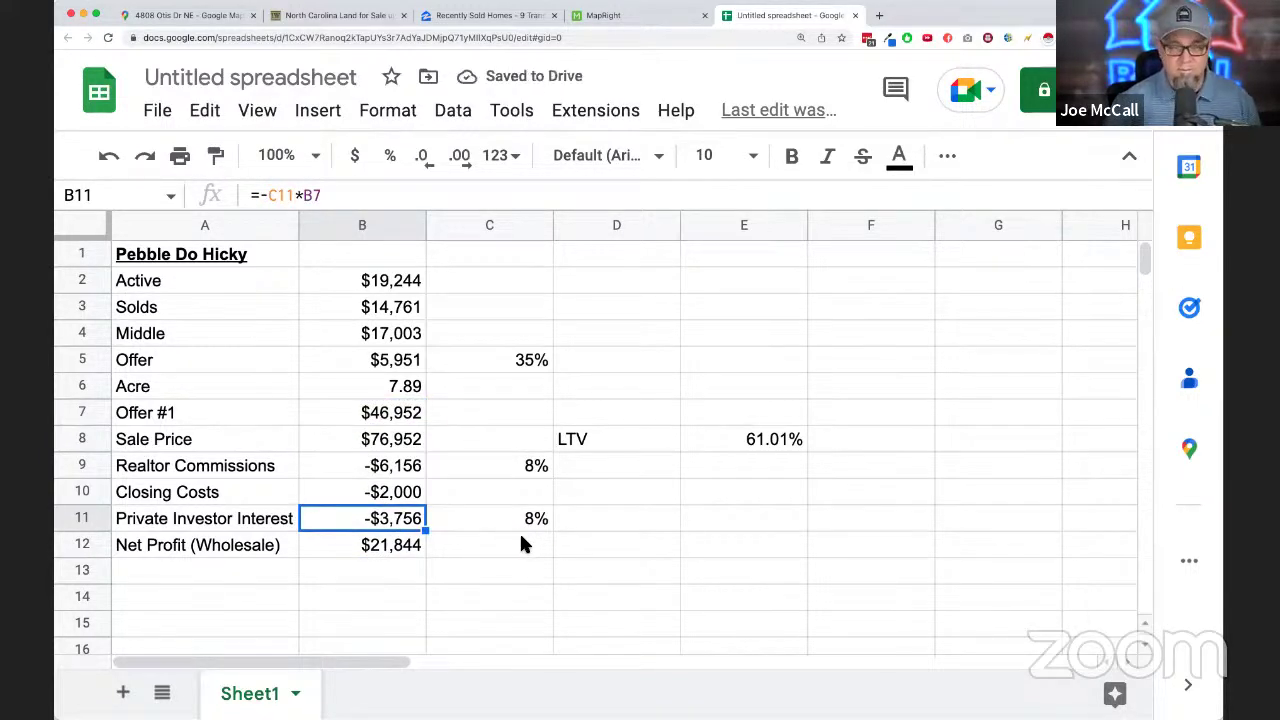
- Add the private investor interest to the net profit in B12 so the formula reads =B8+B9+B10-B7+B11
click(383, 546)
click(396, 196)
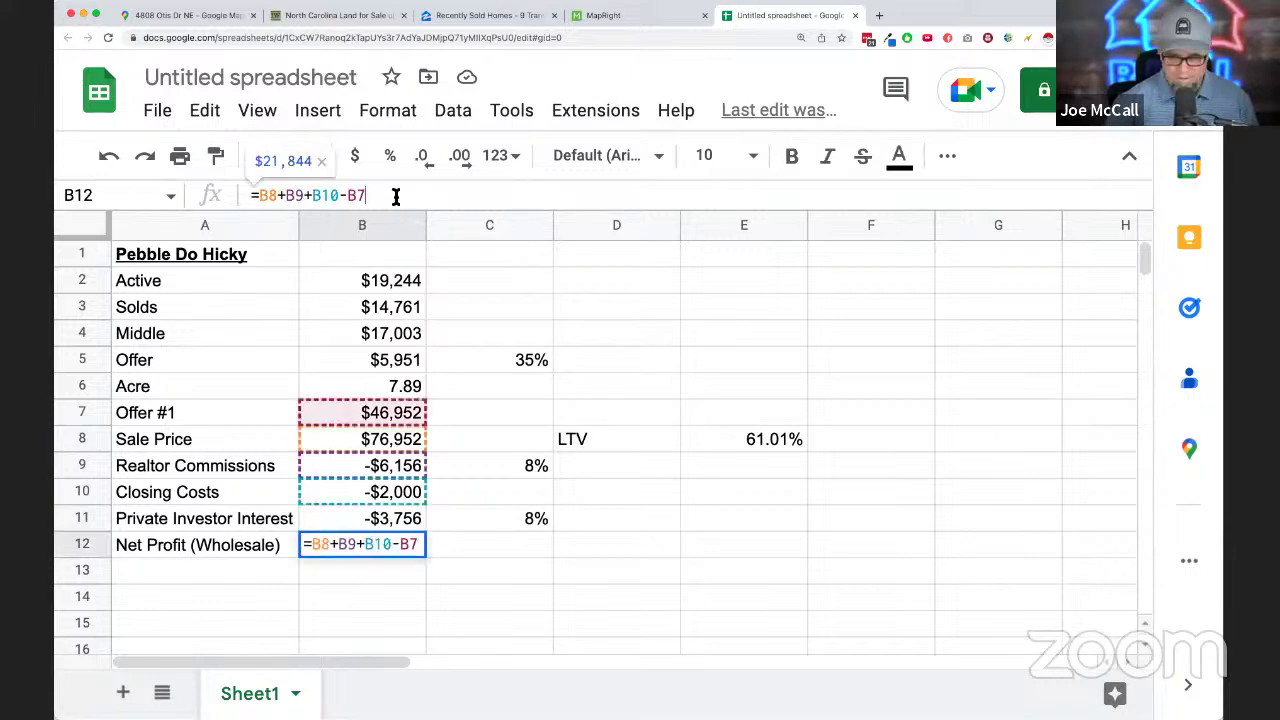
text(+)
click(351, 512)
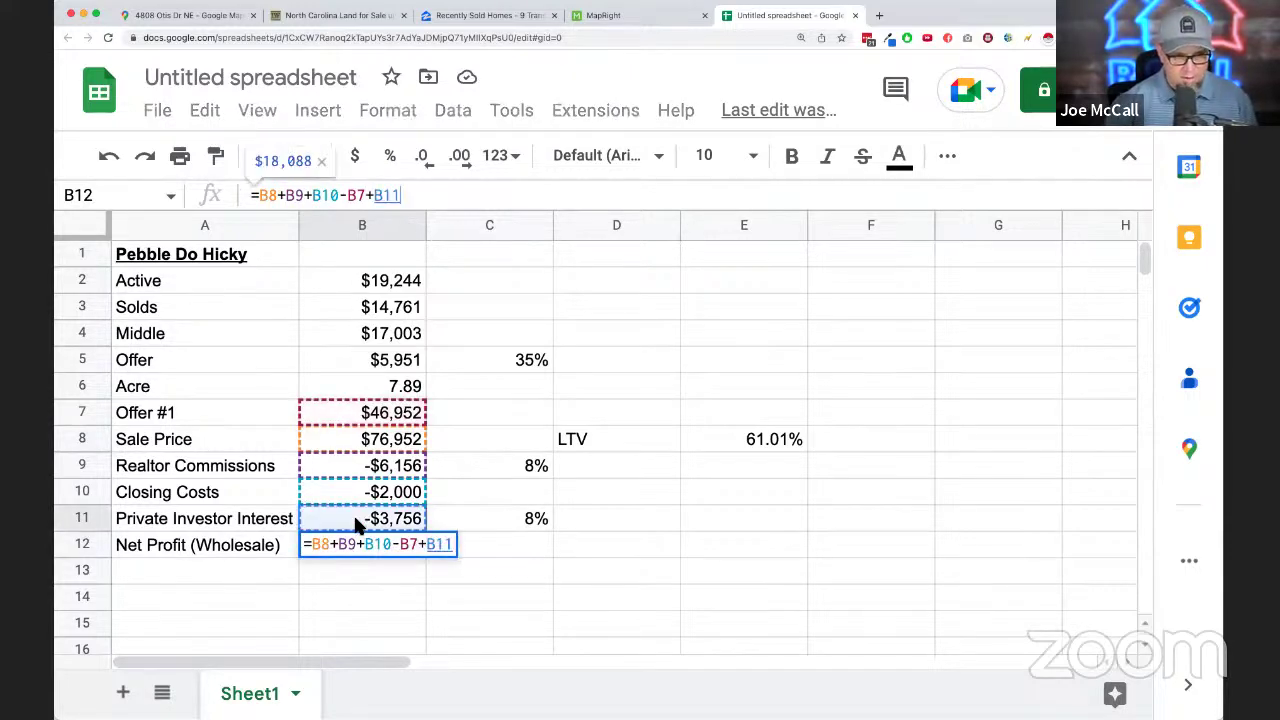
key(Return)
click(345, 542)
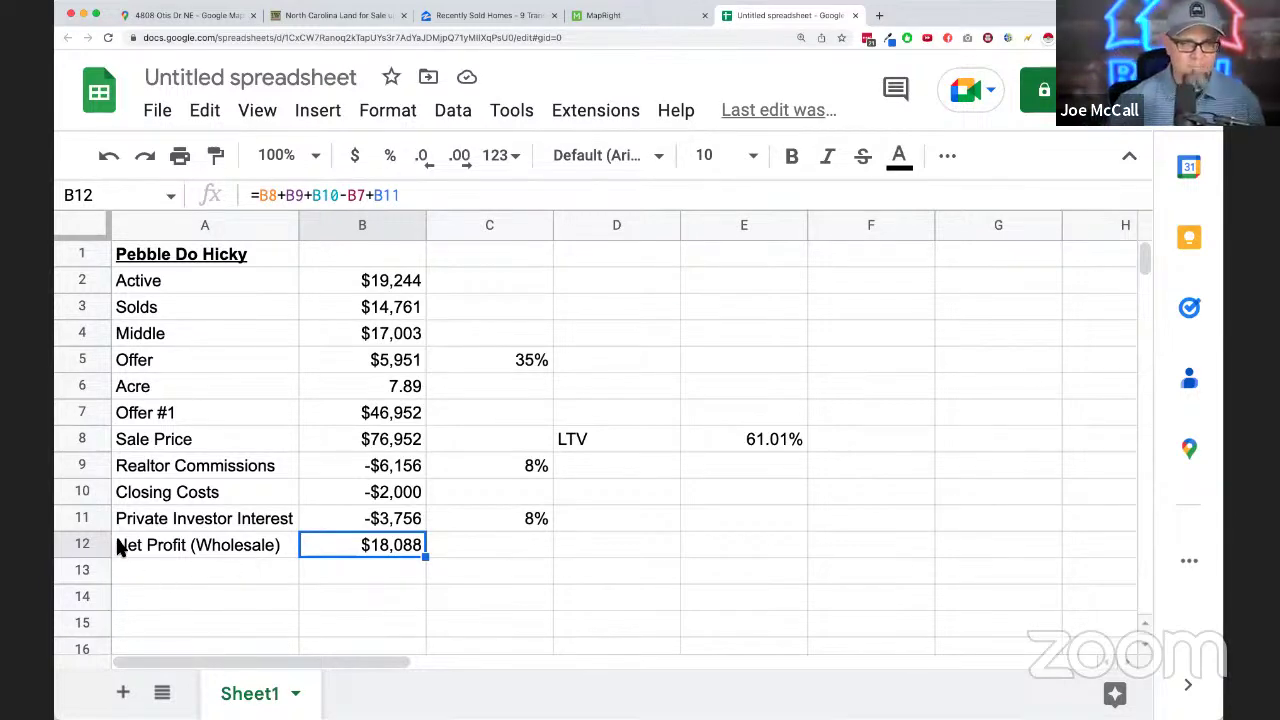
- Highlight the Offer #1 amount in B7 with a yellow fill
click(360, 414)
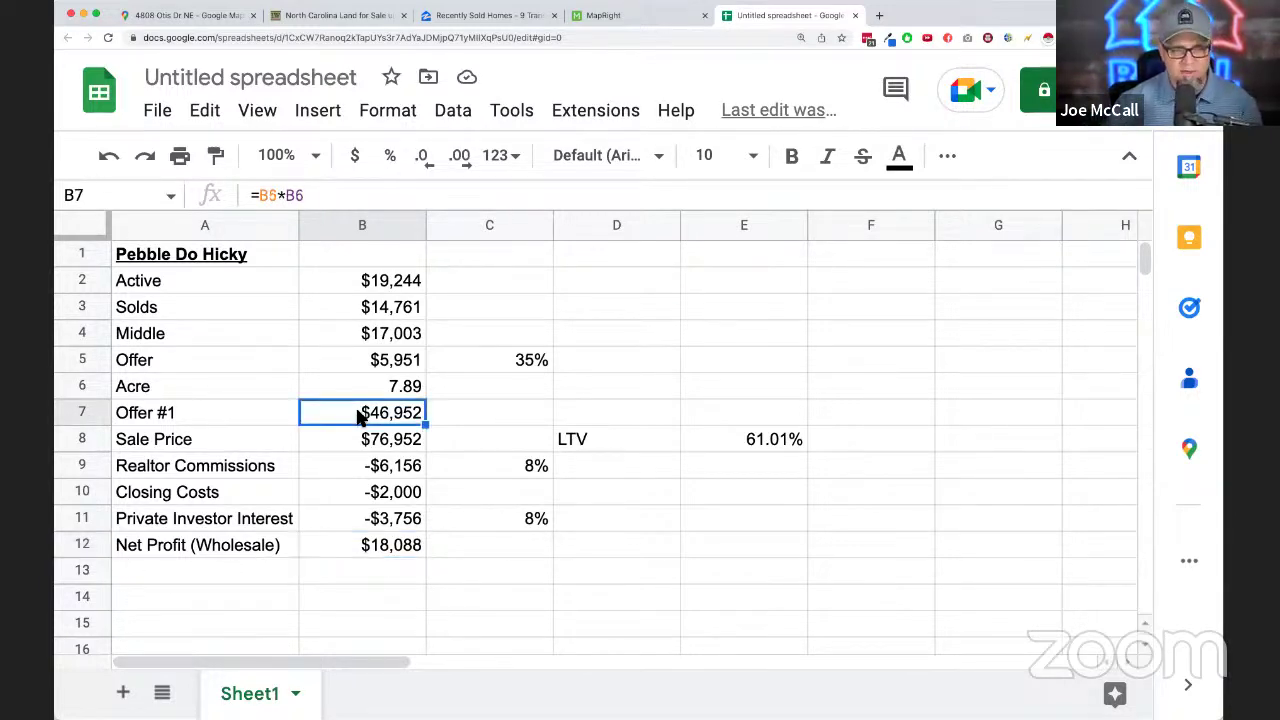
click(948, 158)
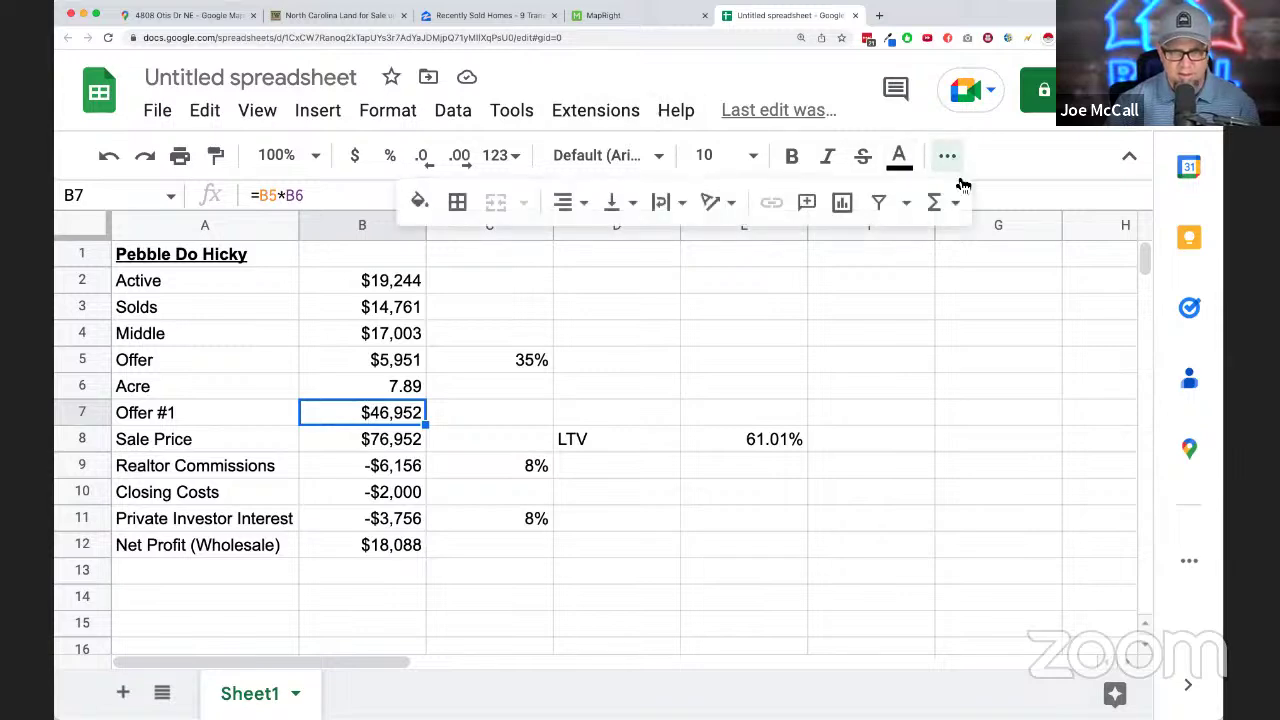
click(993, 172)
key(ctrl+minus)
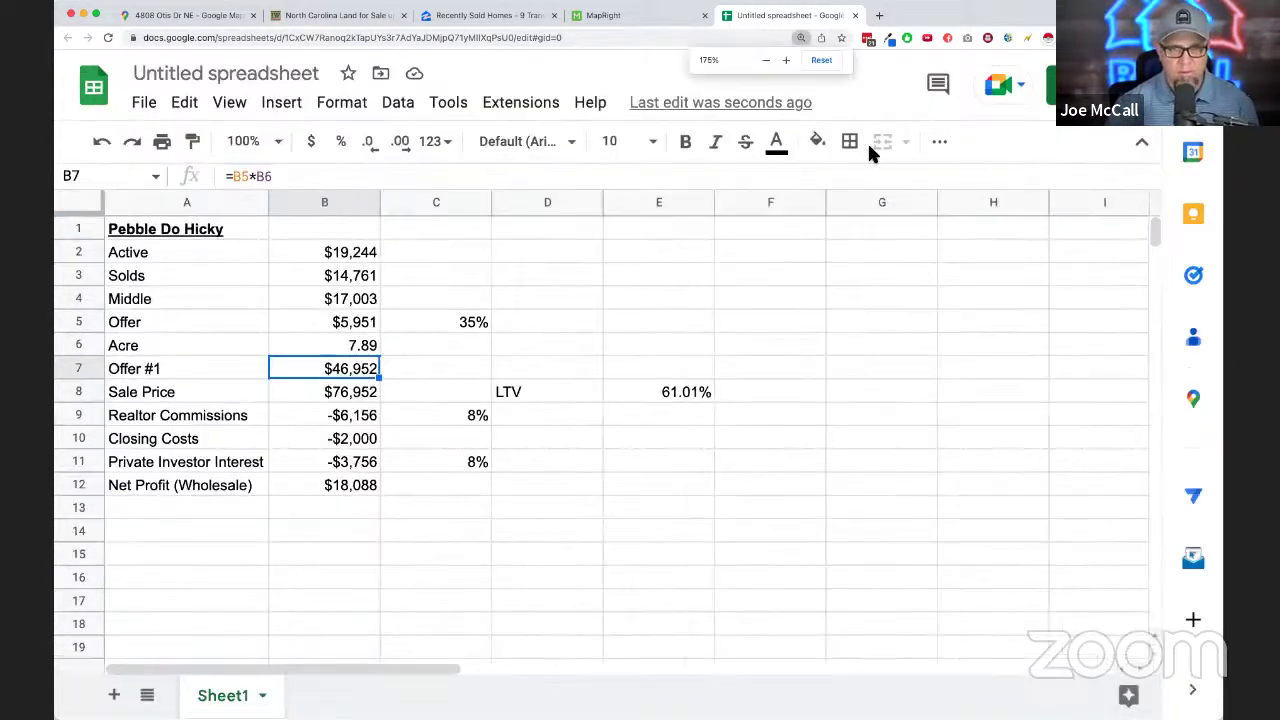
click(817, 141)
click(892, 242)
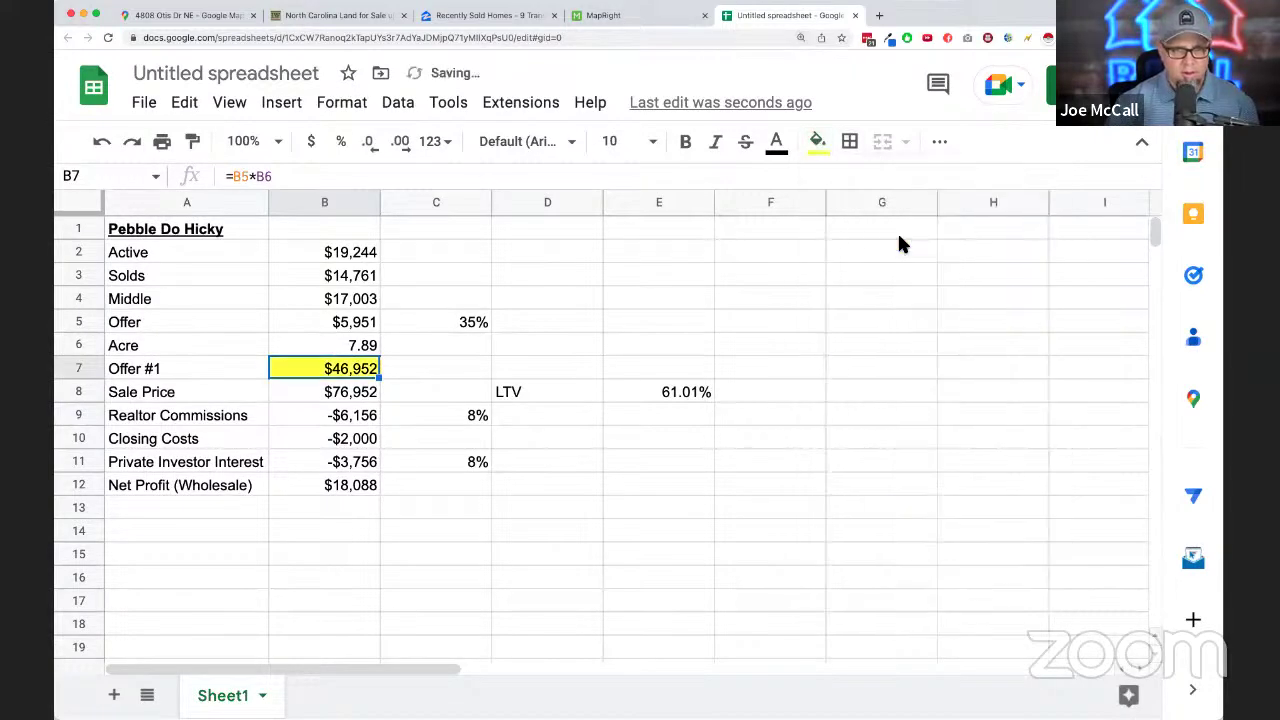
- Highlight the Sale Price amount in B8 with a bright green fill
click(330, 396)
click(817, 141)
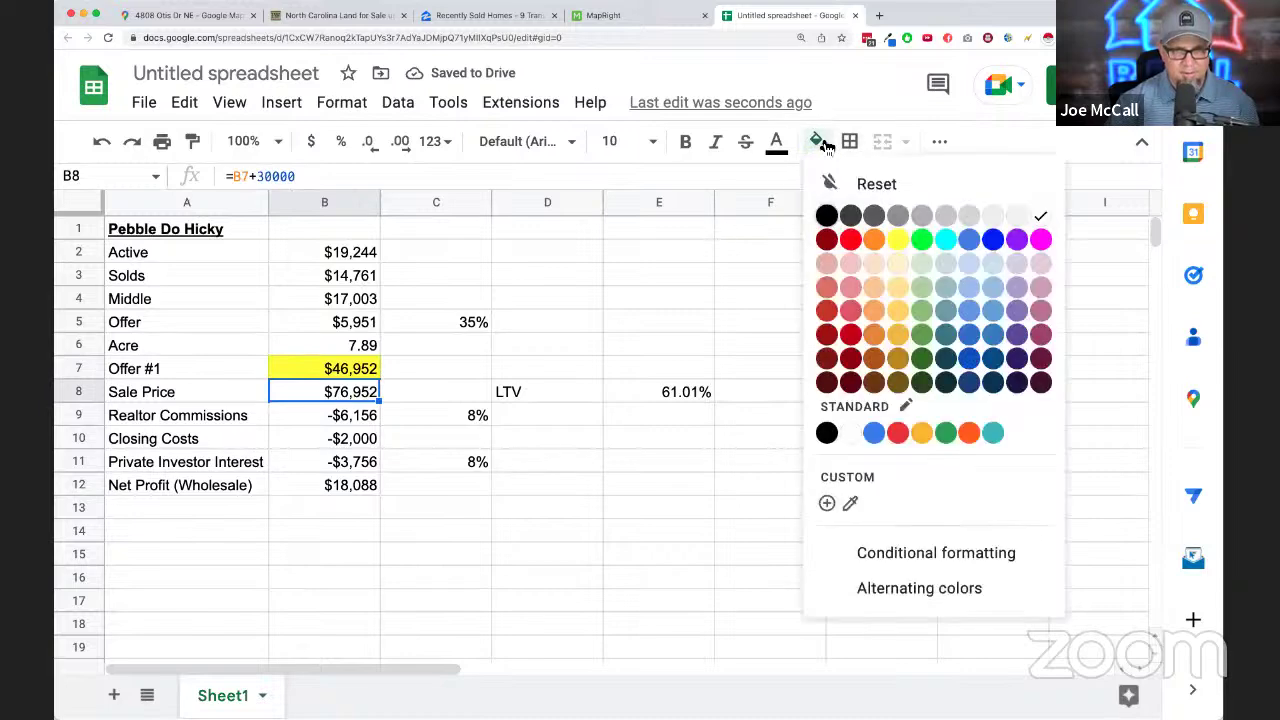
click(921, 239)
click(686, 457)
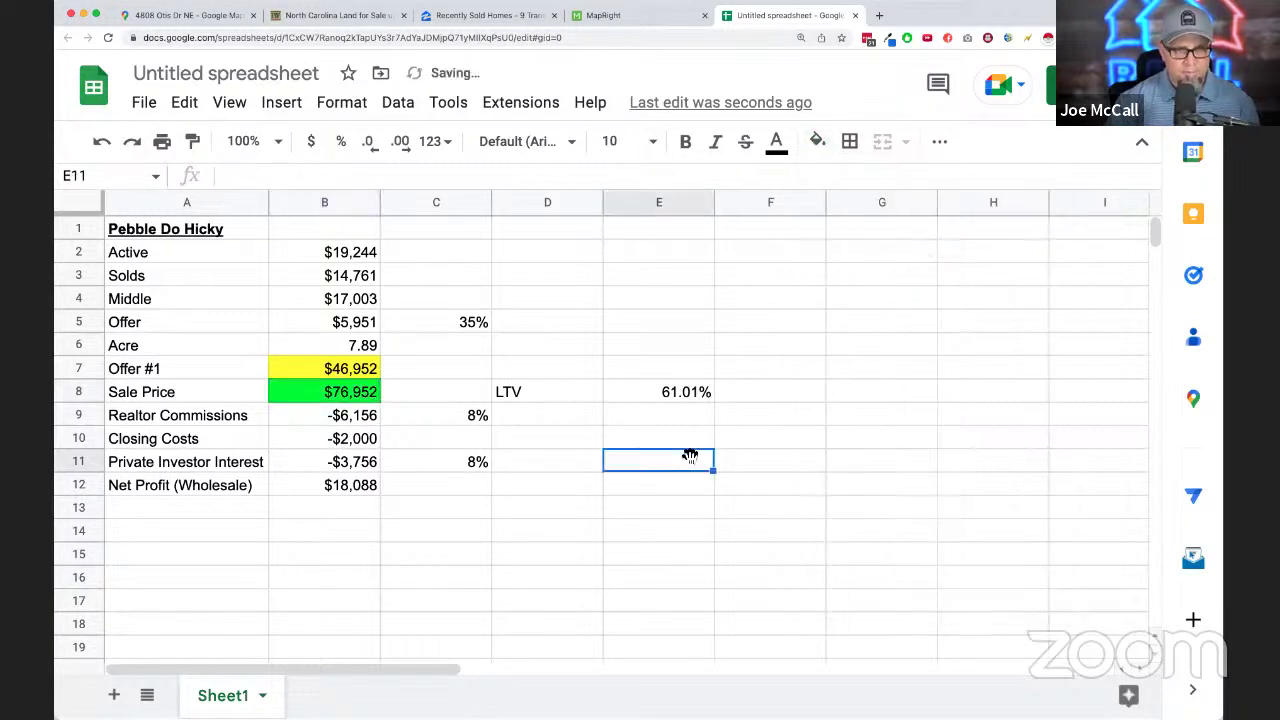
key(super+equal)
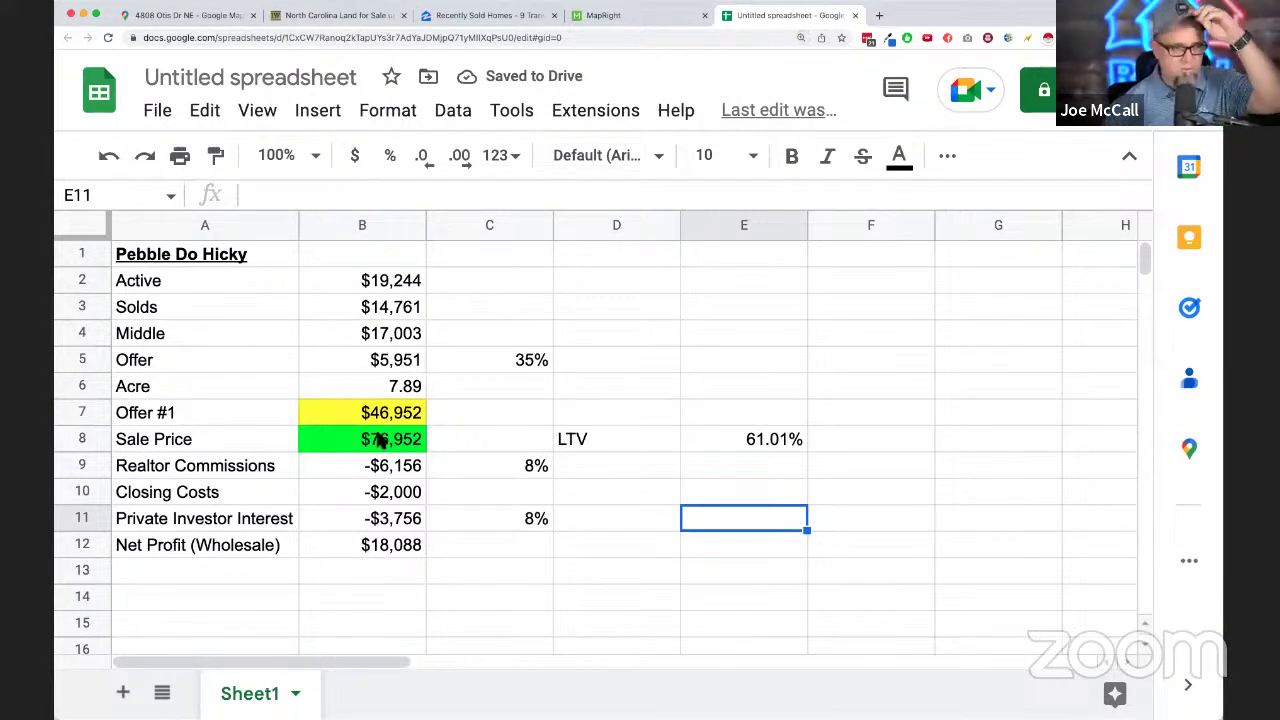
- Switch to the Zillow land search and change its listing status filter to For Sale
click(480, 17)
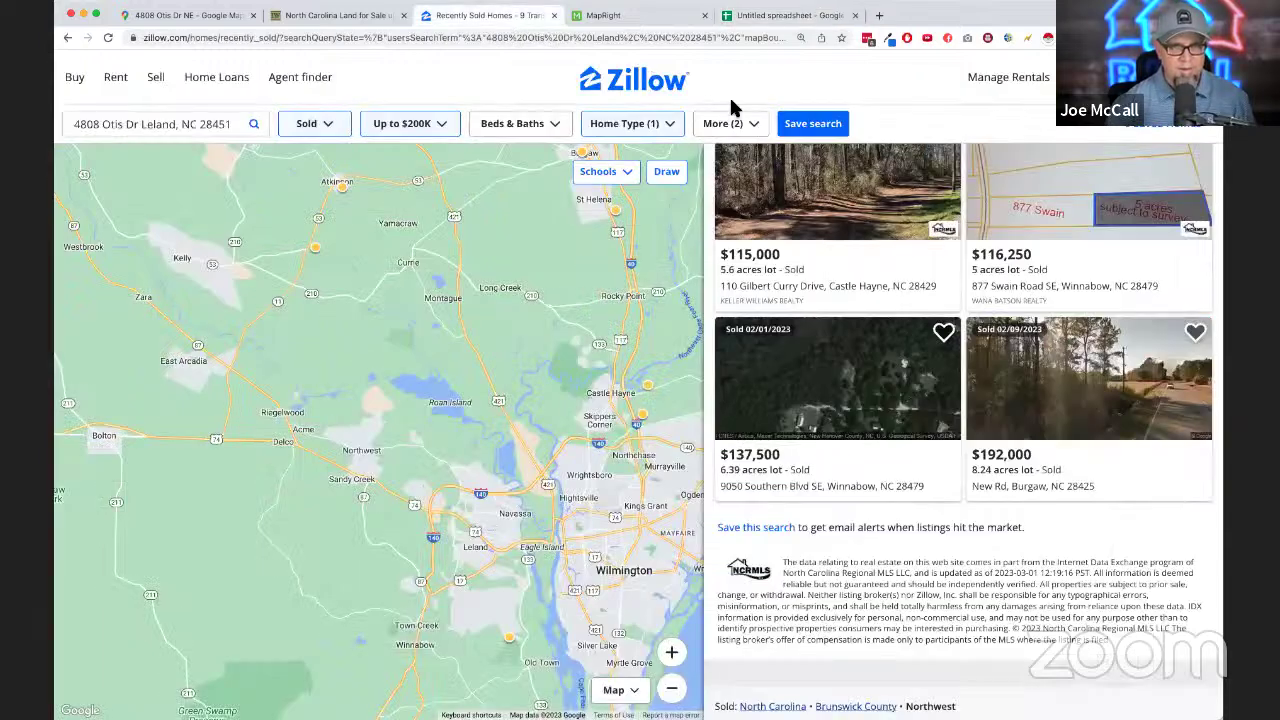
click(318, 125)
click(325, 163)
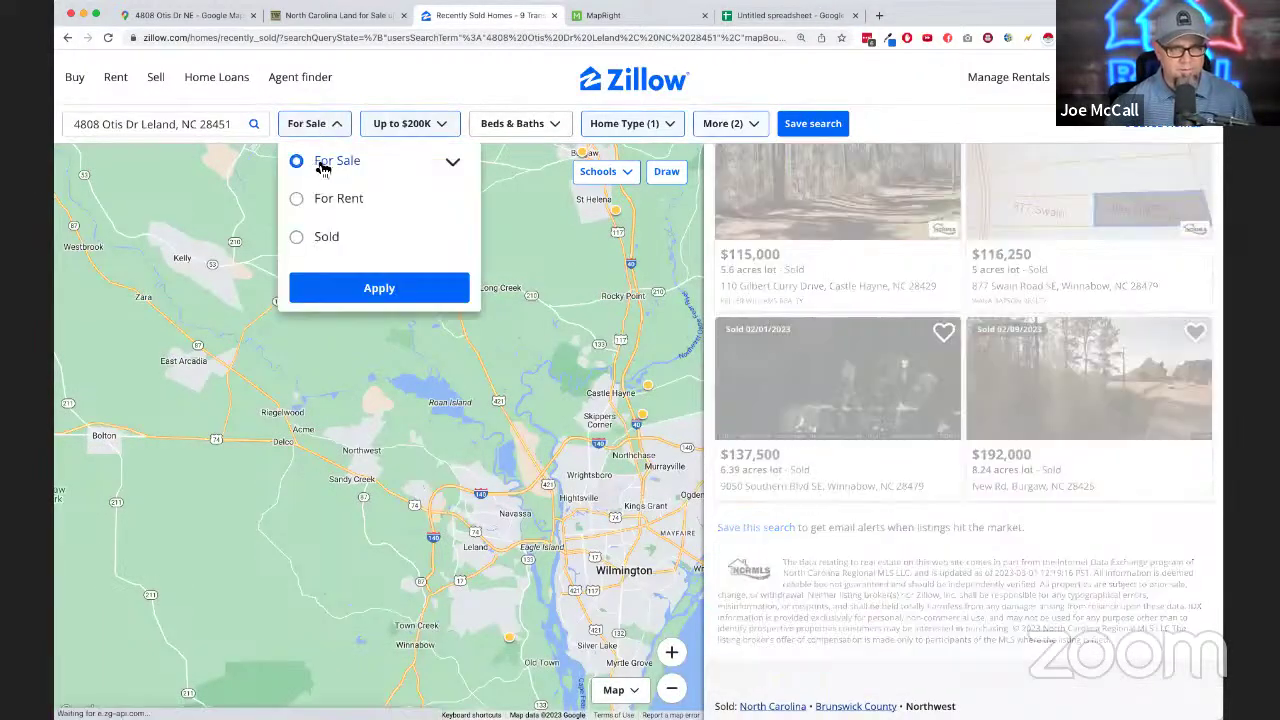
click(388, 292)
- Set the Days on Zillow filter to Any and apply it to the land search
click(729, 123)
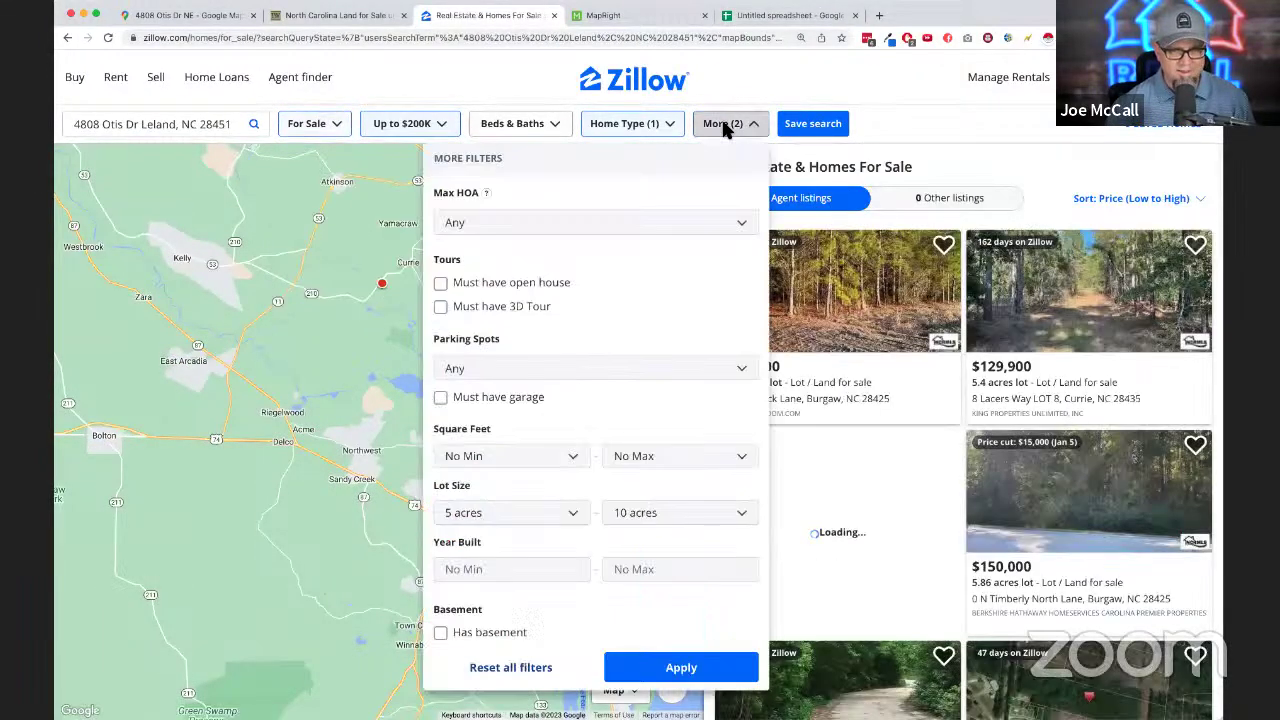
scroll(623, 570, down, 5)
click(500, 541)
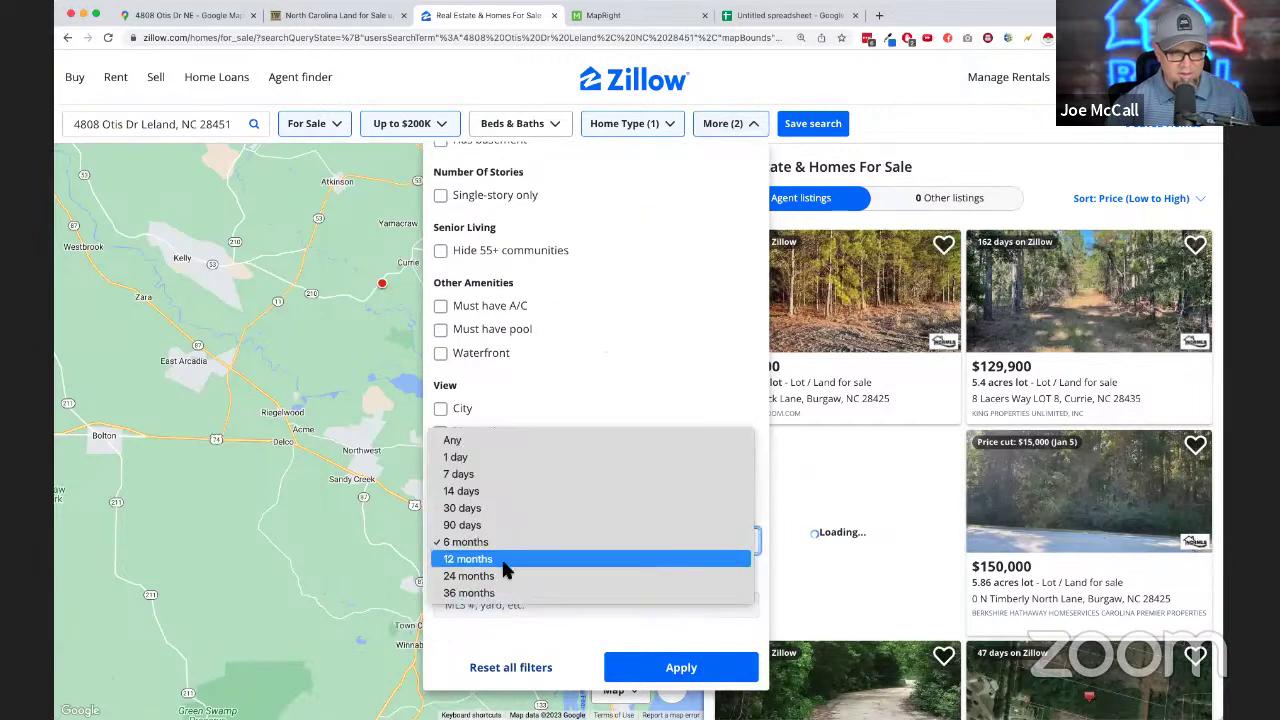
click(502, 442)
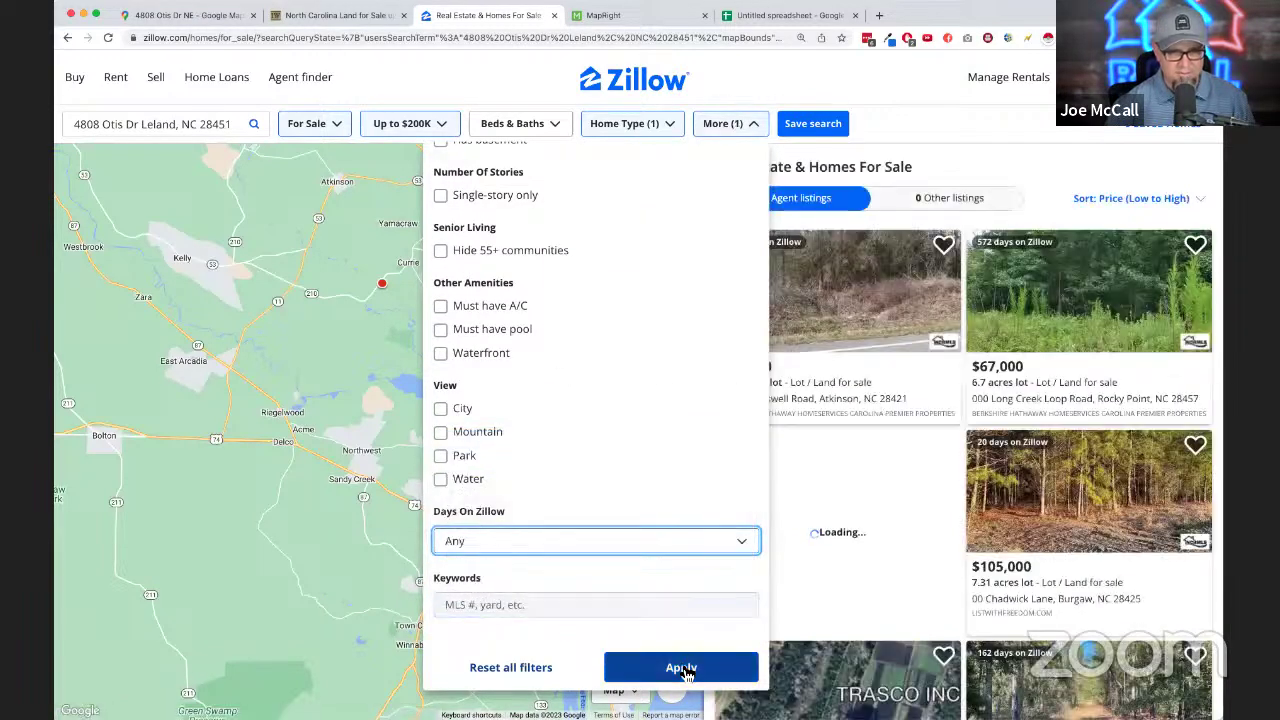
click(681, 667)
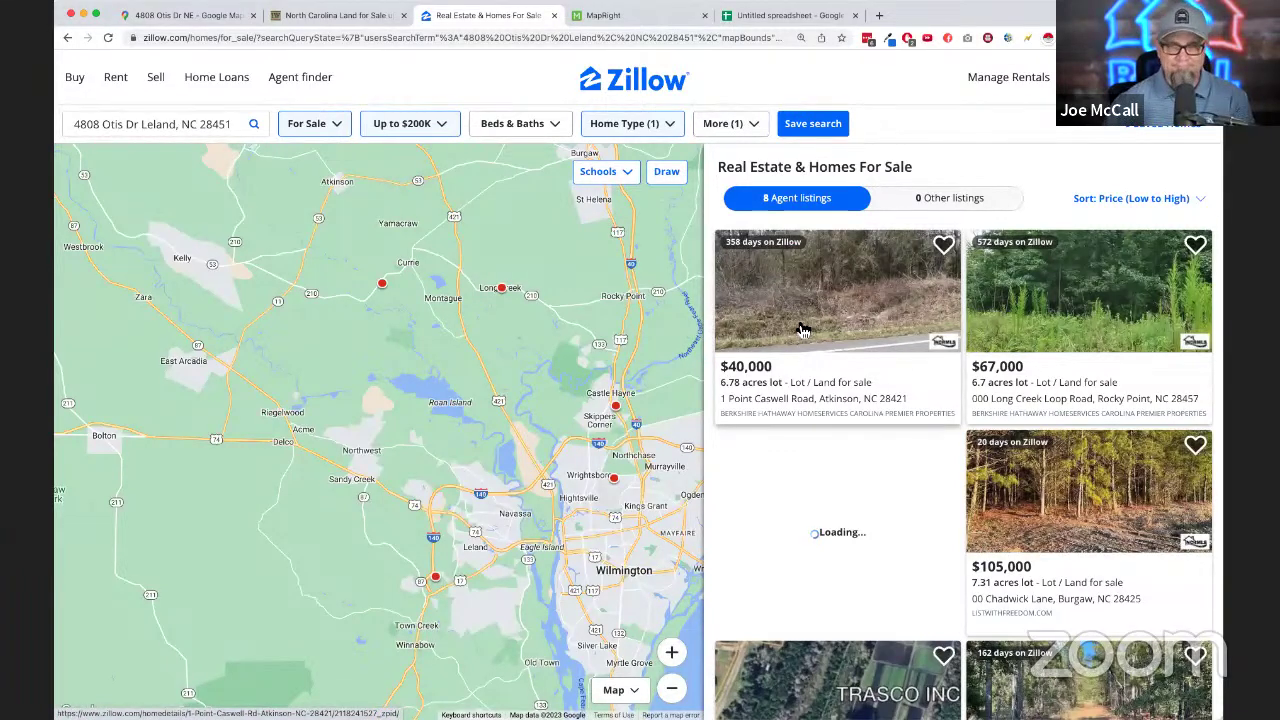
- Check the sale price in B8 of the spreadsheet against the prices and acreages of the for-sale land listings on Zillow
click(797, 17)
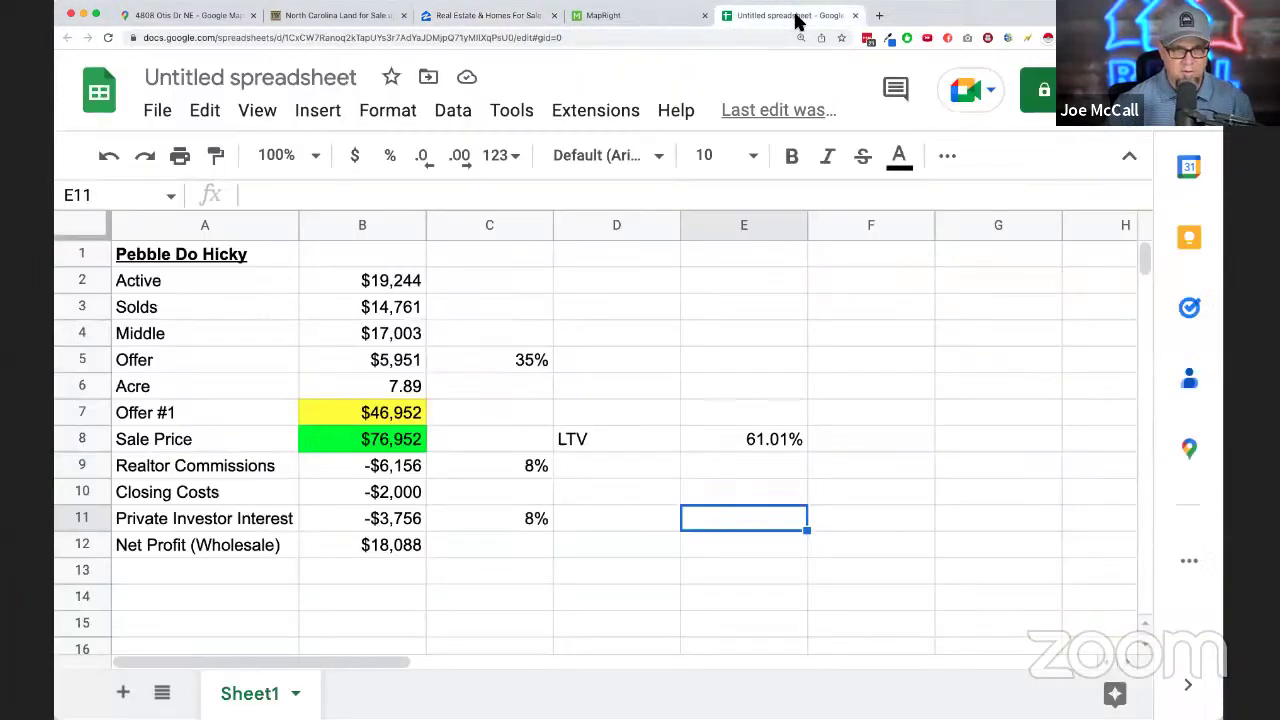
click(408, 445)
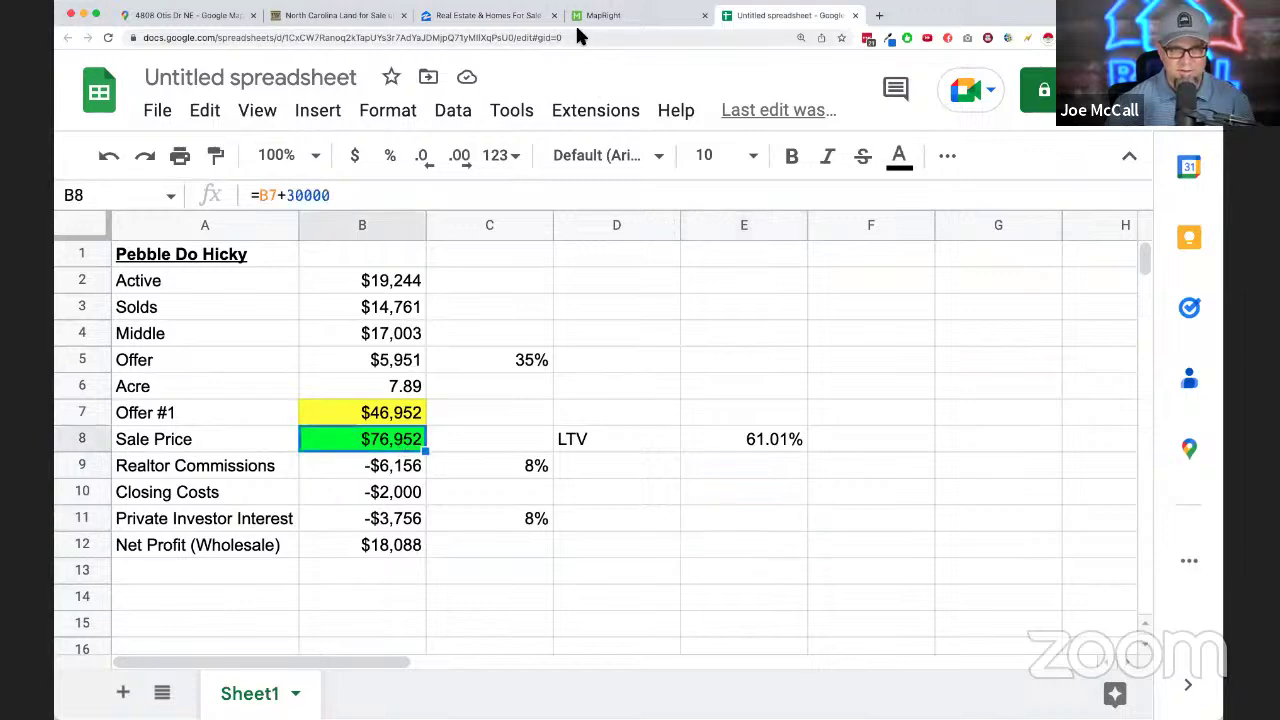
click(490, 16)
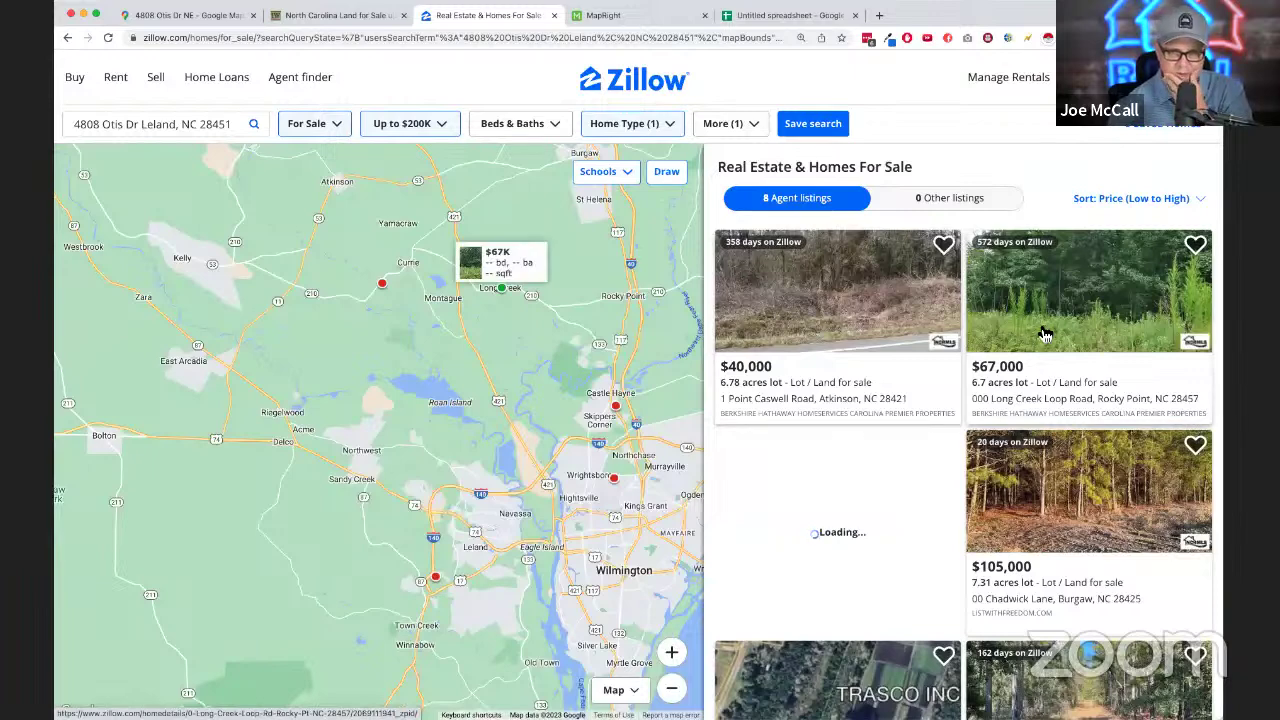
scroll(1044, 335, down, 2)
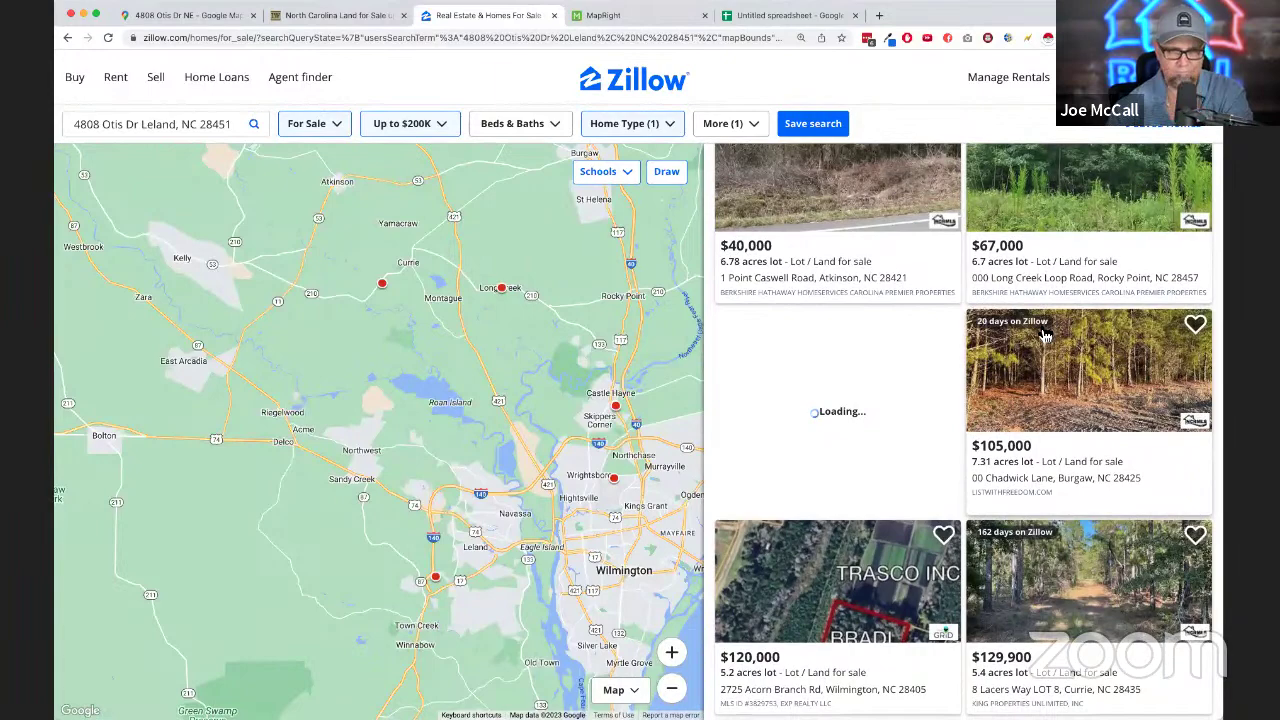
scroll(1044, 336, down, 2)
scroll(1044, 332, down, 3)
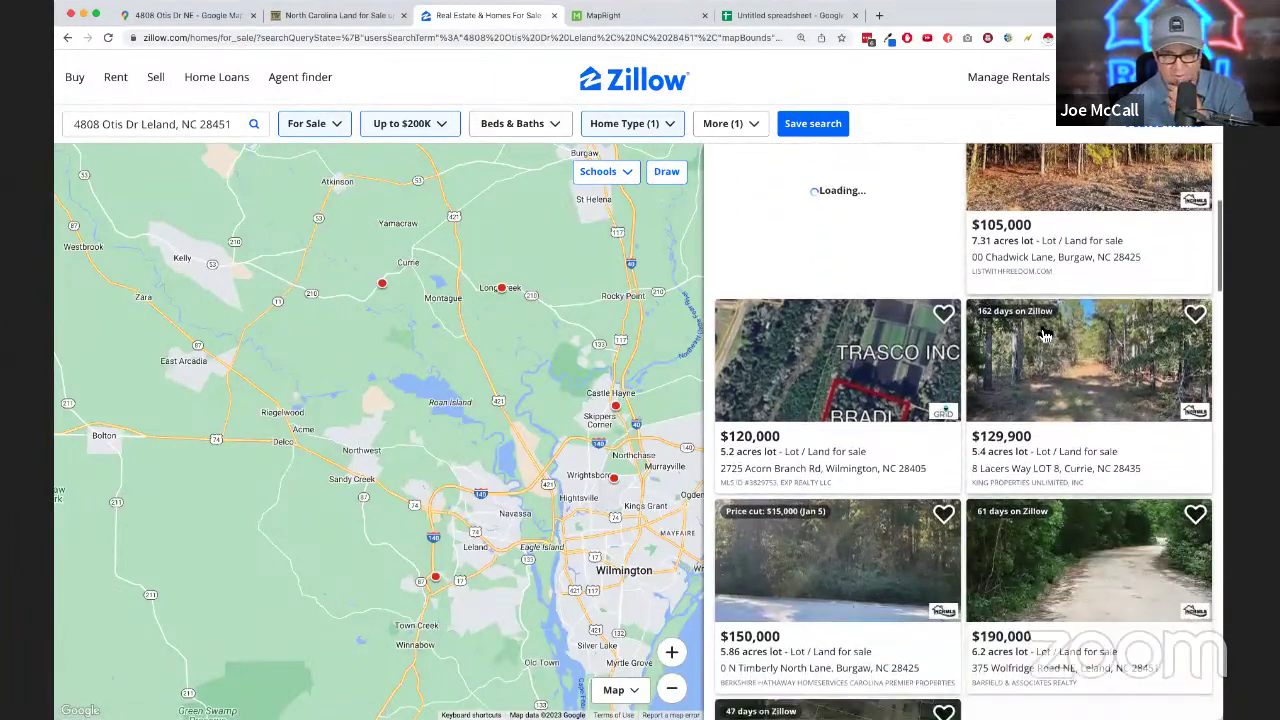
scroll(1117, 428, down, 3)
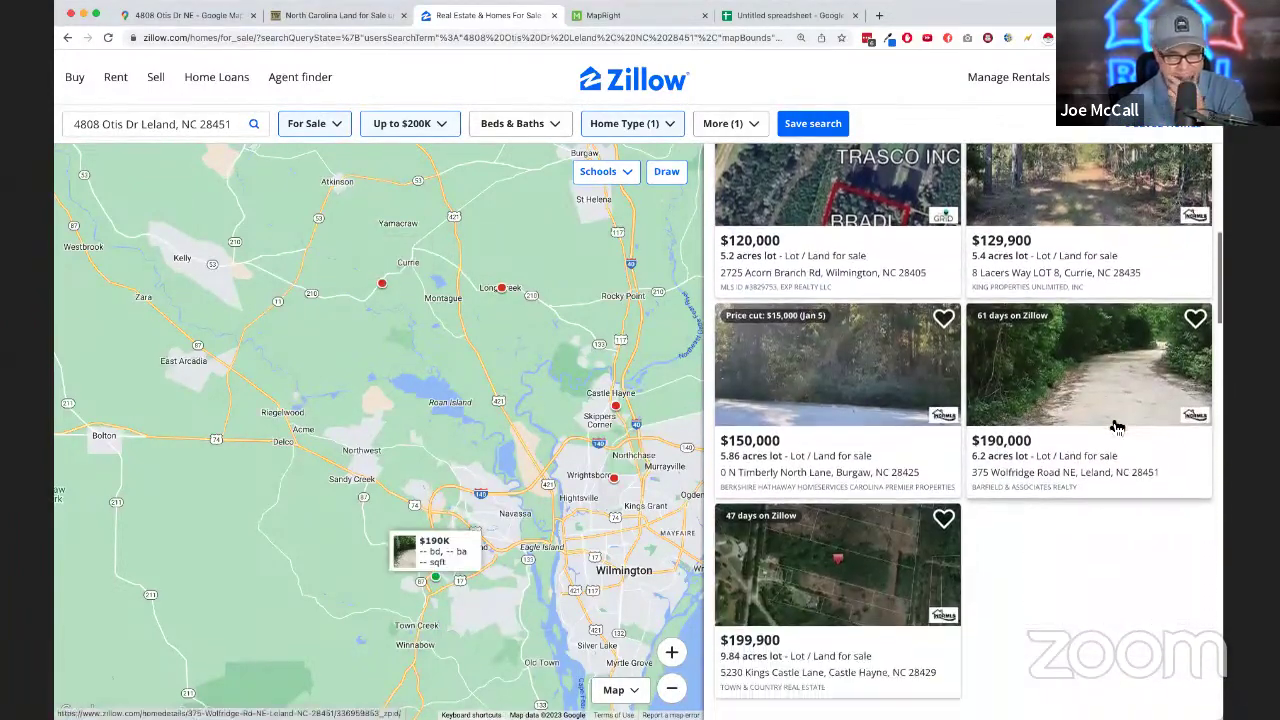
scroll(1117, 428, up, 1)
scroll(1117, 428, up, 1)
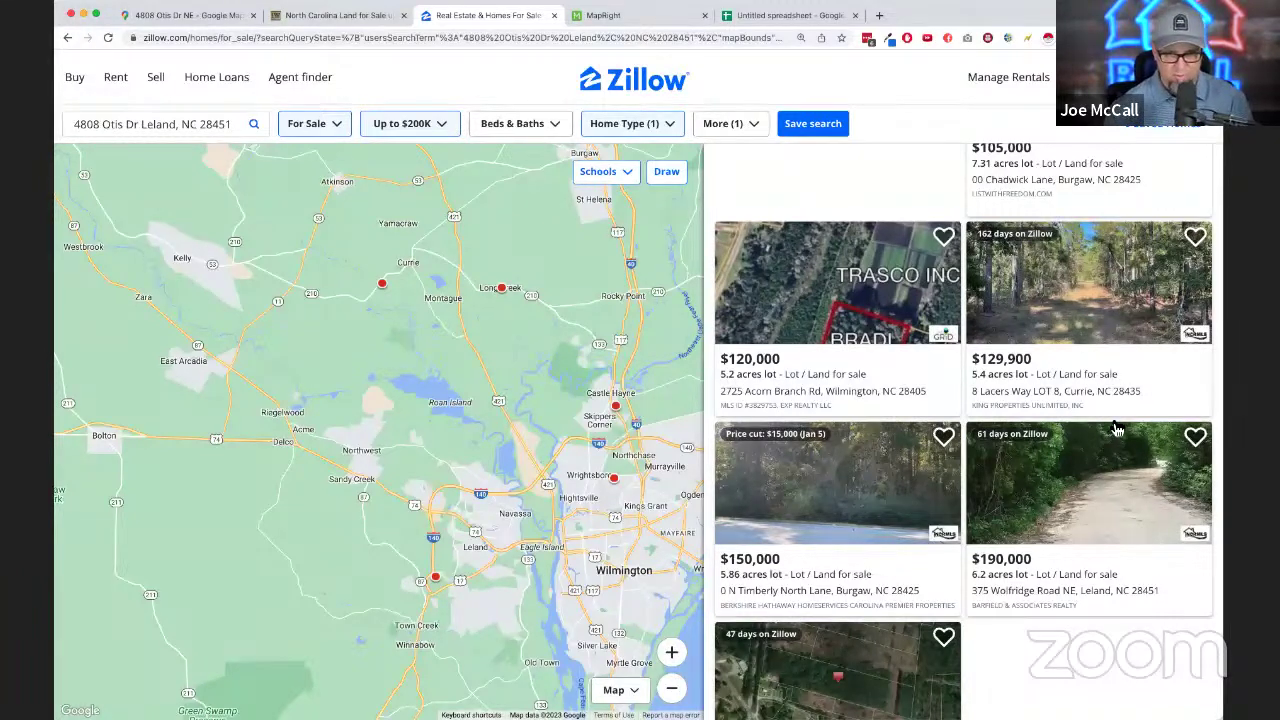
scroll(1118, 430, up, 5)
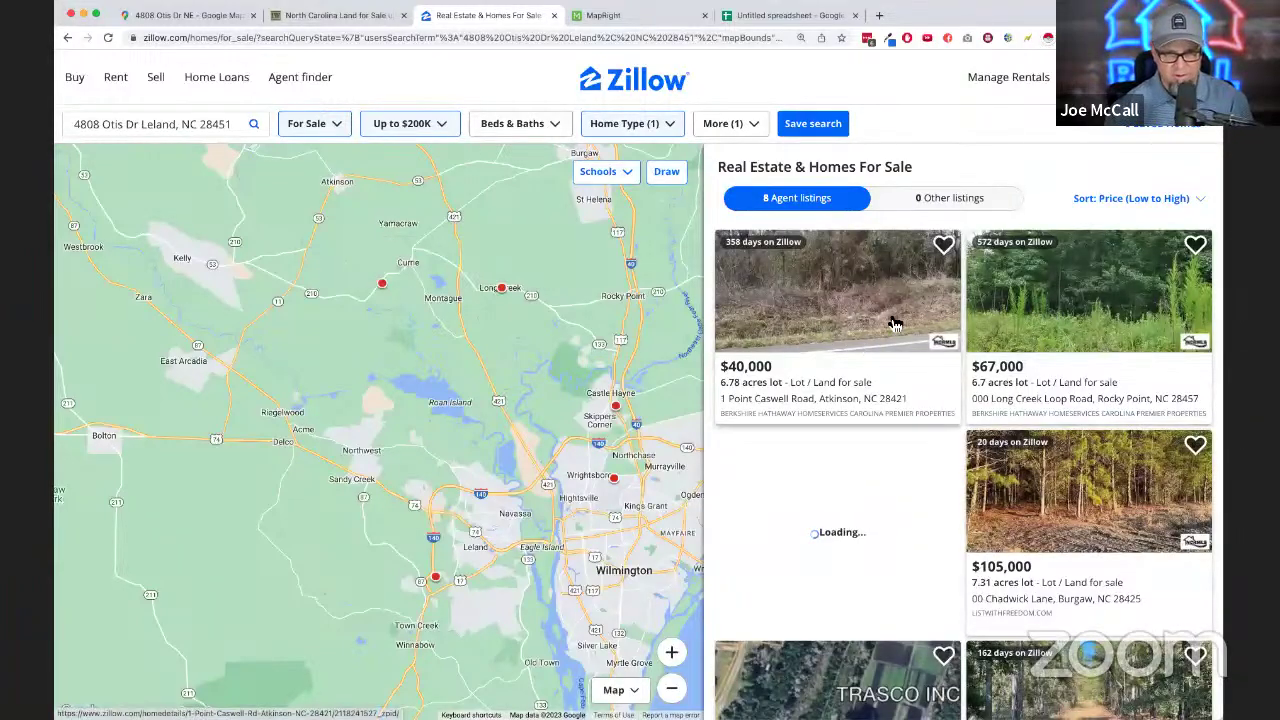
- Open the $40,000, 6.78-acre Atkinson listing, examine its photos and listing agent details, and close it
click(845, 323)
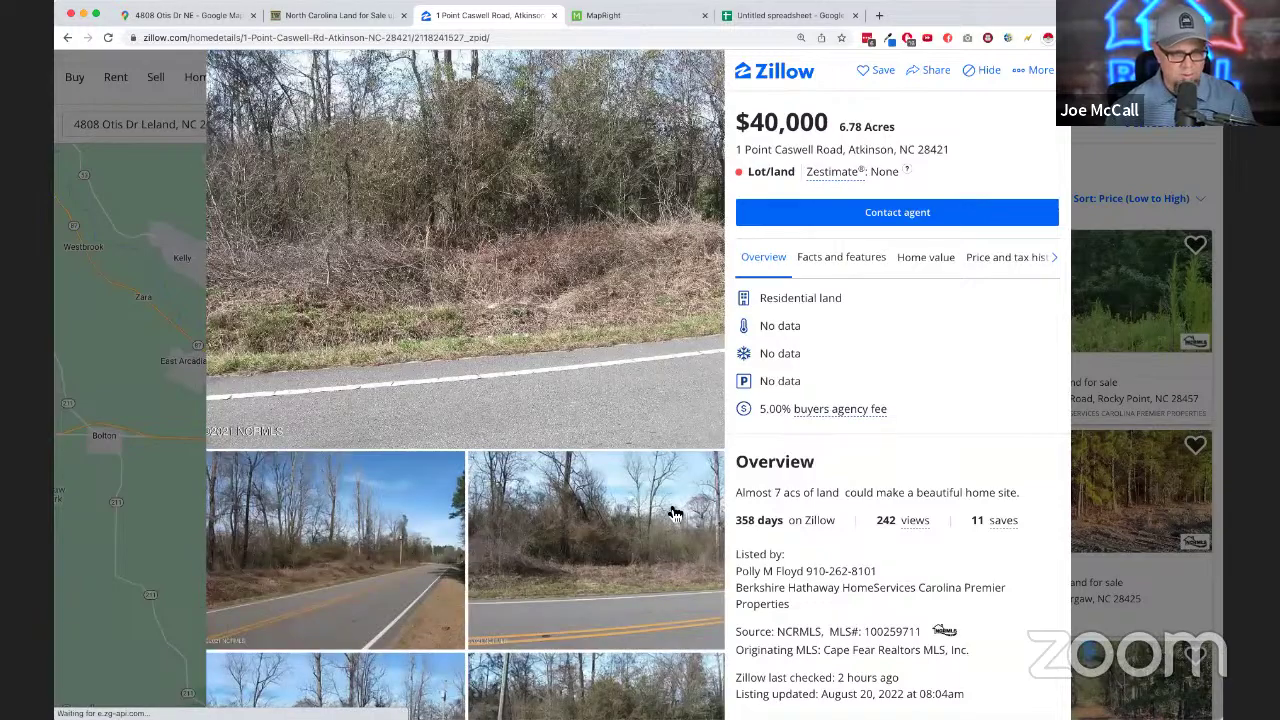
scroll(608, 560, down, 10)
scroll(606, 561, down, 10)
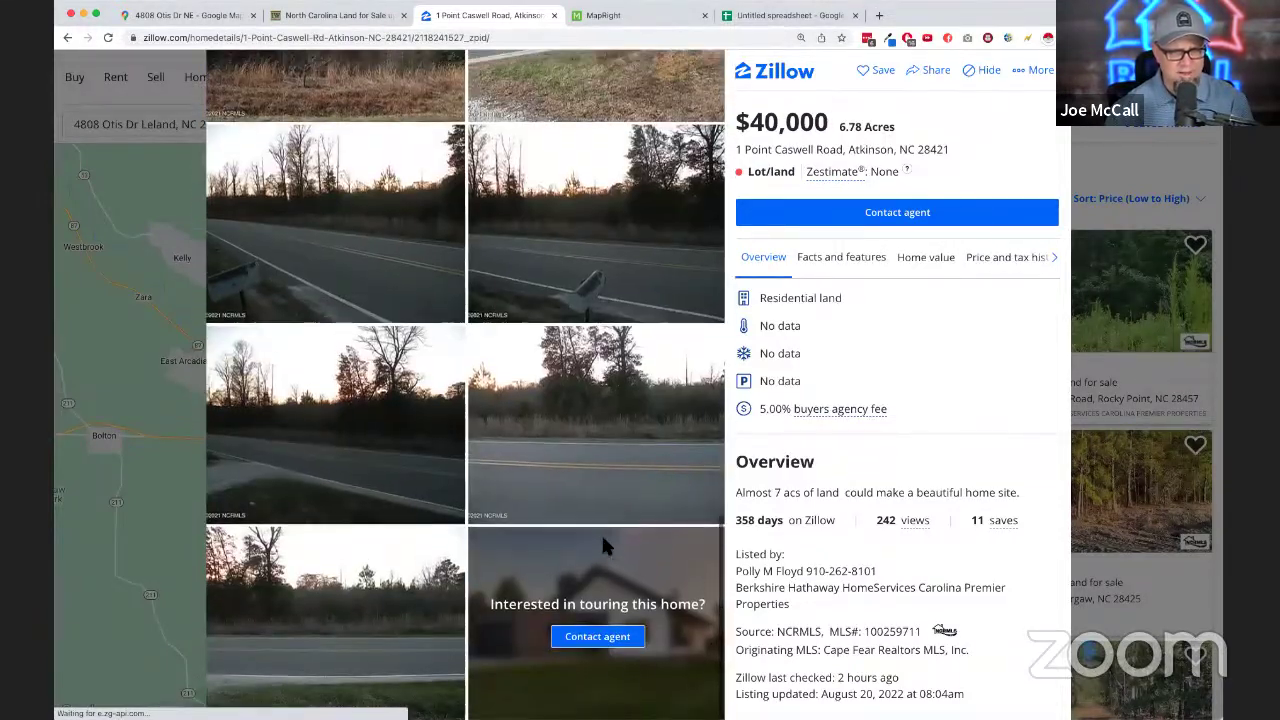
scroll(933, 500, down, 3)
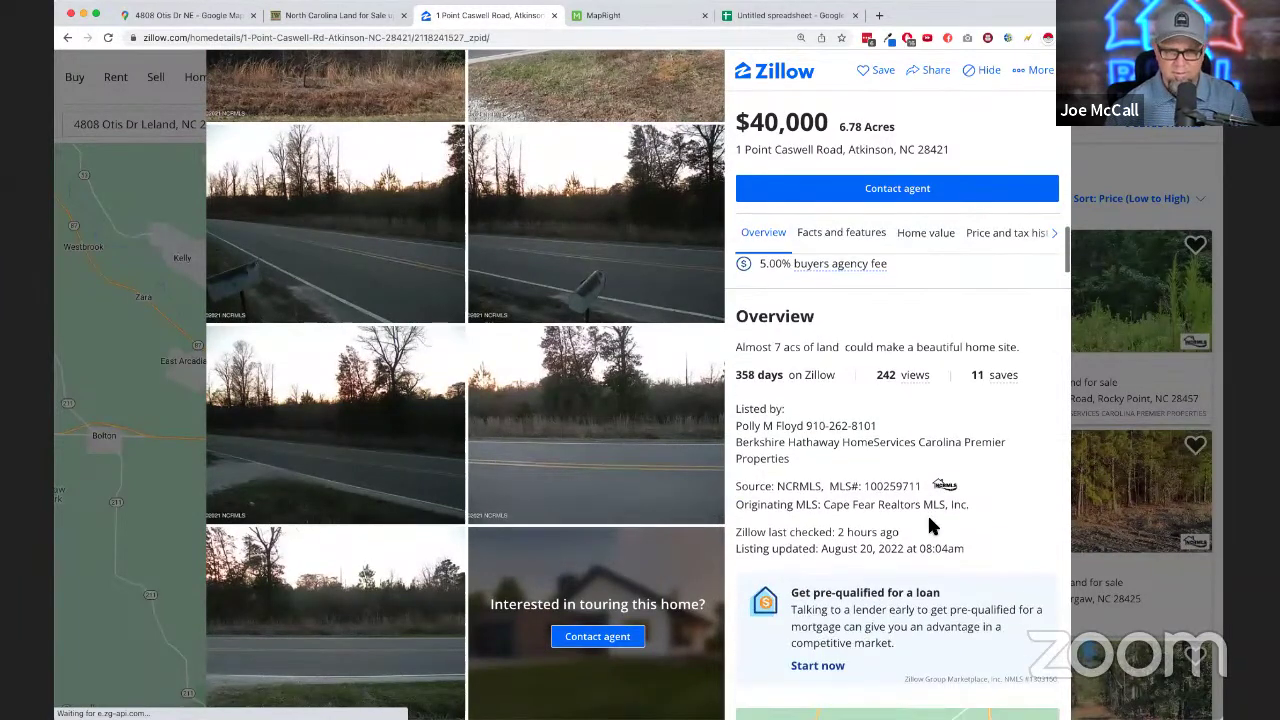
drag(736, 414, 889, 438)
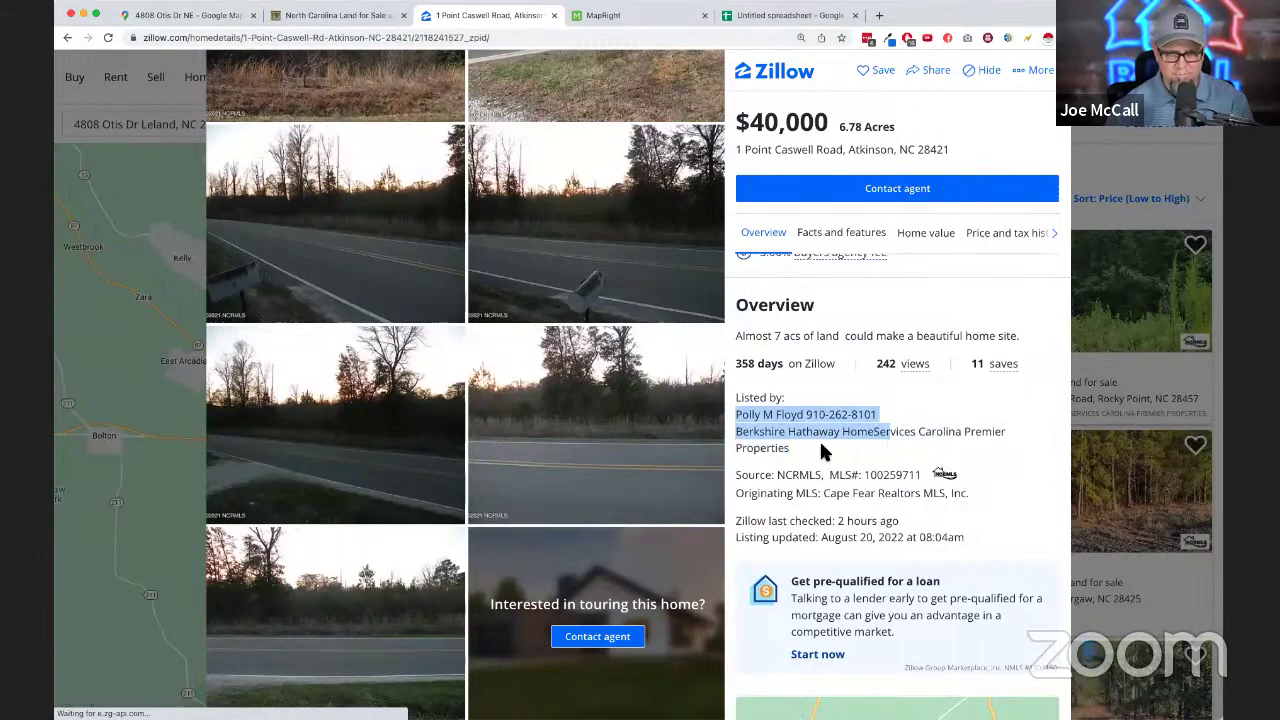
scroll(810, 430, up, 3)
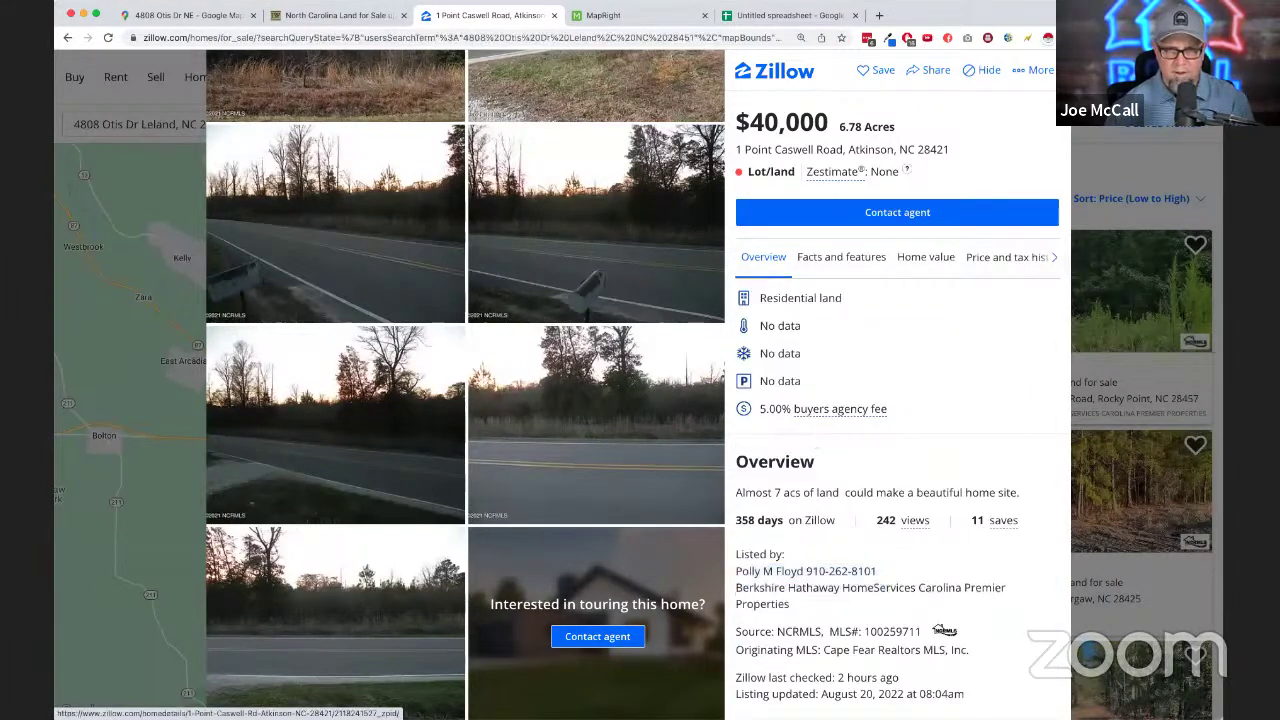
key(Escape)
- Open the $67,000, 6.7-acre Rocky Point listing and examine its overview, photos and listing agent details
click(1037, 303)
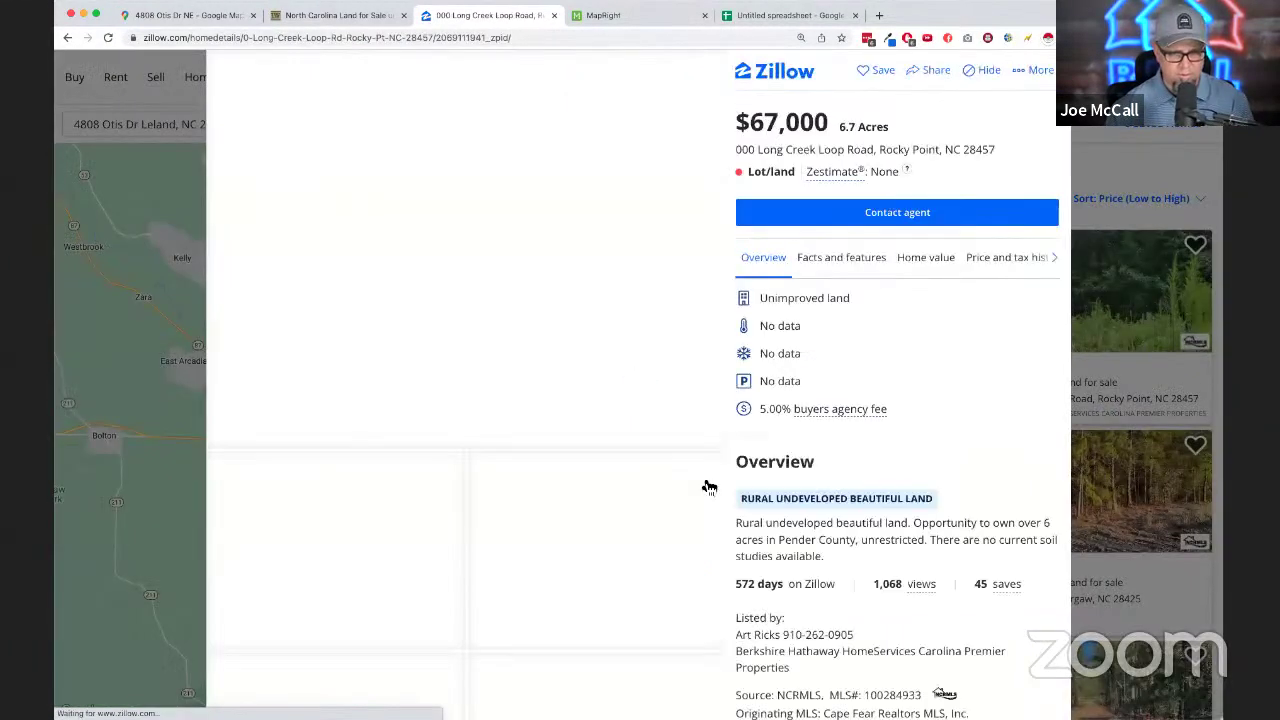
scroll(756, 515, down, 2)
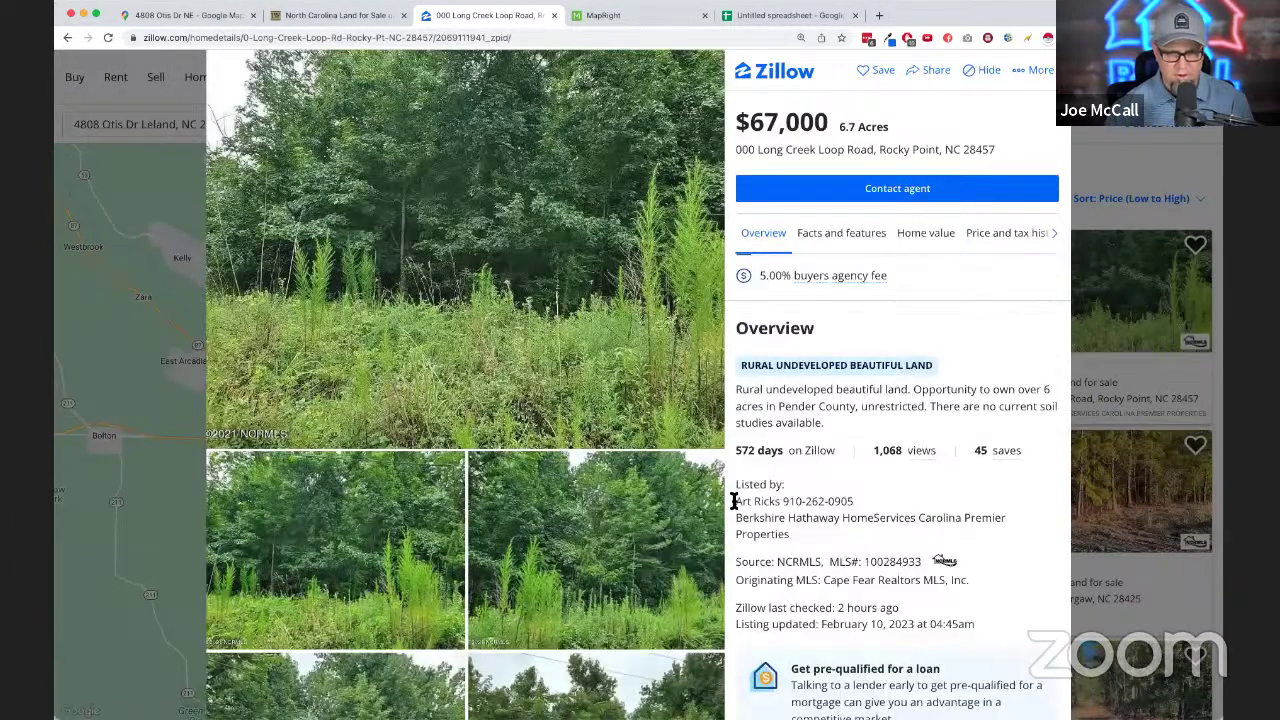
triple_click(790, 513)
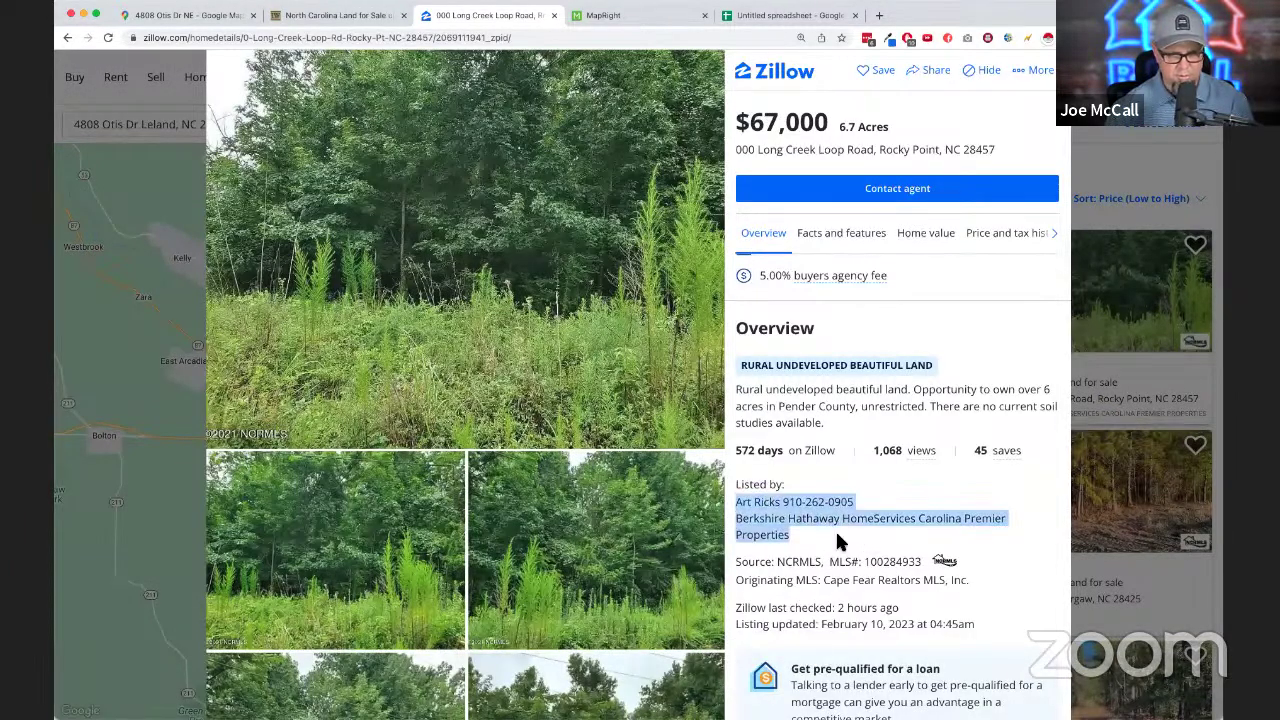
scroll(560, 570, down, 3)
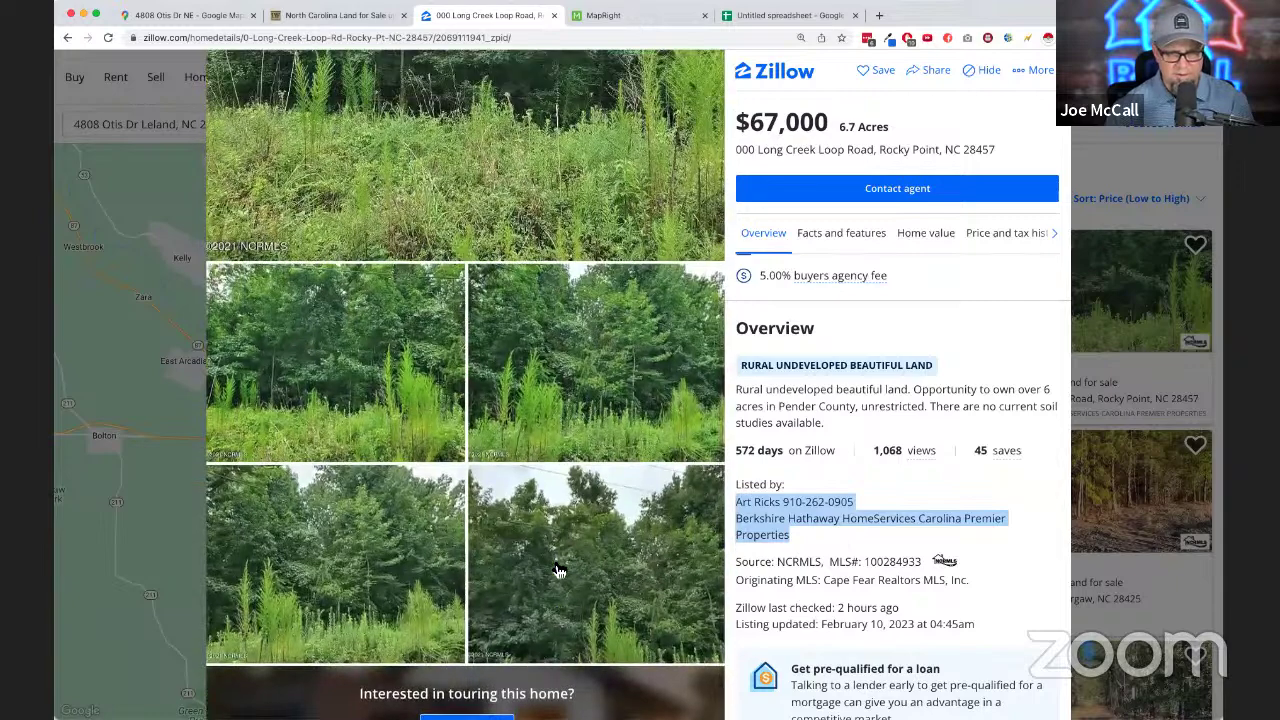
scroll(560, 570, up, 4)
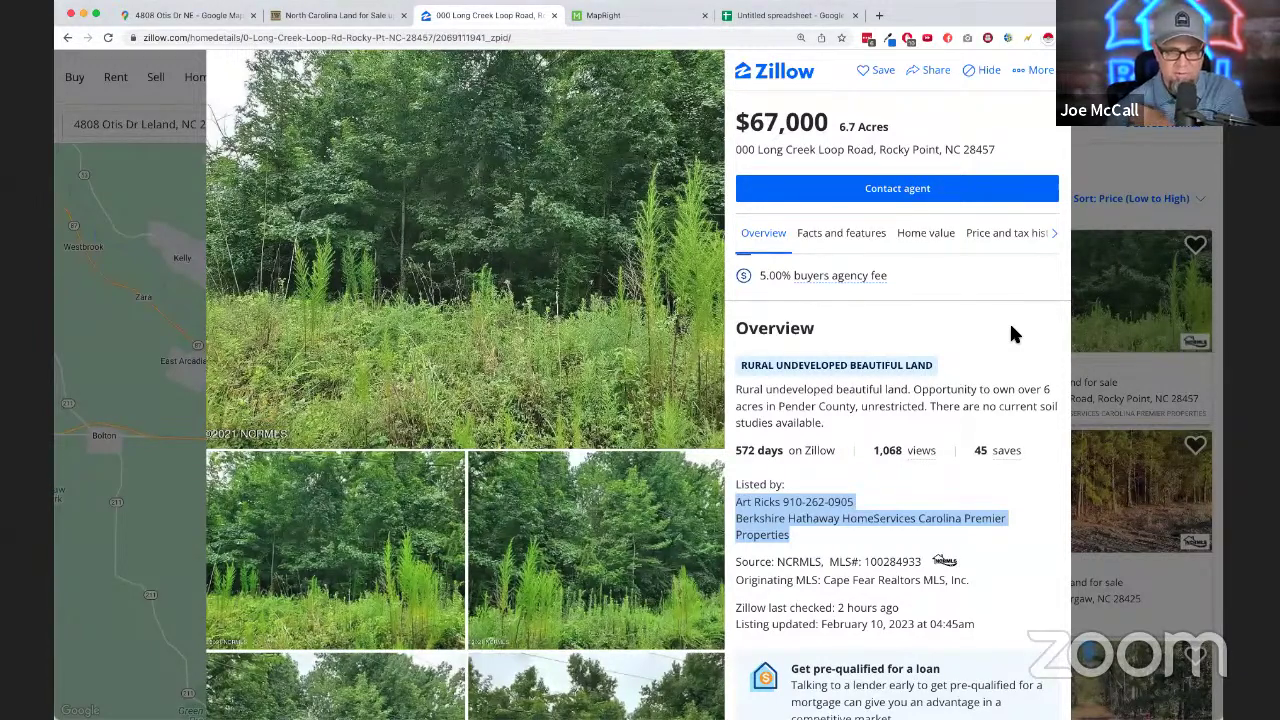
scroll(909, 292, up, 2)
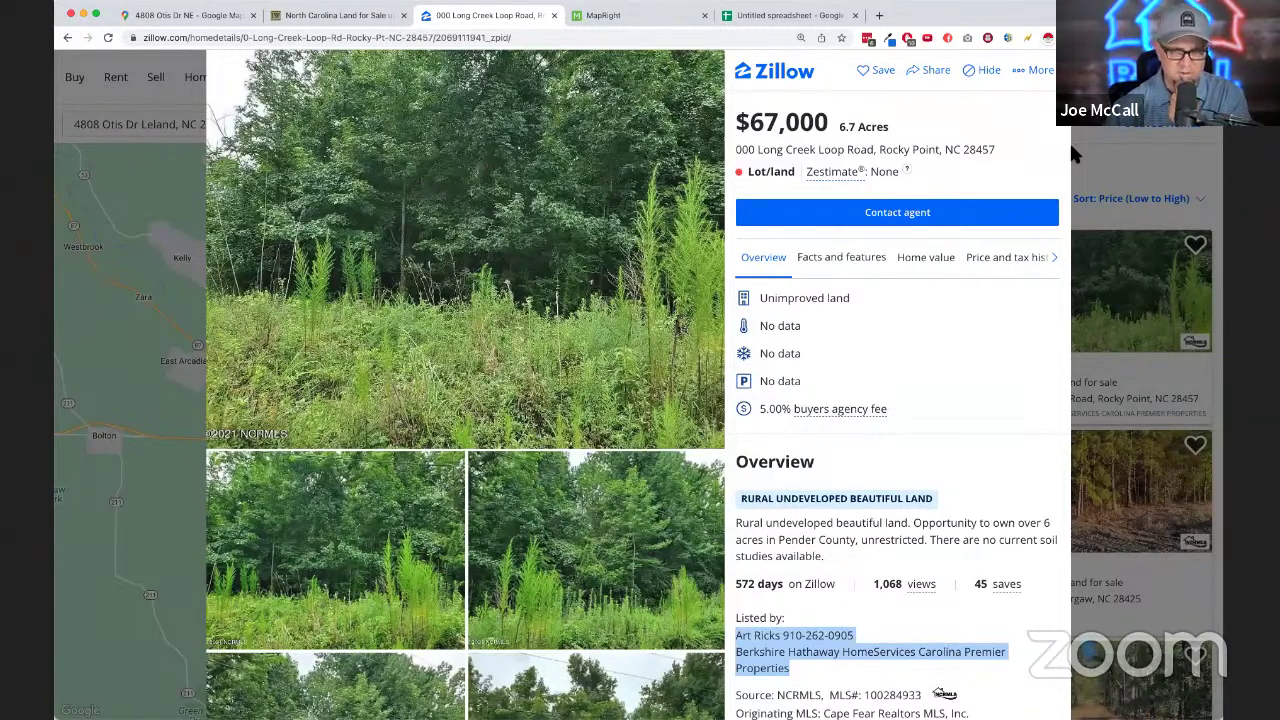
- Close the Rocky Point listing, then open the $105,000, 7.31-acre Burgaw listing, examine its overview, photos and survey drawings, and close it
click(1105, 184)
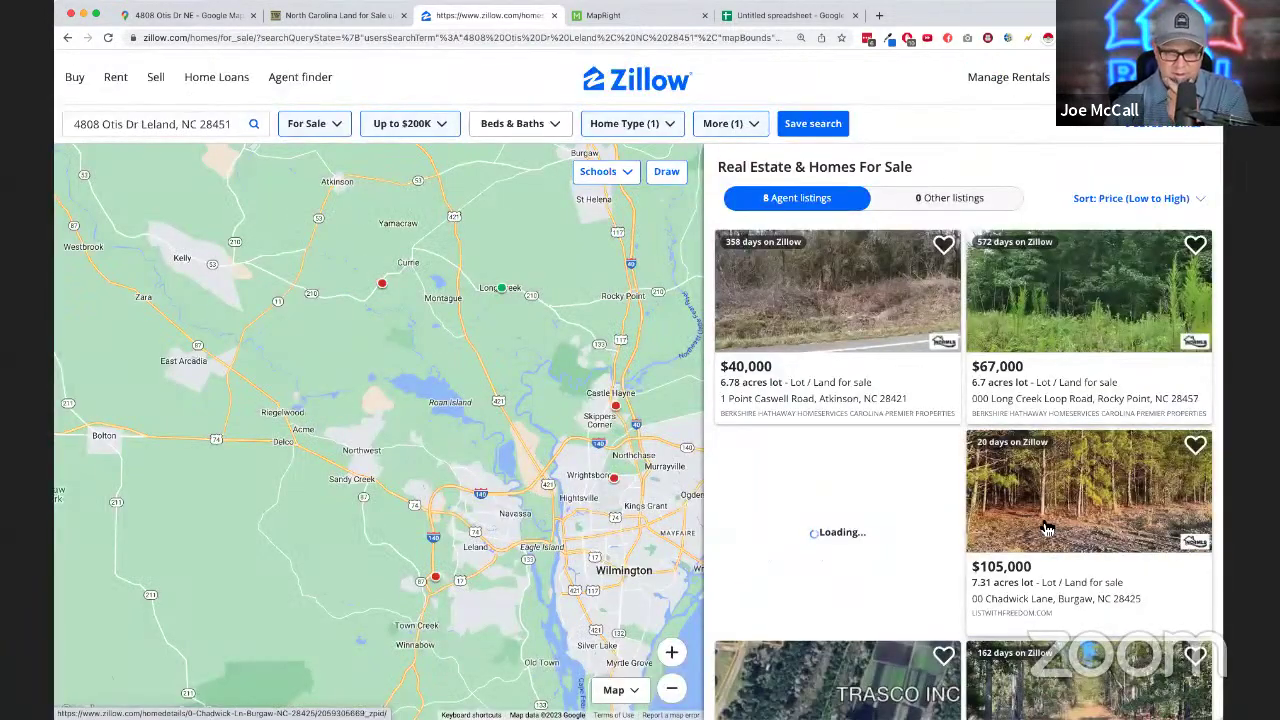
click(1043, 527)
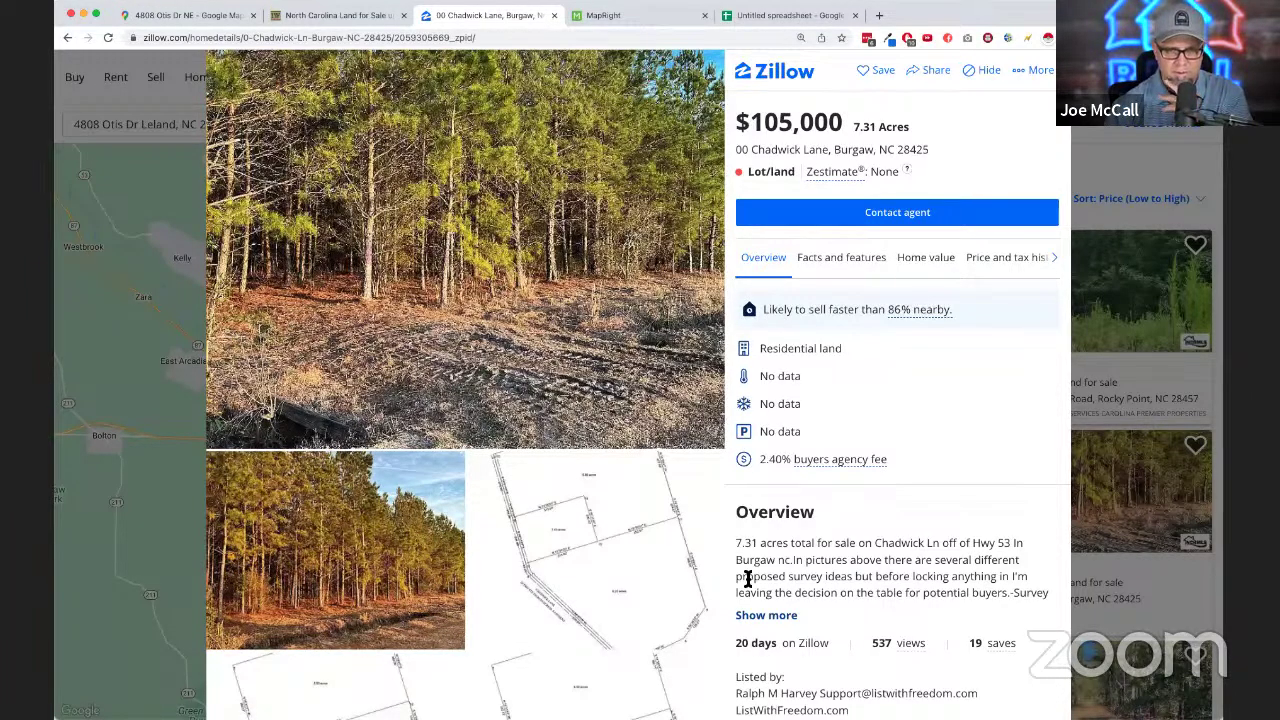
scroll(748, 578, down, 4)
scroll(505, 683, down, 2)
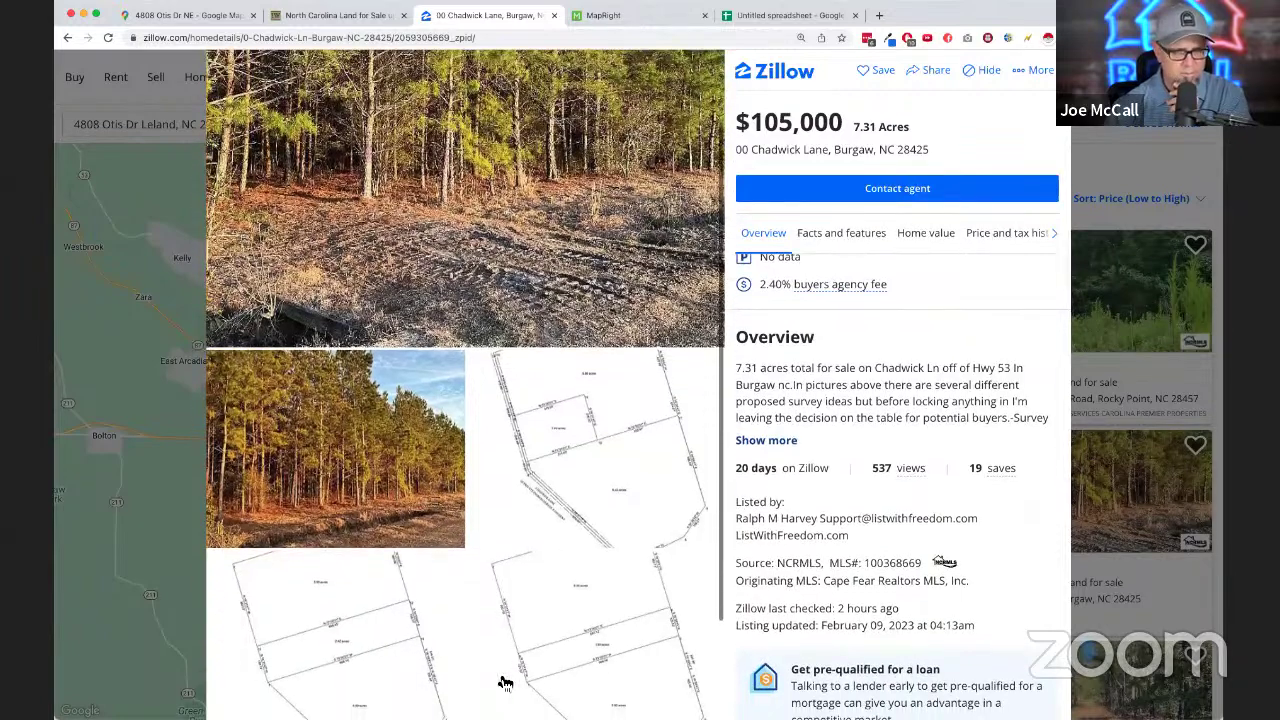
scroll(505, 683, down, 3)
scroll(505, 683, up, 2)
scroll(505, 683, up, 3)
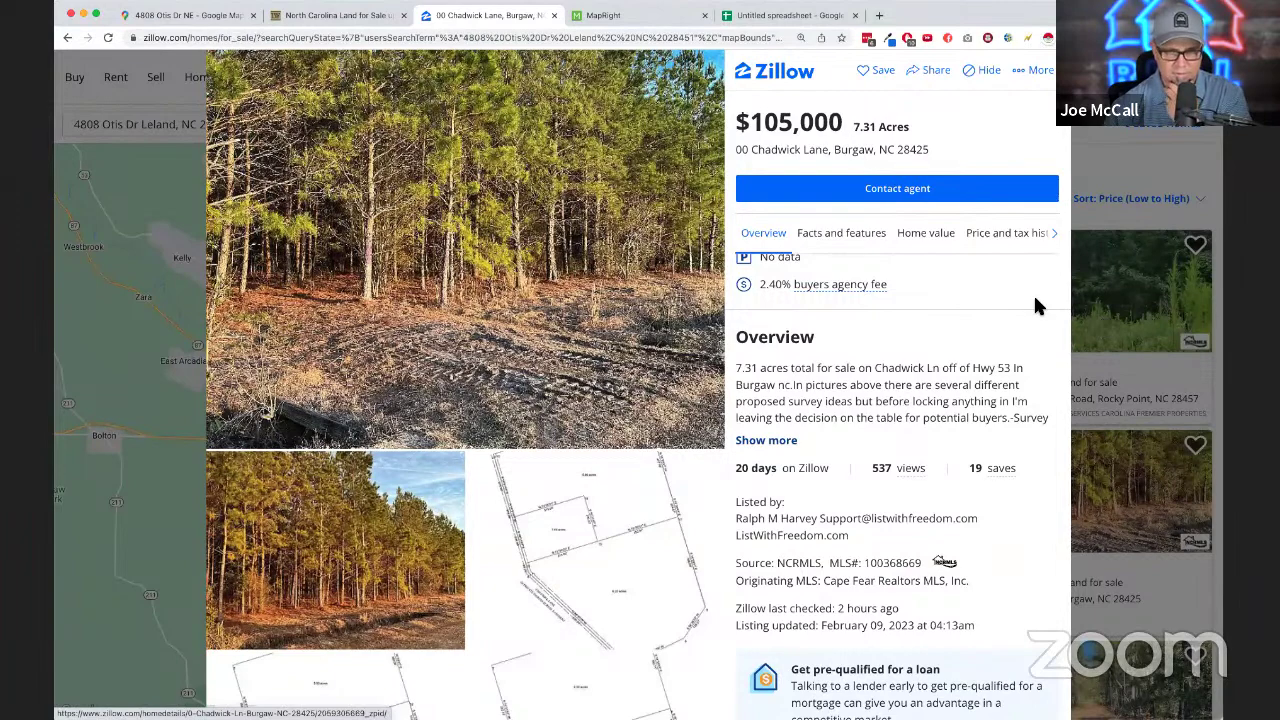
key(Escape)
- Switch the land search to sold properties and narrow the map area to the surroundings of Northwest and Leland
click(328, 124)
click(297, 241)
click(385, 288)
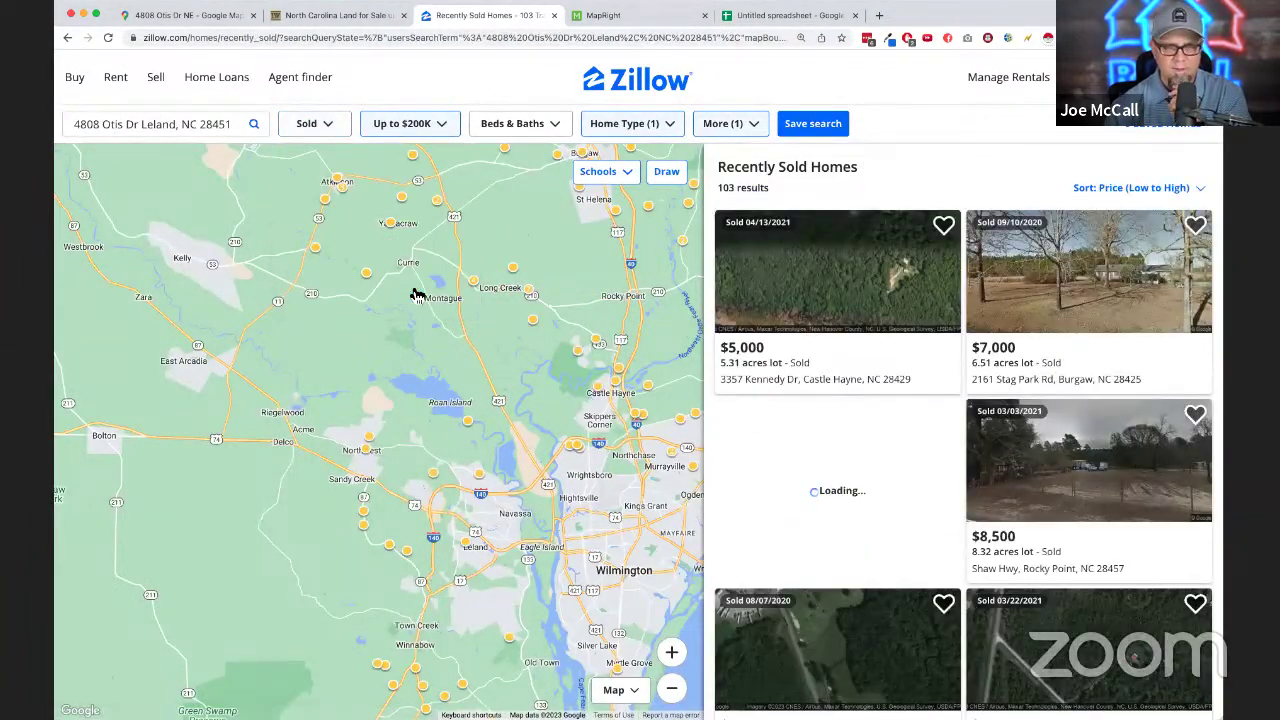
click(673, 653)
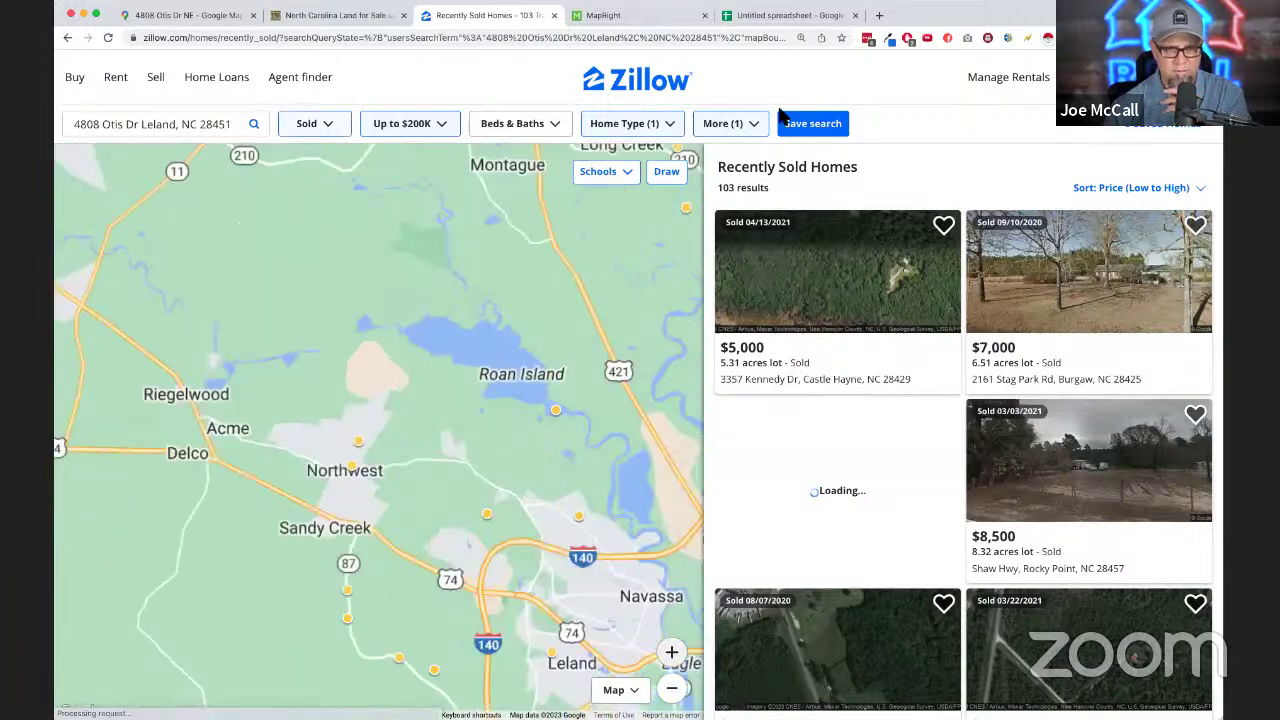
- Set the Sold In Last filter to 12 months and apply it to the sold land search
click(735, 123)
scroll(647, 550, down, 4)
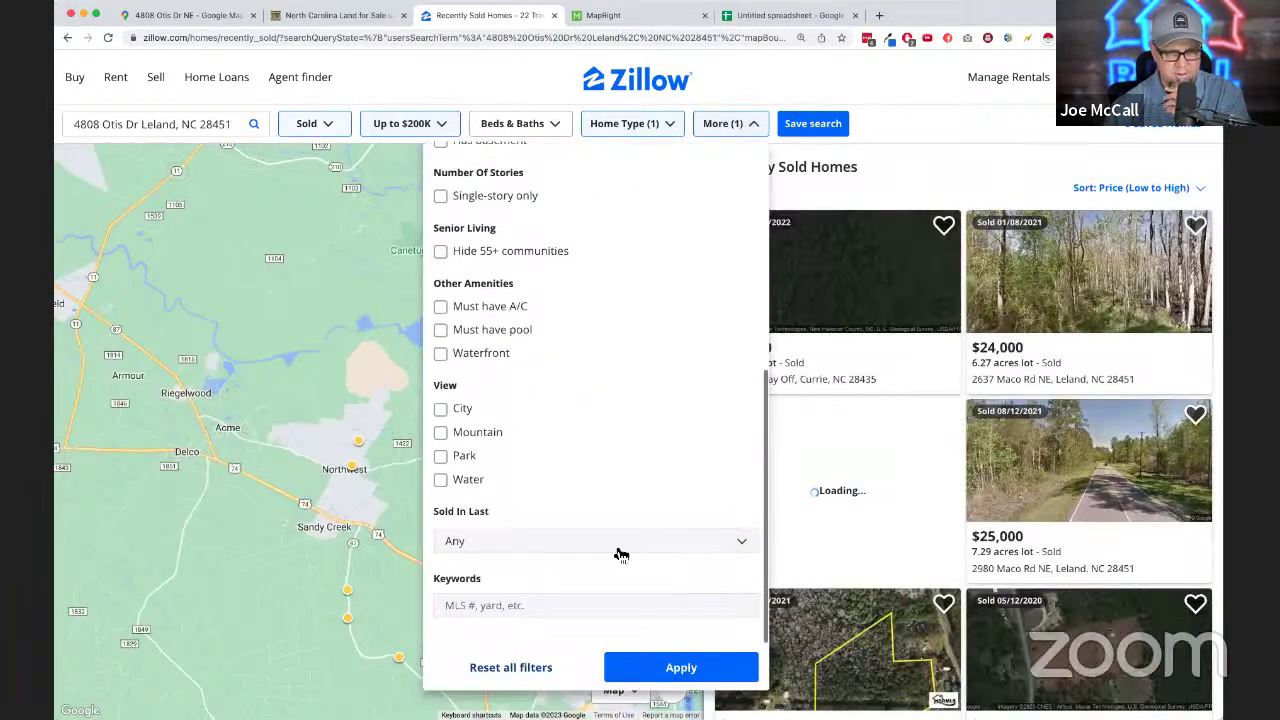
click(620, 545)
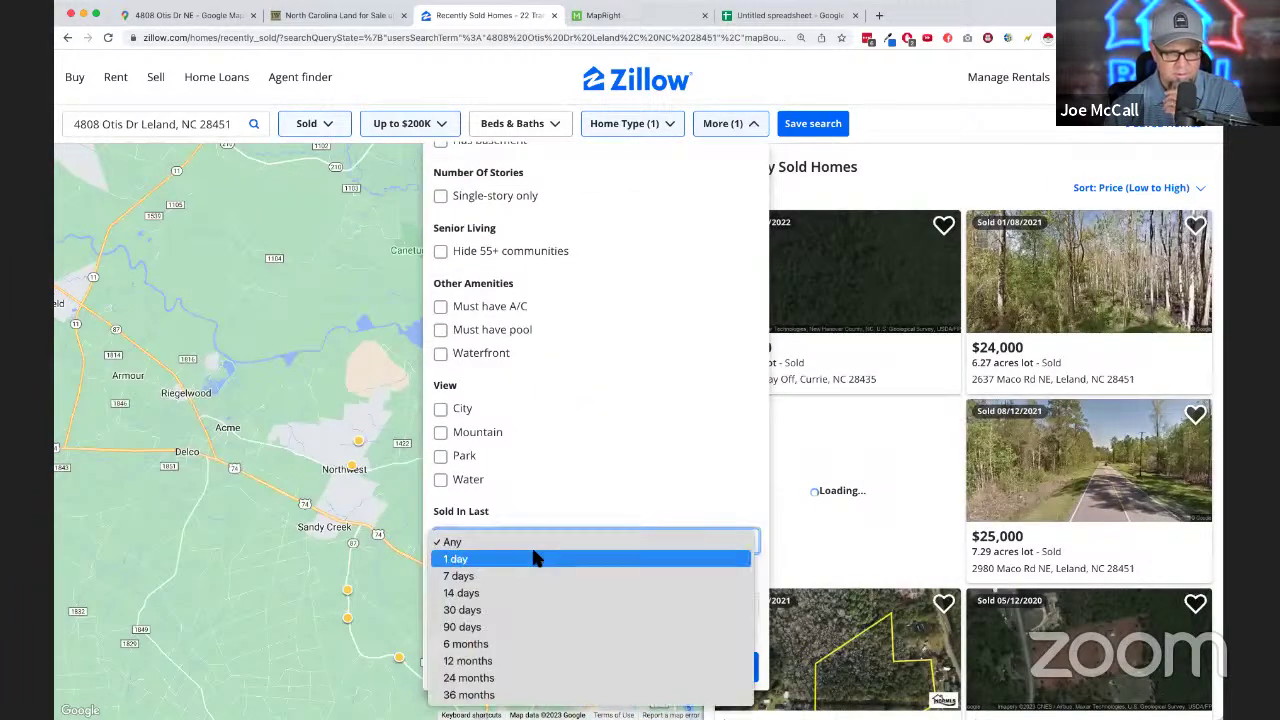
click(526, 661)
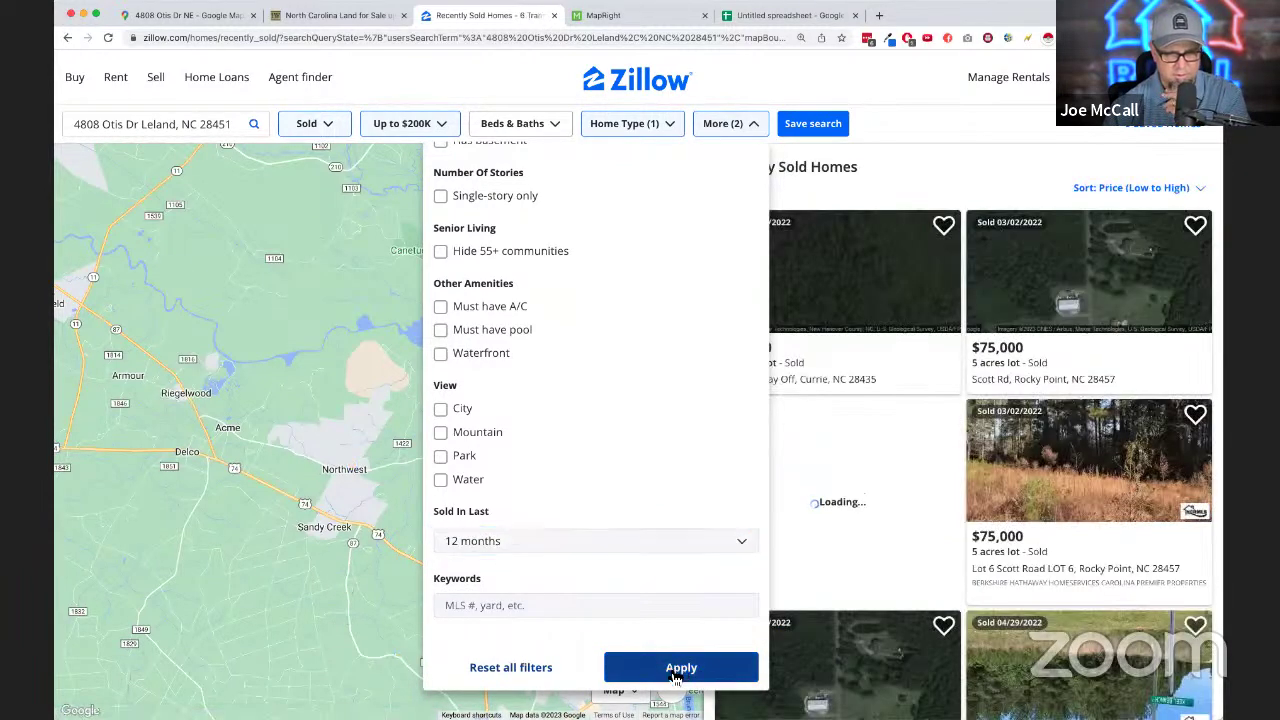
click(683, 668)
- Open the $17,000, 8.9-acre Currie sold listing, examine its overview and its price and tax history, and close it
click(823, 289)
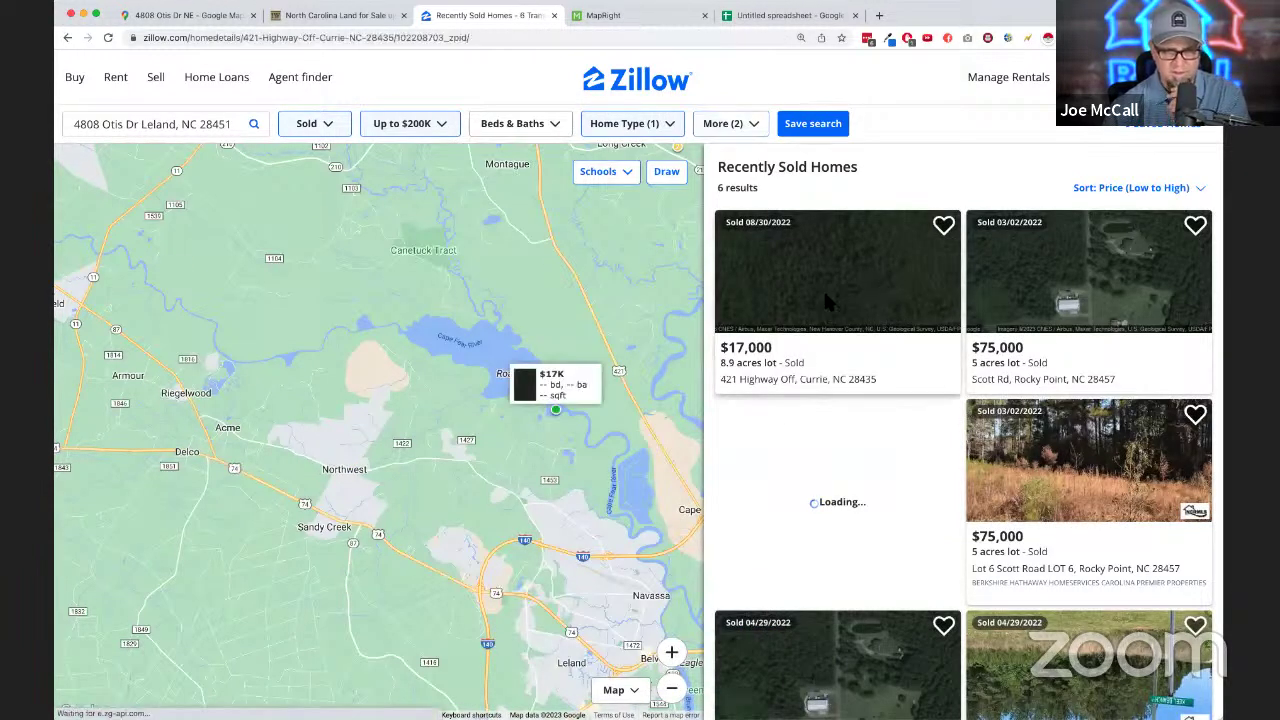
scroll(818, 418, down, 10)
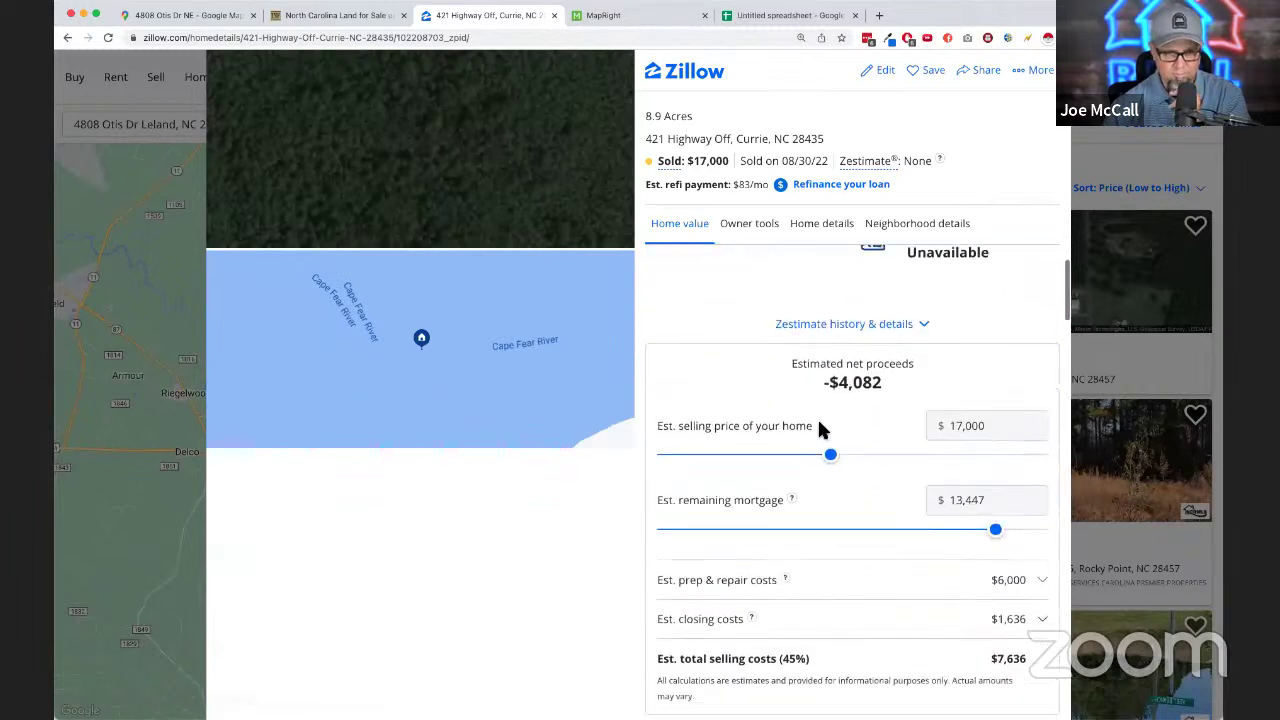
scroll(819, 427, down, 6)
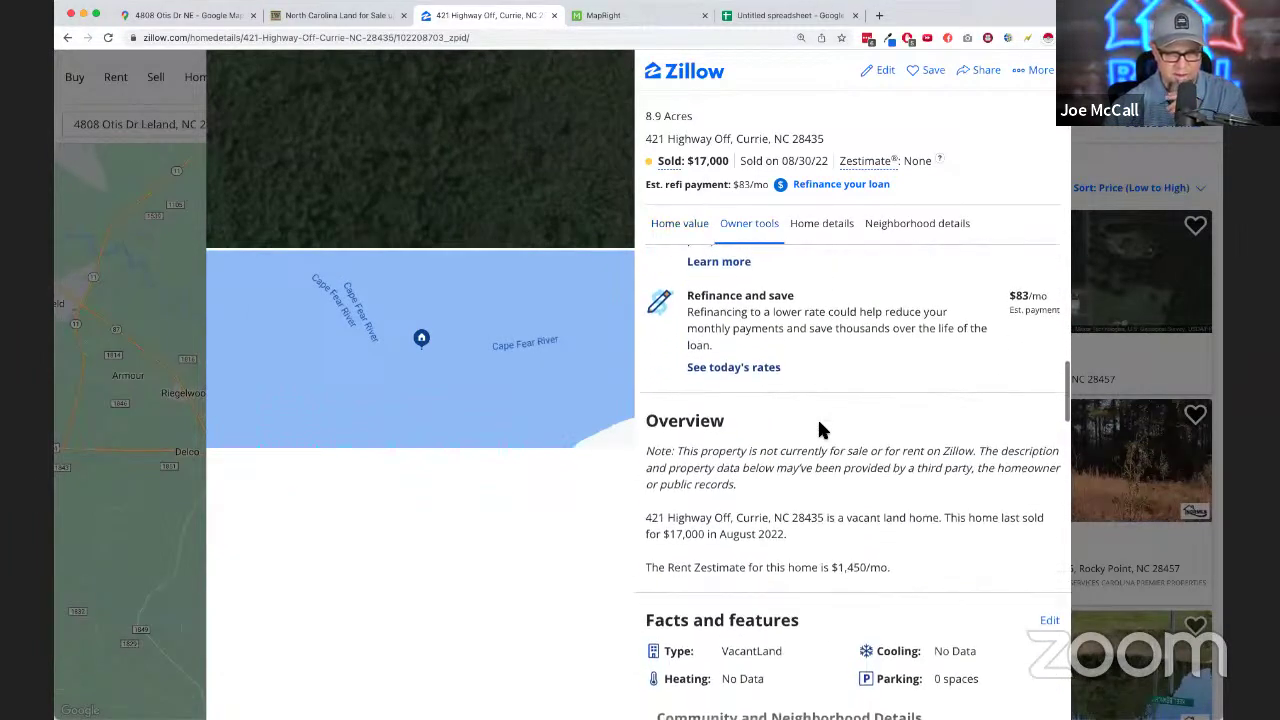
scroll(817, 416, down, 3)
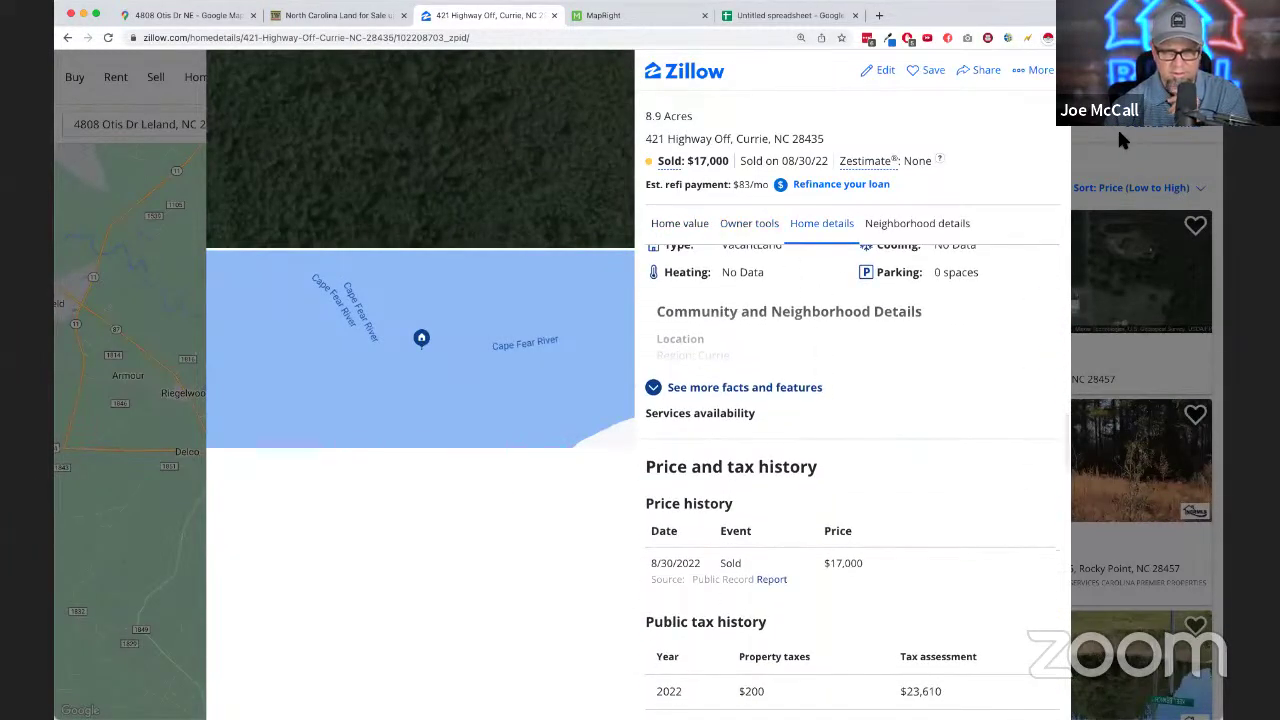
click(1095, 325)
- Open the $75,000, 5-acre Lot 6 sold listing in Rocky Point and examine its overview, listing agent and buyer's agent details
click(1088, 460)
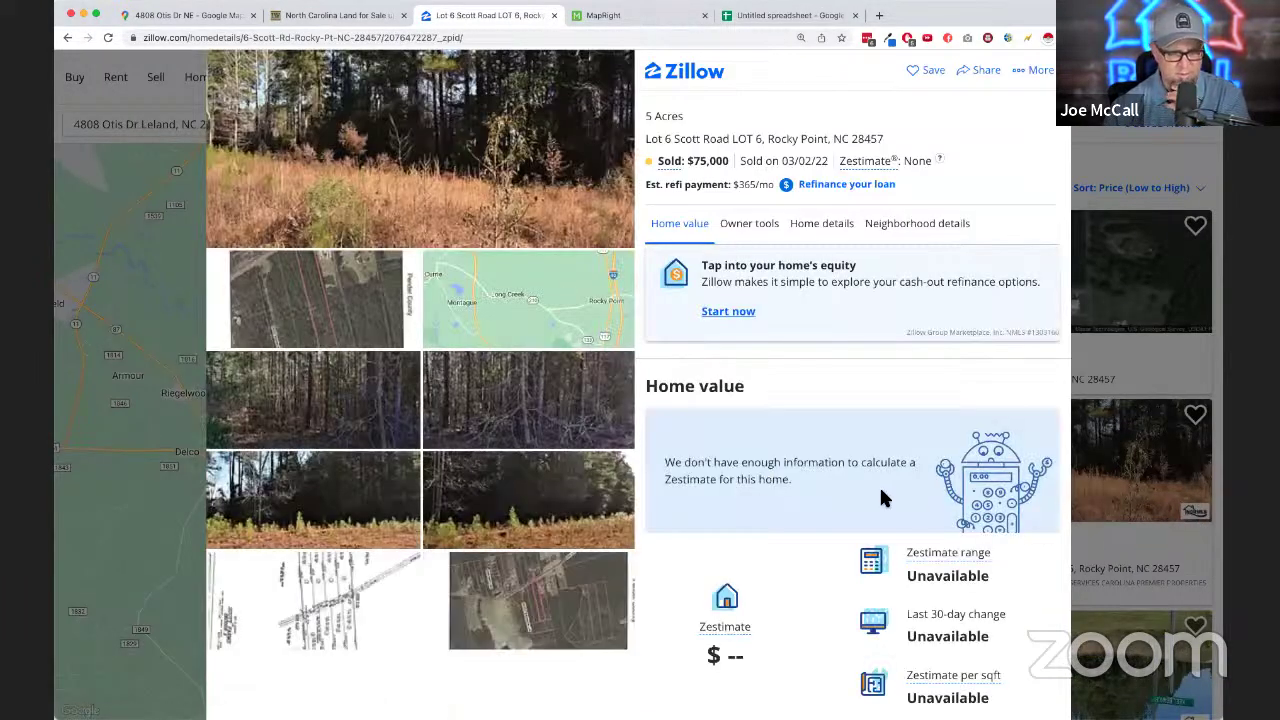
scroll(806, 546, down, 10)
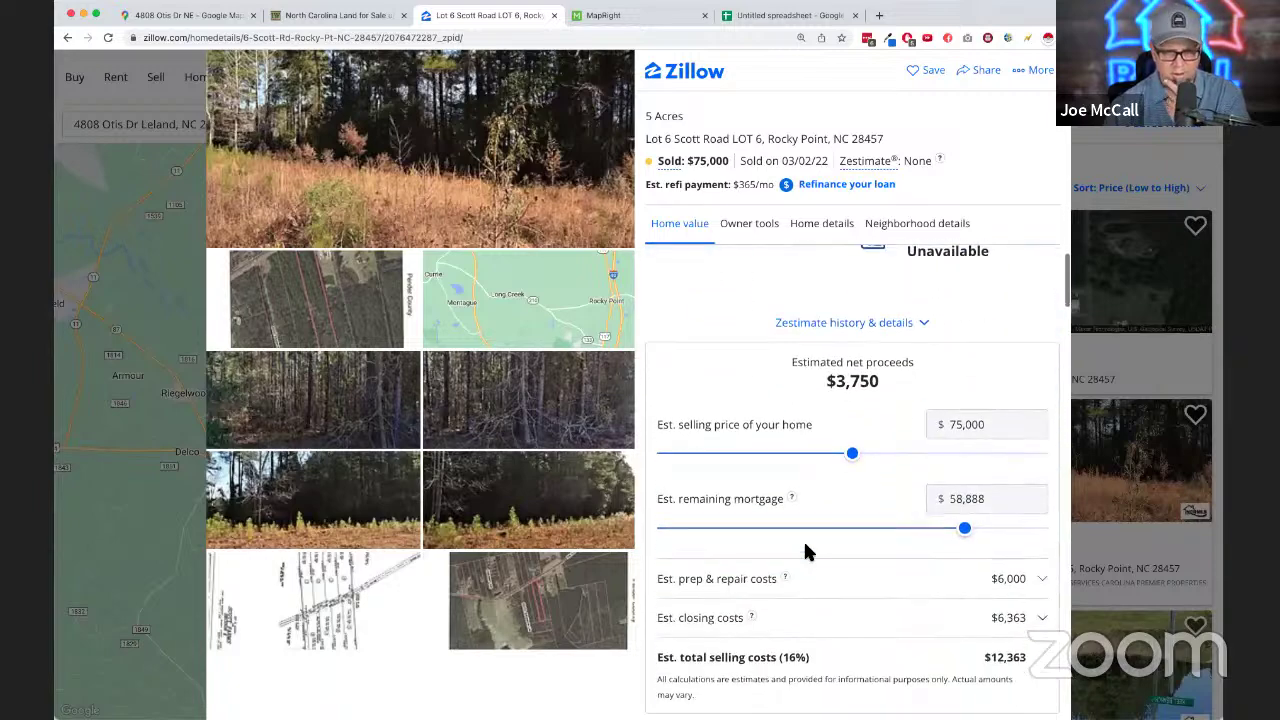
scroll(806, 546, down, 5)
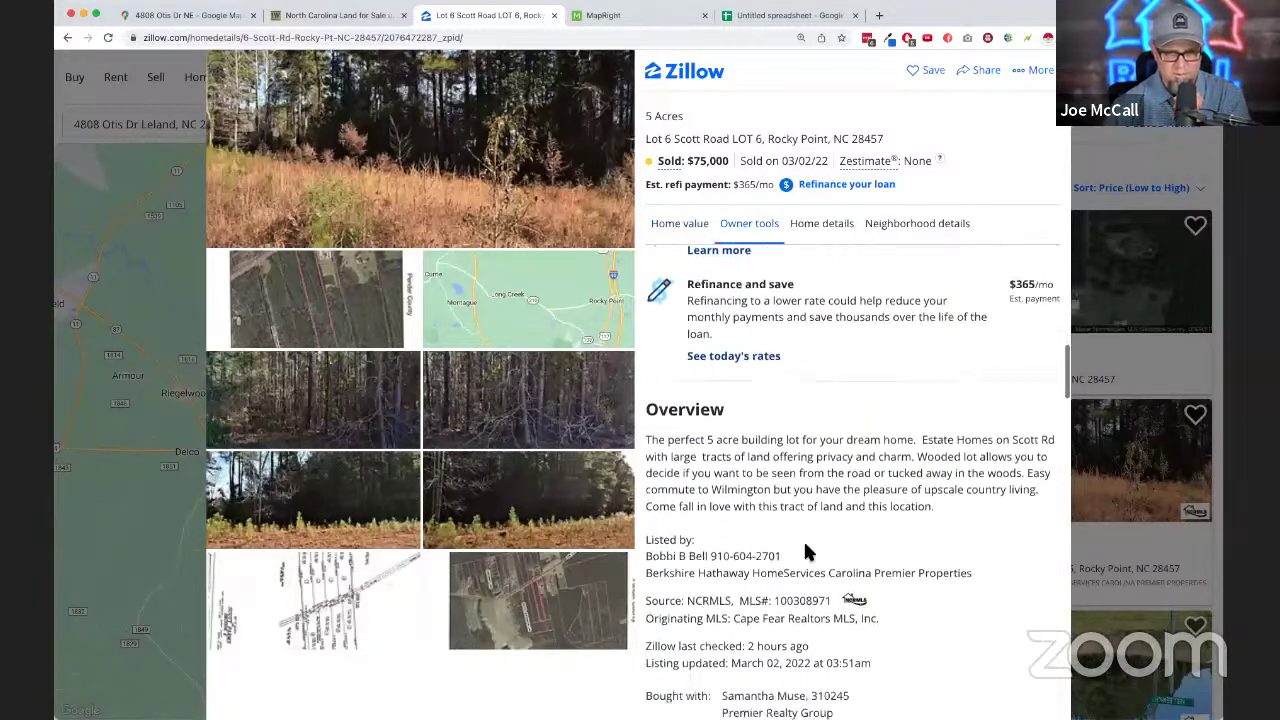
drag(649, 503, 748, 522)
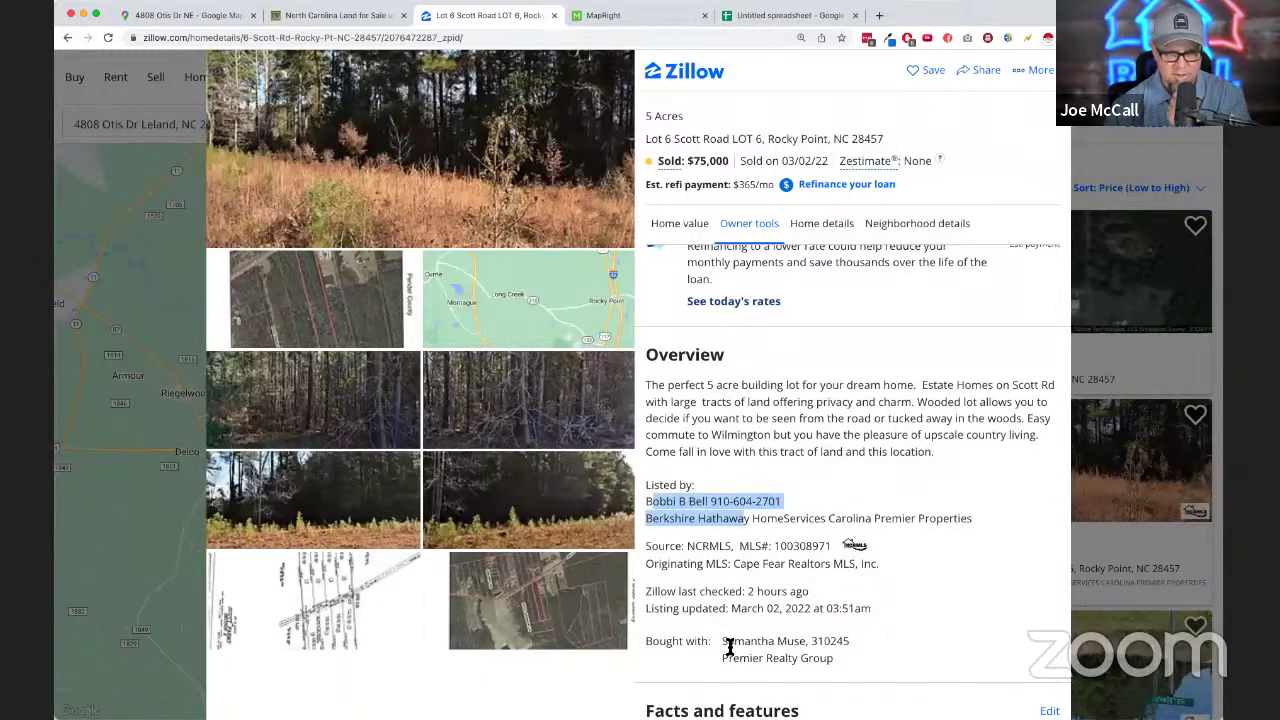
drag(721, 642, 845, 692)
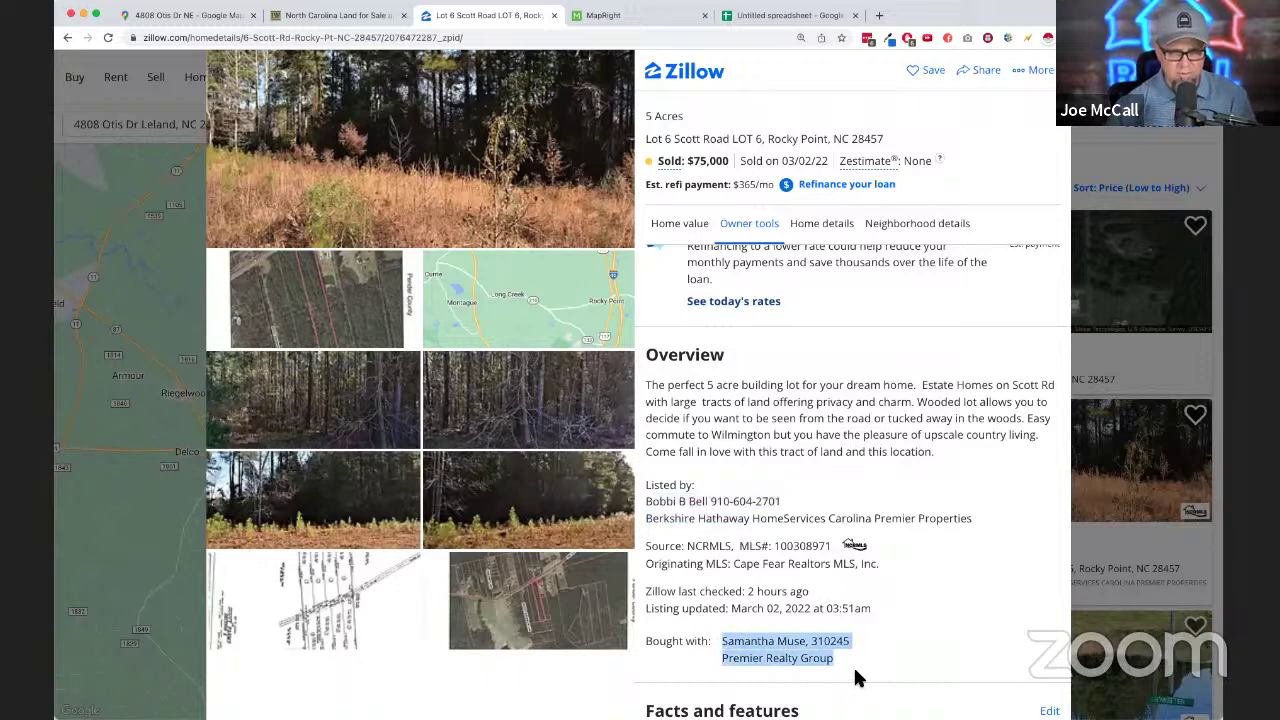
triple_click(758, 660)
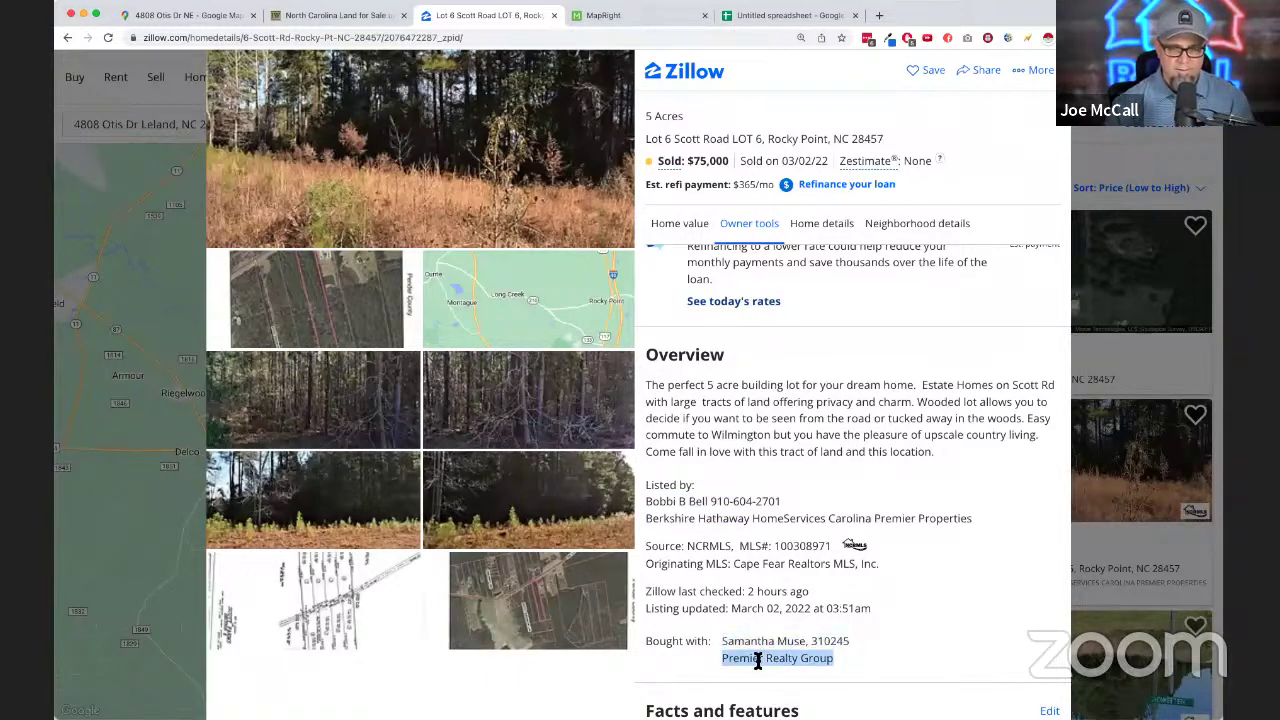
click(853, 647)
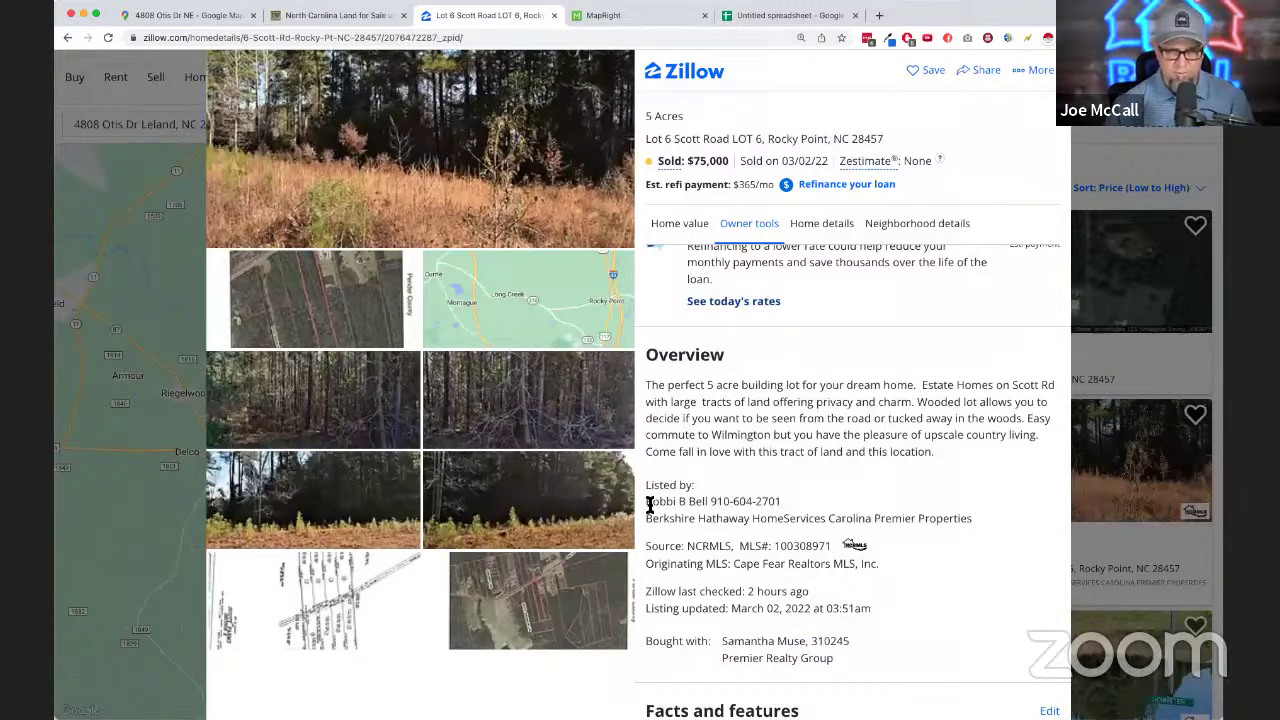
drag(647, 505, 840, 667)
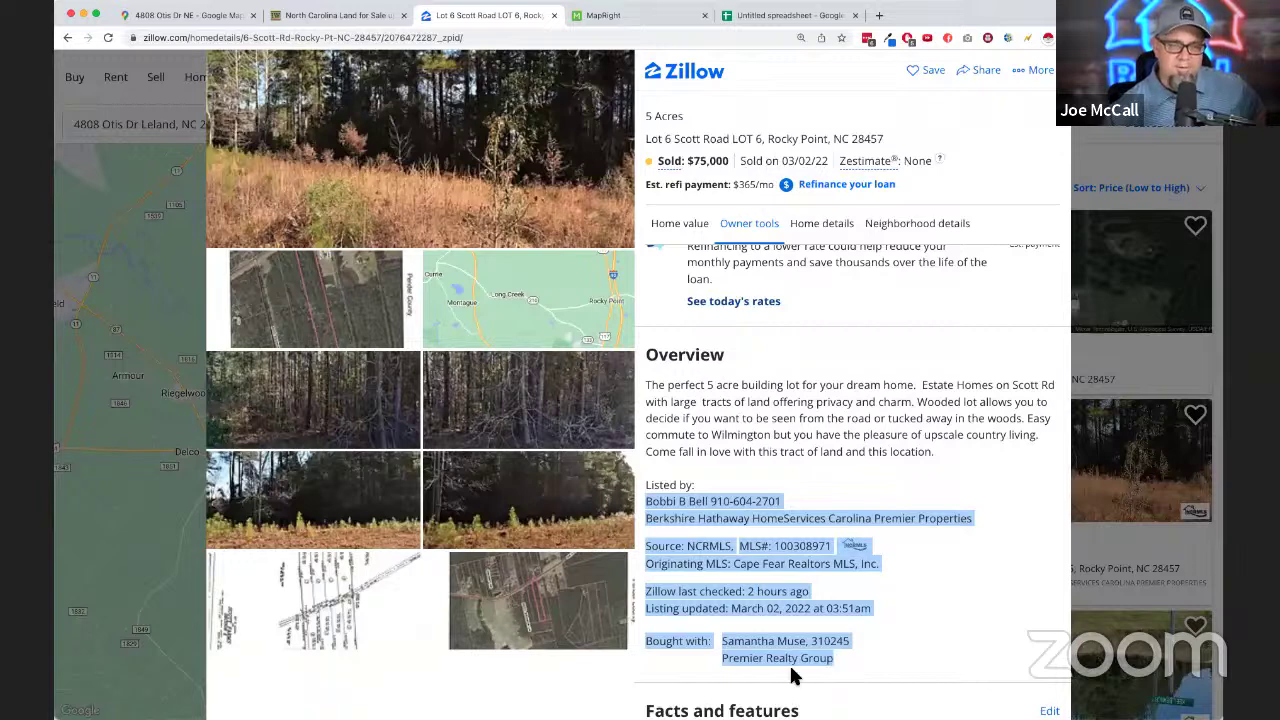
double_click(808, 656)
double_click(740, 658)
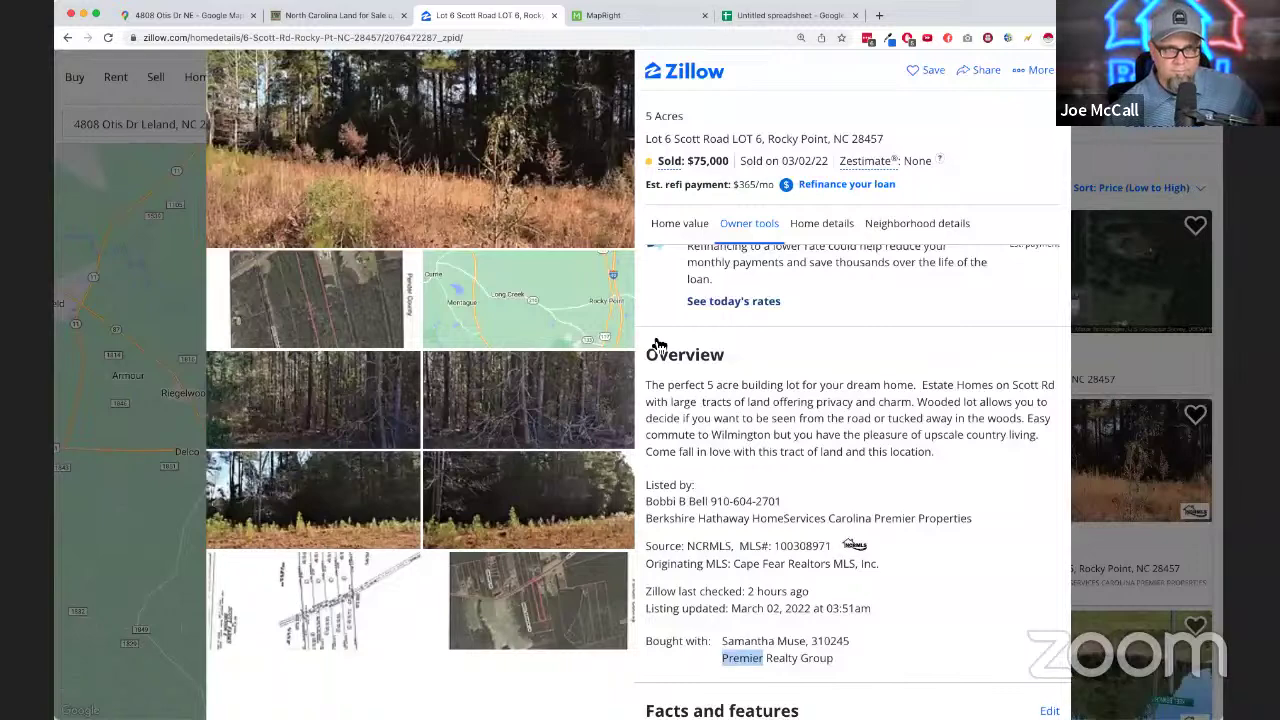
- Compare Offer #1 in B7 and the sale price in B8 of the spreadsheet with the prices and acreages of Zillow's sold land listings
click(781, 17)
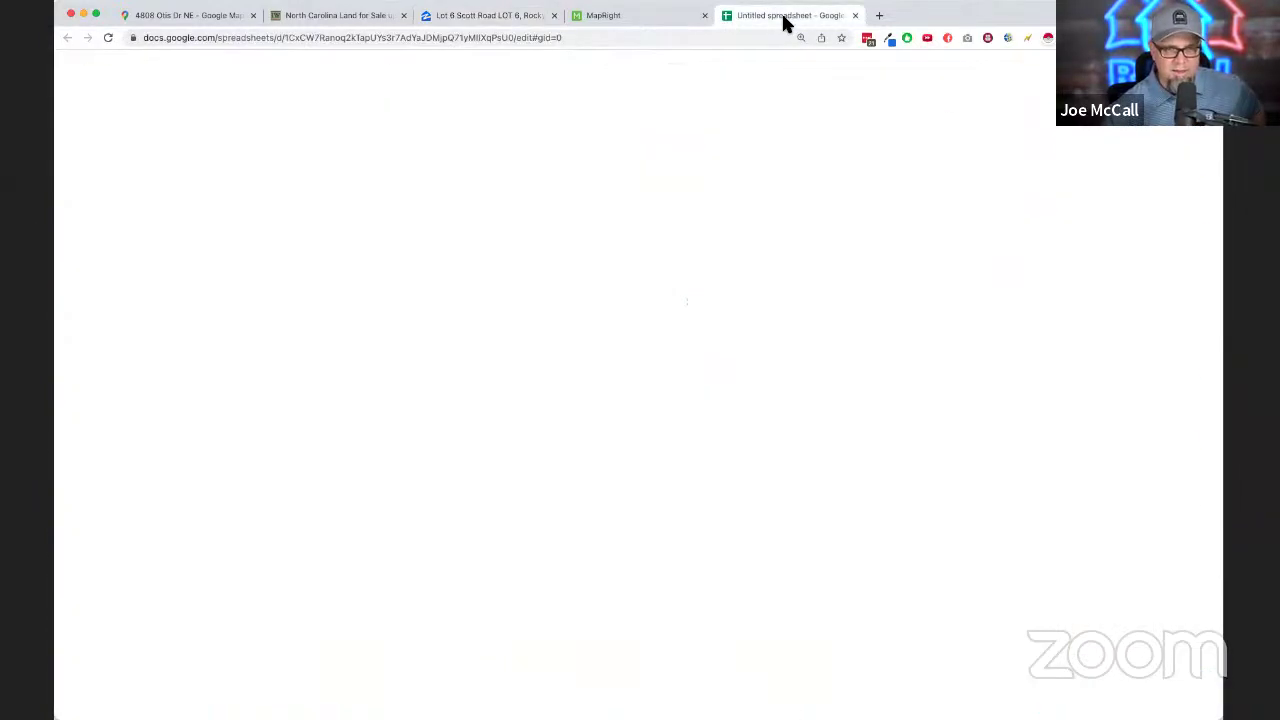
click(352, 415)
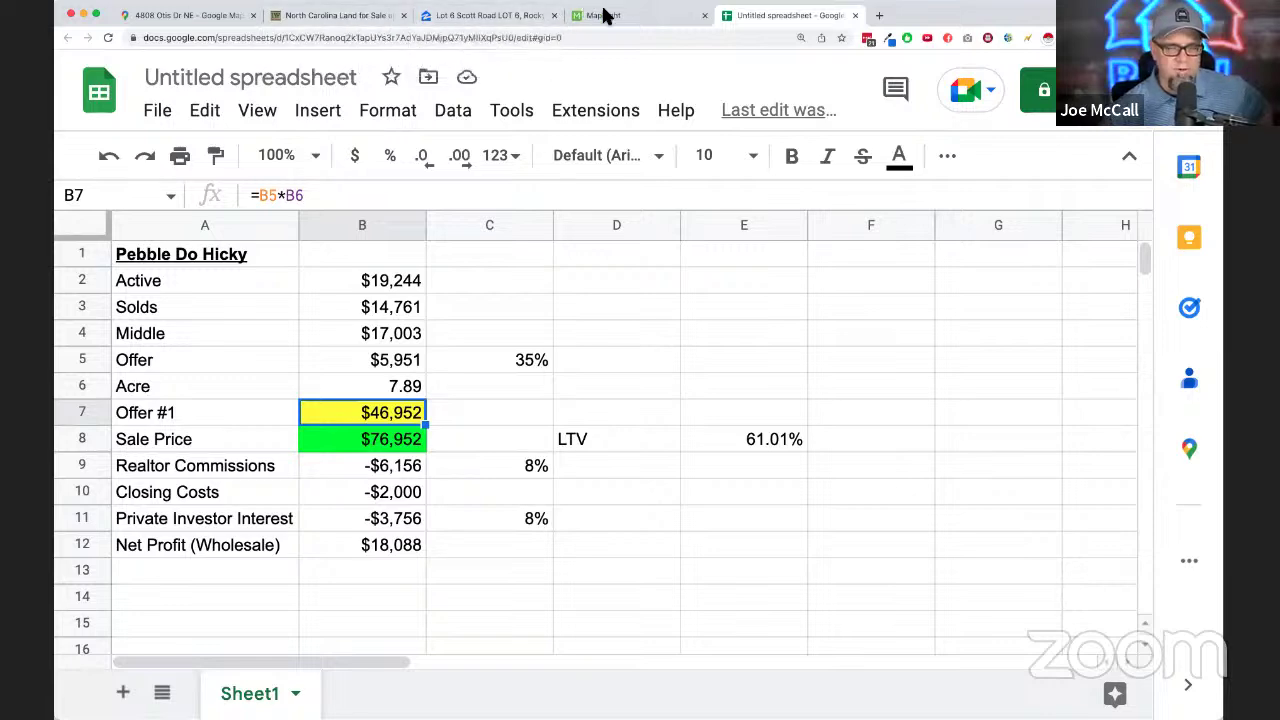
click(509, 15)
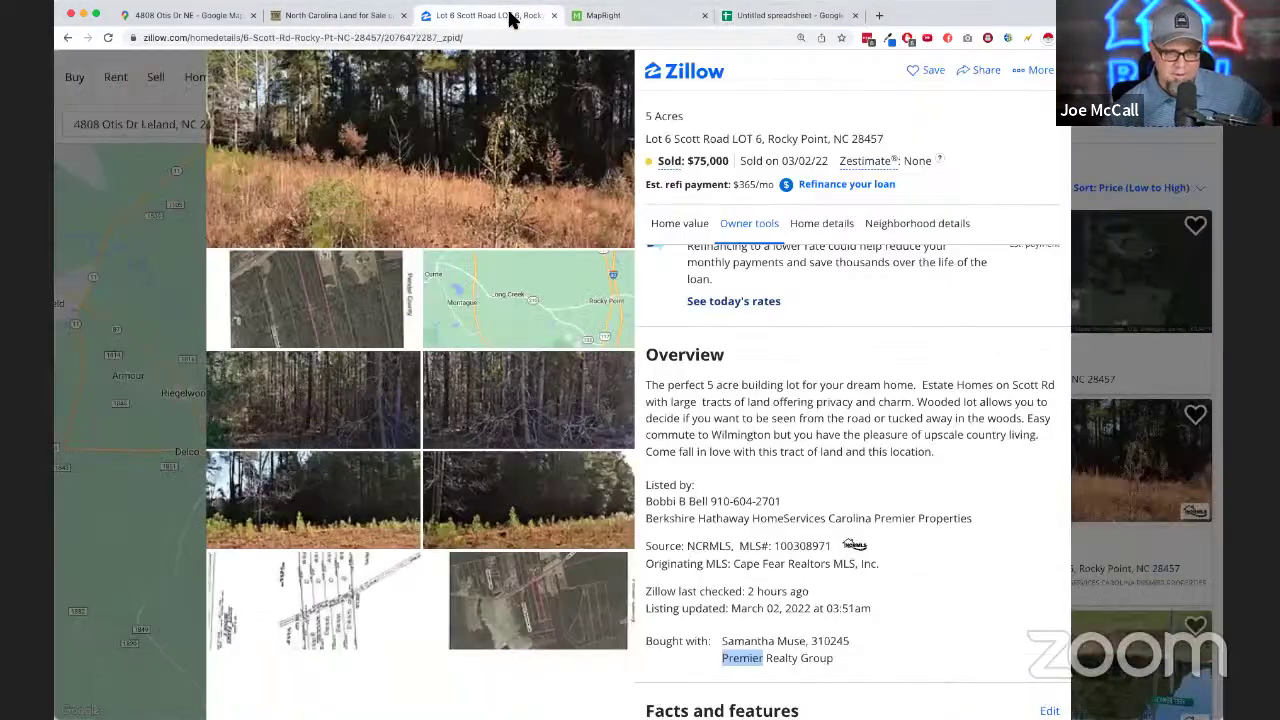
click(1063, 135)
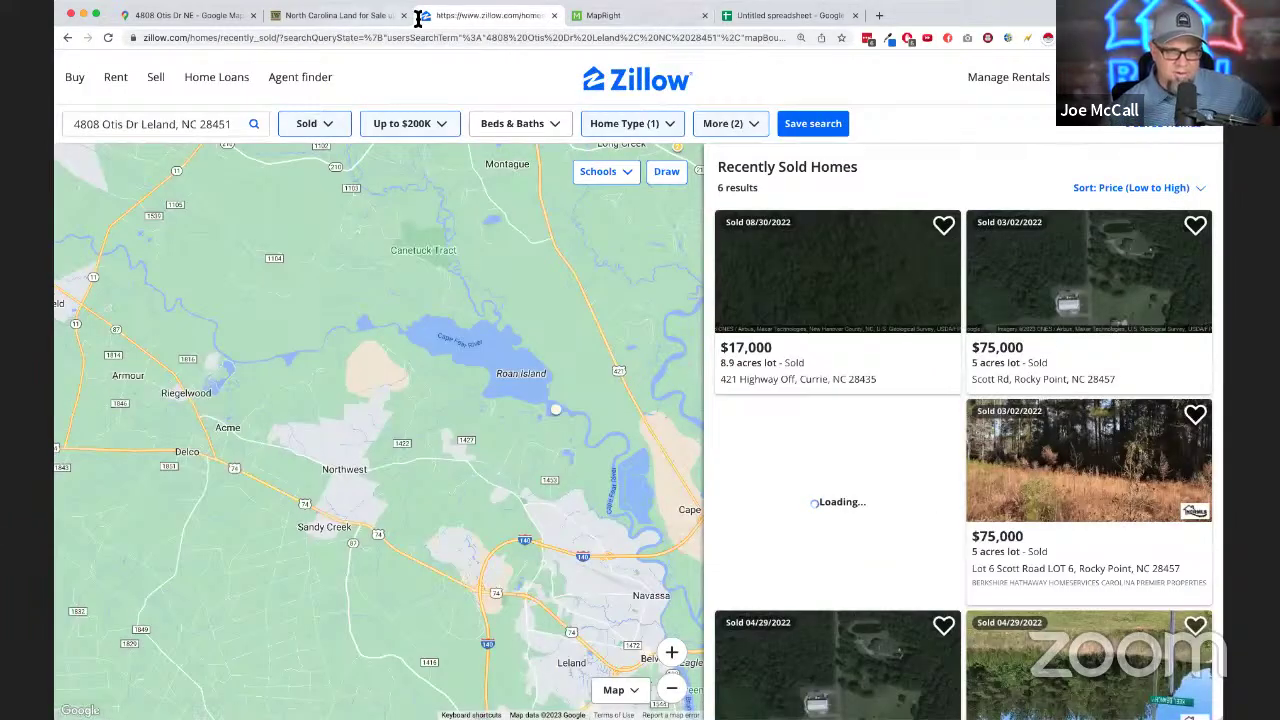
click(805, 17)
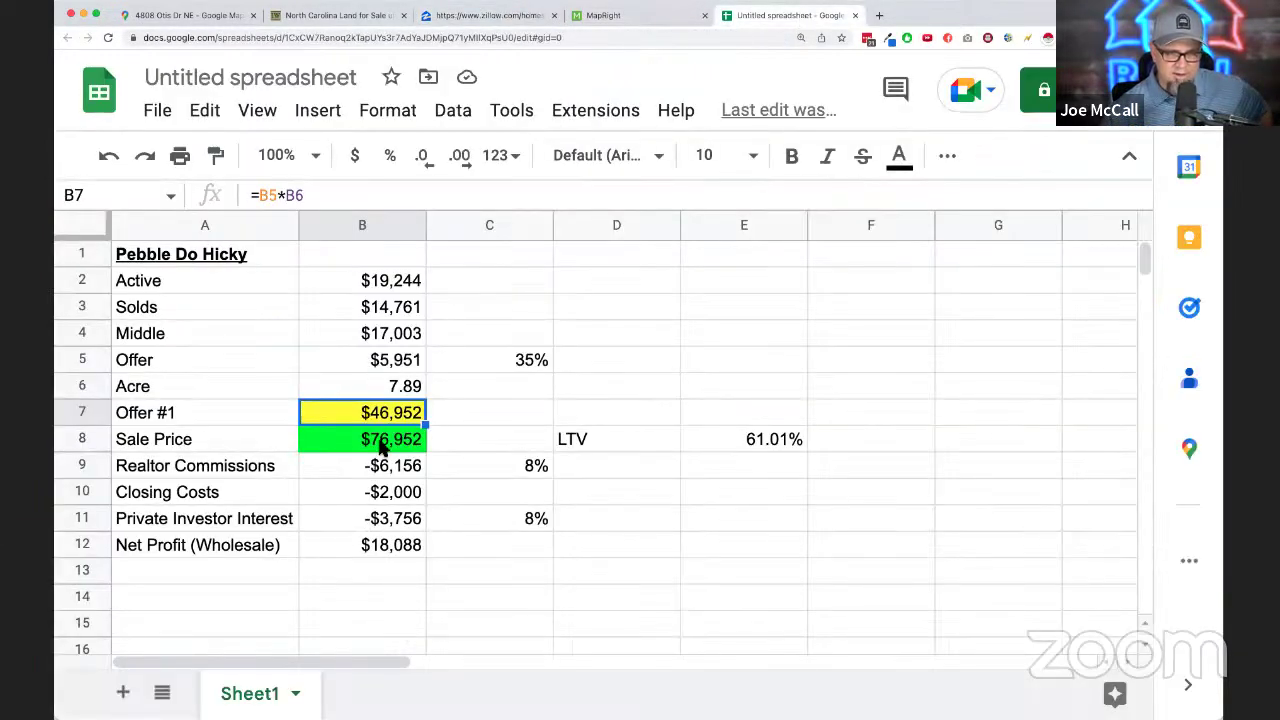
click(469, 17)
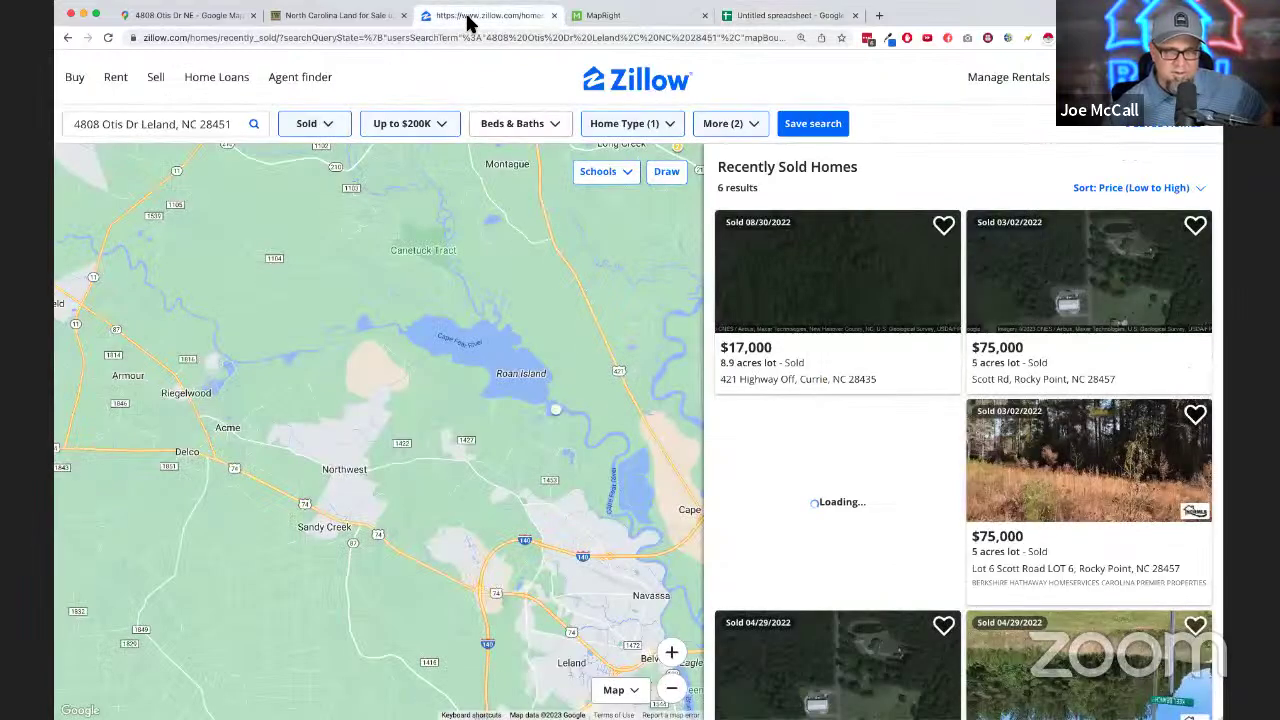
scroll(1014, 508, down, 1)
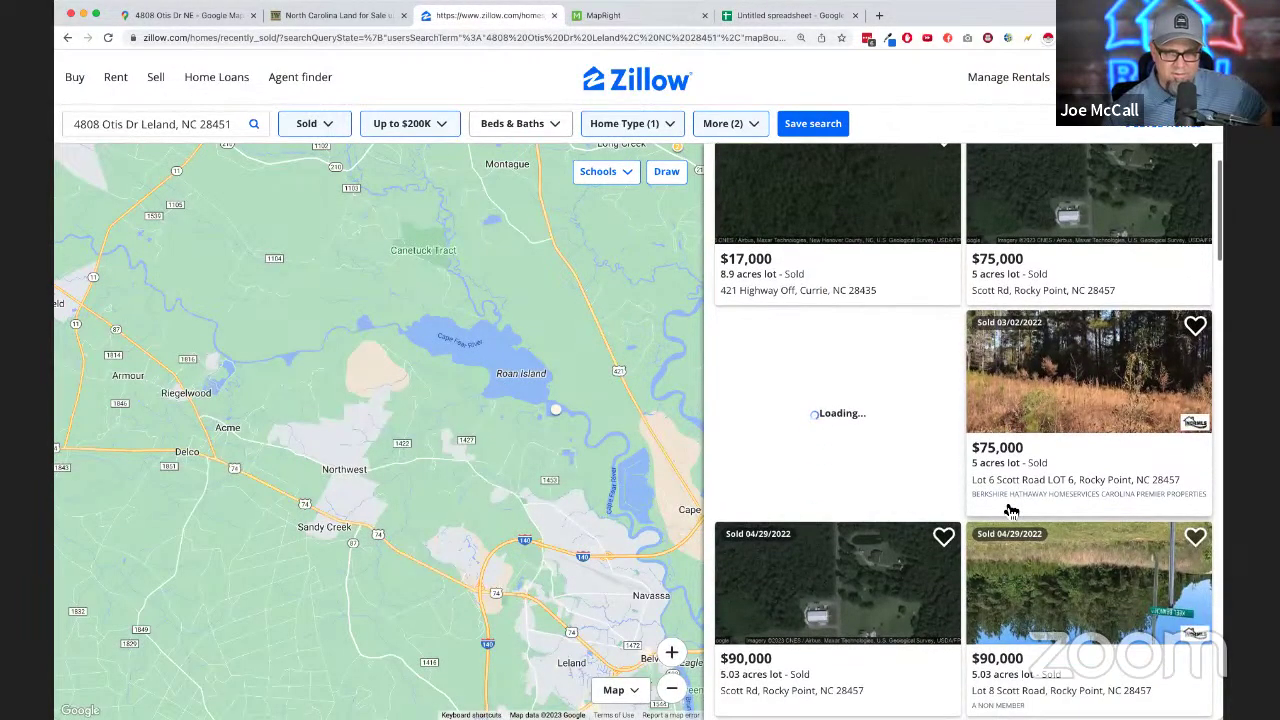
scroll(1046, 560, up, 1)
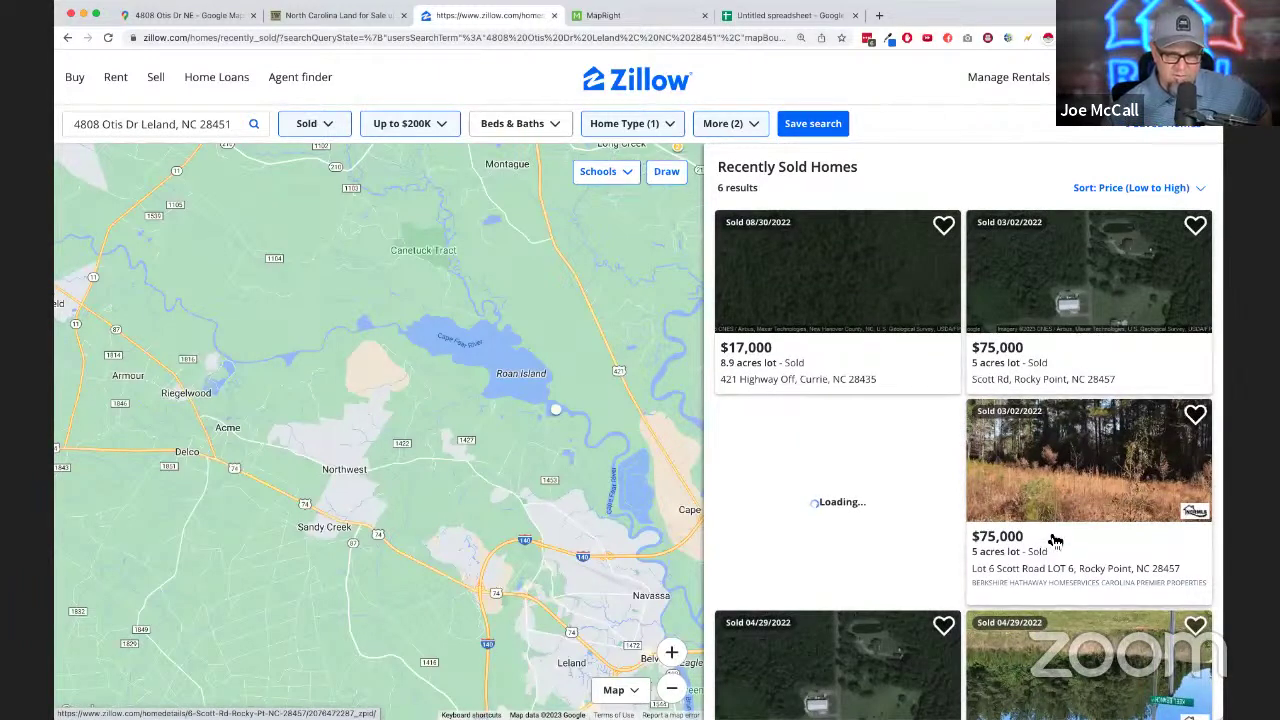
scroll(1057, 548, down, 2)
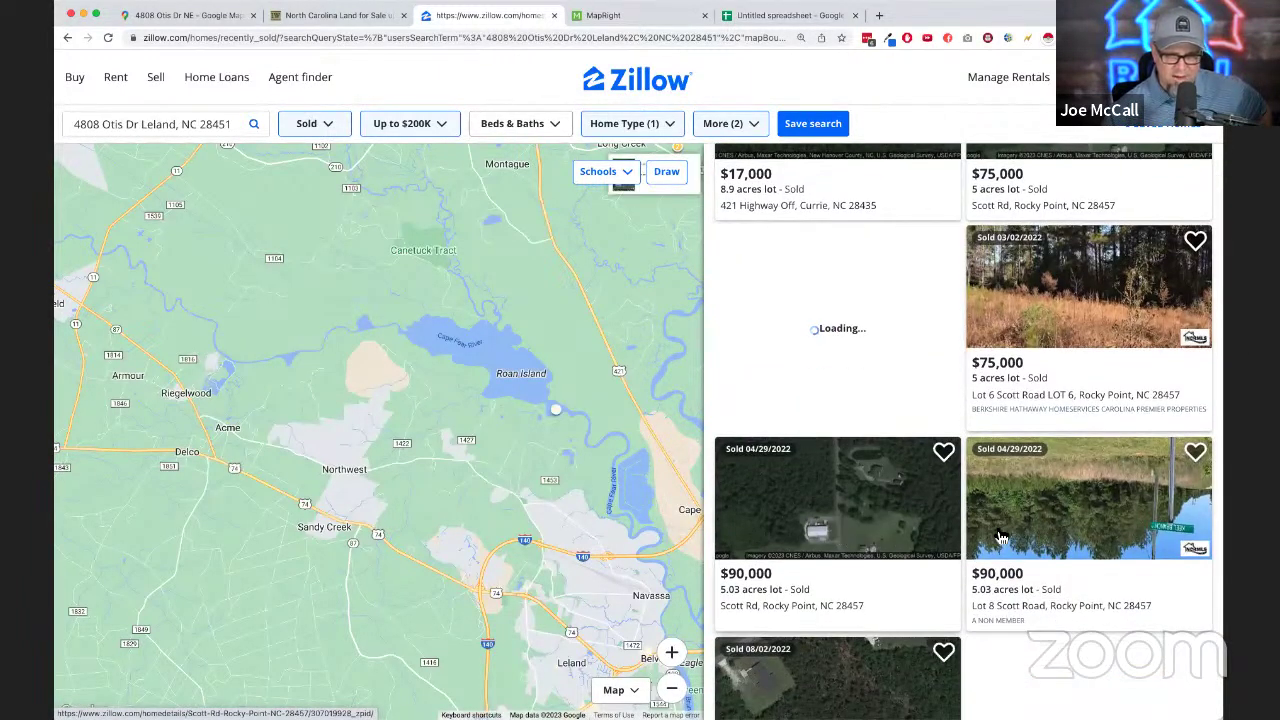
scroll(1050, 537, up, 2)
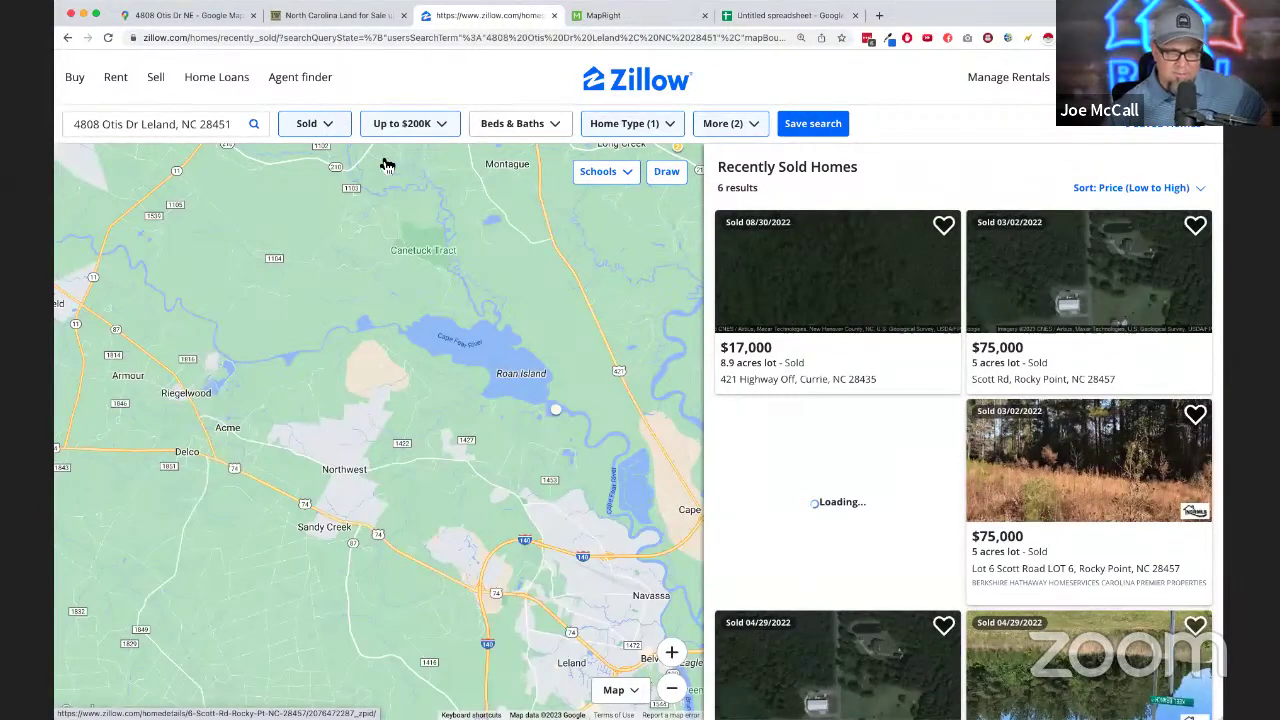
- Switch the land search back to for-sale properties and apply it
click(320, 123)
click(340, 168)
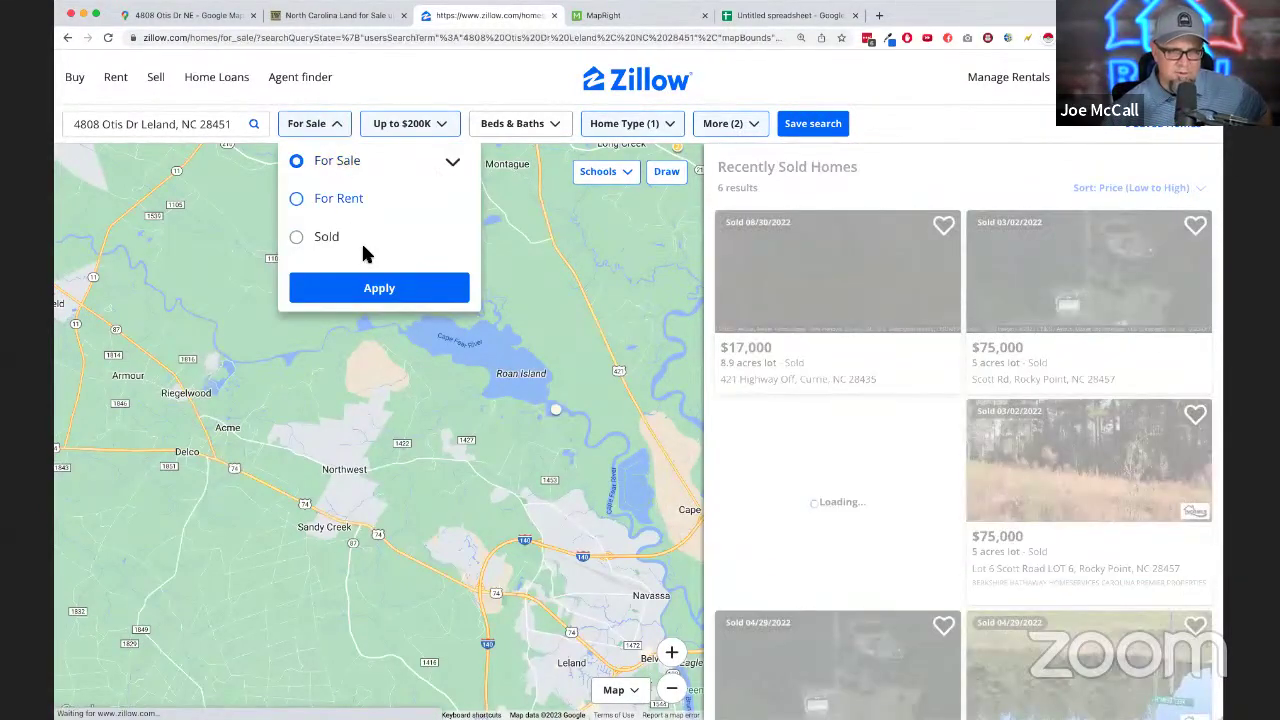
click(381, 289)
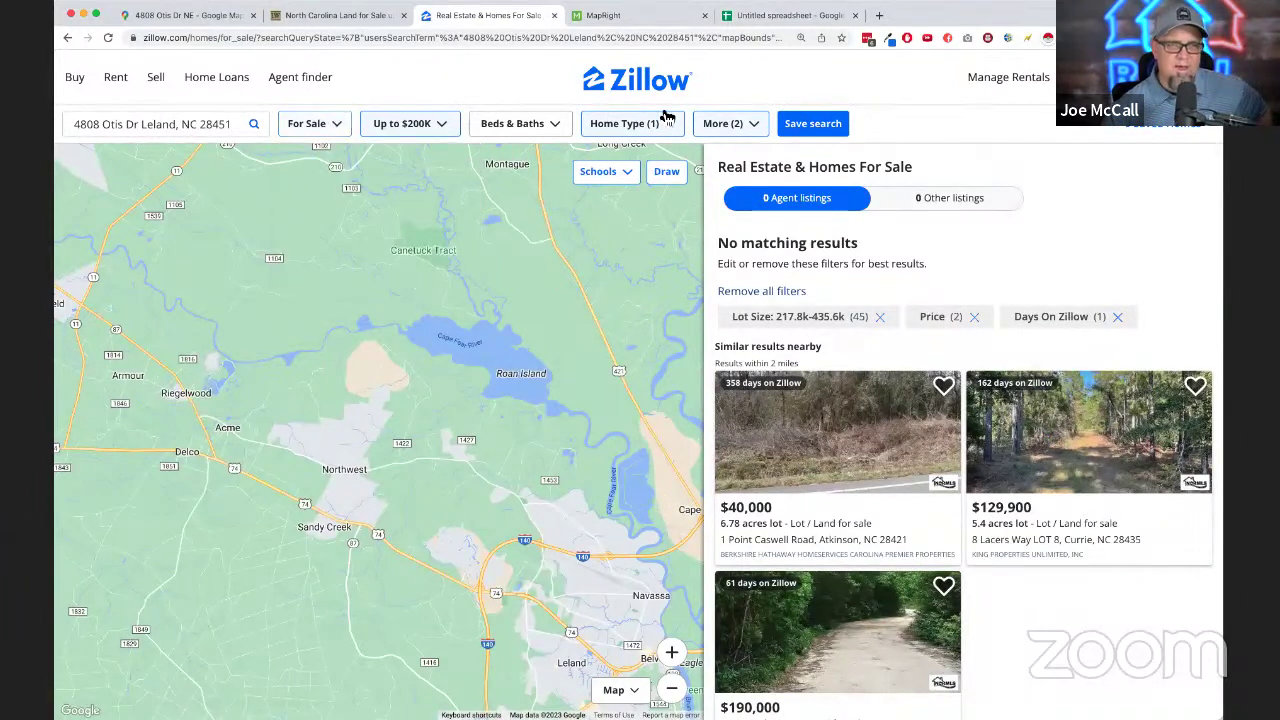
- Set the Days on Zillow filter to Any for the for-sale land search and apply it
click(729, 123)
scroll(660, 400, down, 10)
click(514, 540)
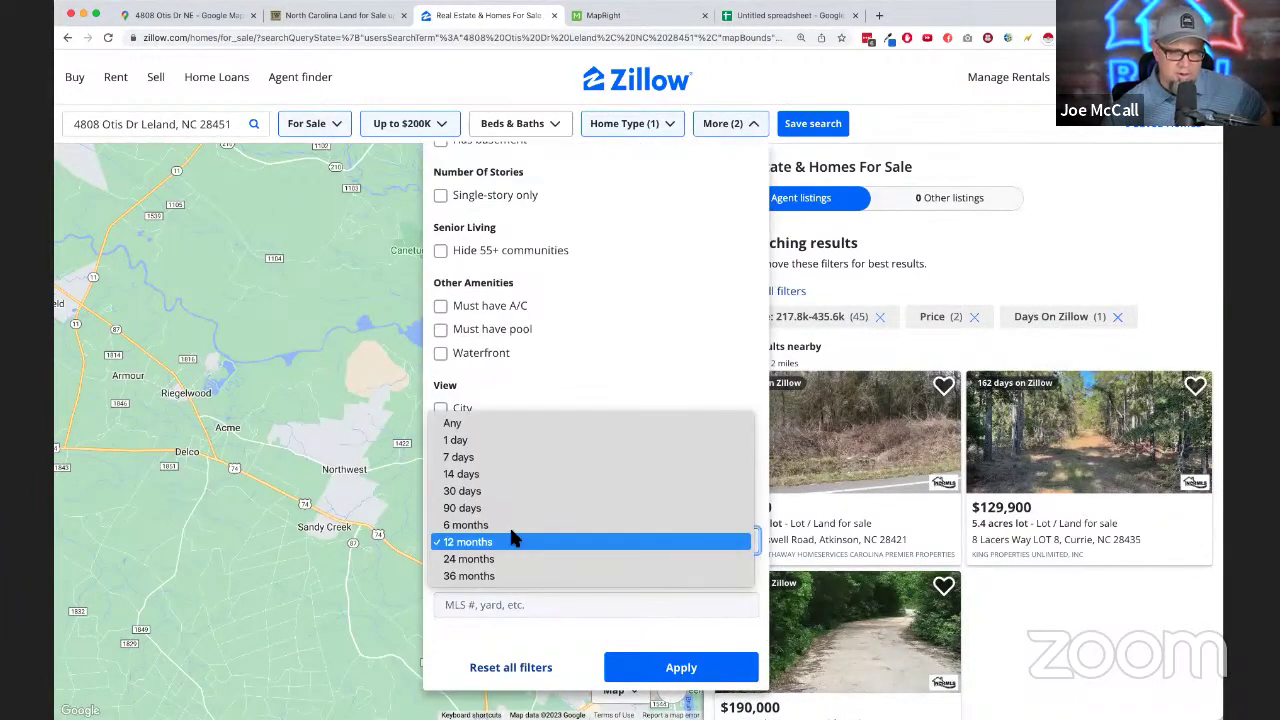
key(Escape)
key(a)
click(681, 667)
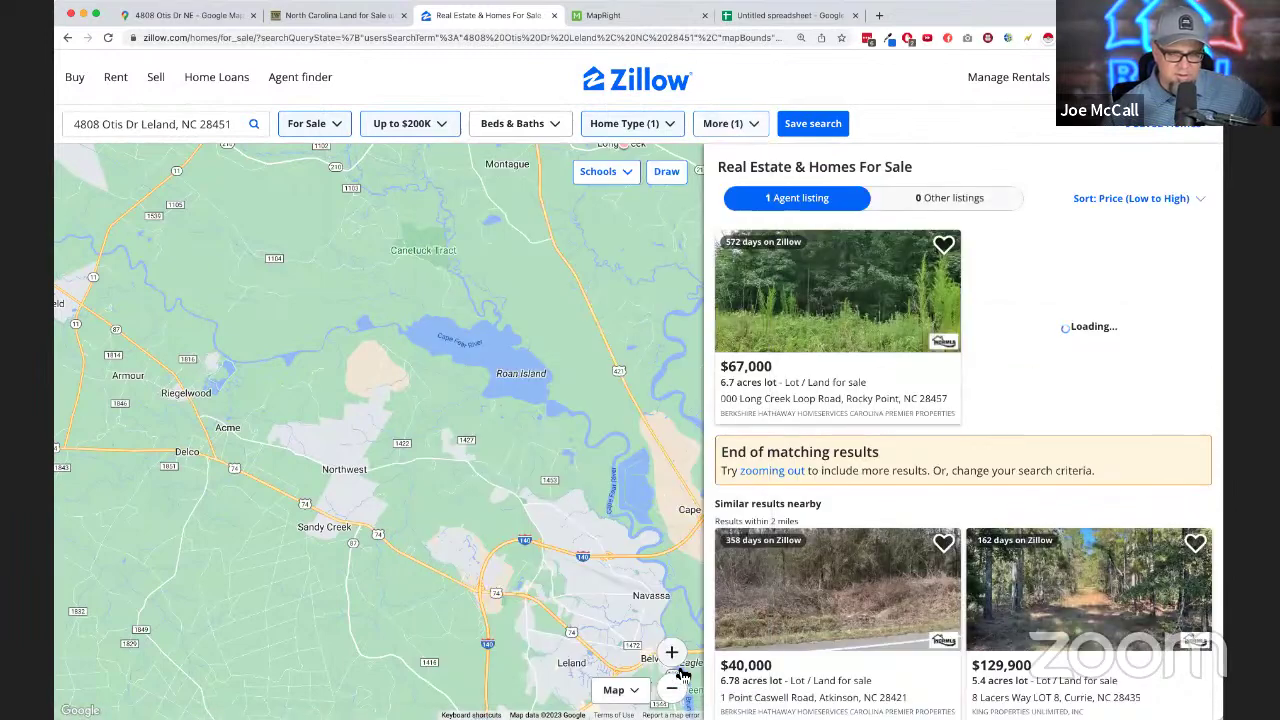
- Review the additional search filters, including the lot size of 5 to 10 acres, and reapply them
click(729, 123)
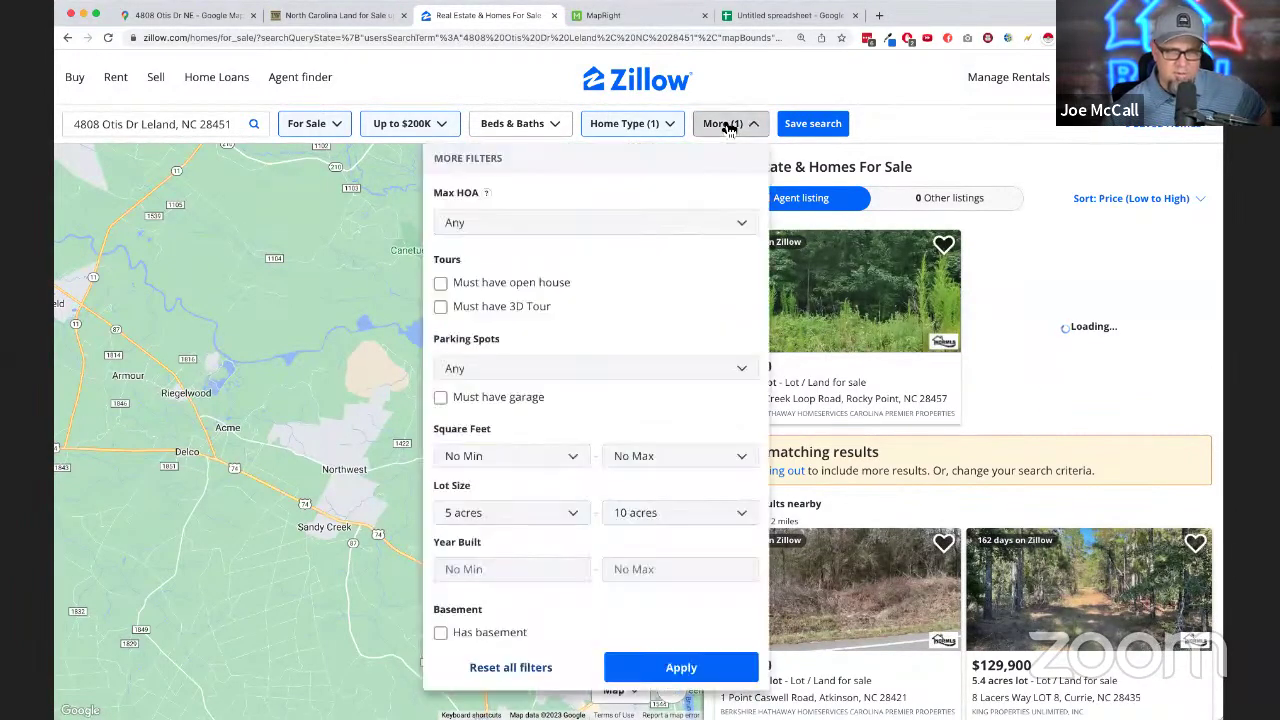
scroll(650, 400, down, 10)
scroll(632, 445, up, 10)
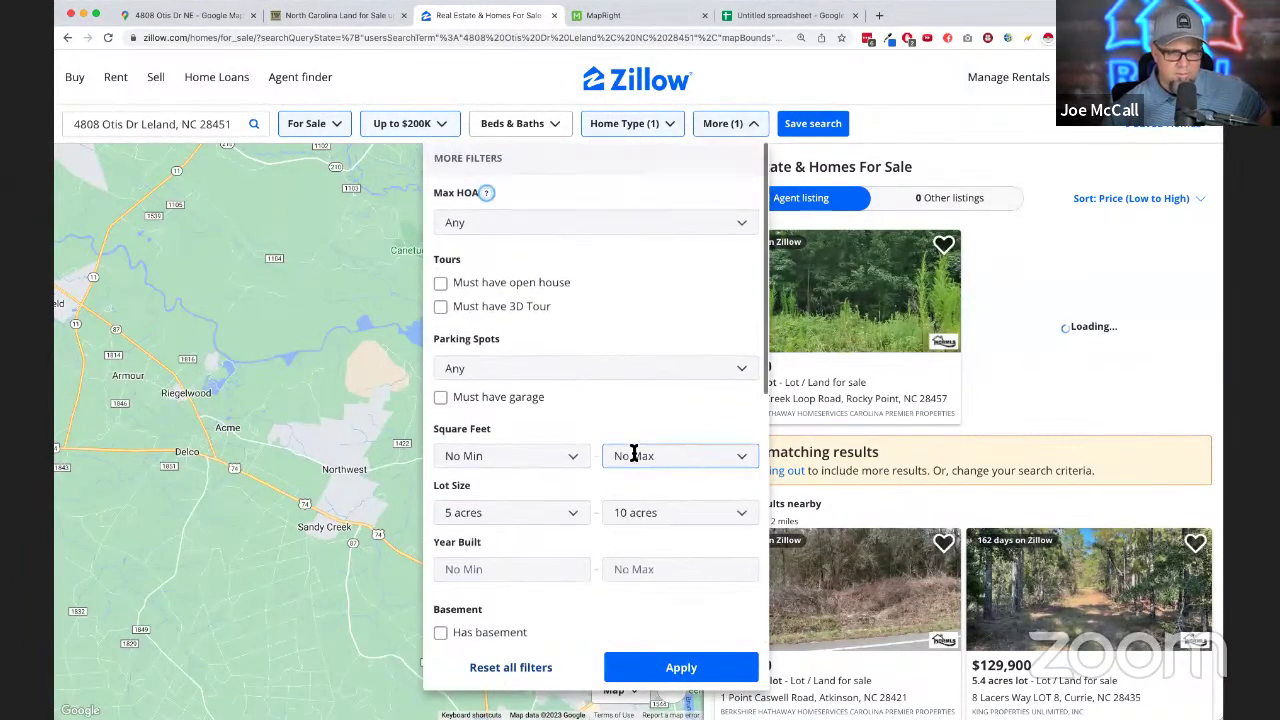
click(680, 670)
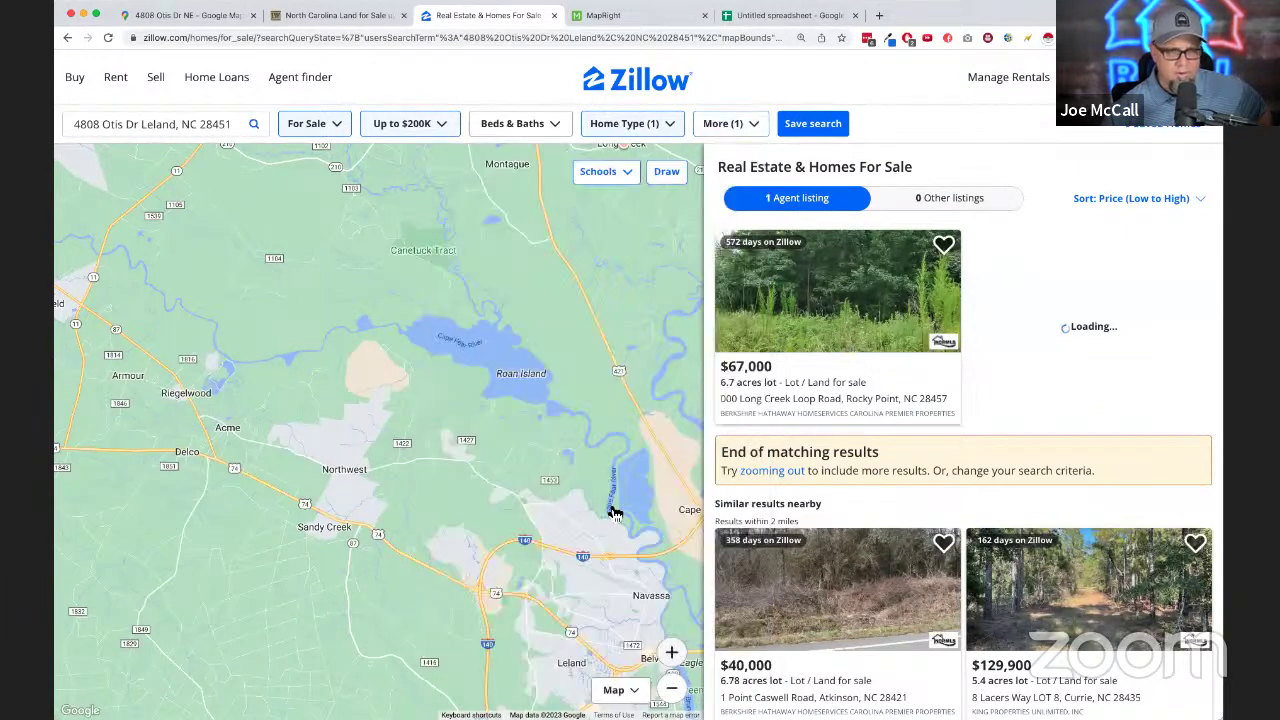
- Widen the area searched and compare the for-sale listings' prices and acreages with Offer #1 and the sale price in the spreadsheet
click(671, 692)
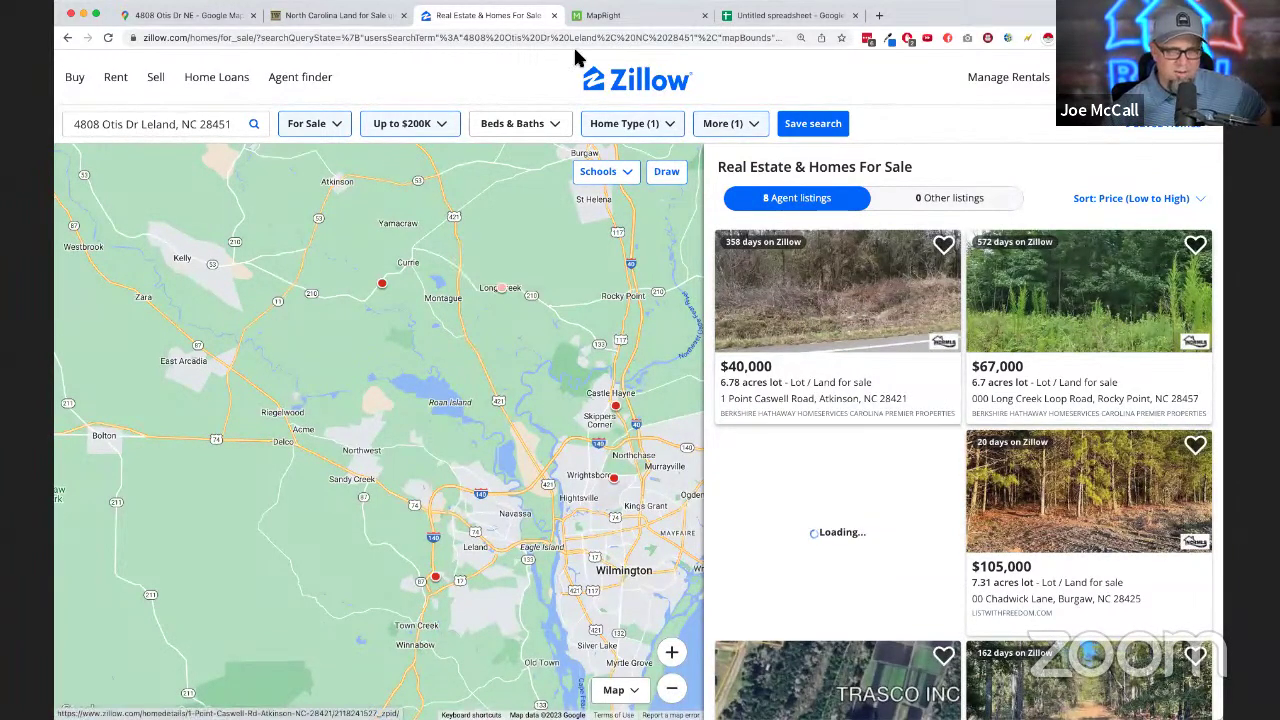
click(758, 20)
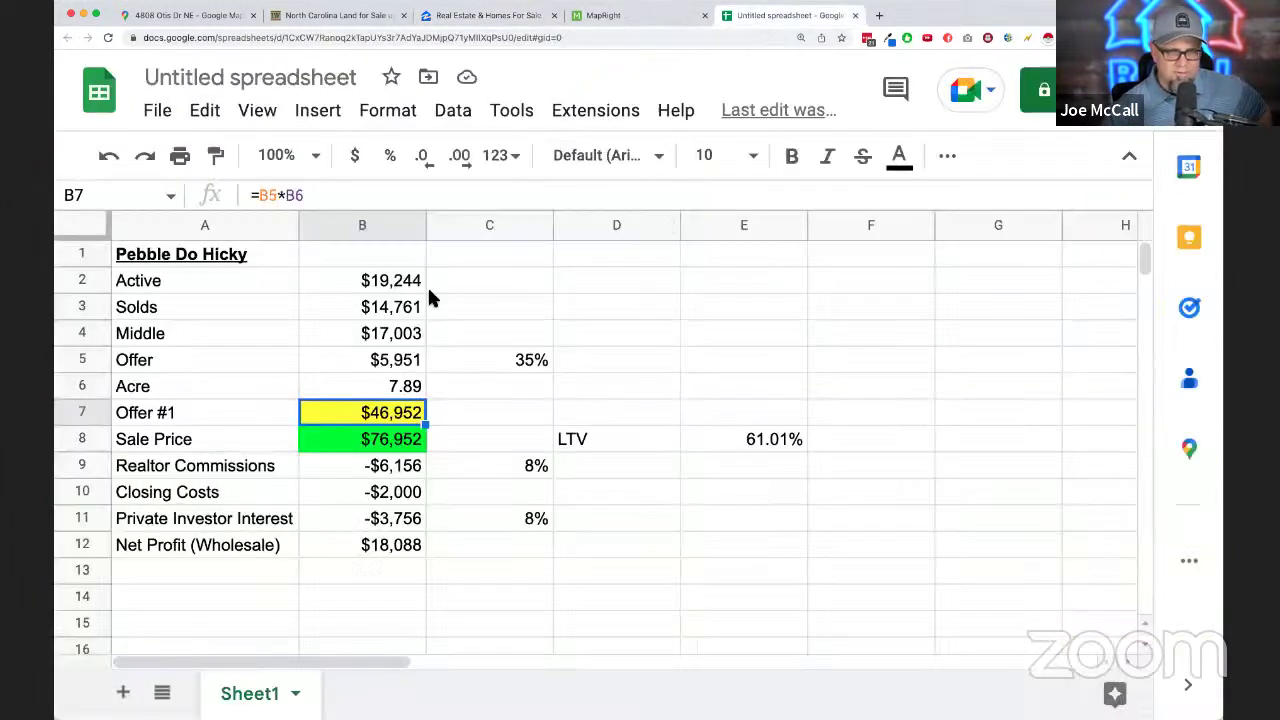
click(466, 16)
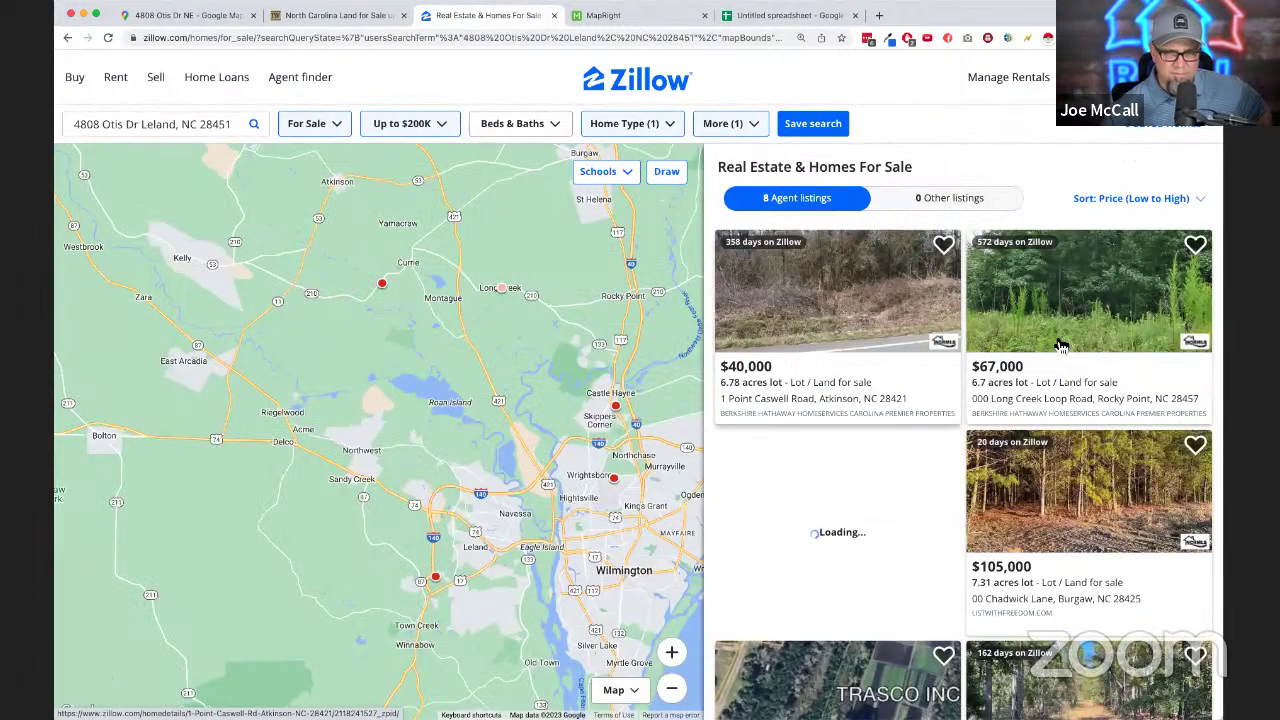
scroll(1080, 549, down, 1)
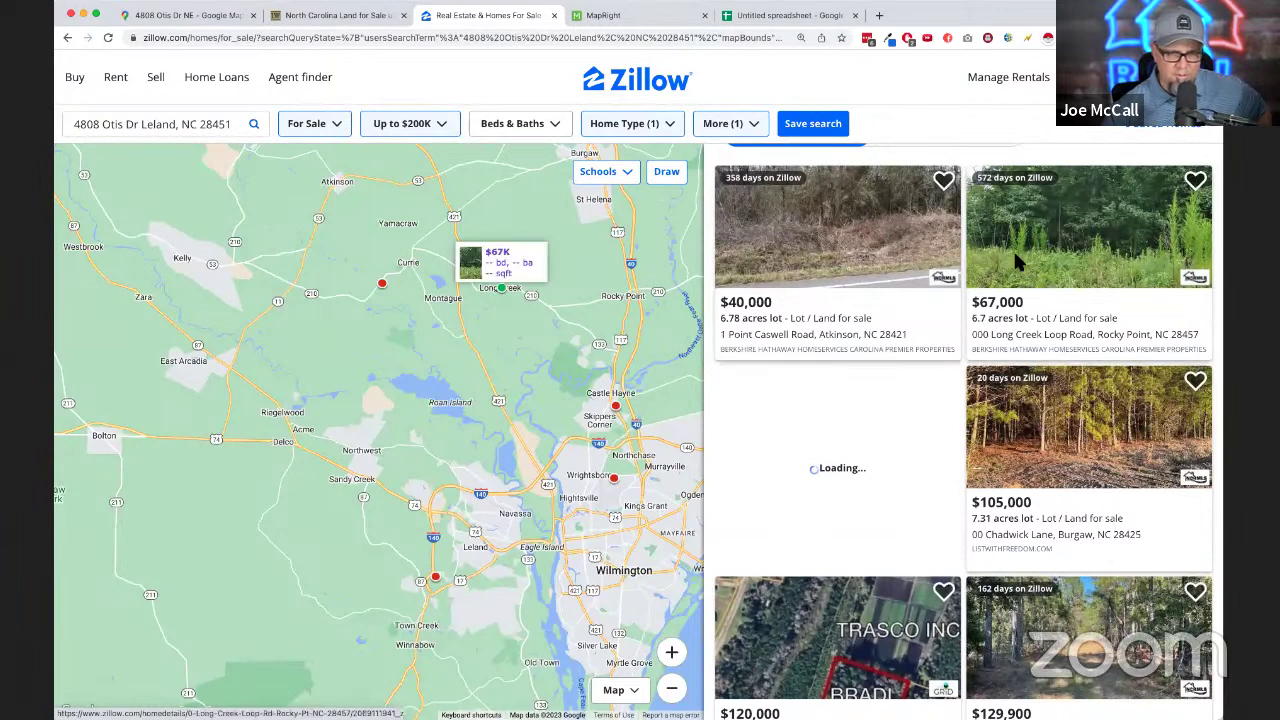
scroll(1058, 401, up, 1)
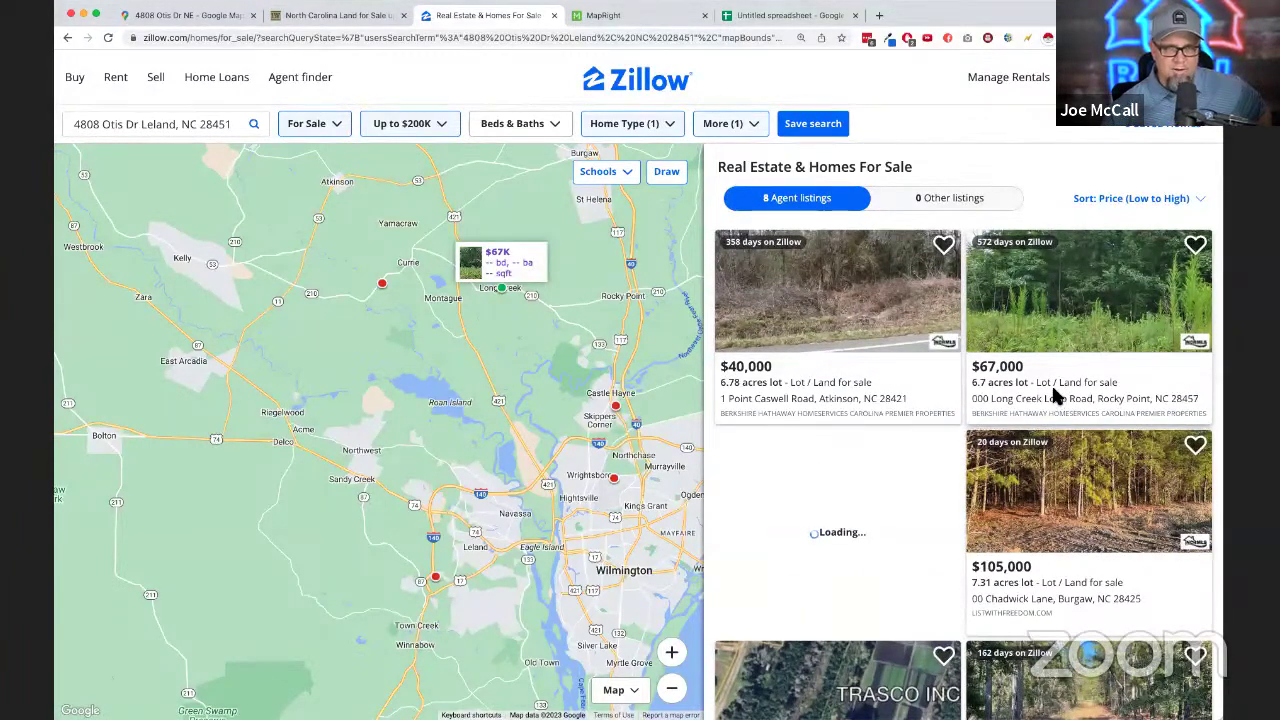
- Open the PRYCD land-pricing site in a new browser tab and Land.com in another
click(879, 15)
text(pryc)
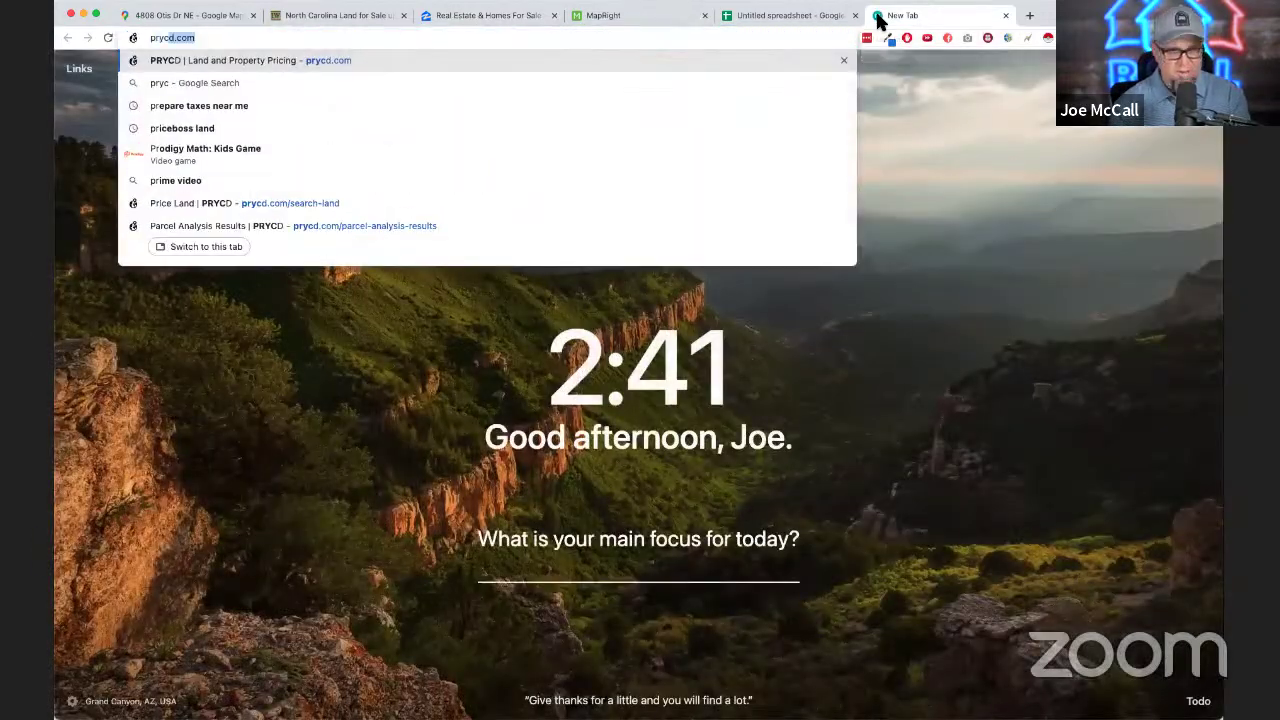
key(Return)
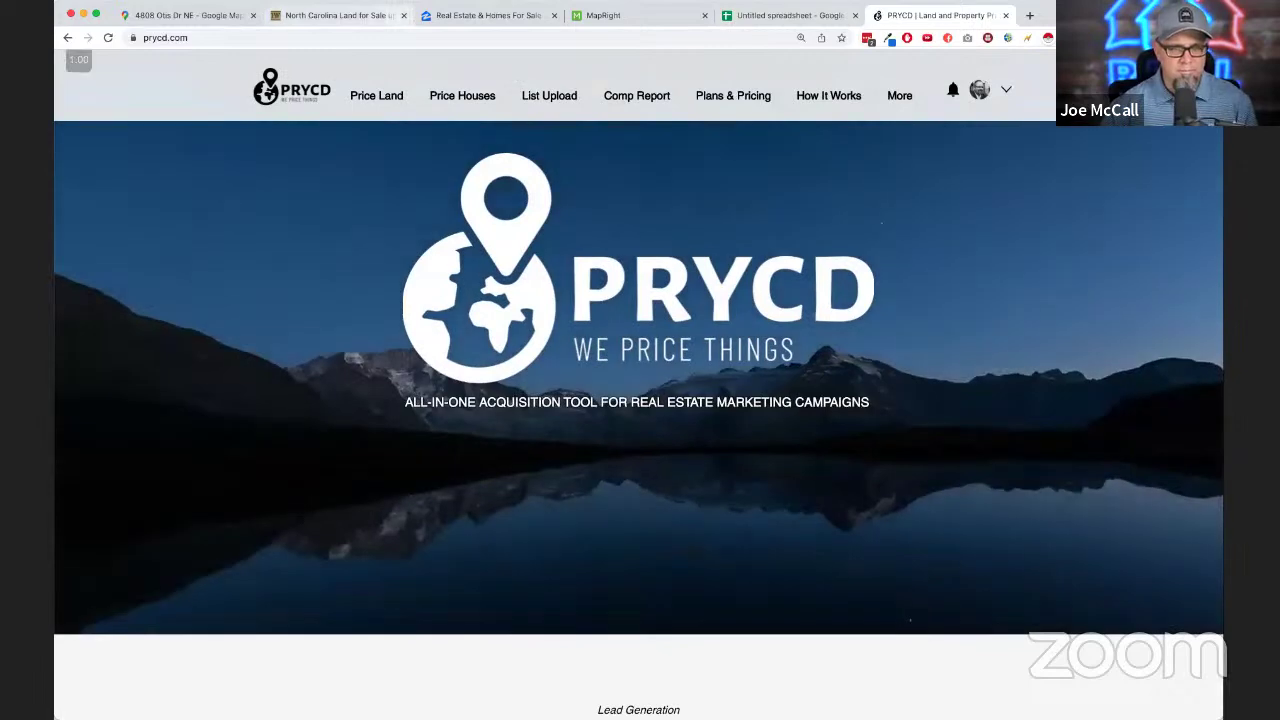
click(1030, 15)
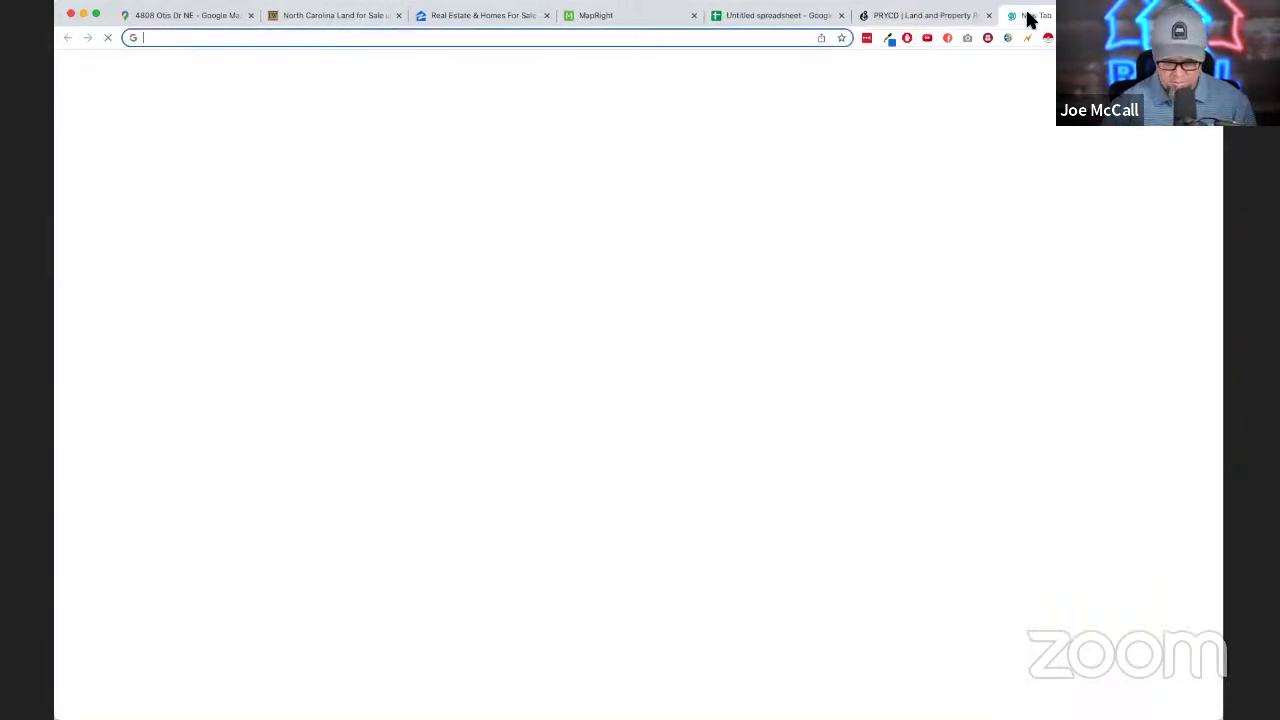
text(land.)
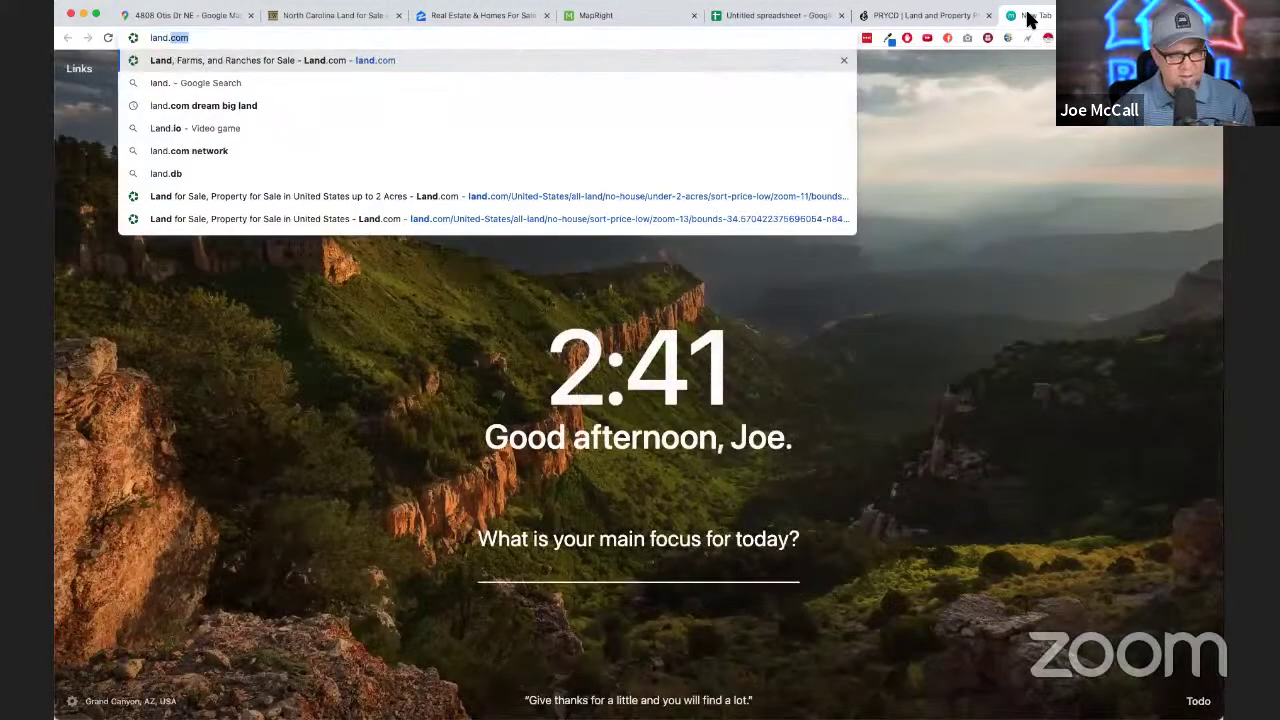
key(Return)
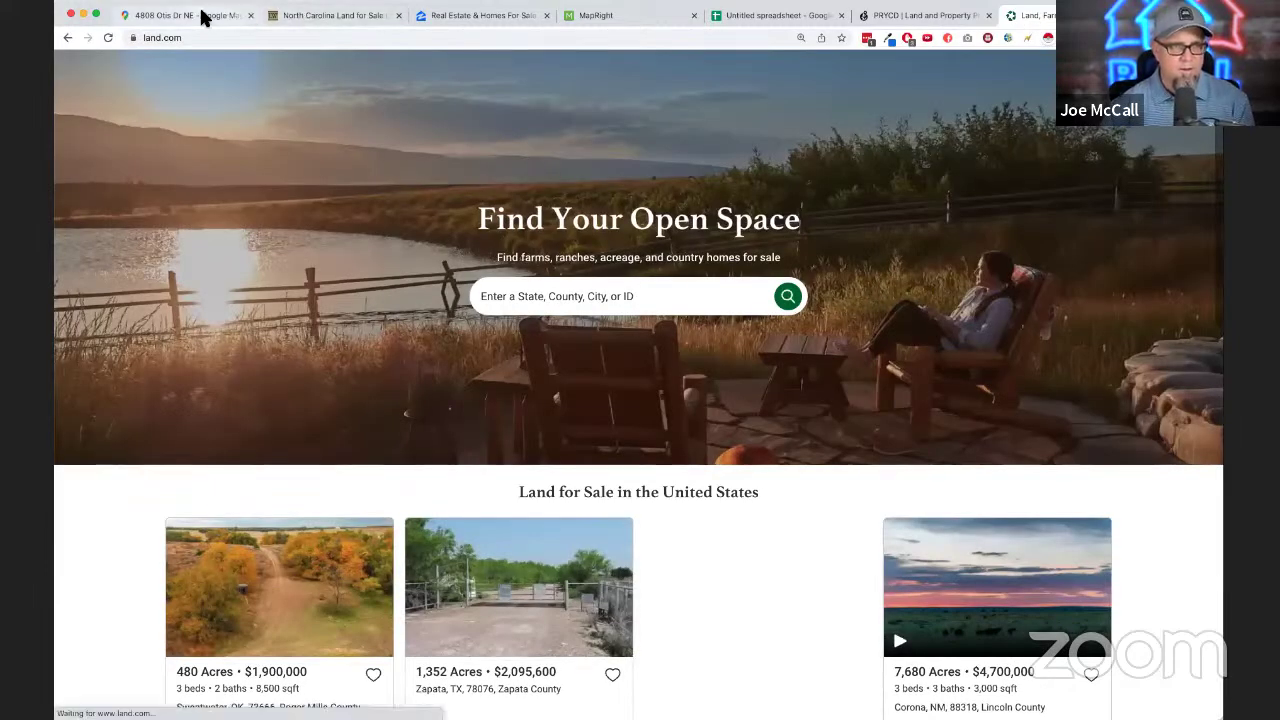
- Check the parcel's ZIP code in Google Maps, then search Land.com for 28451, North Carolina, and show the listings in map view
click(200, 15)
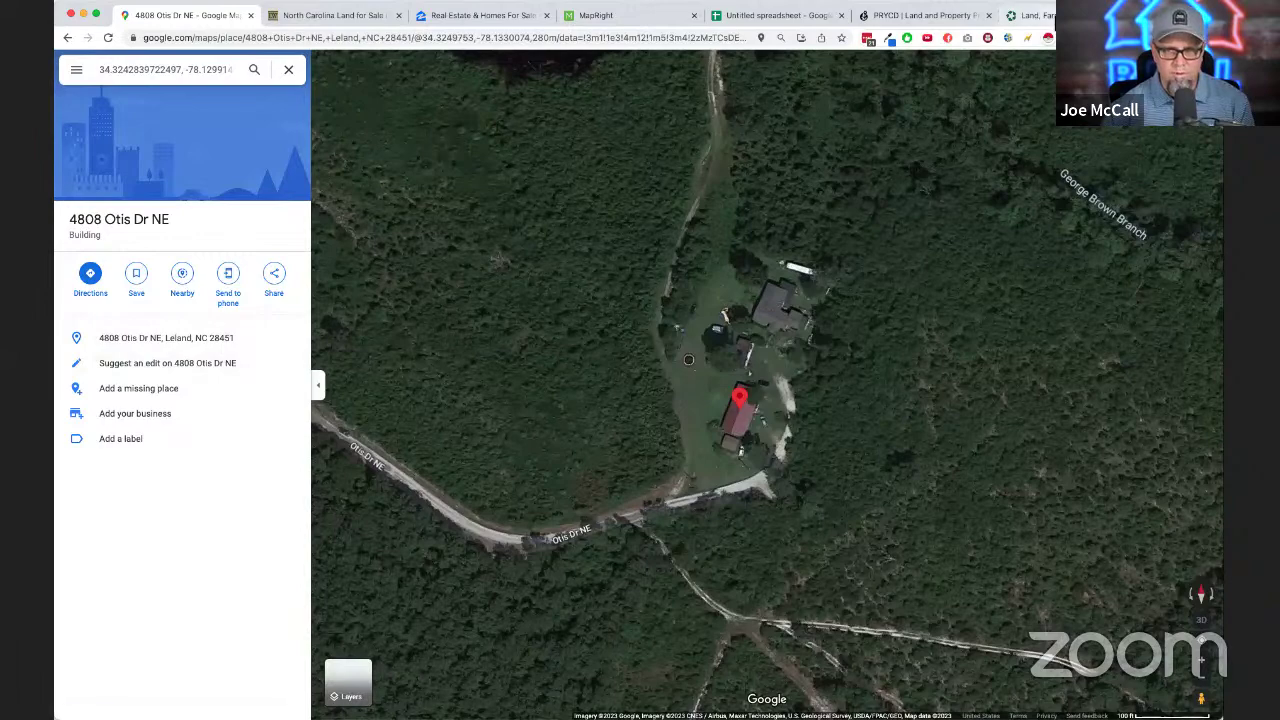
click(1030, 15)
click(604, 298)
text(28451)
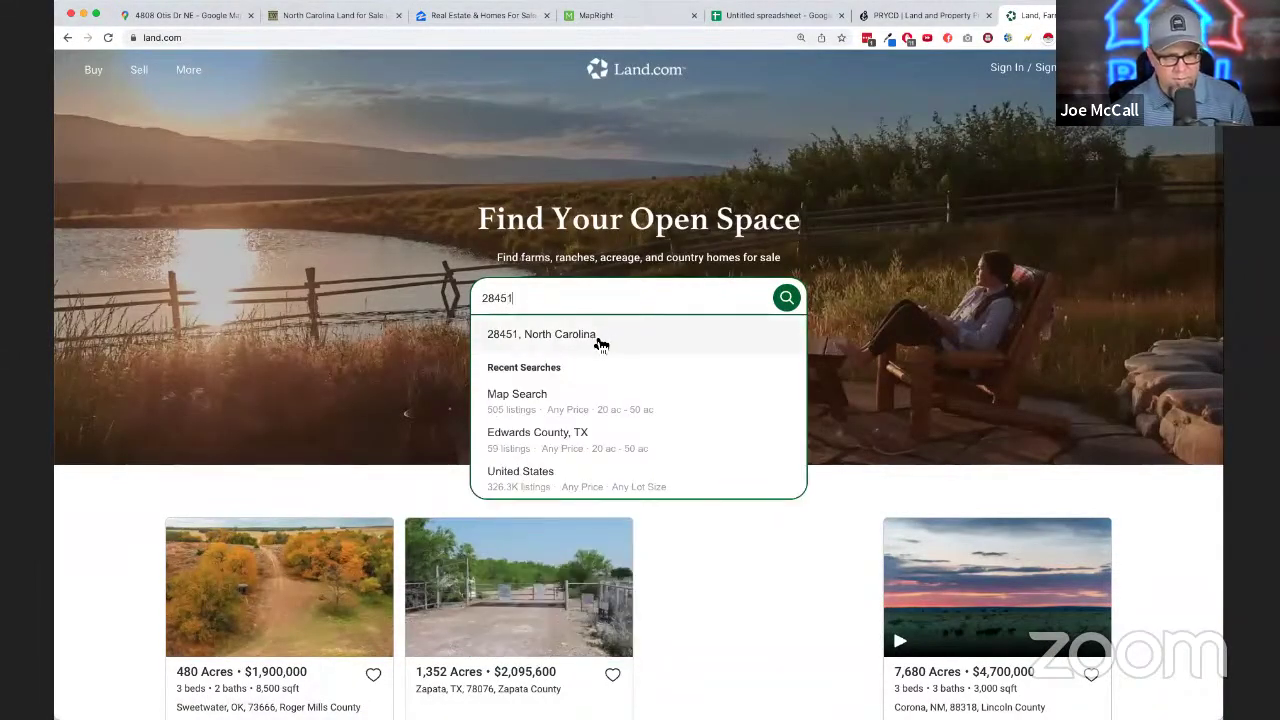
click(596, 336)
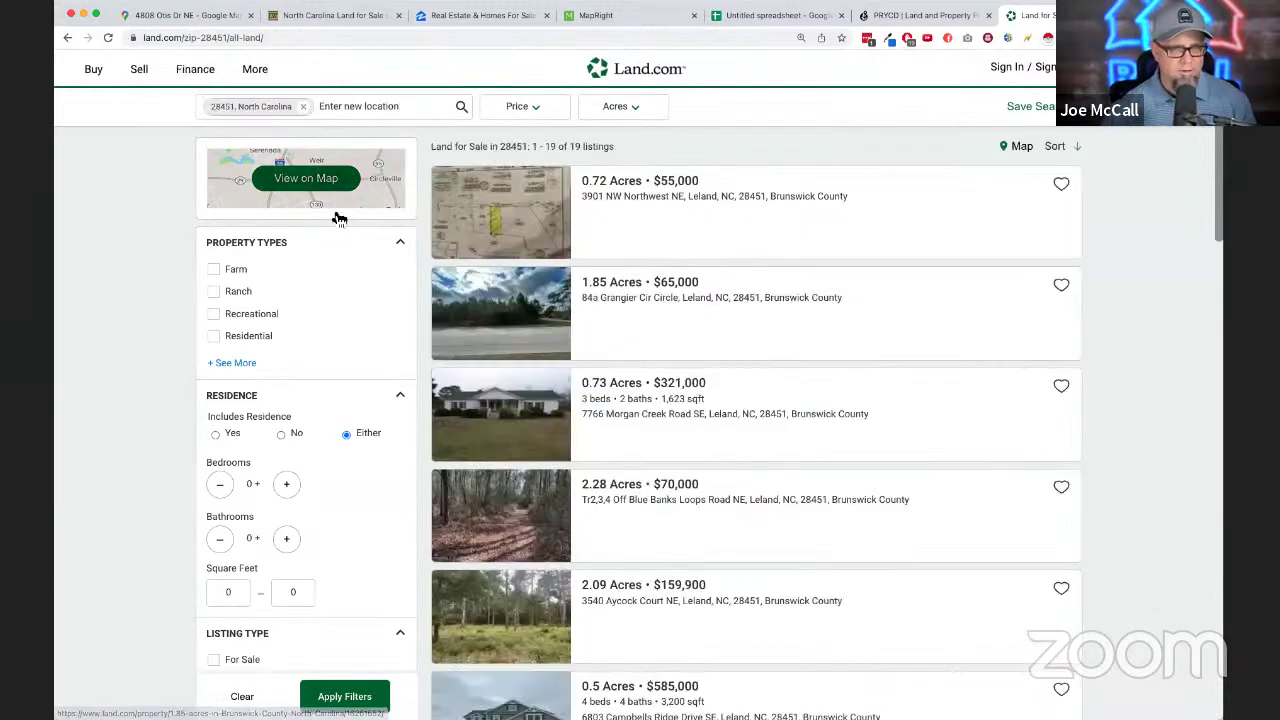
click(310, 180)
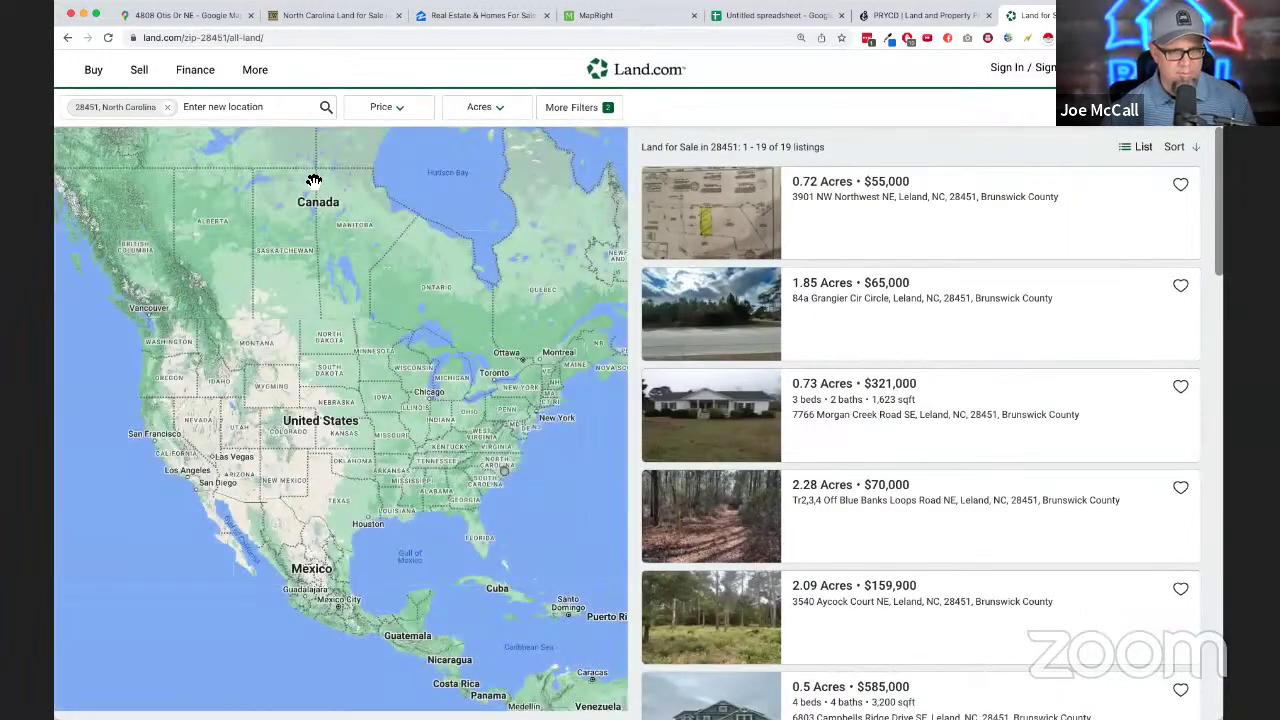
- Bring the Land.com map in on the Leland and Wilmington area of North Carolina
scroll(526, 484, up, 2)
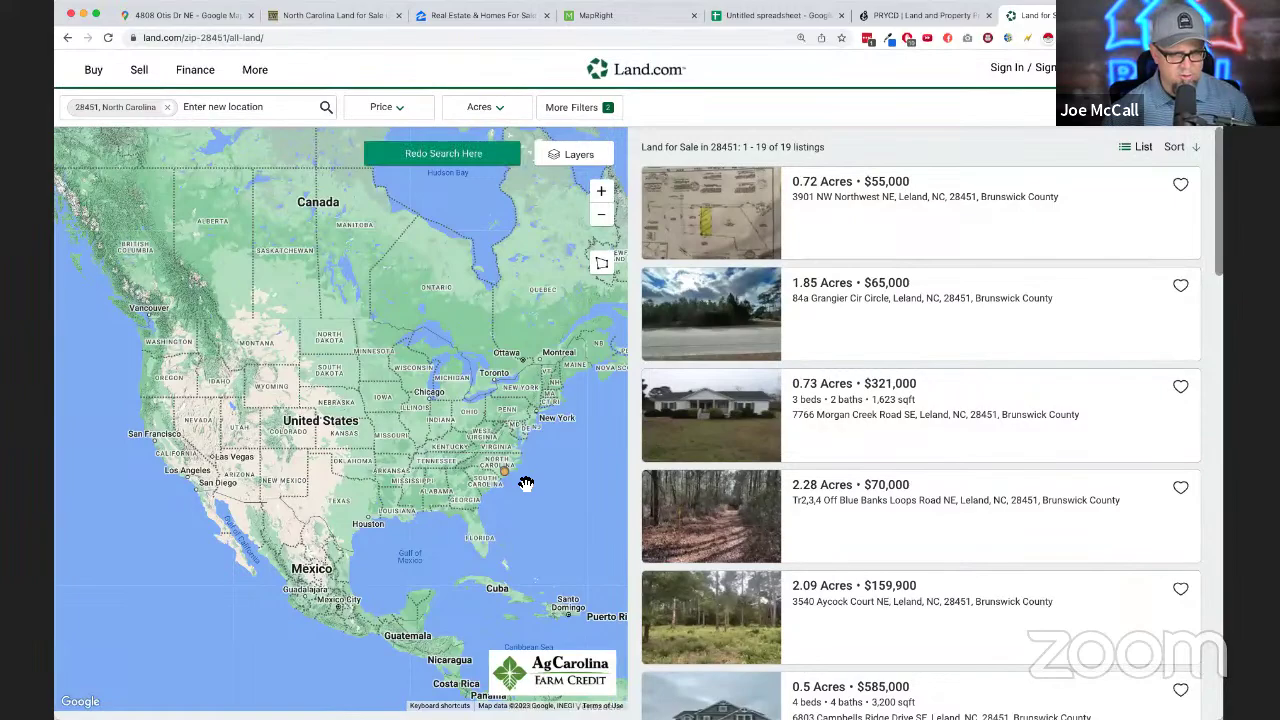
scroll(526, 484, up, 3)
scroll(417, 477, up, 3)
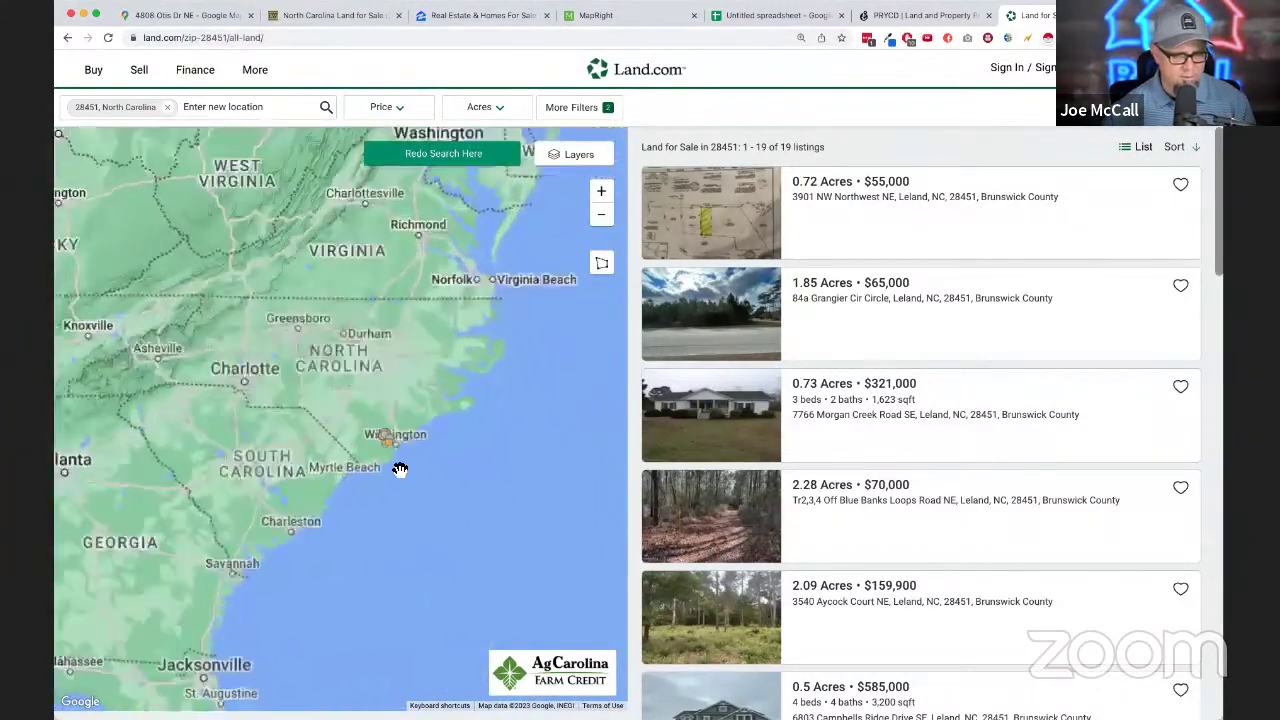
scroll(386, 461, up, 3)
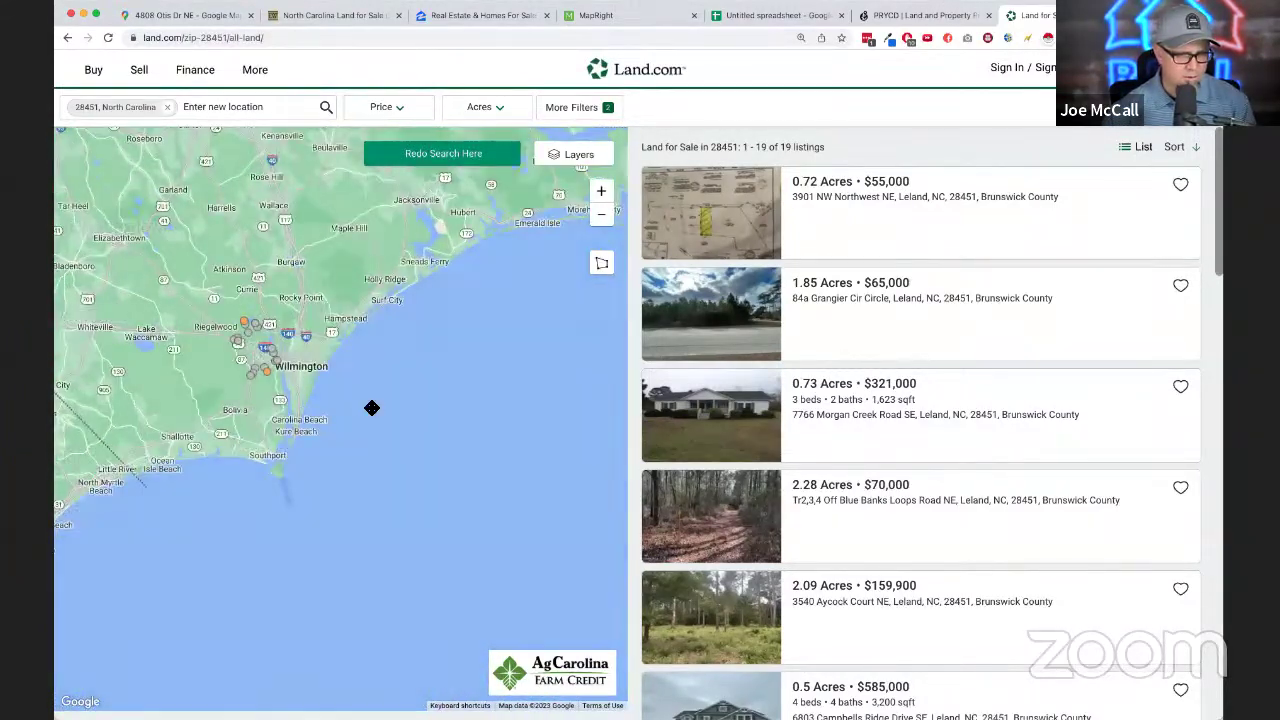
drag(389, 449, 343, 449)
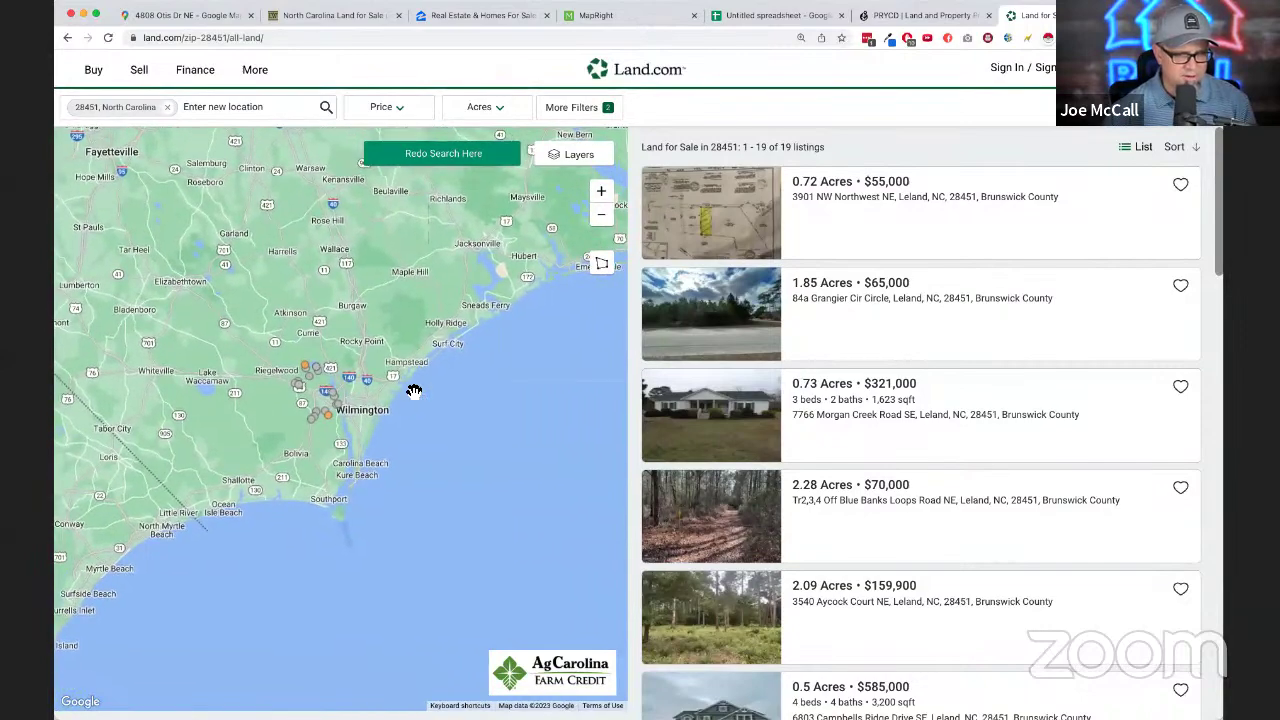
click(601, 191)
drag(344, 404, 424, 490)
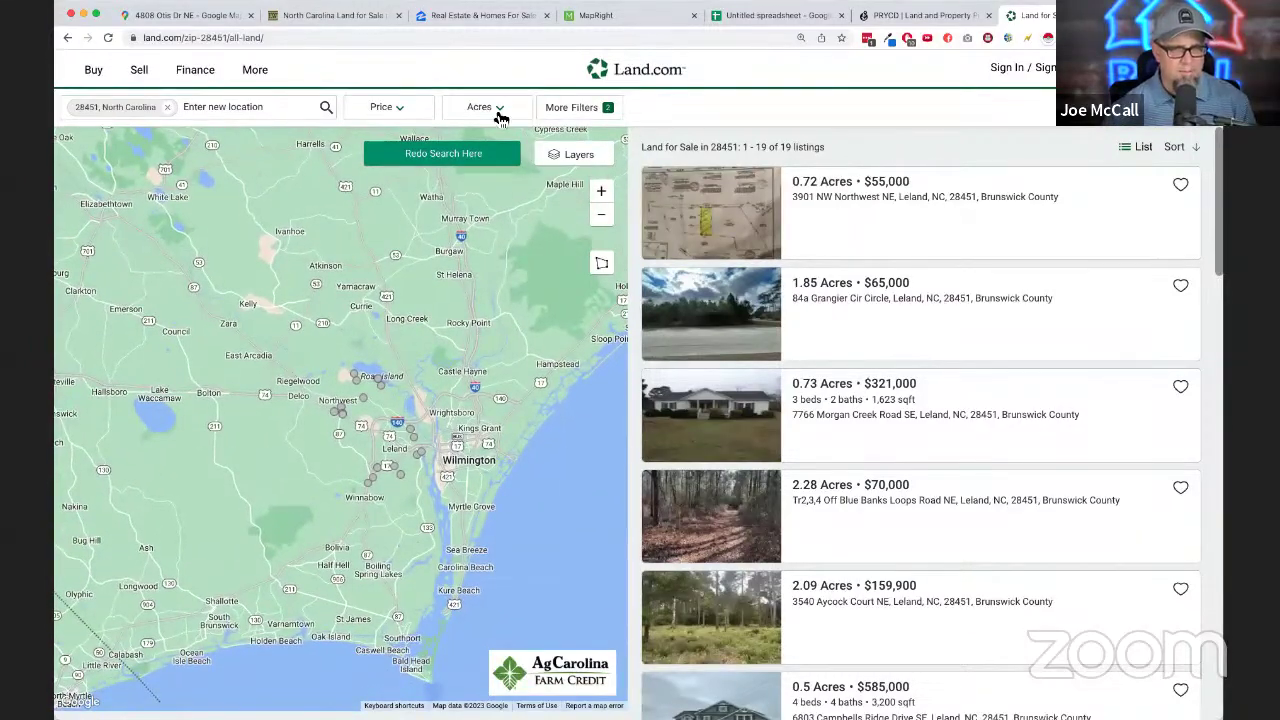
- Limit the Land.com search to parcels between 5 and 10 acres
click(498, 108)
text(4)
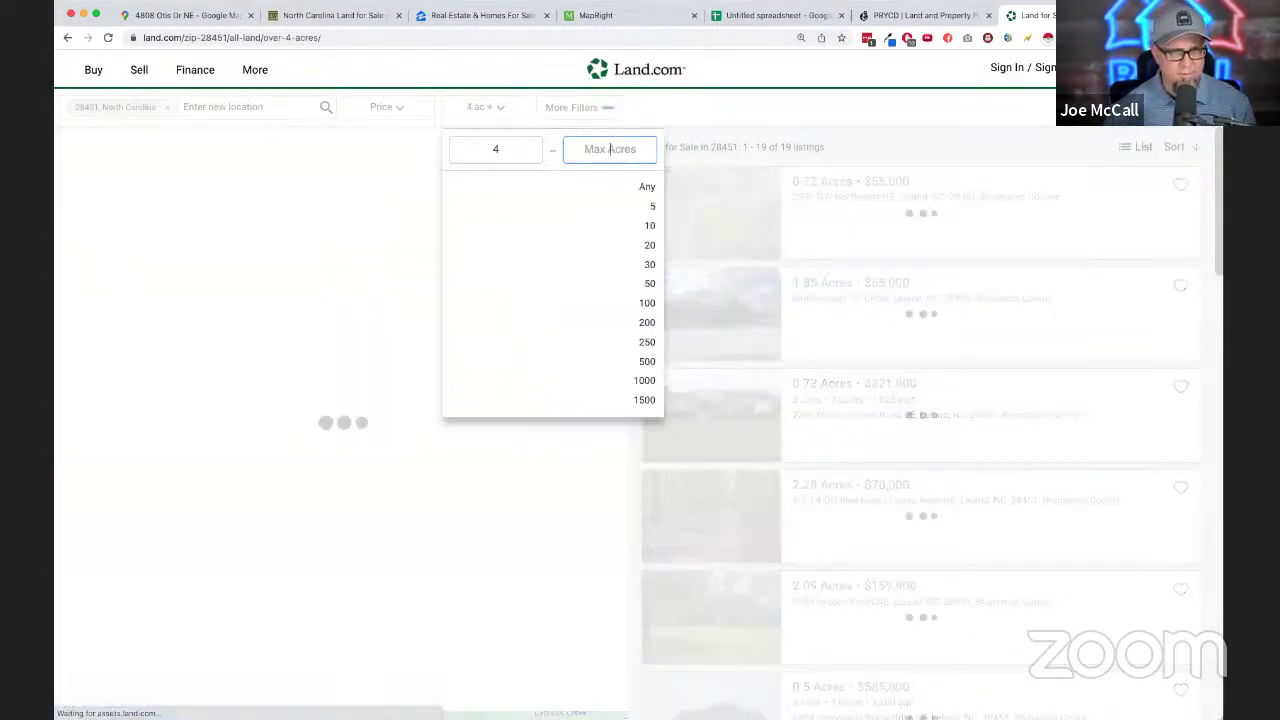
click(500, 152)
key(BackSpace)
text(5)
key(Tab)
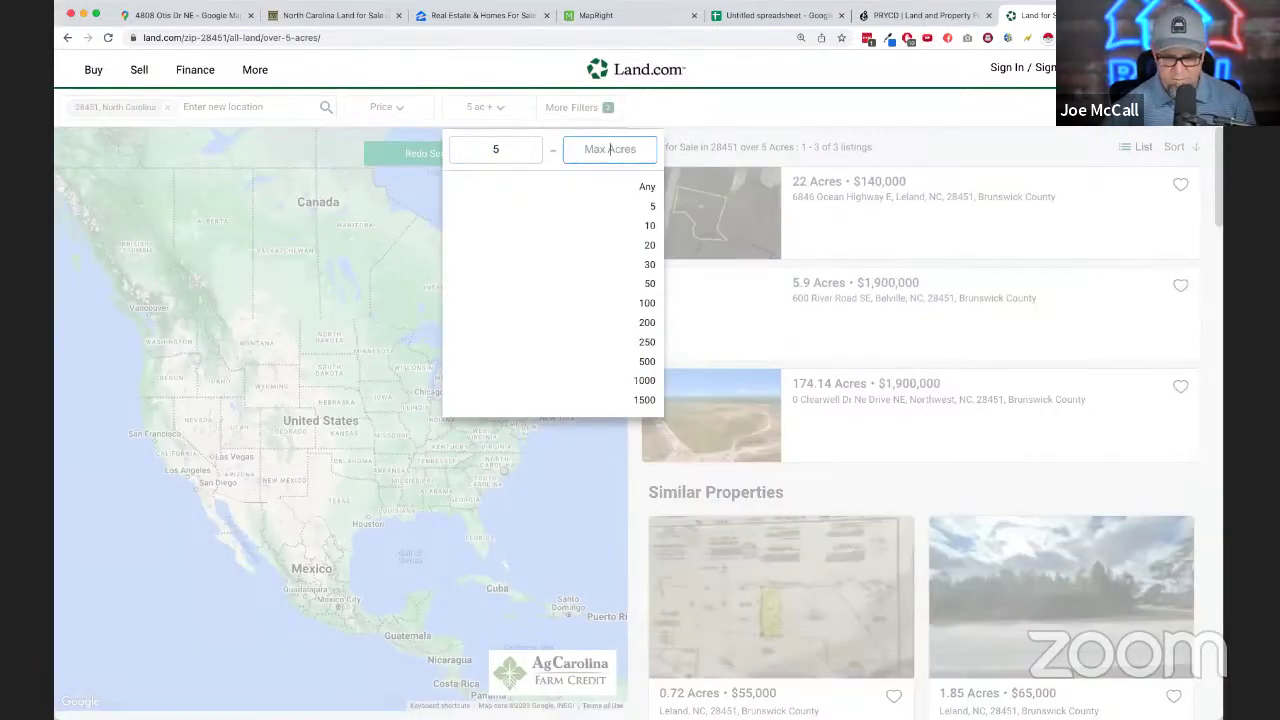
text(10)
key(Tab)
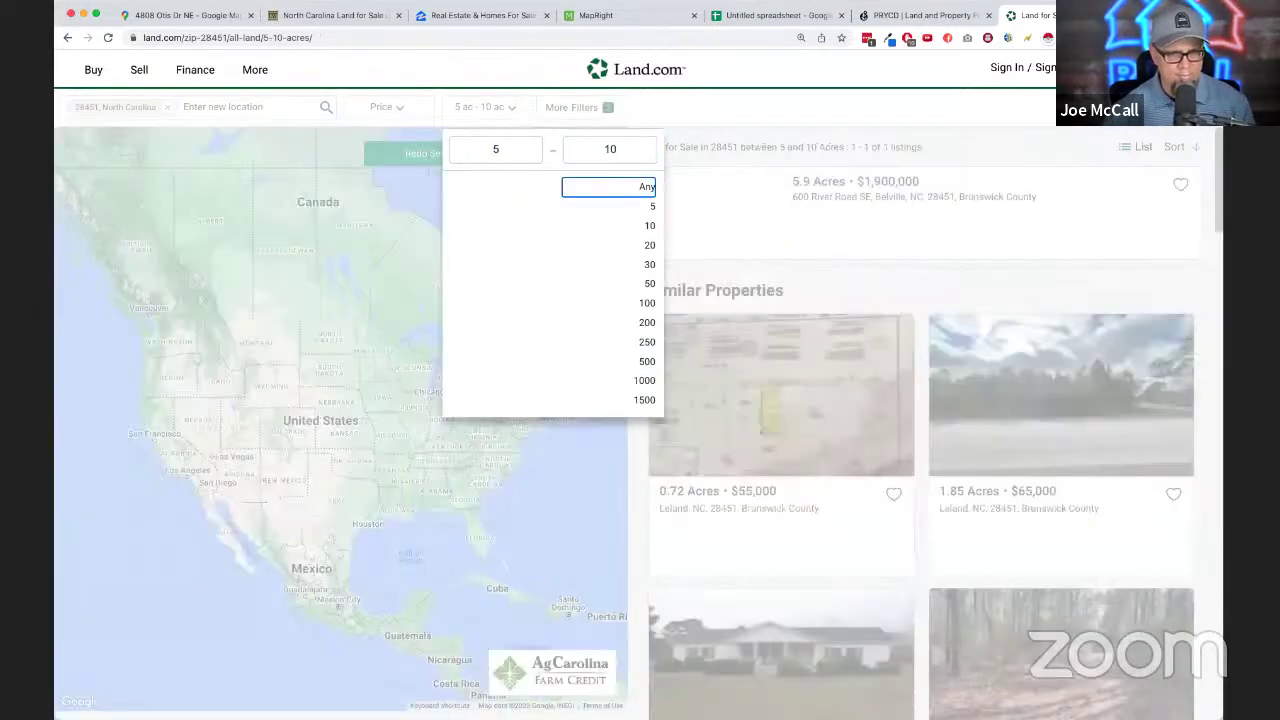
click(558, 495)
- Frame the map on the coastal region around Wilmington and Leland as the area to search
scroll(520, 489, up, 3)
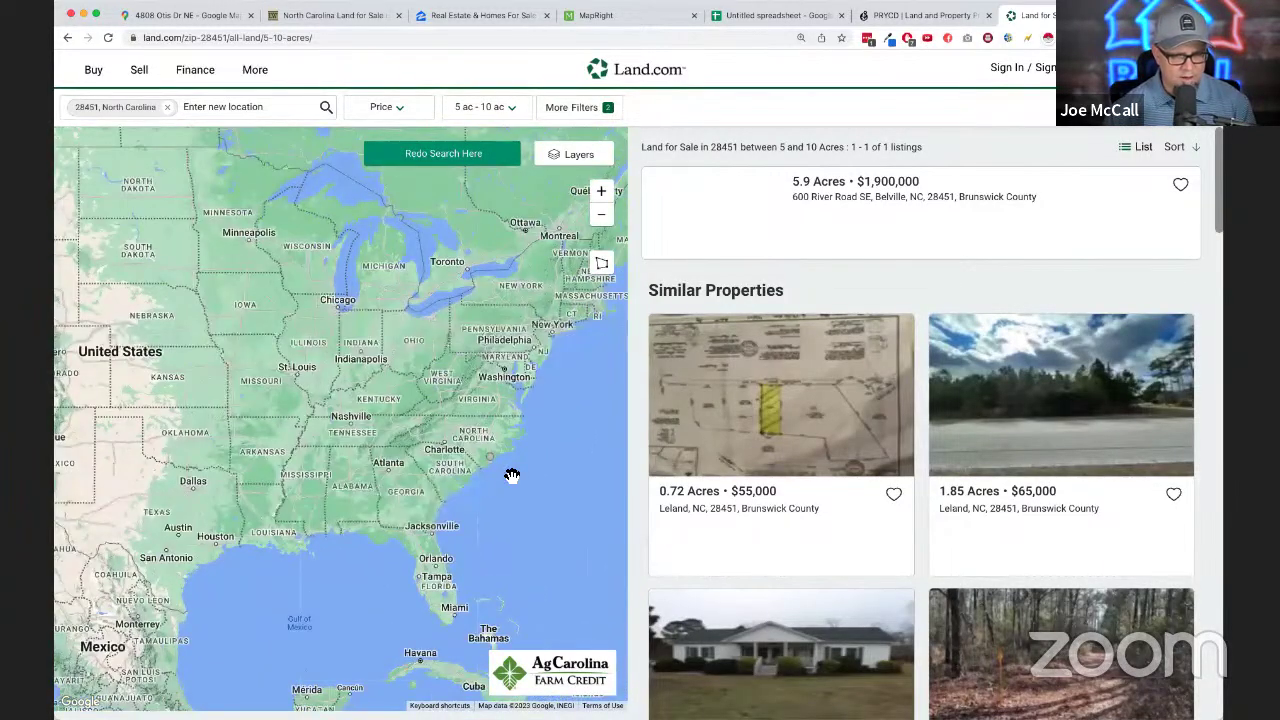
scroll(505, 472, up, 4)
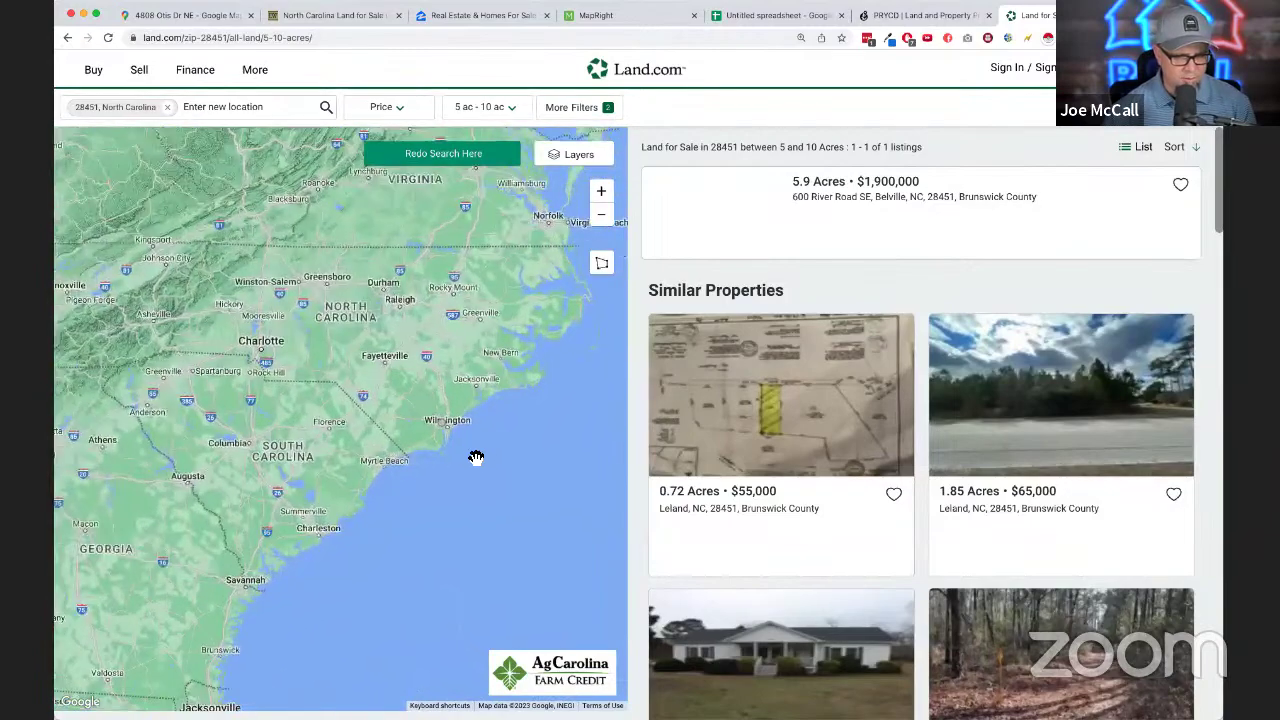
scroll(476, 457, up, 2)
scroll(447, 419, up, 2)
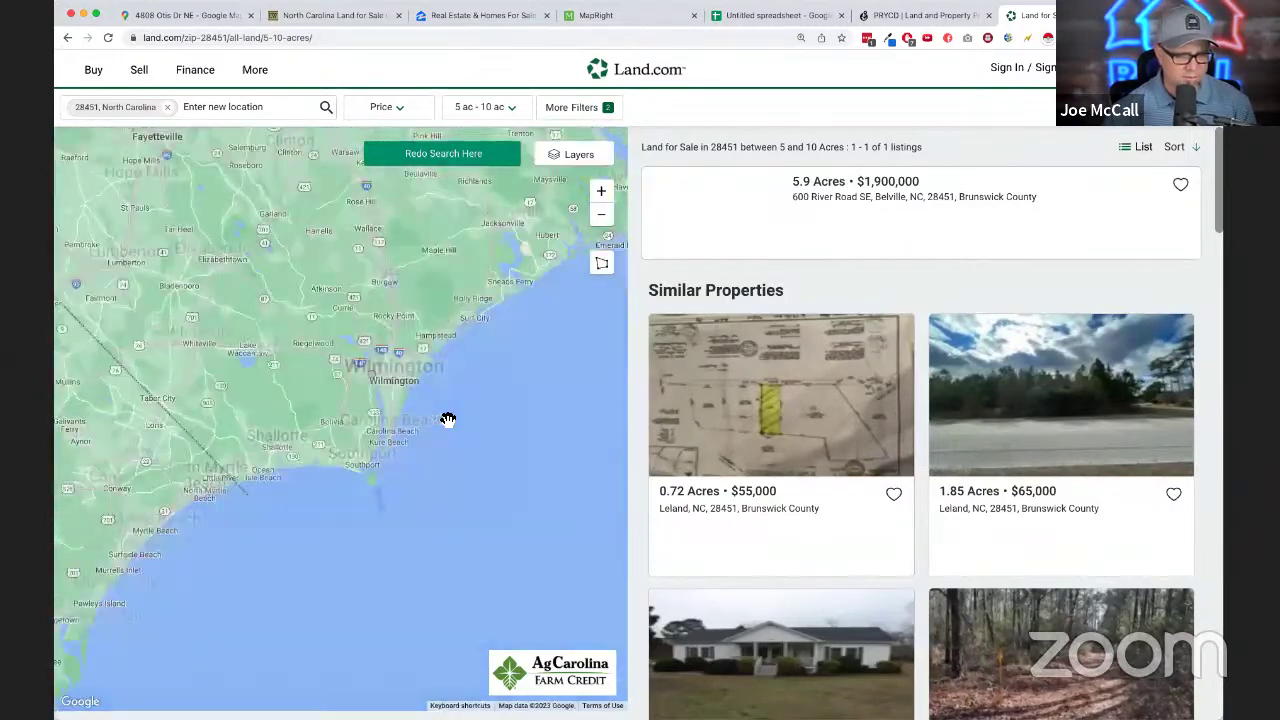
scroll(464, 515, up, 1)
drag(464, 515, 457, 509)
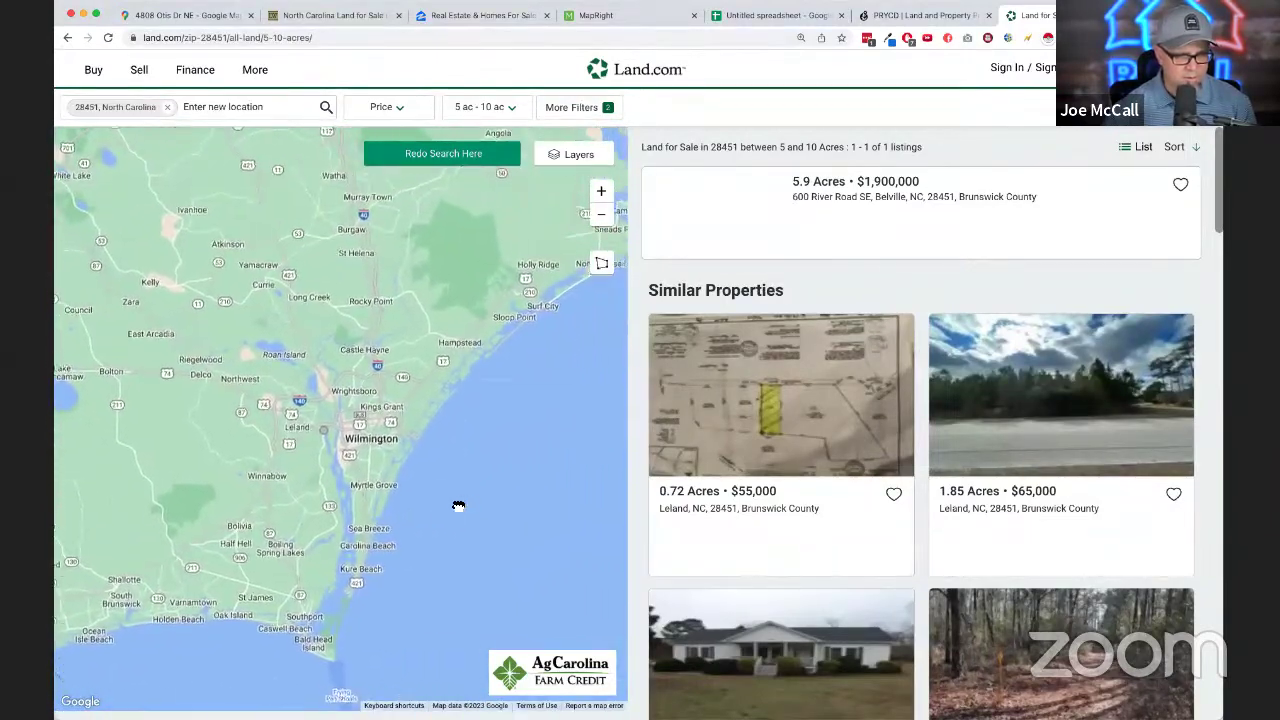
- Filter the listings to land that includes no residence and redo the search for the current map area
click(590, 109)
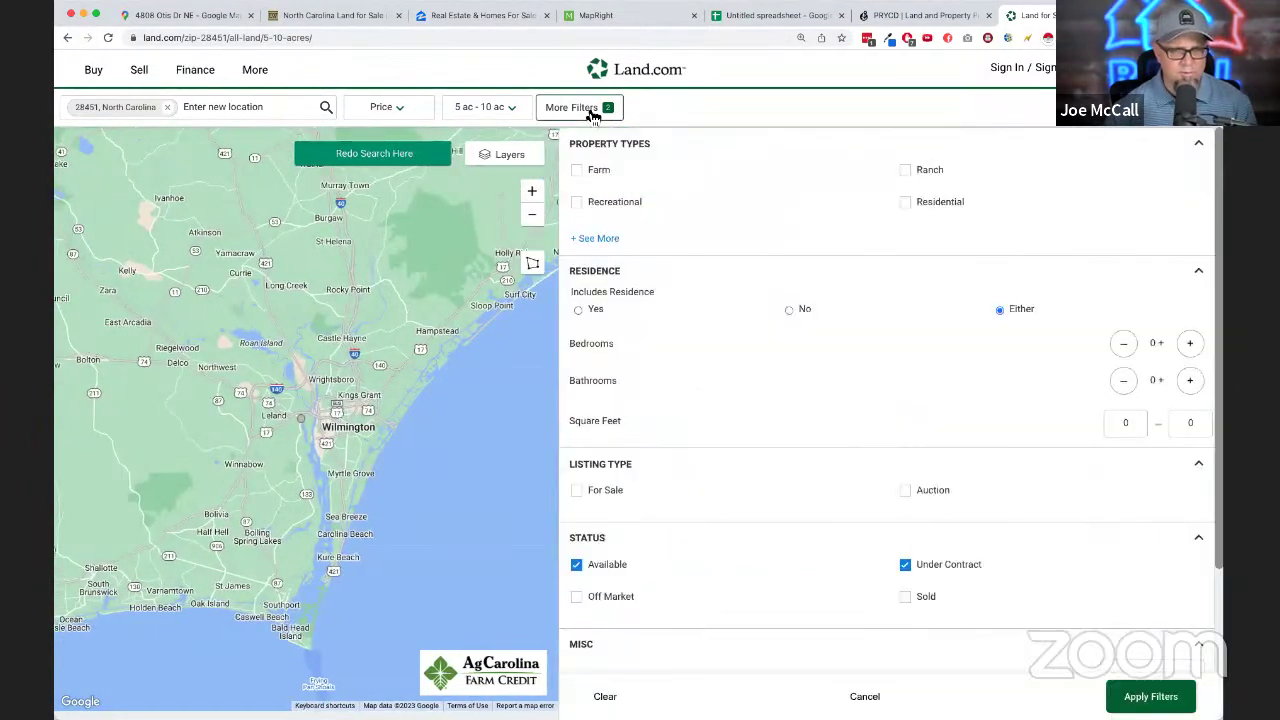
click(790, 311)
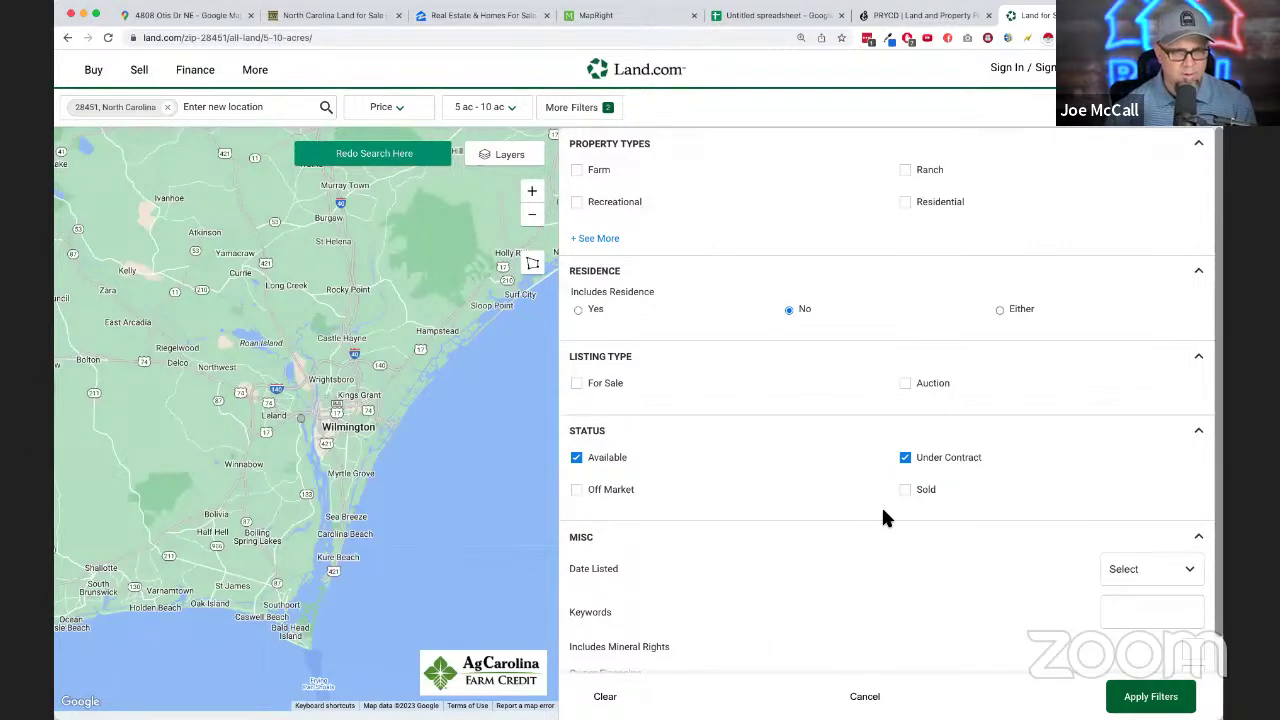
click(1133, 700)
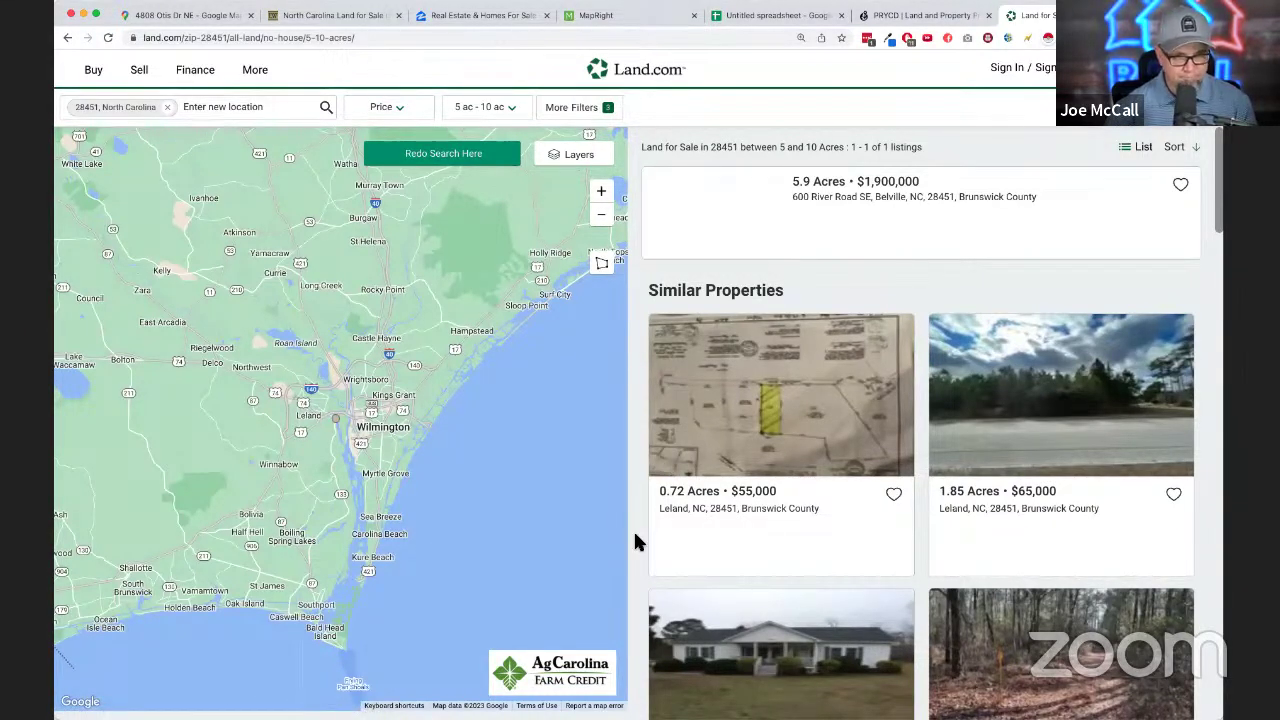
click(443, 150)
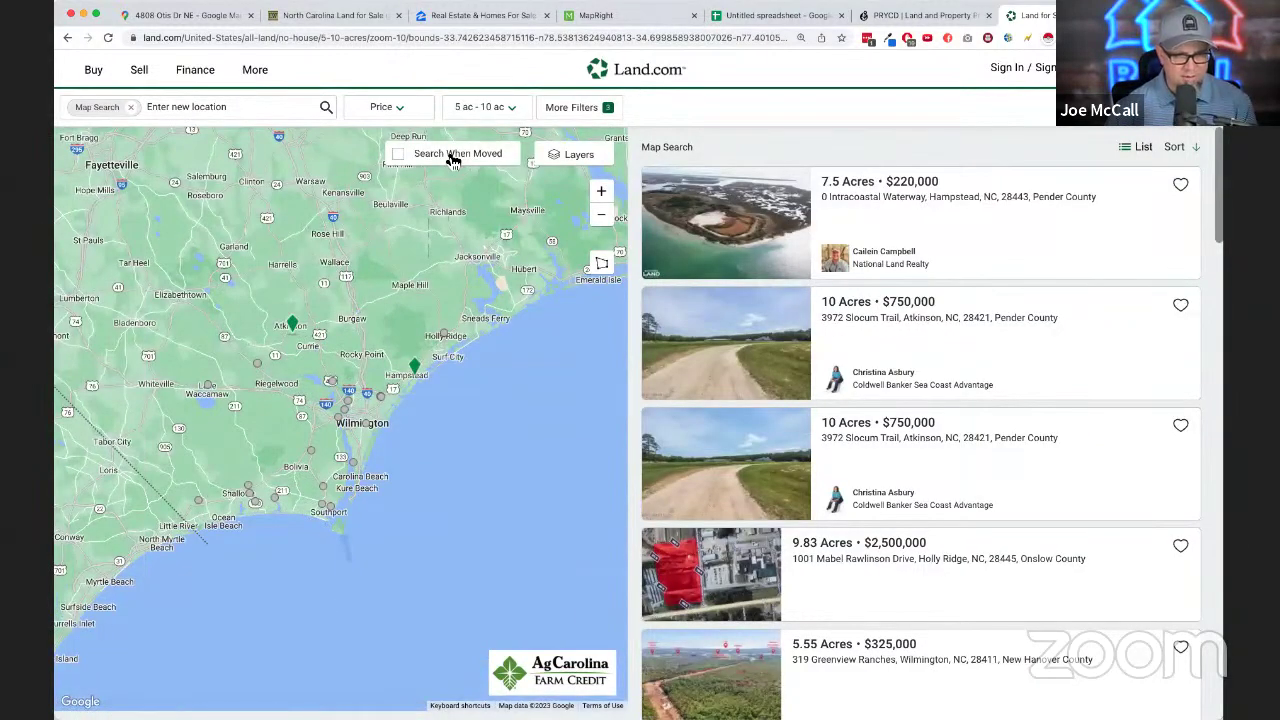
- Sort the Land.com listings by lowest price and look through the asking prices of the 5 to 10 acre parcels
click(1178, 147)
click(1108, 272)
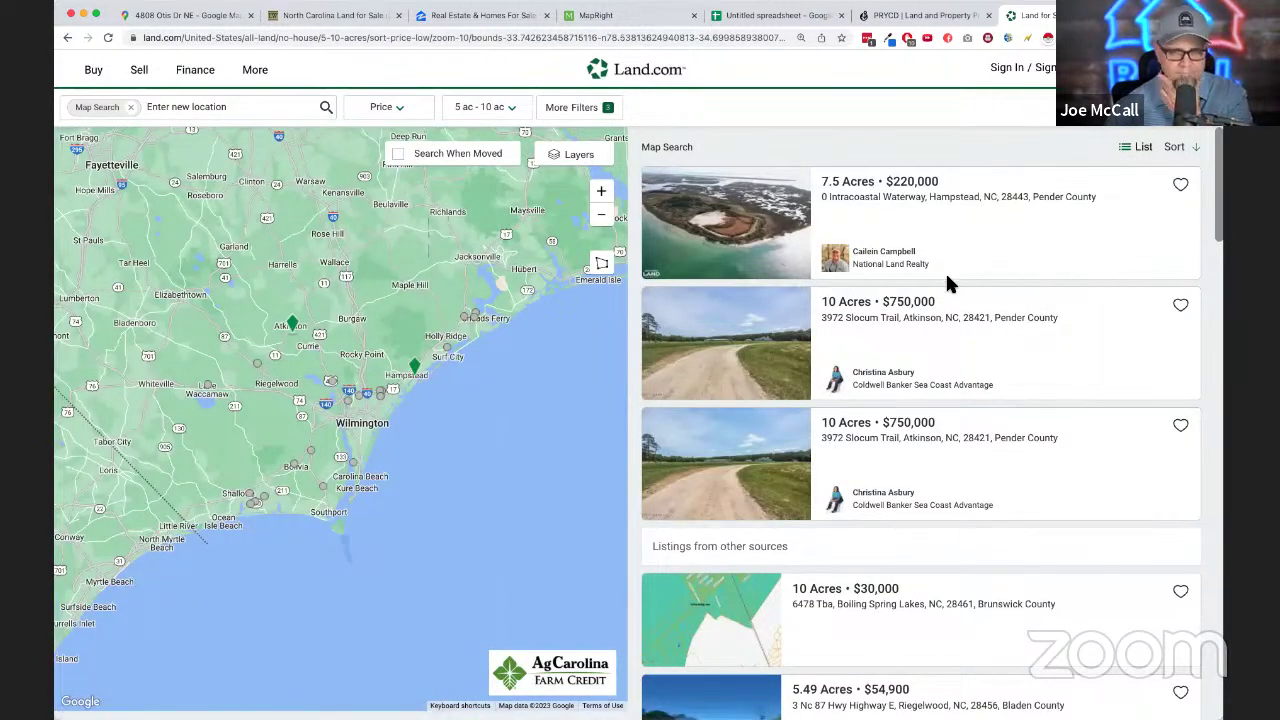
scroll(948, 278, down, 3)
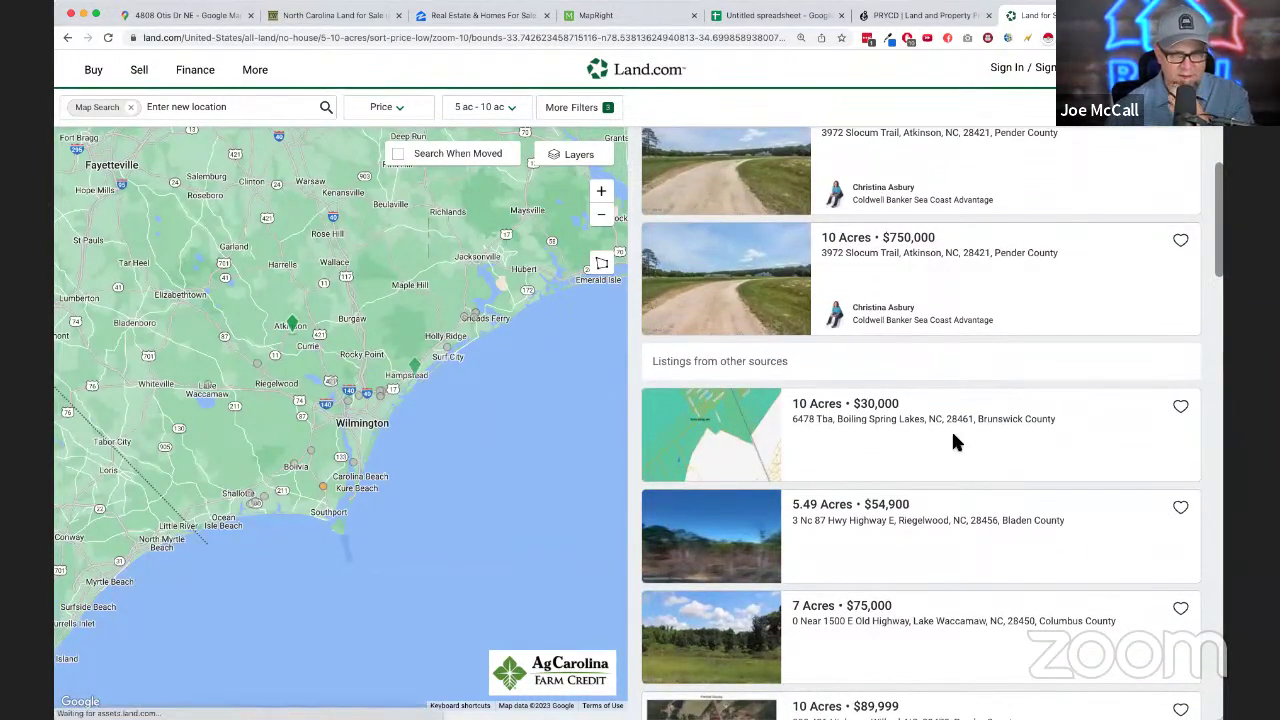
scroll(953, 445, down, 1)
scroll(958, 457, down, 1)
scroll(958, 457, down, 1)
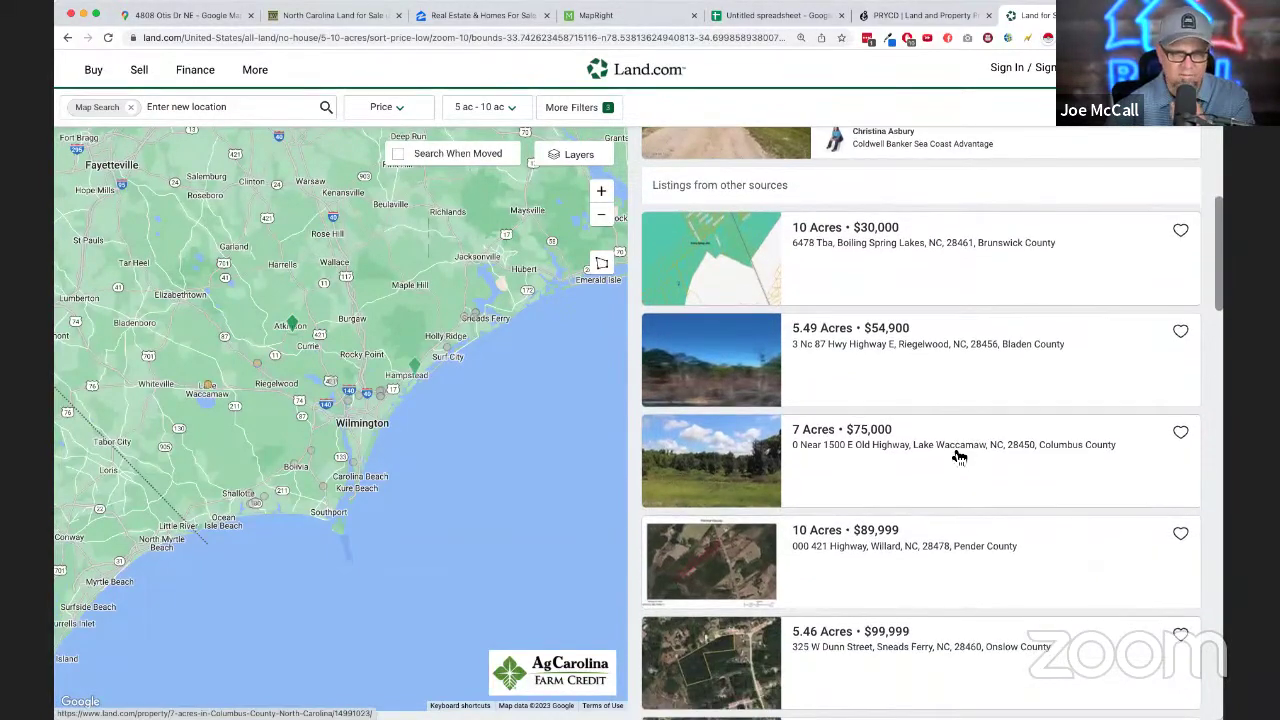
scroll(958, 457, down, 1)
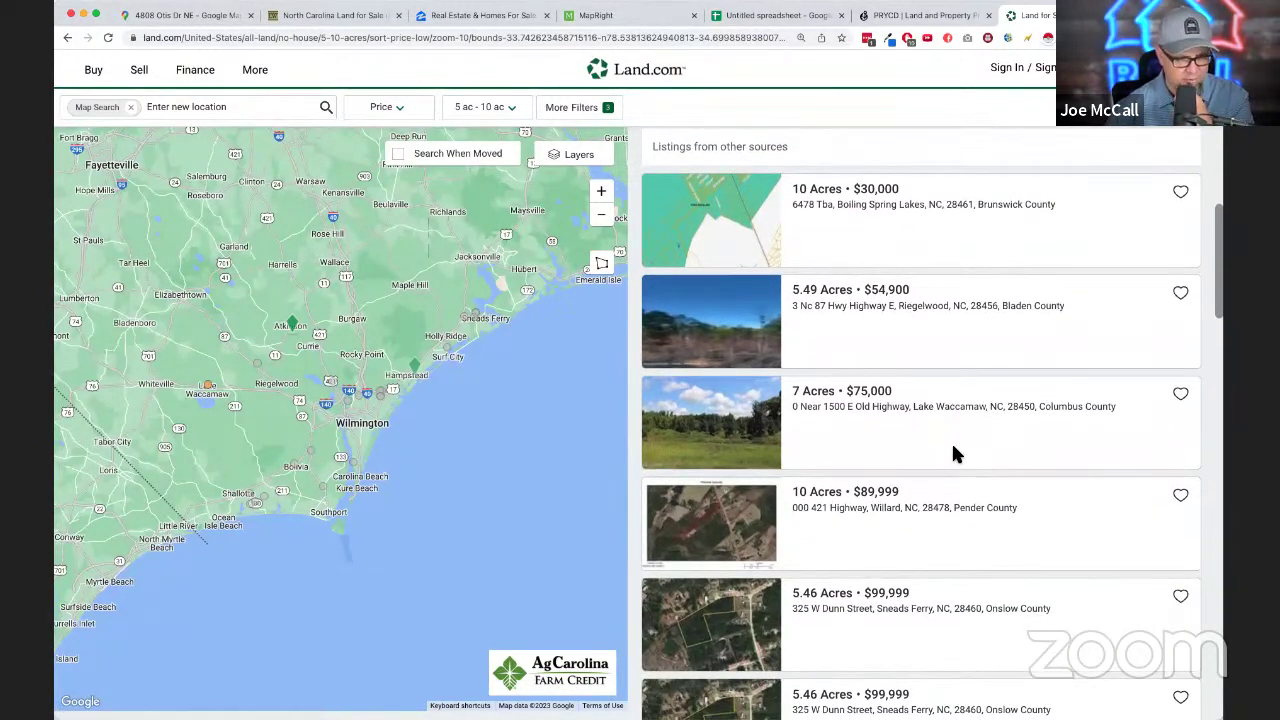
scroll(953, 447, down, 1)
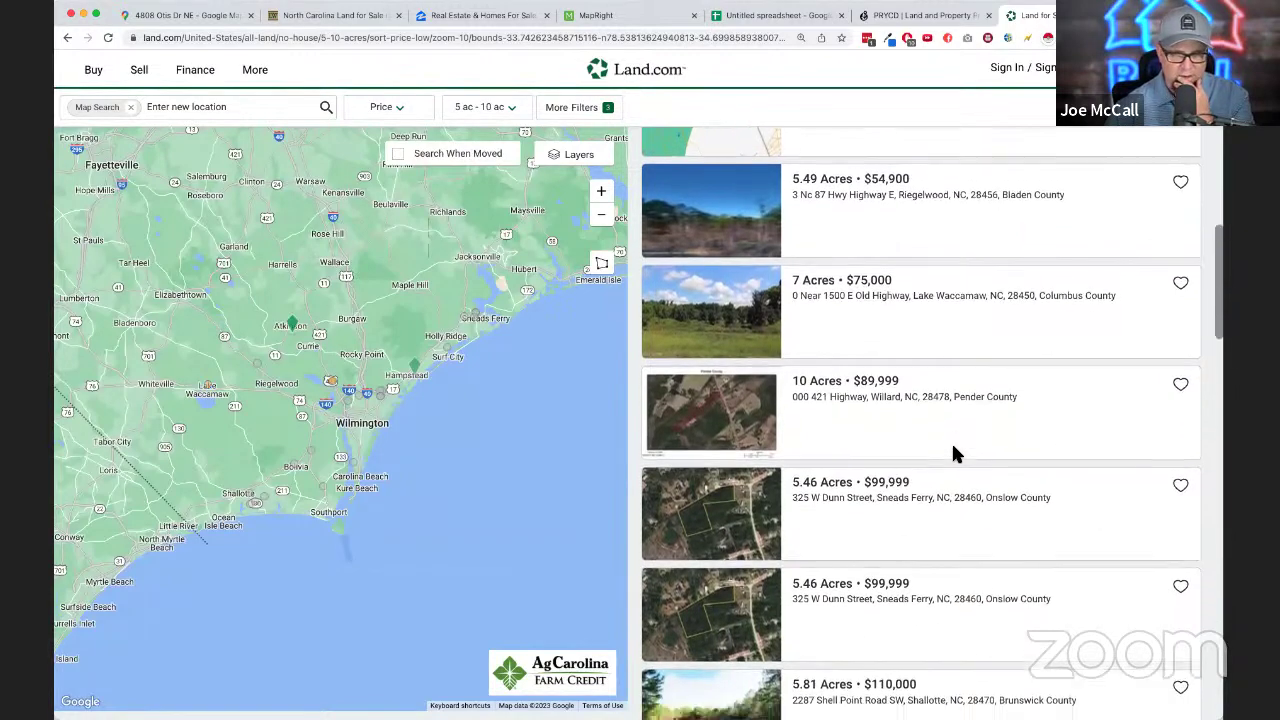
scroll(953, 447, down, 4)
scroll(953, 453, down, 12)
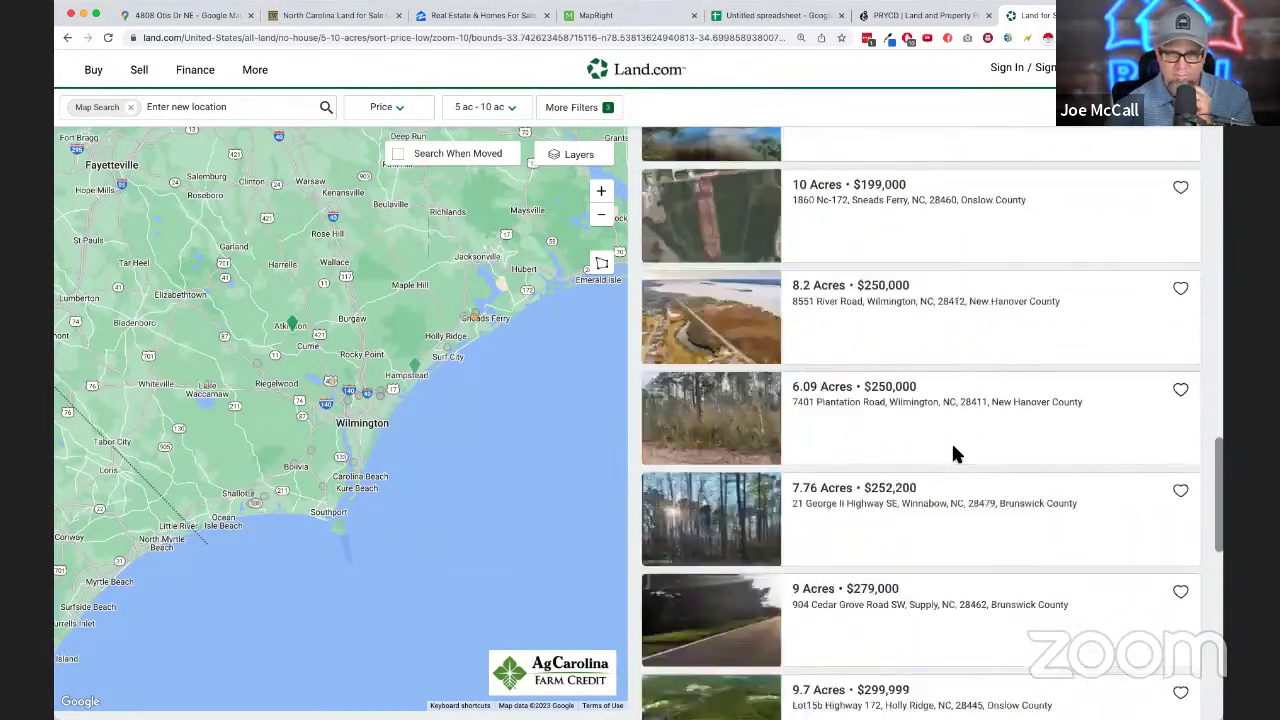
scroll(953, 453, down, 3)
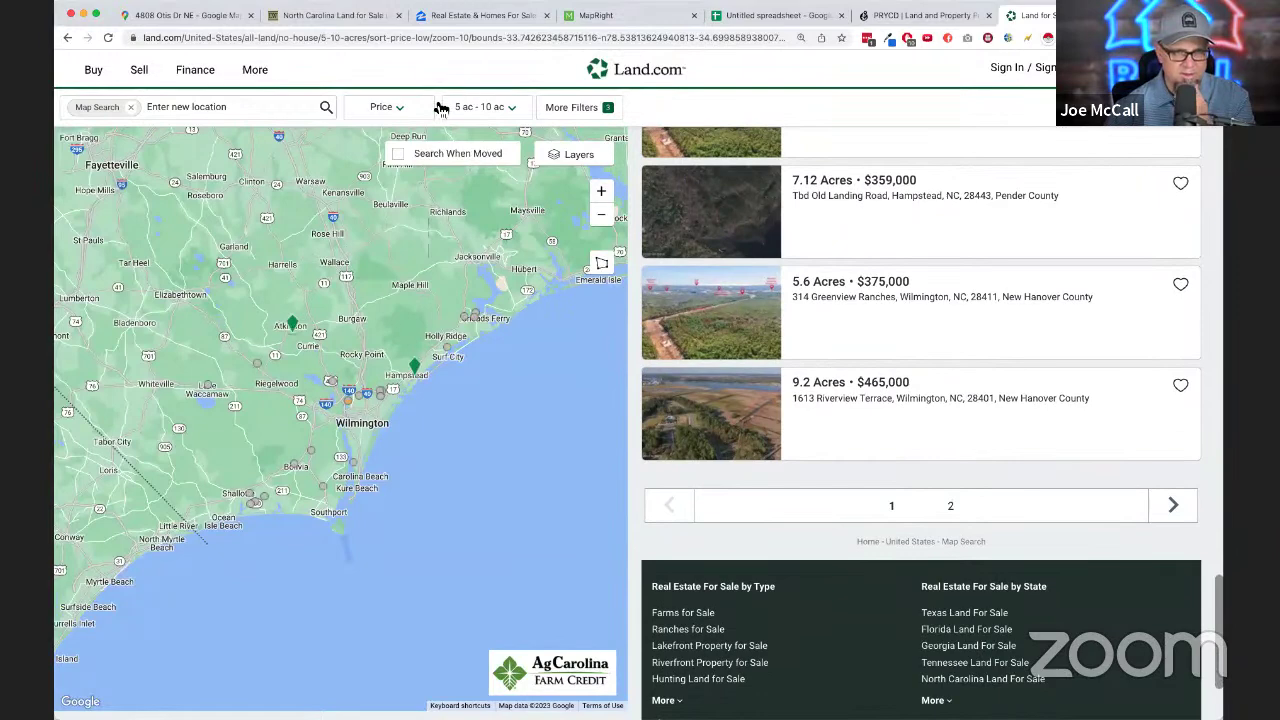
- Cap the listing search at a maximum price of $250,000
click(405, 108)
click(506, 149)
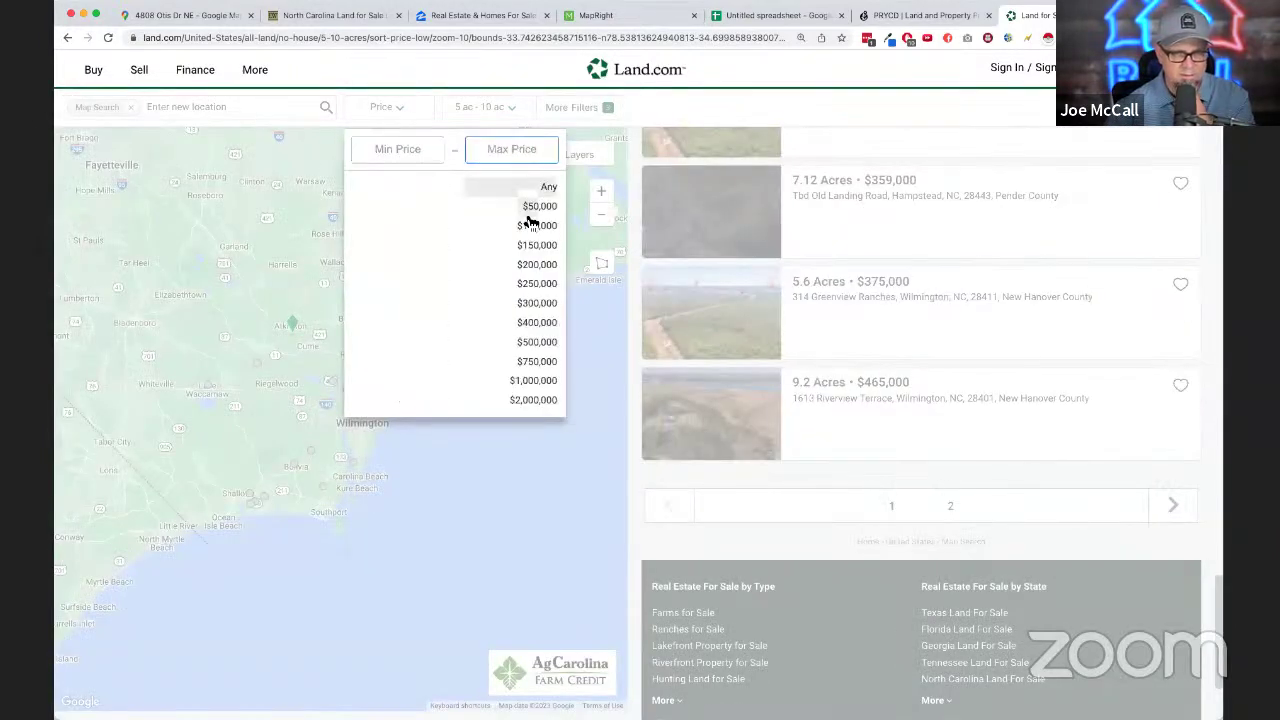
click(533, 286)
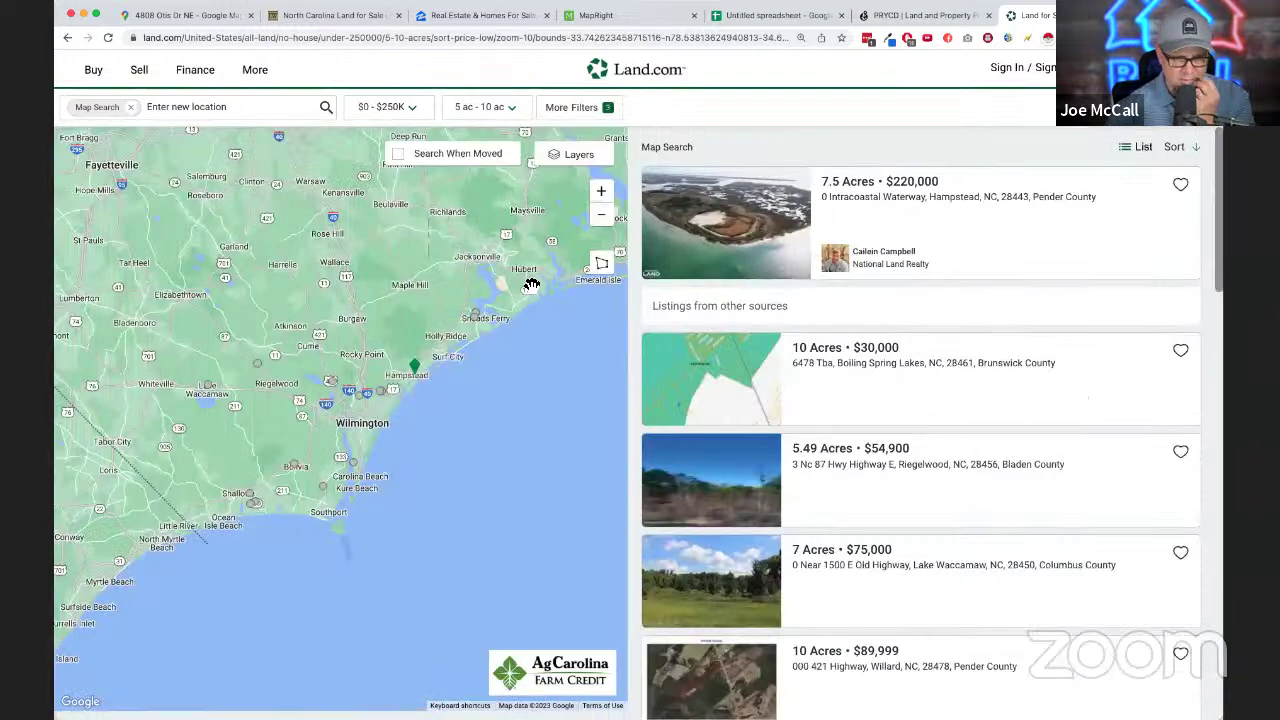
- Replace the saved properties in Pebble with all listings found on this page and review their prices per acre
scroll(770, 345, down, 20)
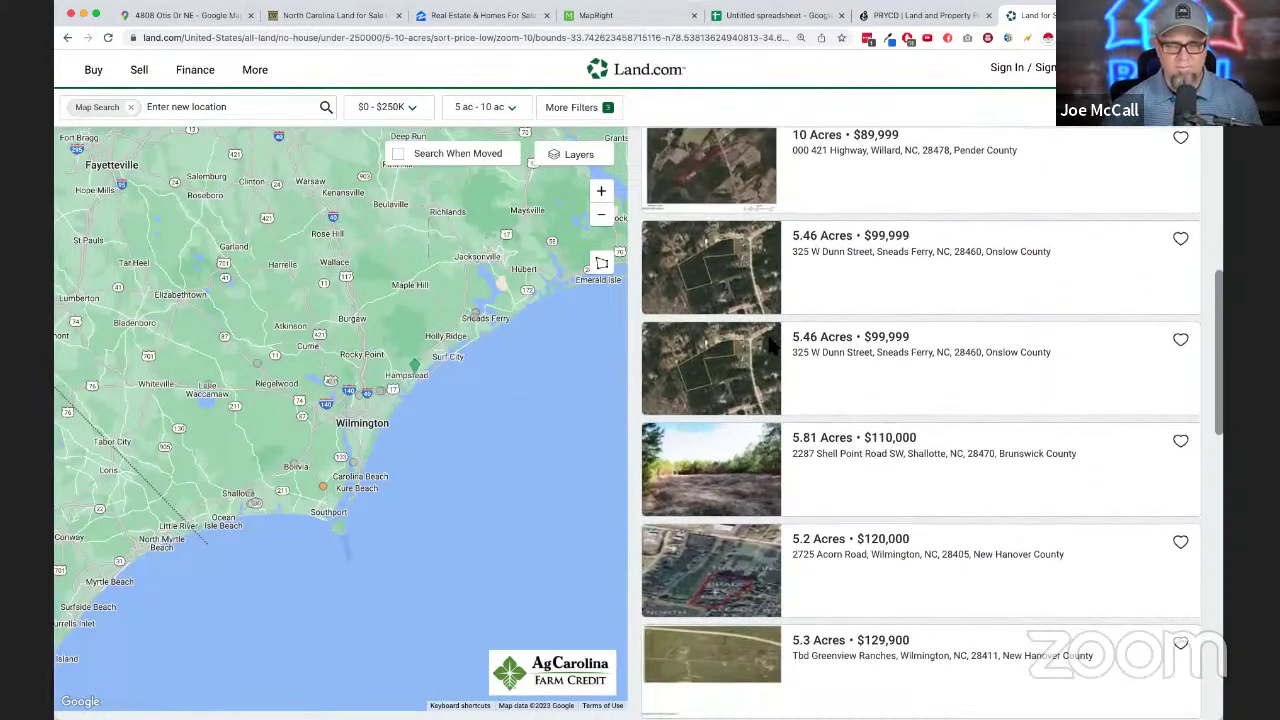
scroll(955, 407, up, 2)
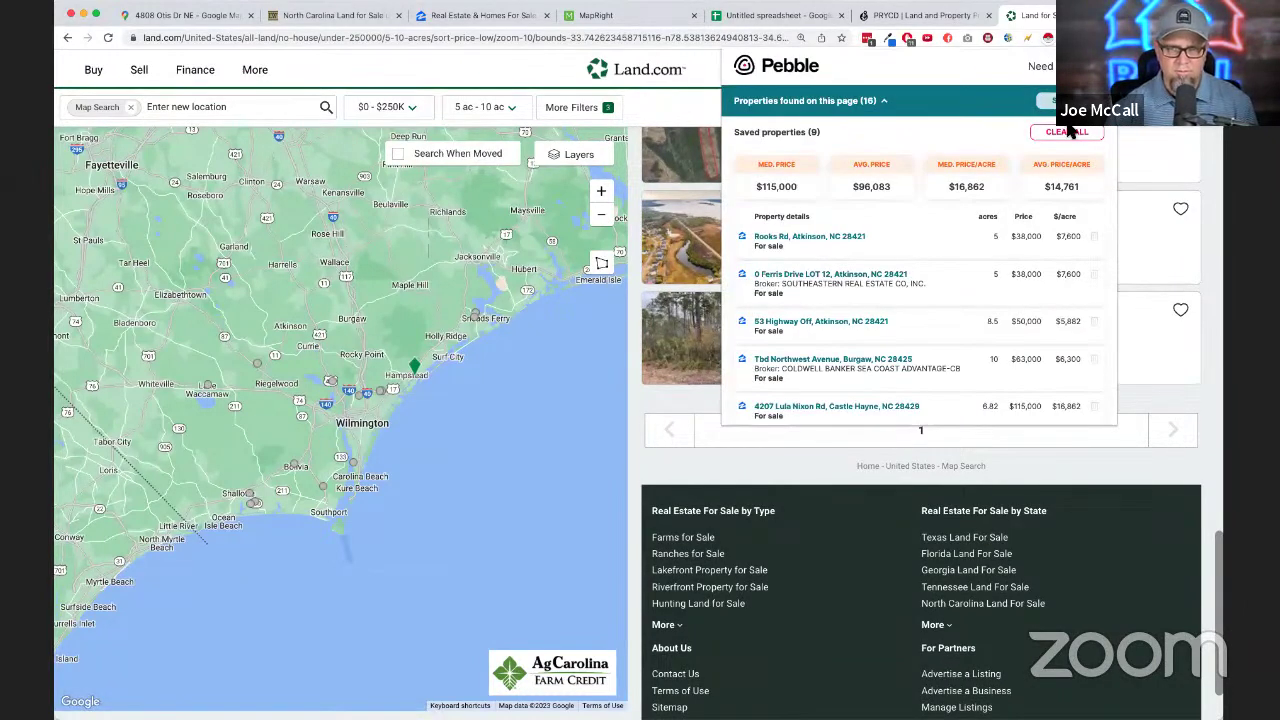
click(1068, 133)
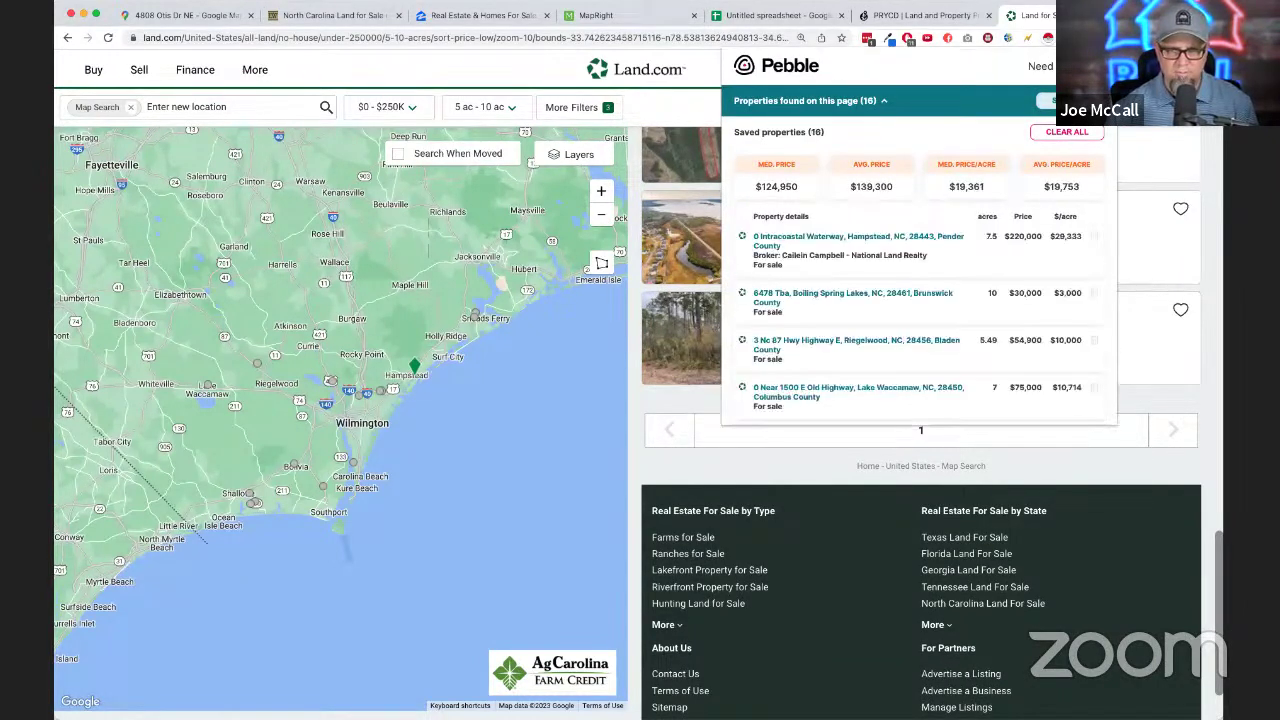
scroll(965, 290, down, 6)
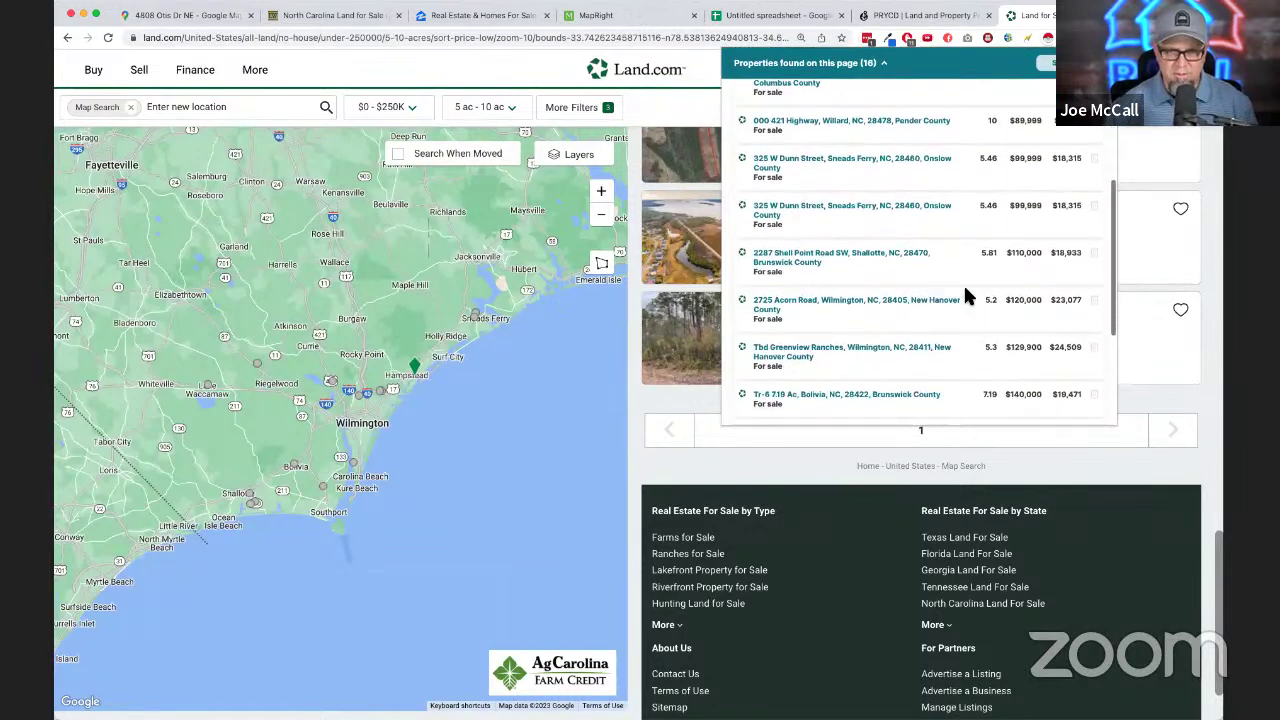
scroll(963, 283, up, 8)
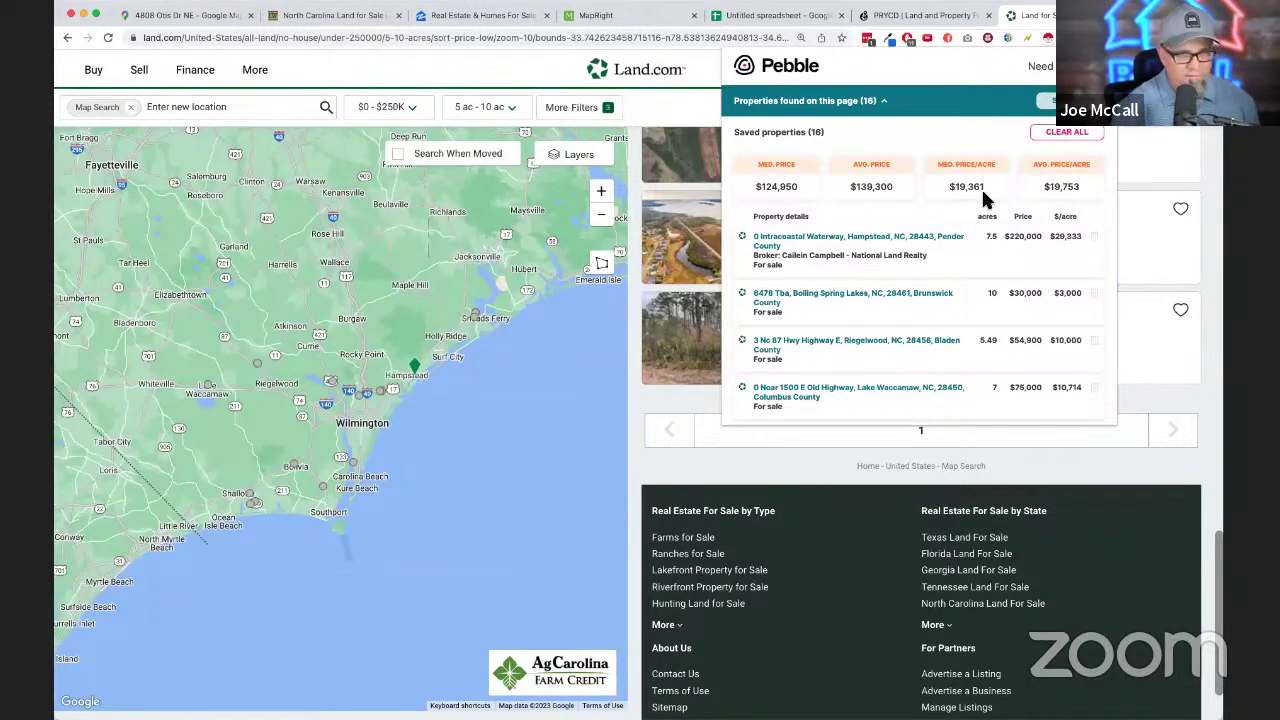
- Switch to the Google Sheets spreadsheet and set the Offer percentage in C5 to 25%
click(770, 15)
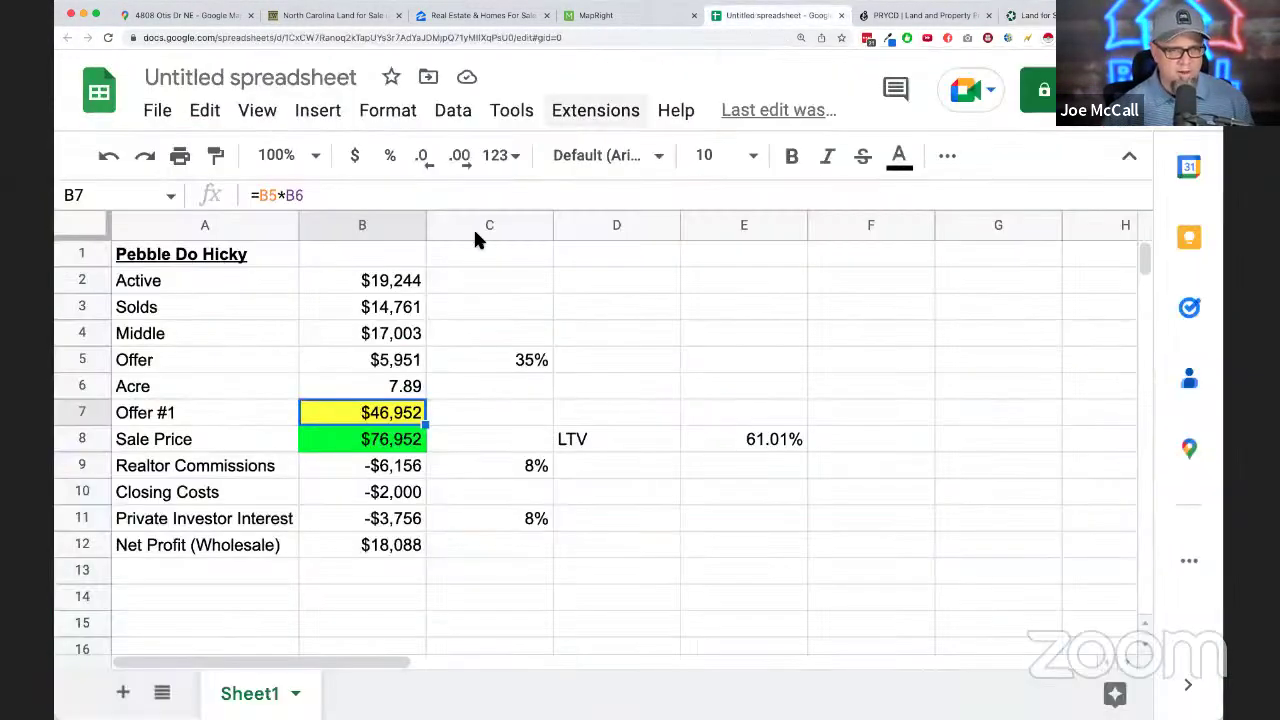
click(495, 360)
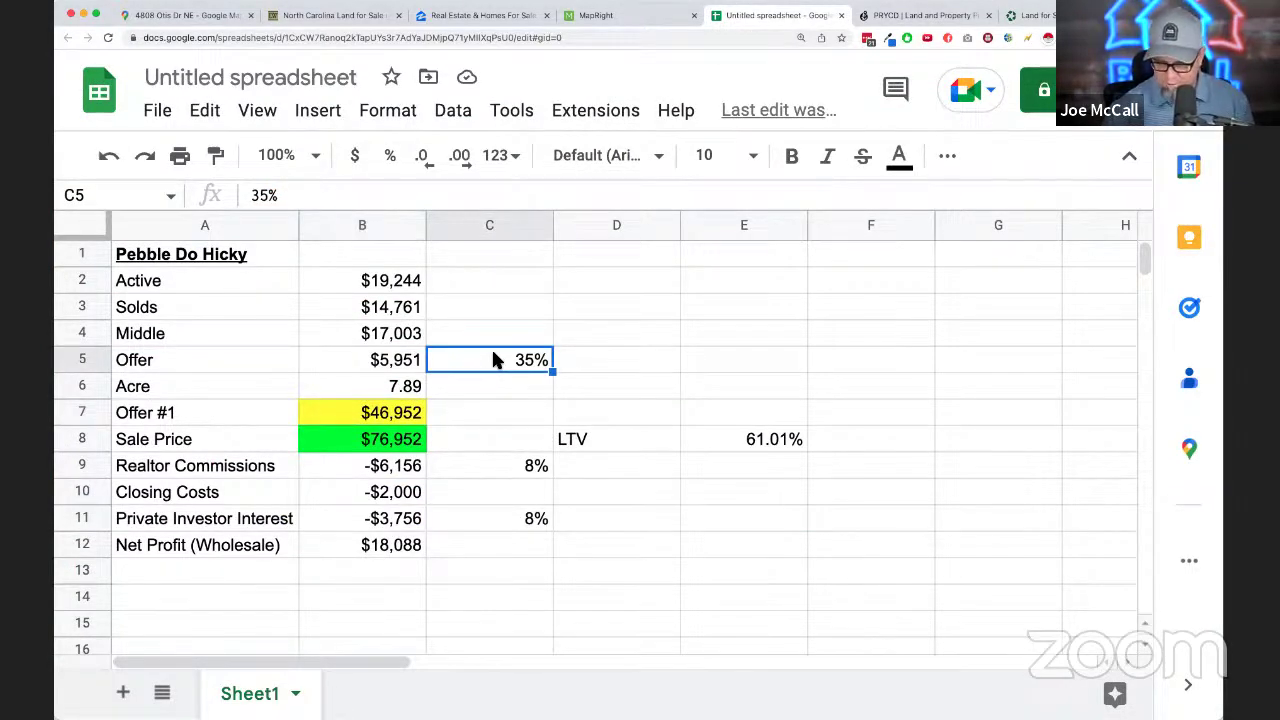
text(25)
key(Return)
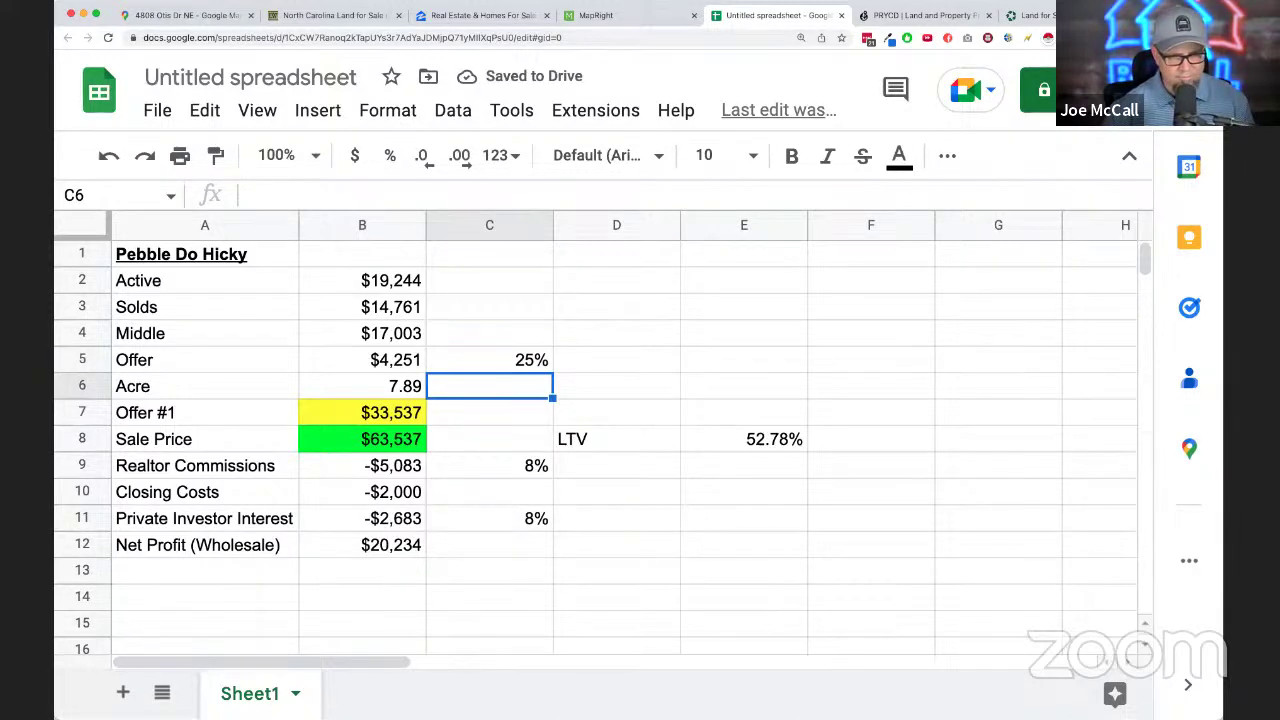
- Set the Offer percentage in C5 back to 35% to compare the resulting offer and profit
click(489, 359)
click(362, 359)
click(489, 333)
click(489, 359)
text(35)
key(Return)
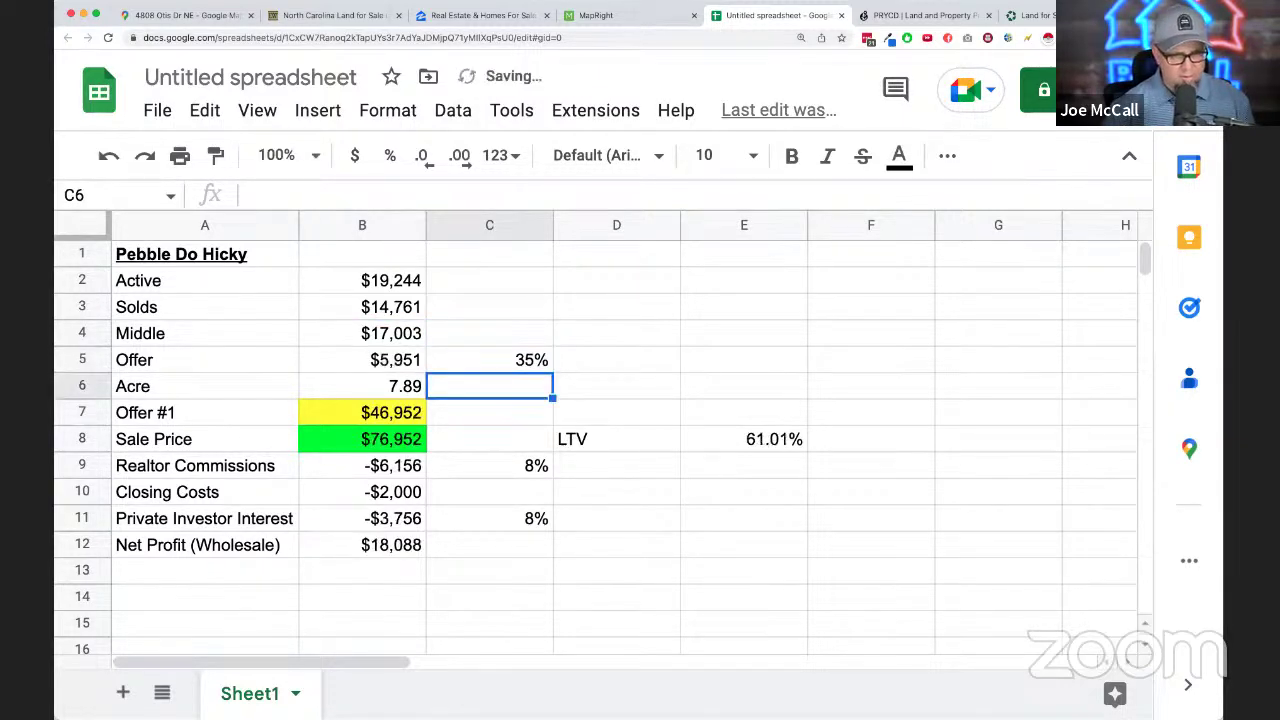
- Return the Offer percentage in C5 to 25%
click(362, 386)
click(362, 412)
click(362, 359)
click(489, 359)
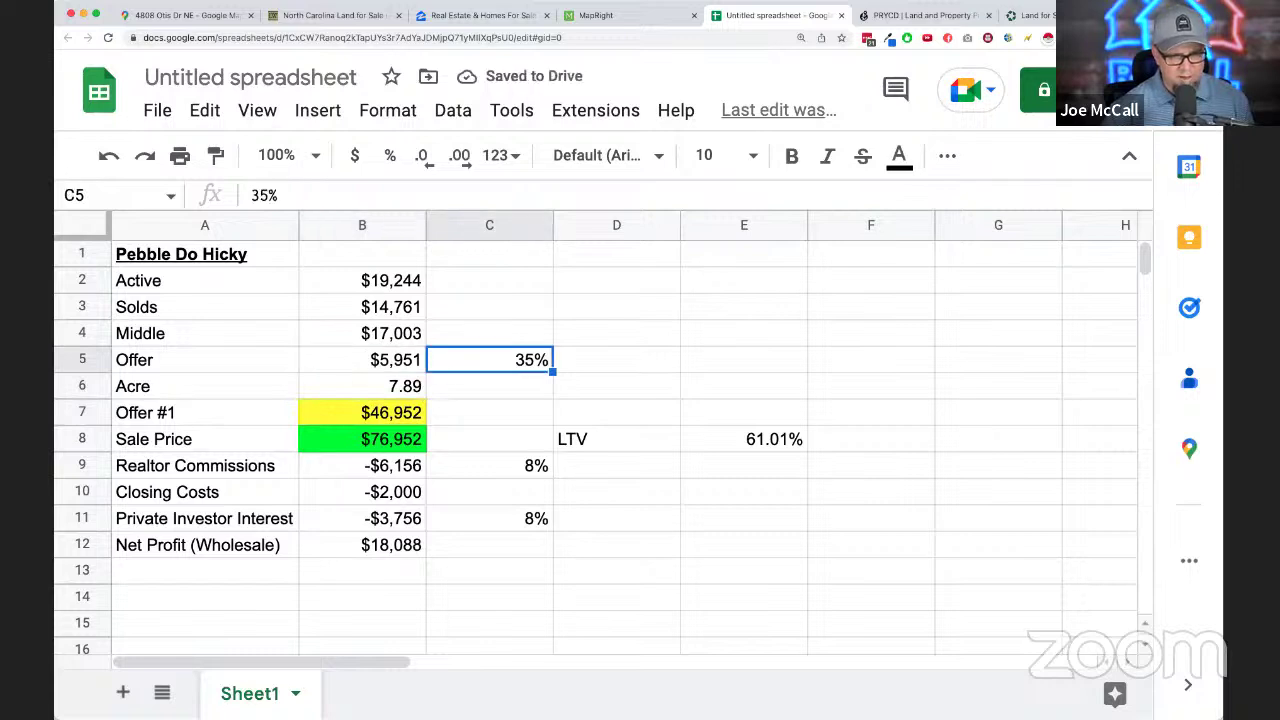
text(25)
key(Return)
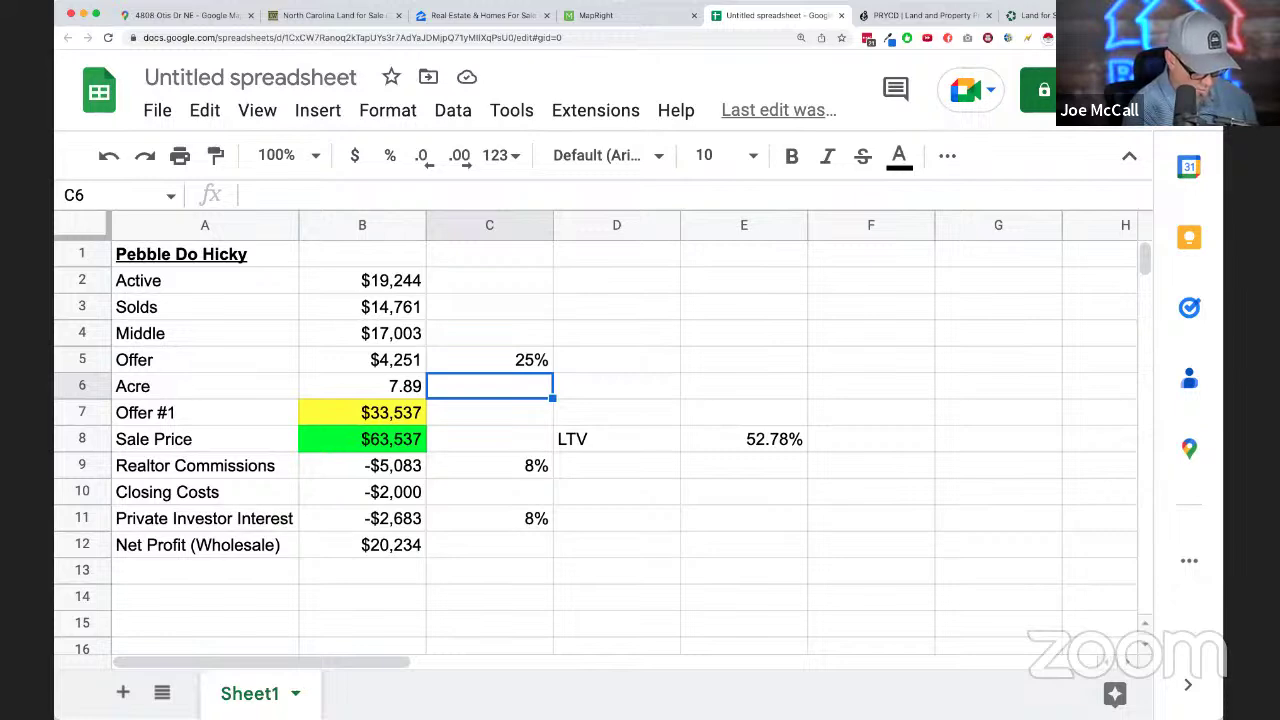
- Switch to Land.com, include Sold listings in the status filter and look through the updated results
click(1018, 16)
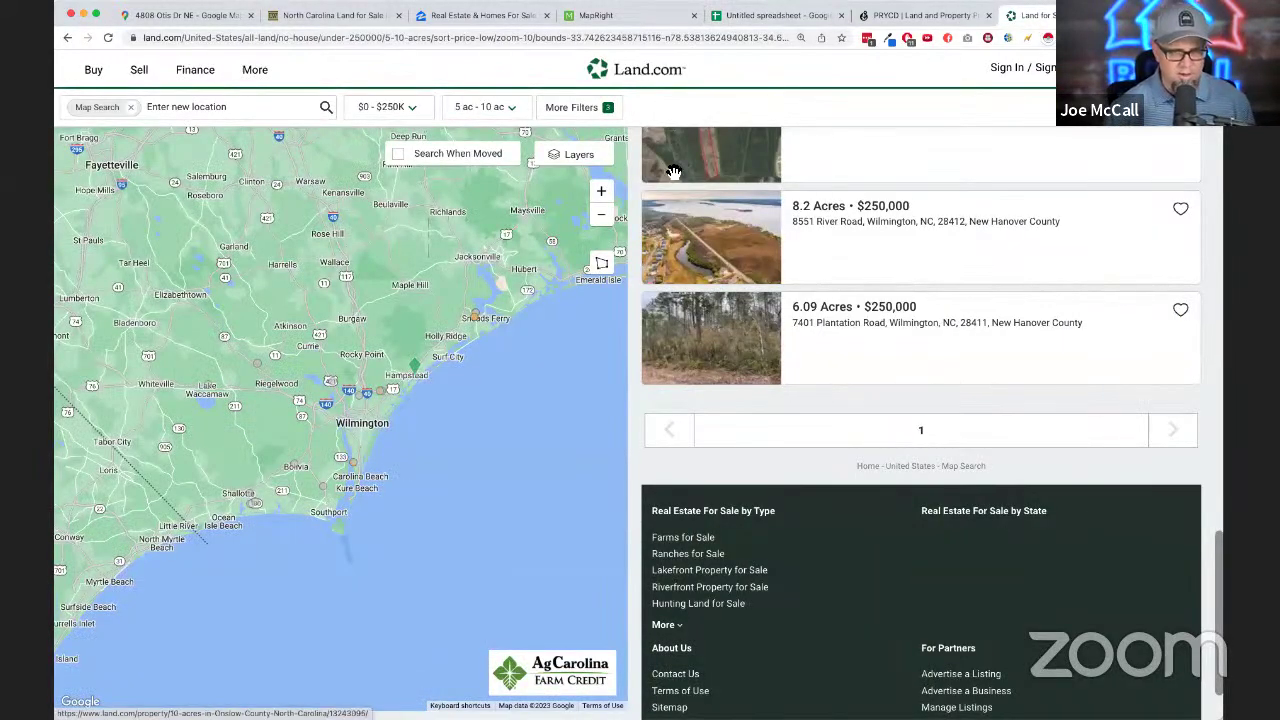
click(594, 112)
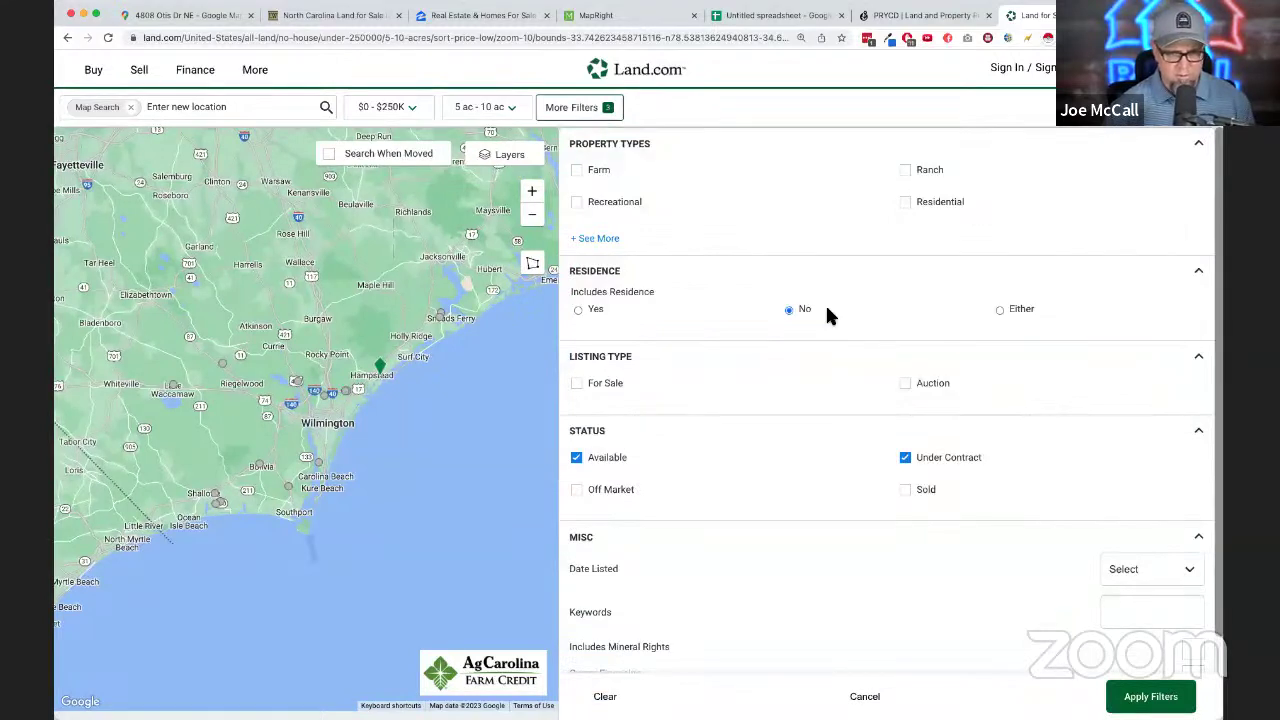
click(906, 492)
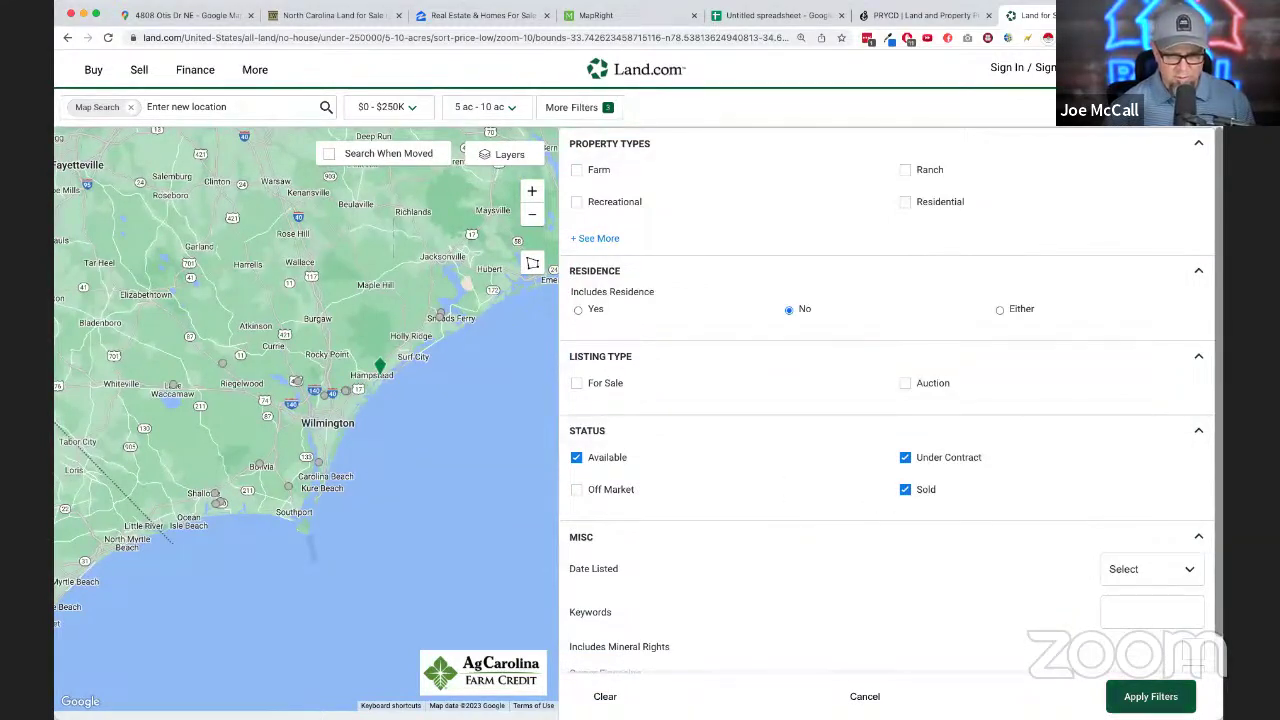
click(1151, 698)
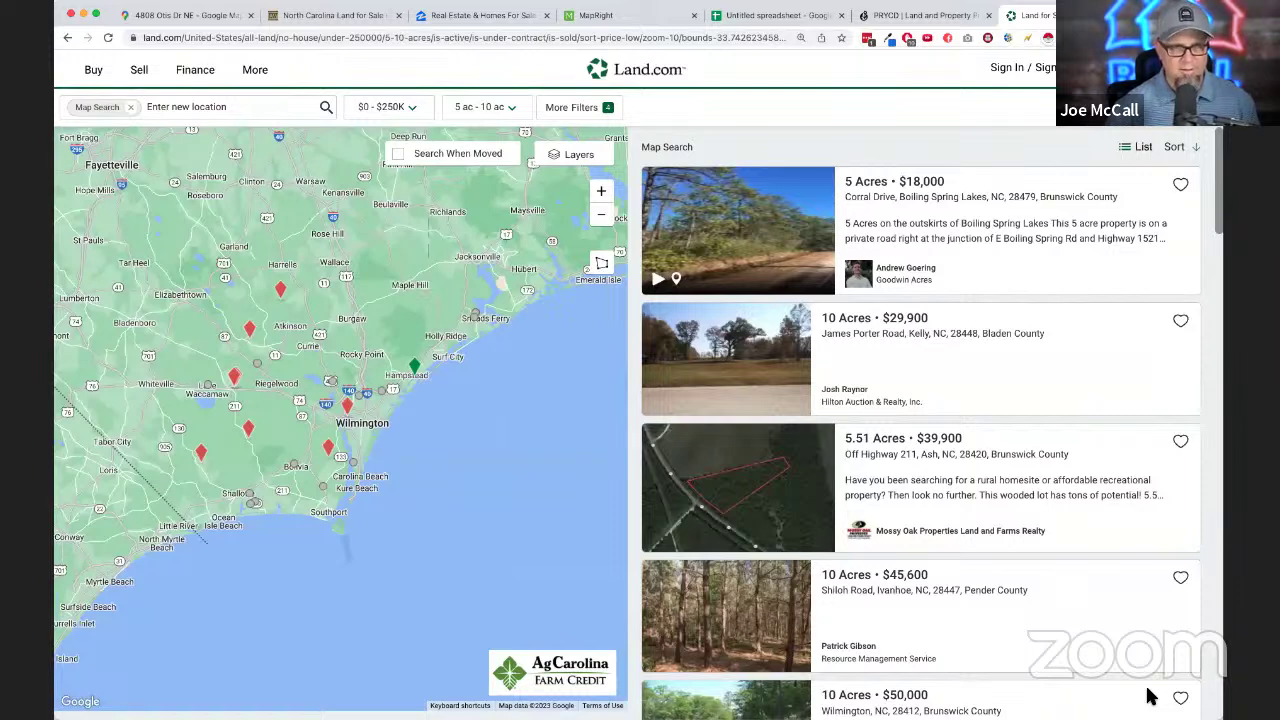
scroll(1012, 580, down, 5)
scroll(1010, 585, down, 2)
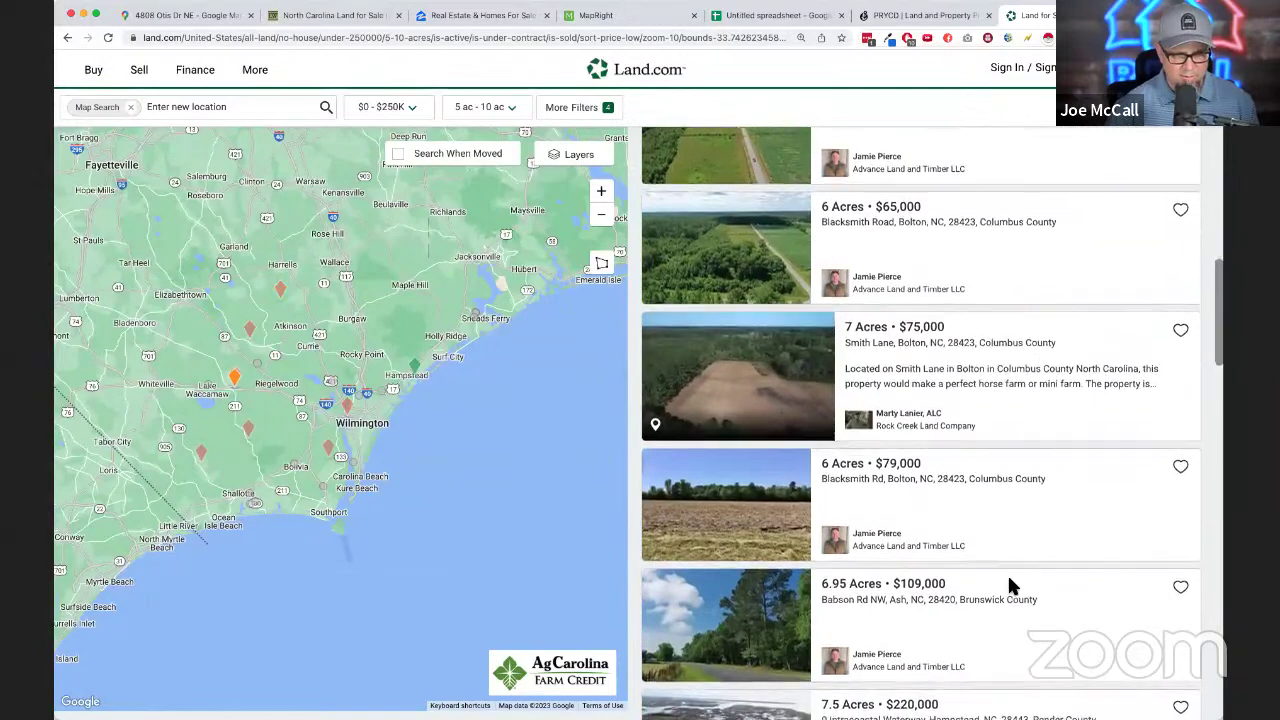
scroll(1010, 585, up, 10)
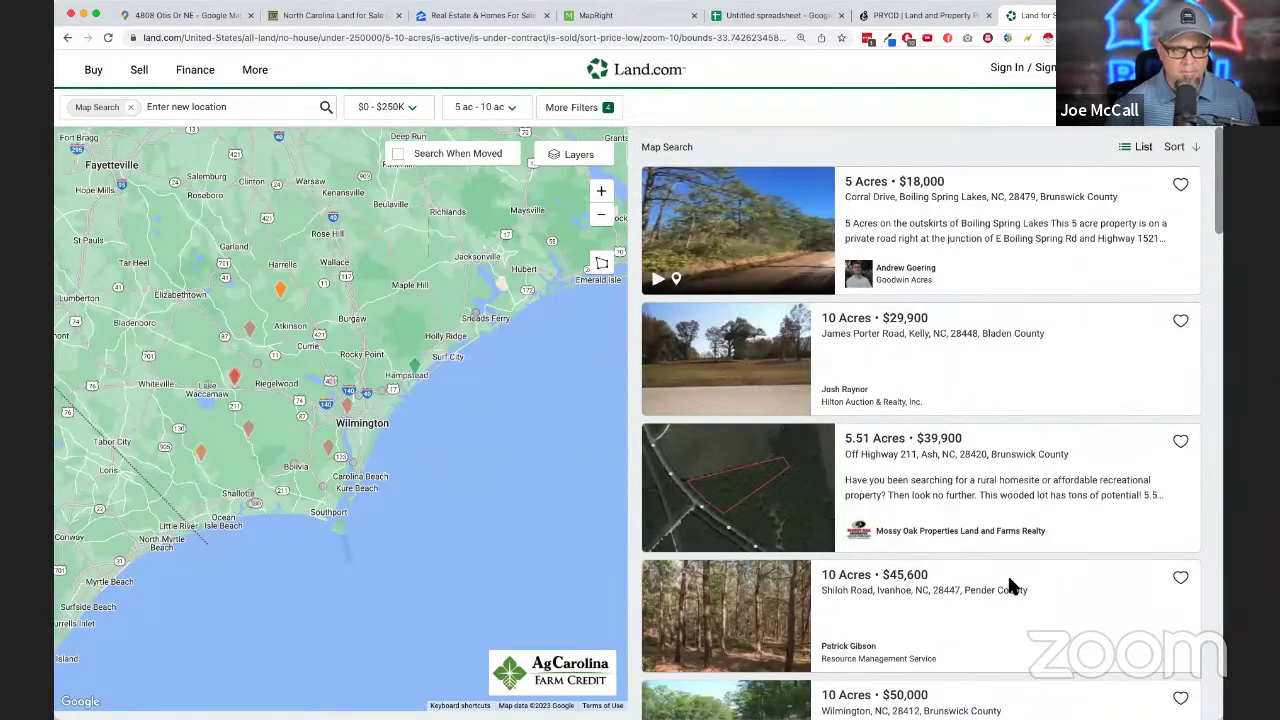
- Shift the map slightly to the northwest and redo the search for that area
click(604, 191)
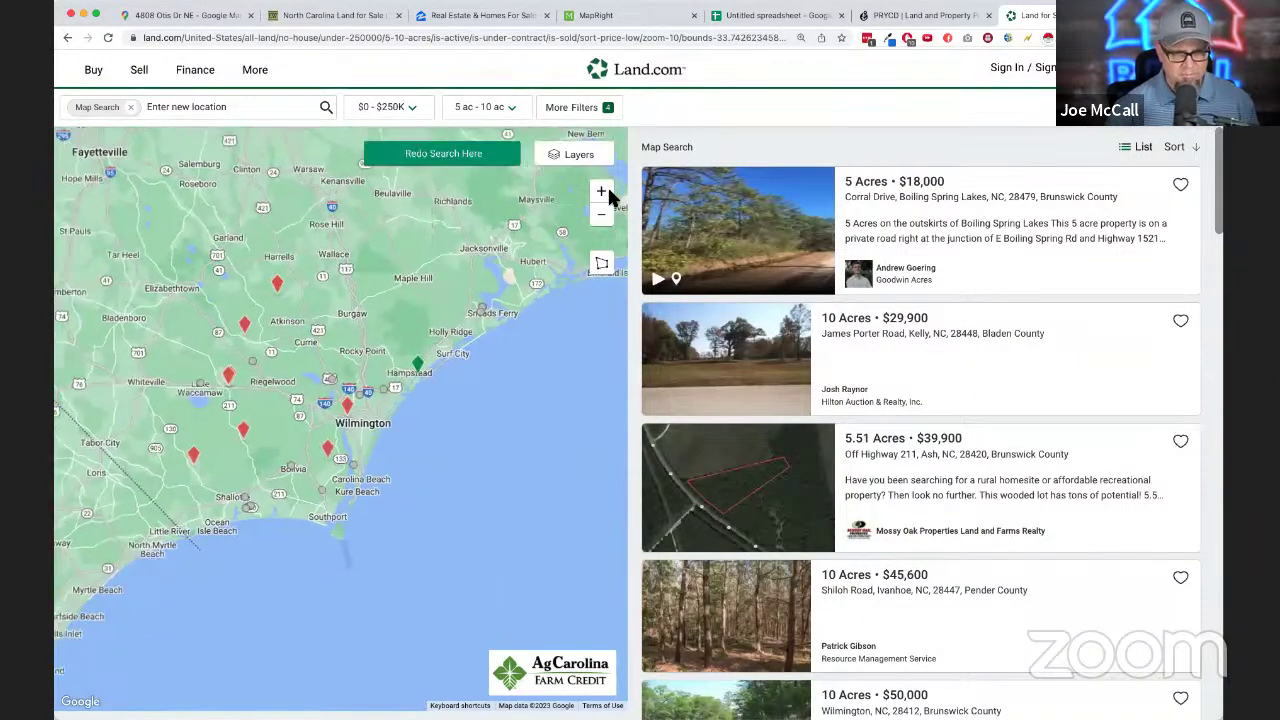
drag(384, 380, 426, 410)
click(443, 156)
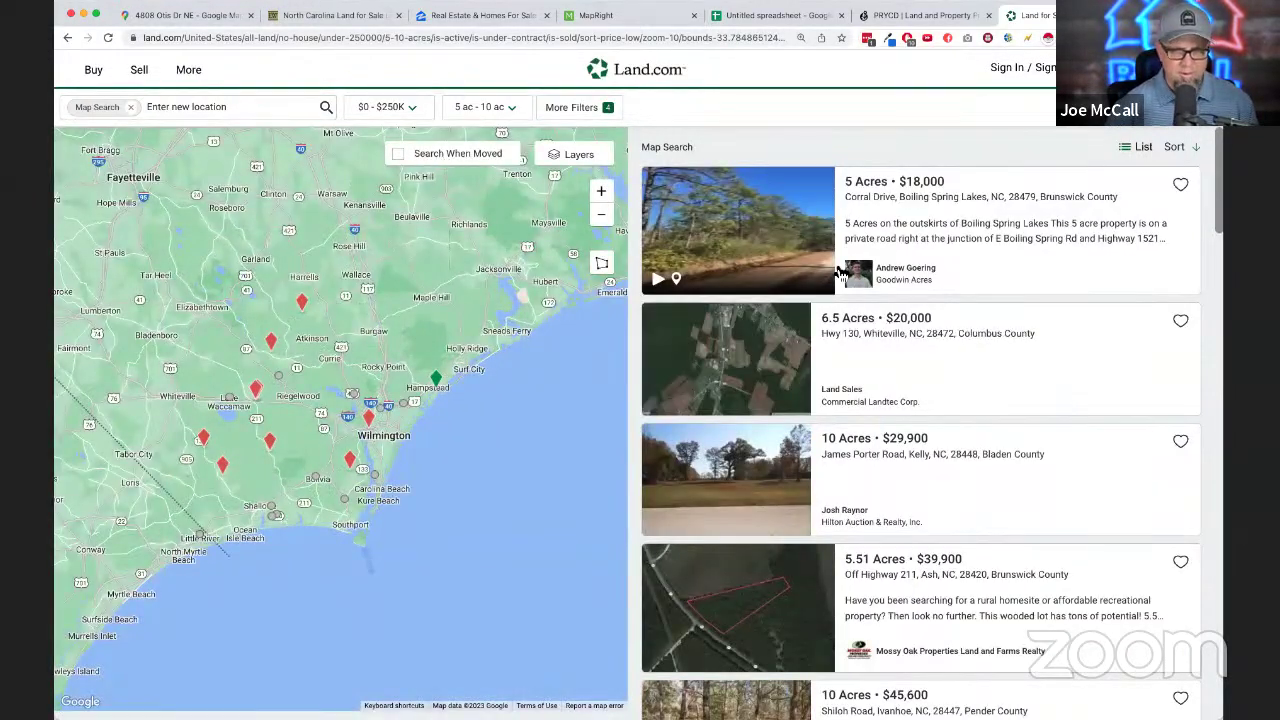
- Clear the old saved properties in Pebble and save all listings from the new search, including sold ones
scroll(974, 400, down, 10)
scroll(978, 400, down, 15)
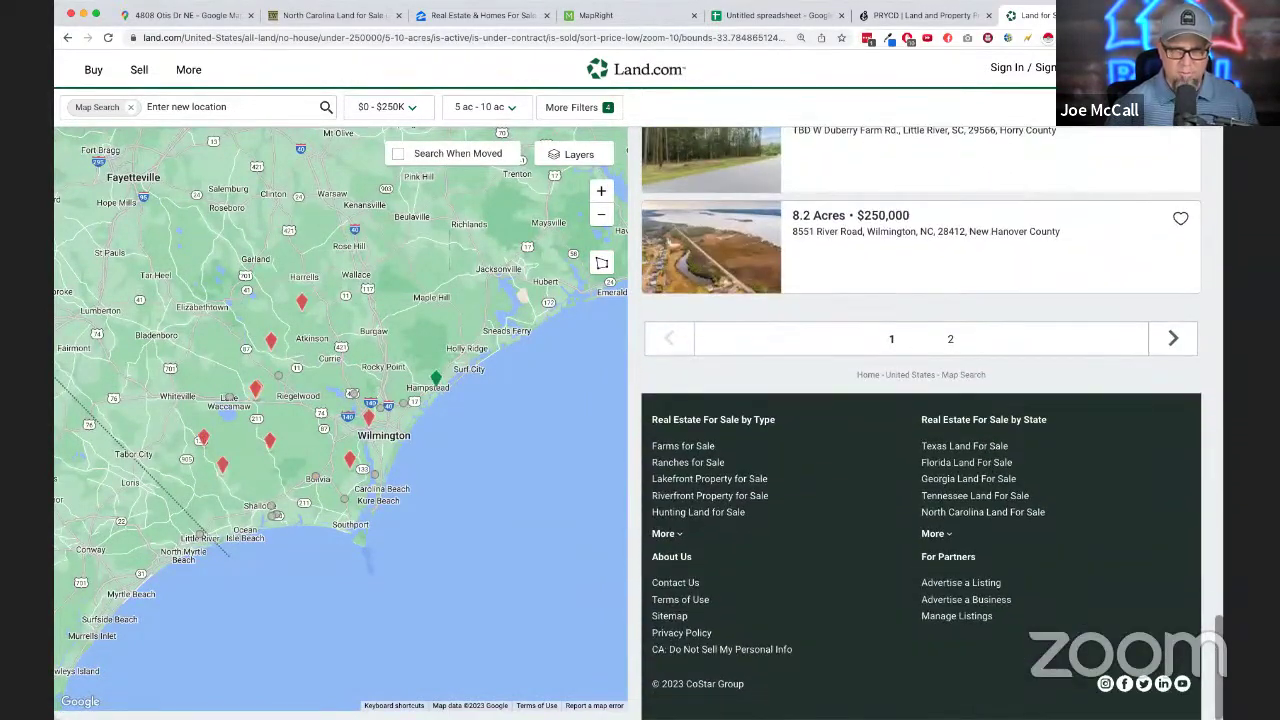
click(1047, 38)
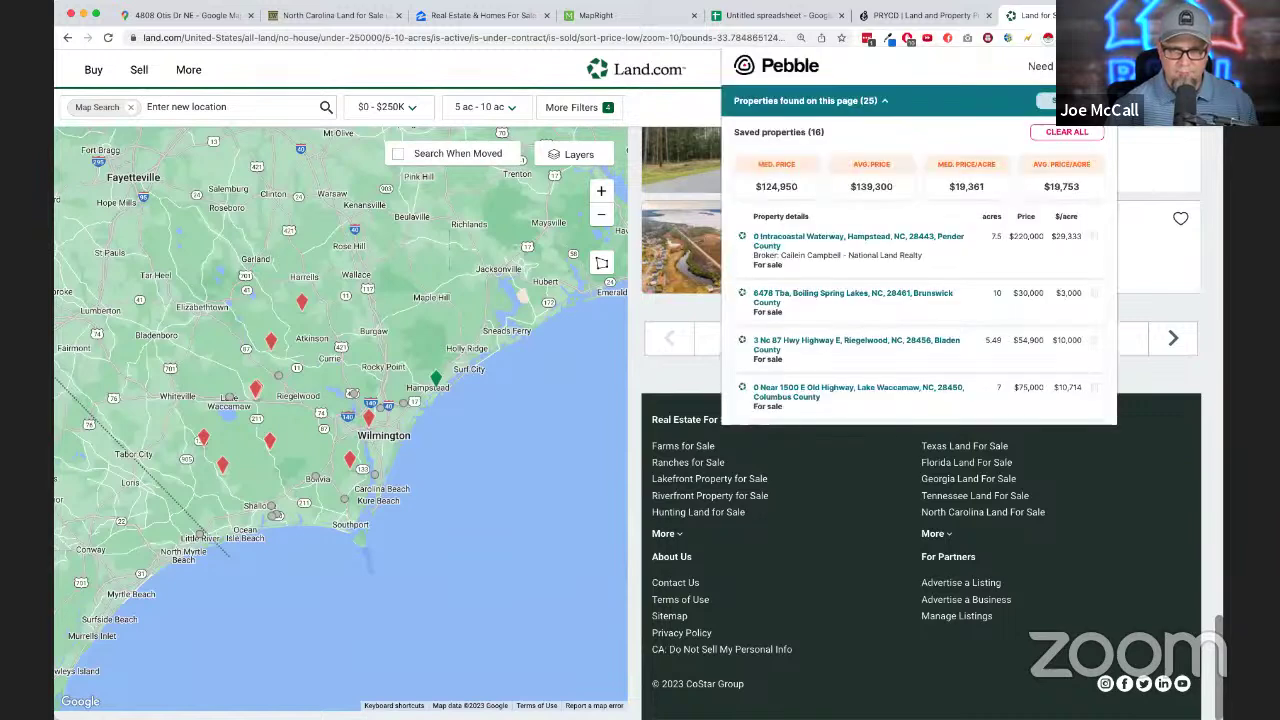
click(1064, 132)
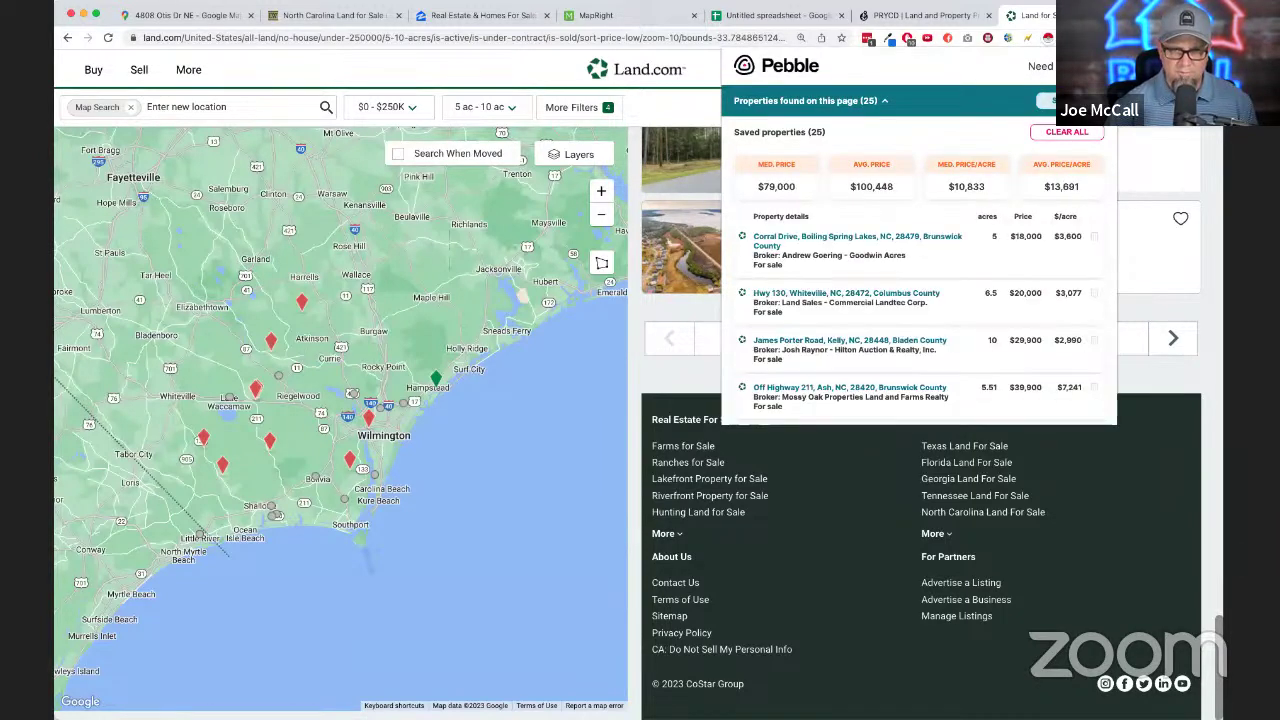
- Compare Pebble's median and average price per acre, and look through the saved properties
double_click(962, 186)
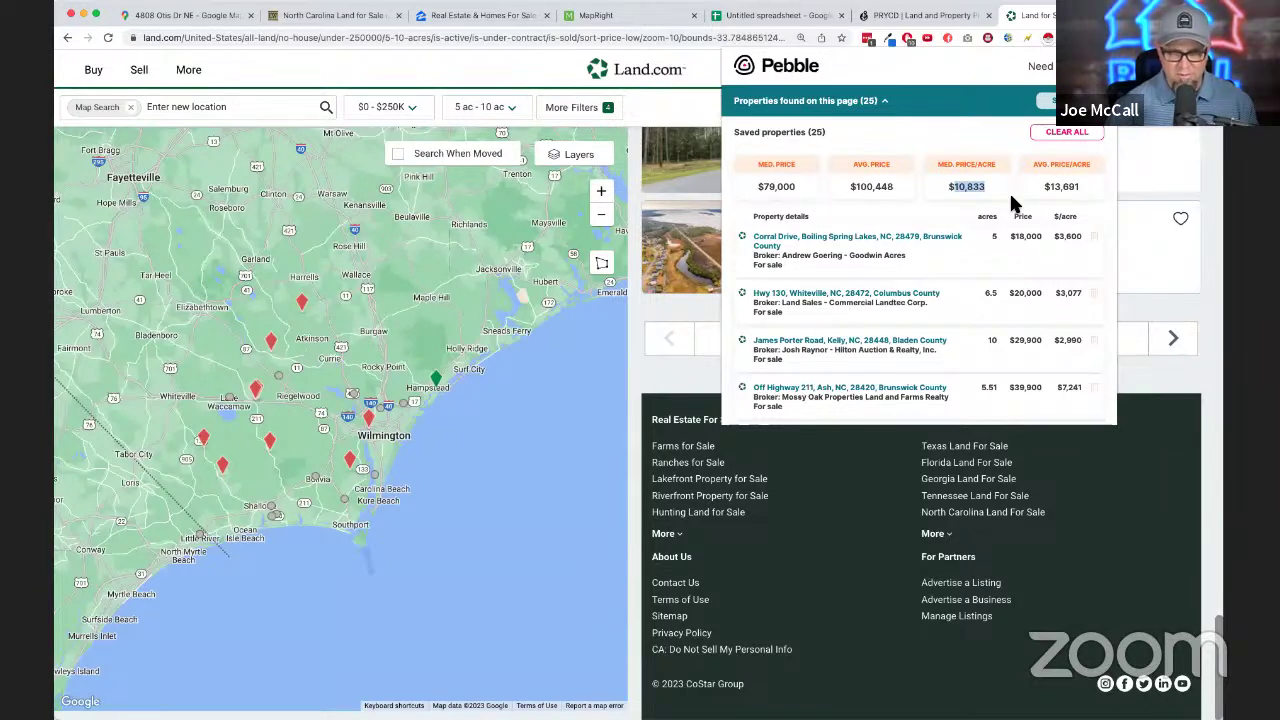
double_click(1064, 187)
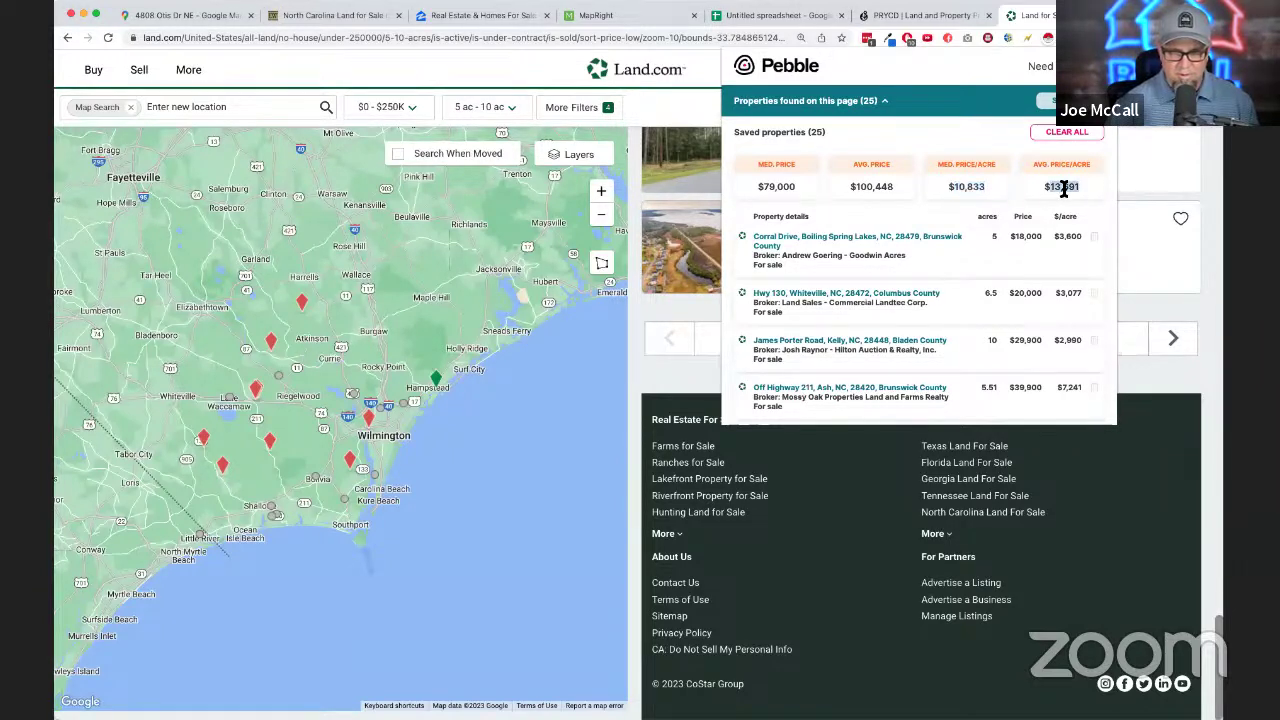
click(985, 197)
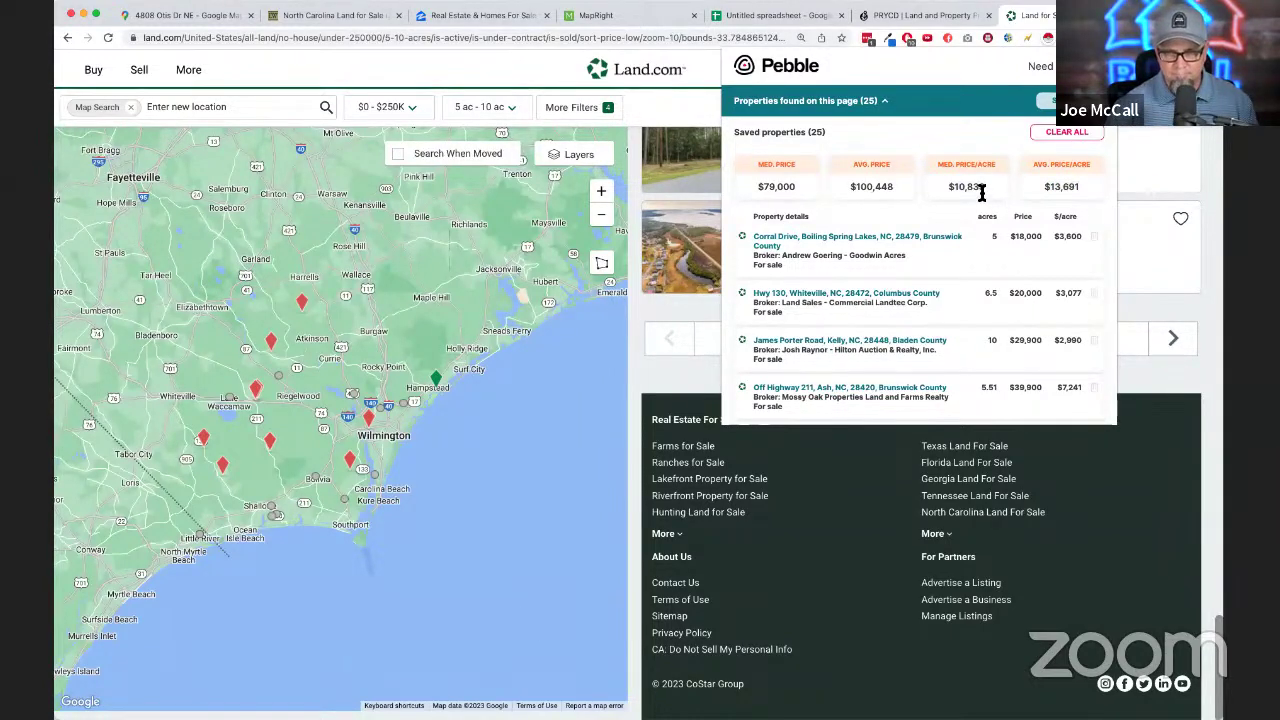
scroll(990, 300, down, 5)
scroll(987, 303, down, 8)
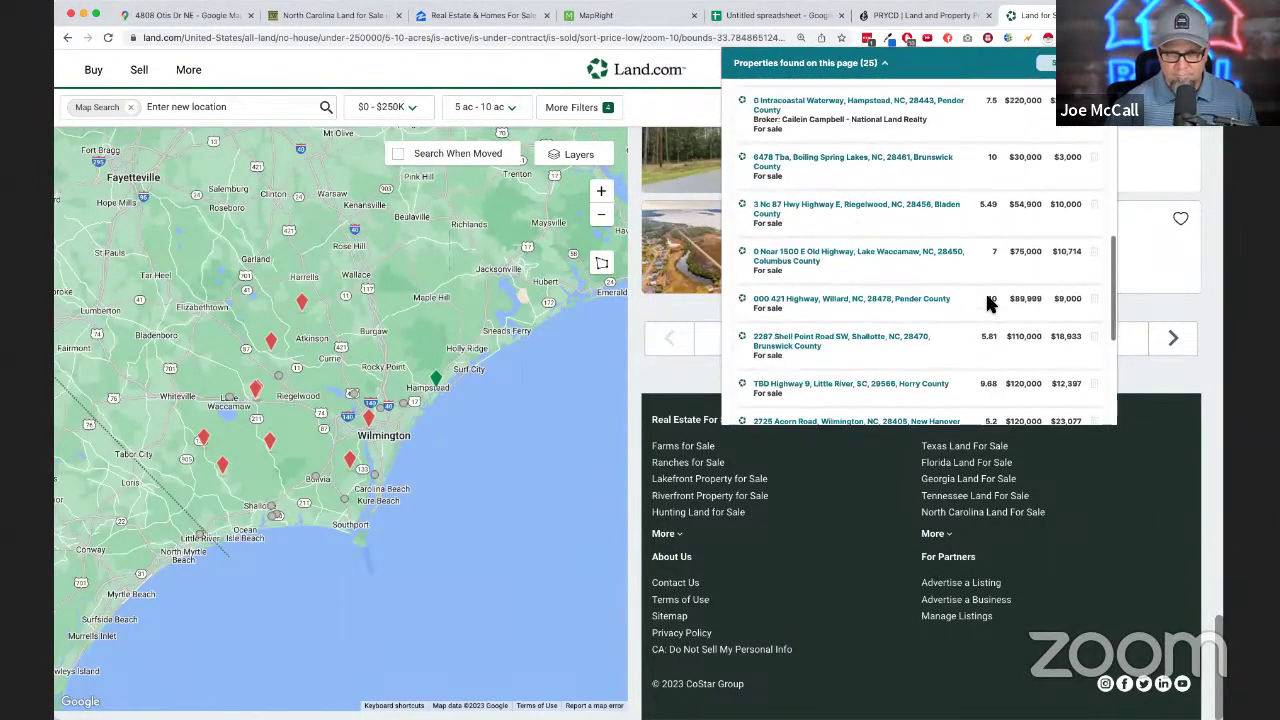
- Finish looking through Pebble's saved properties, close the list and switch to PRYCD's Comp Report page
scroll(990, 312, up, 10)
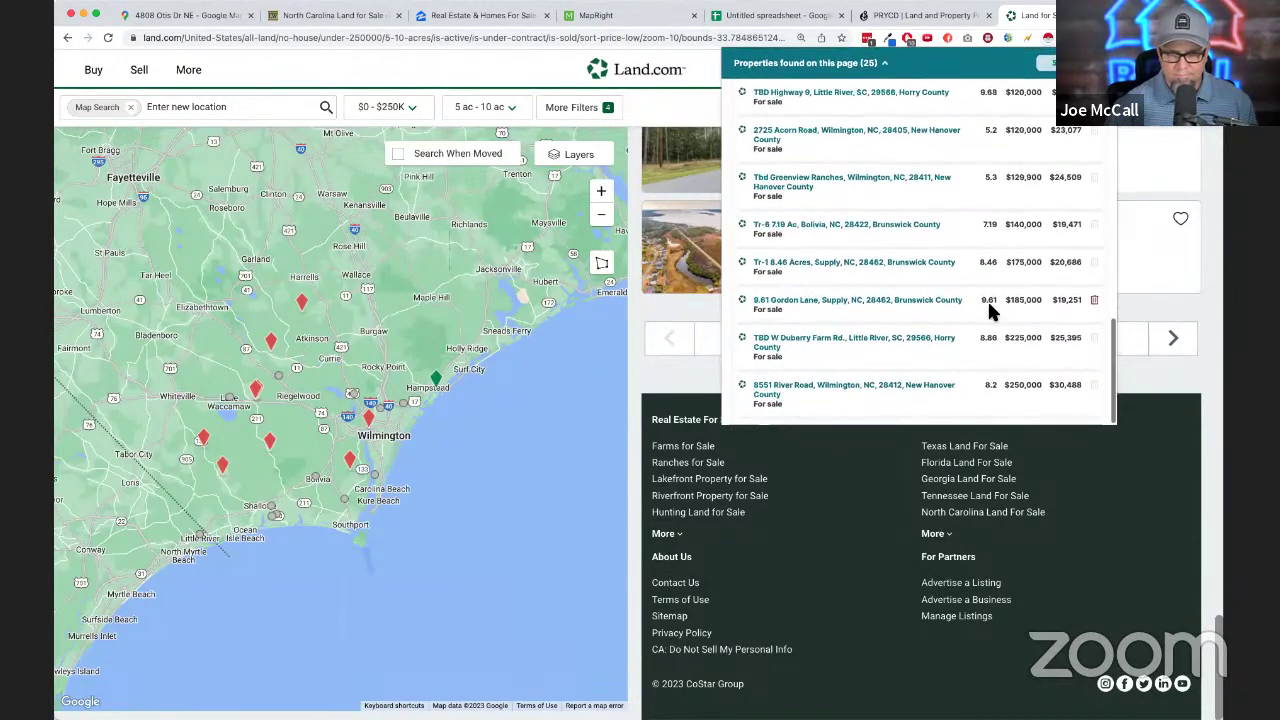
click(1091, 452)
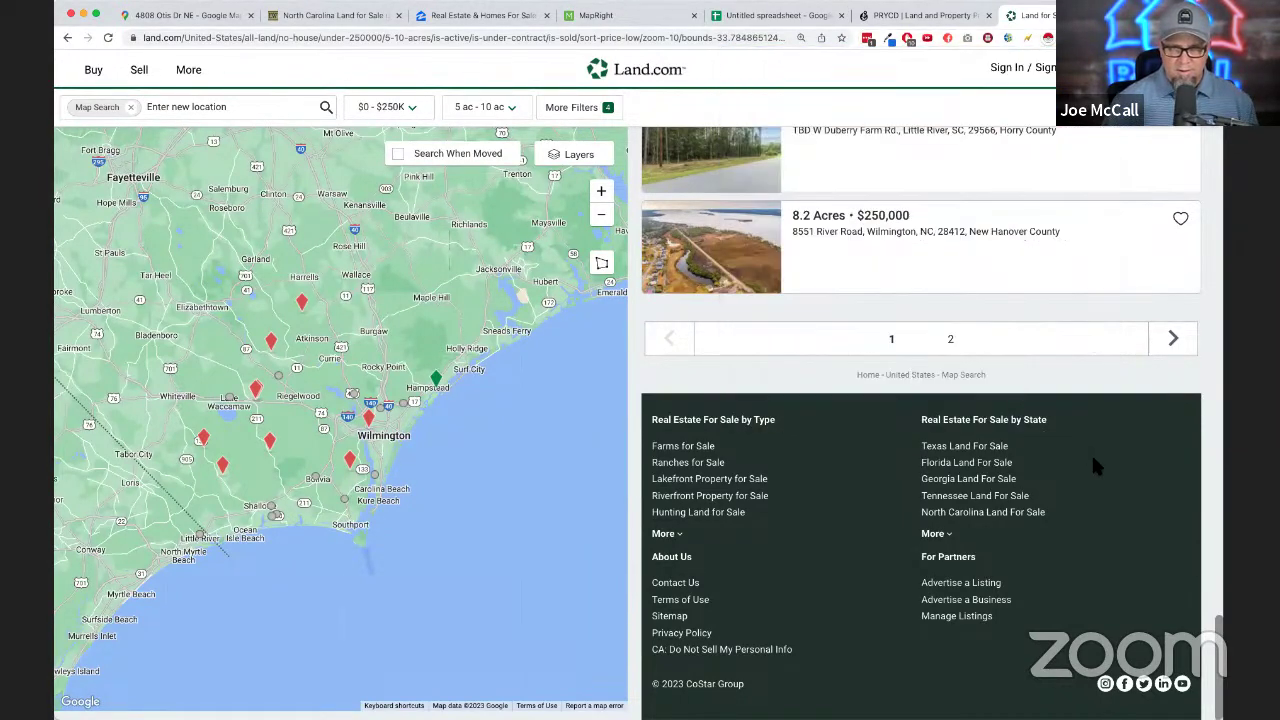
click(915, 15)
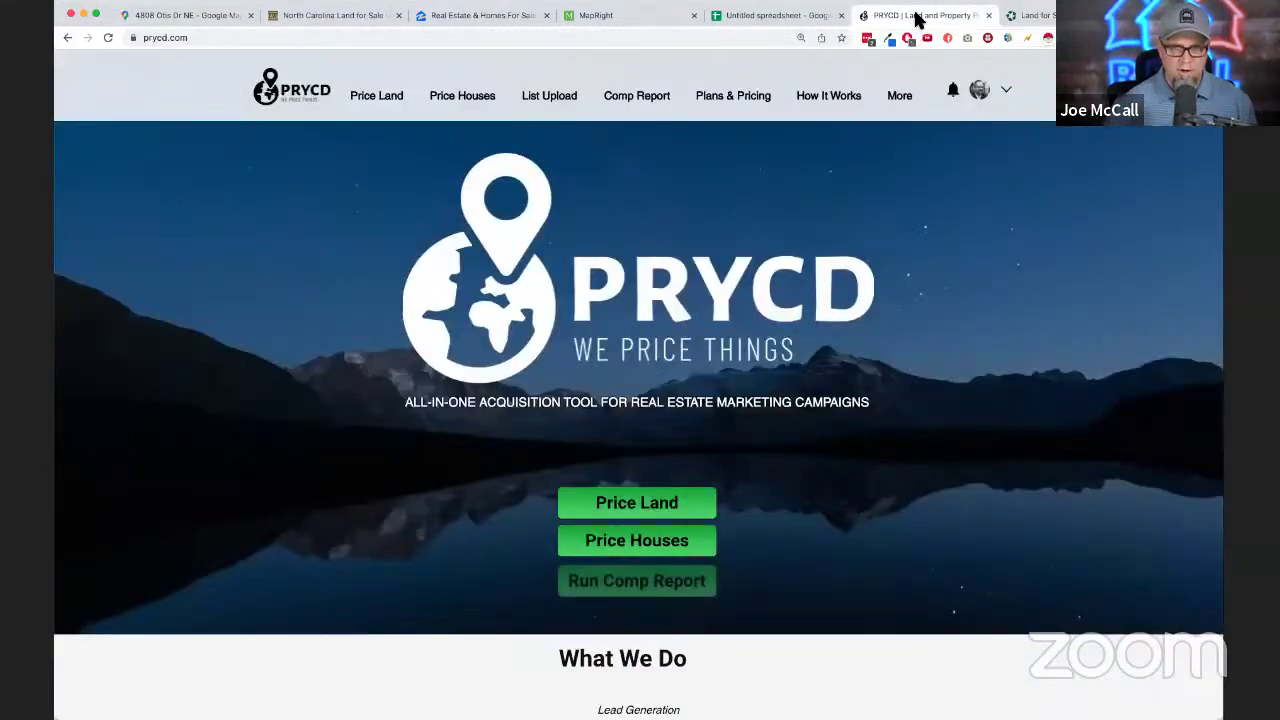
click(632, 97)
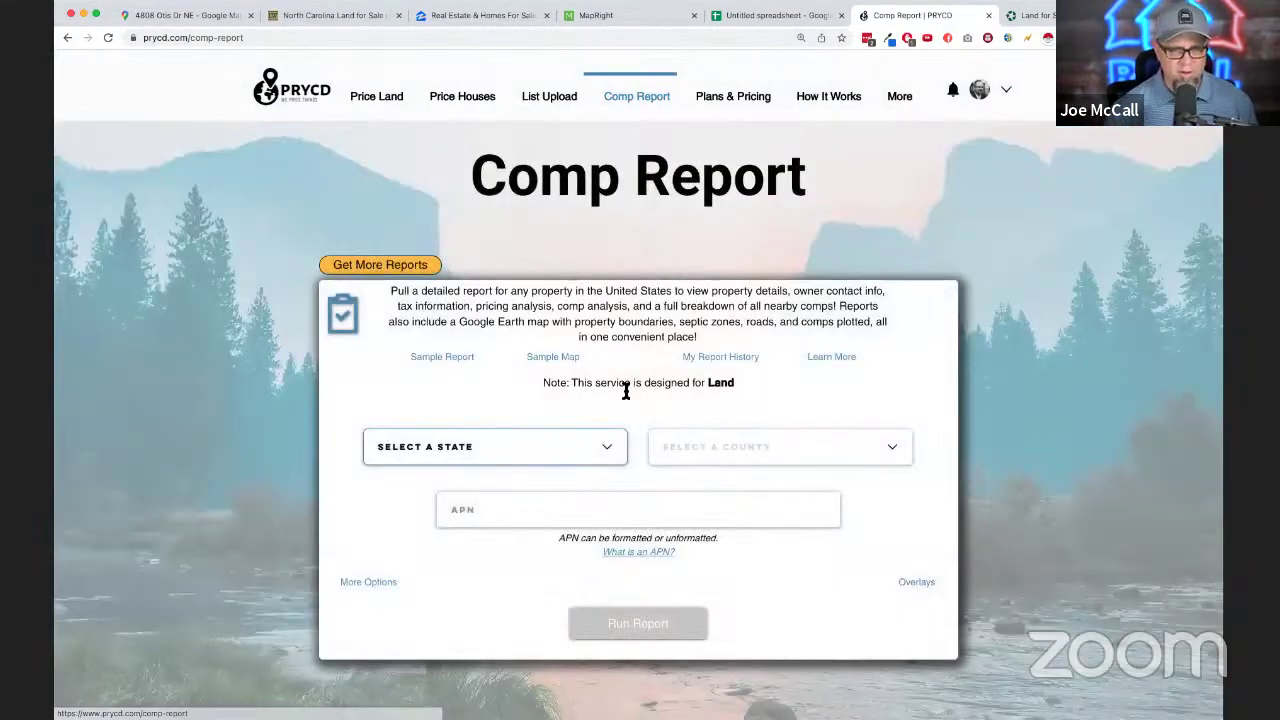
- Run a PRYCD comp report for APN 900088 in Brunswick County, North Carolina
click(553, 451)
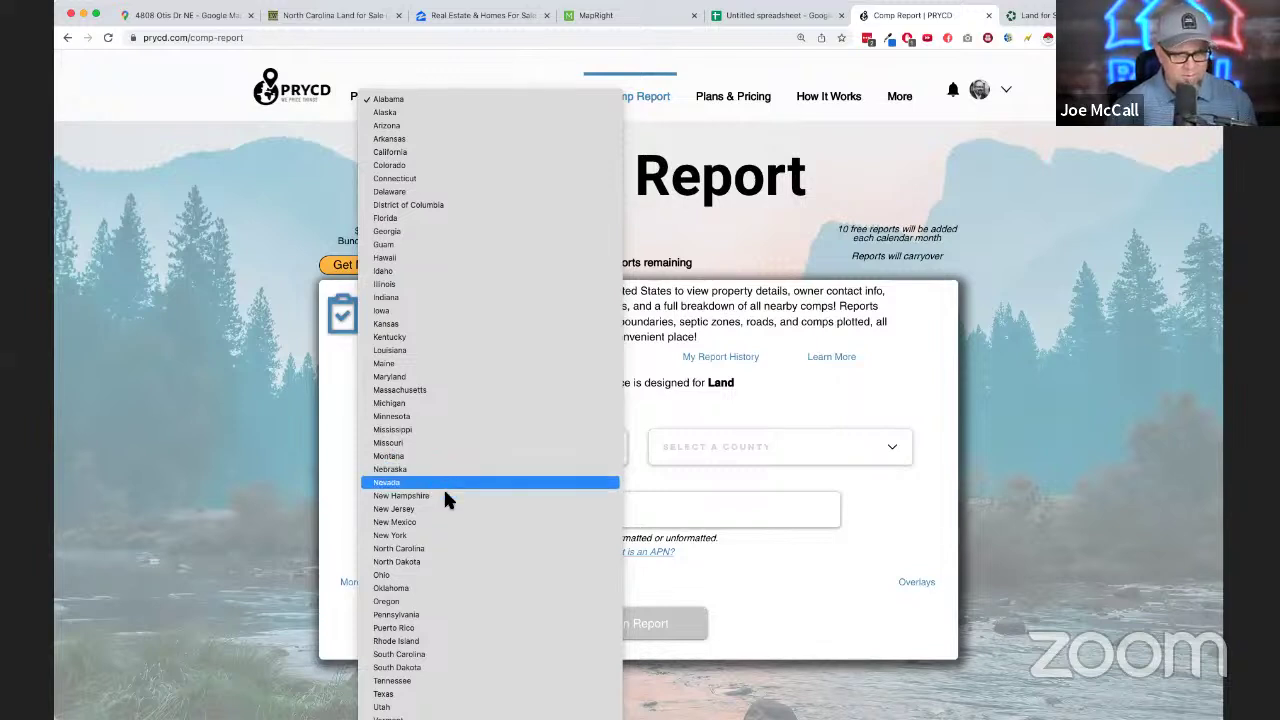
click(455, 549)
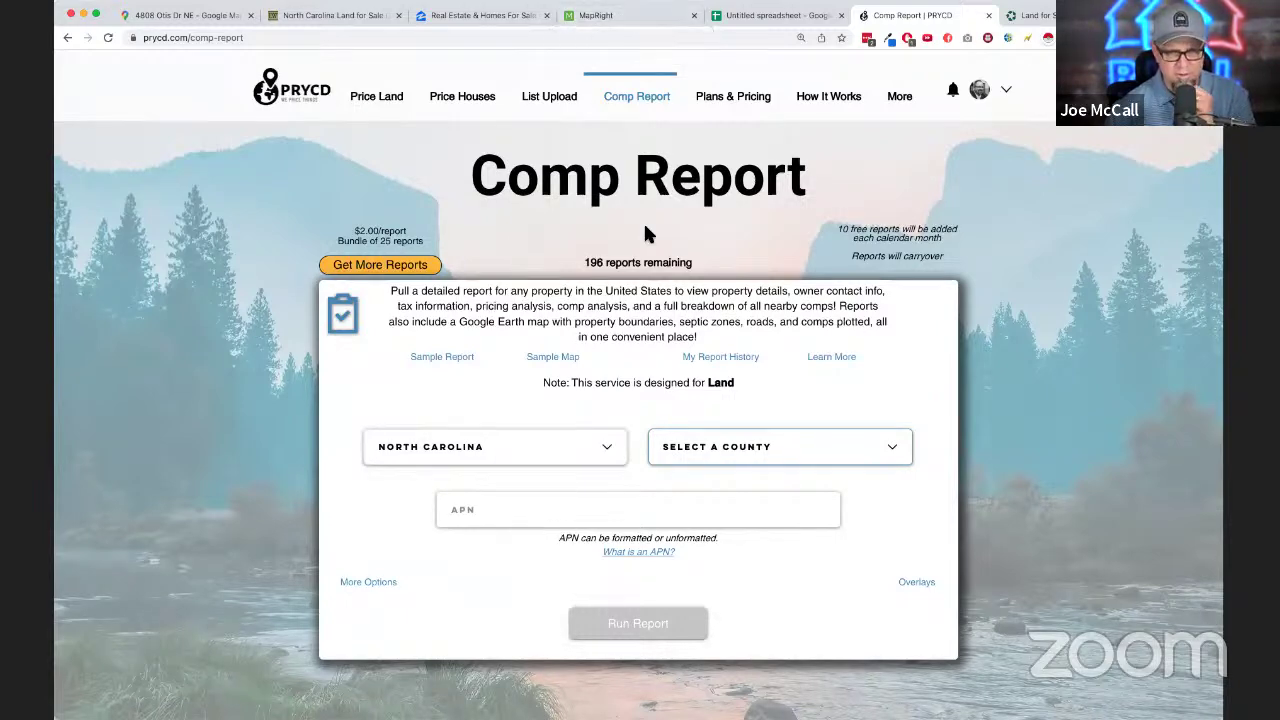
click(763, 452)
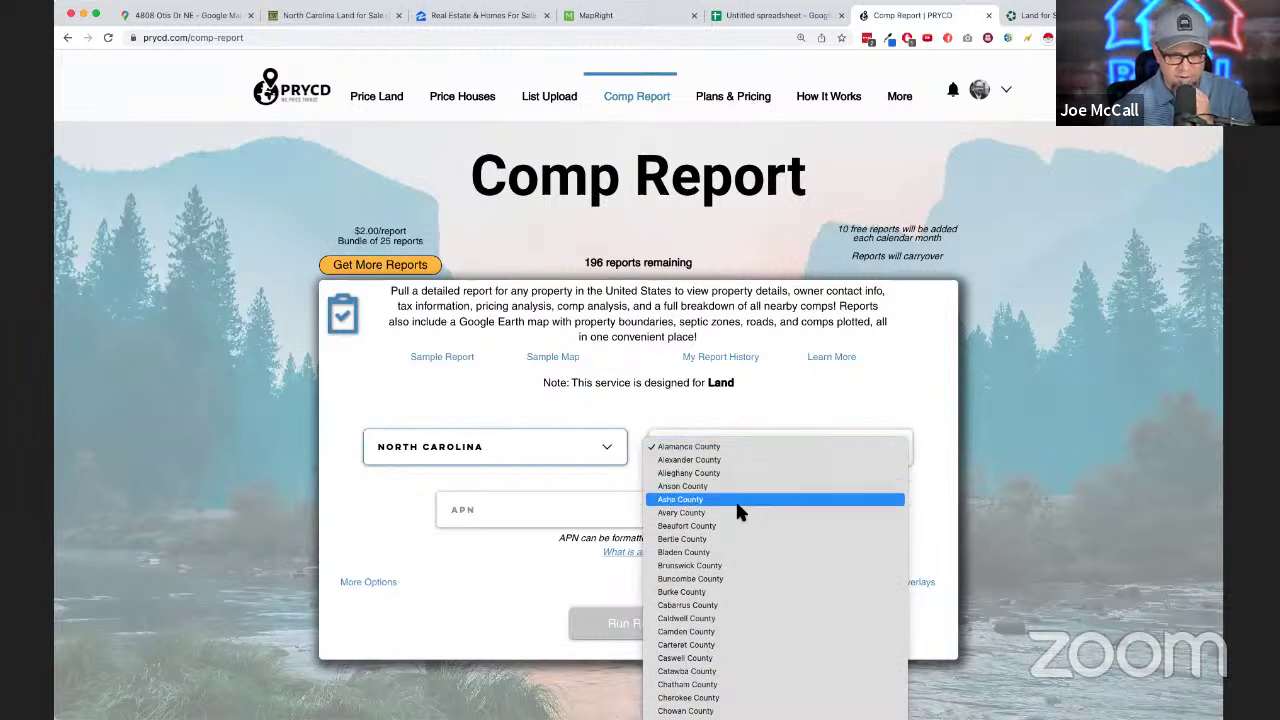
click(736, 566)
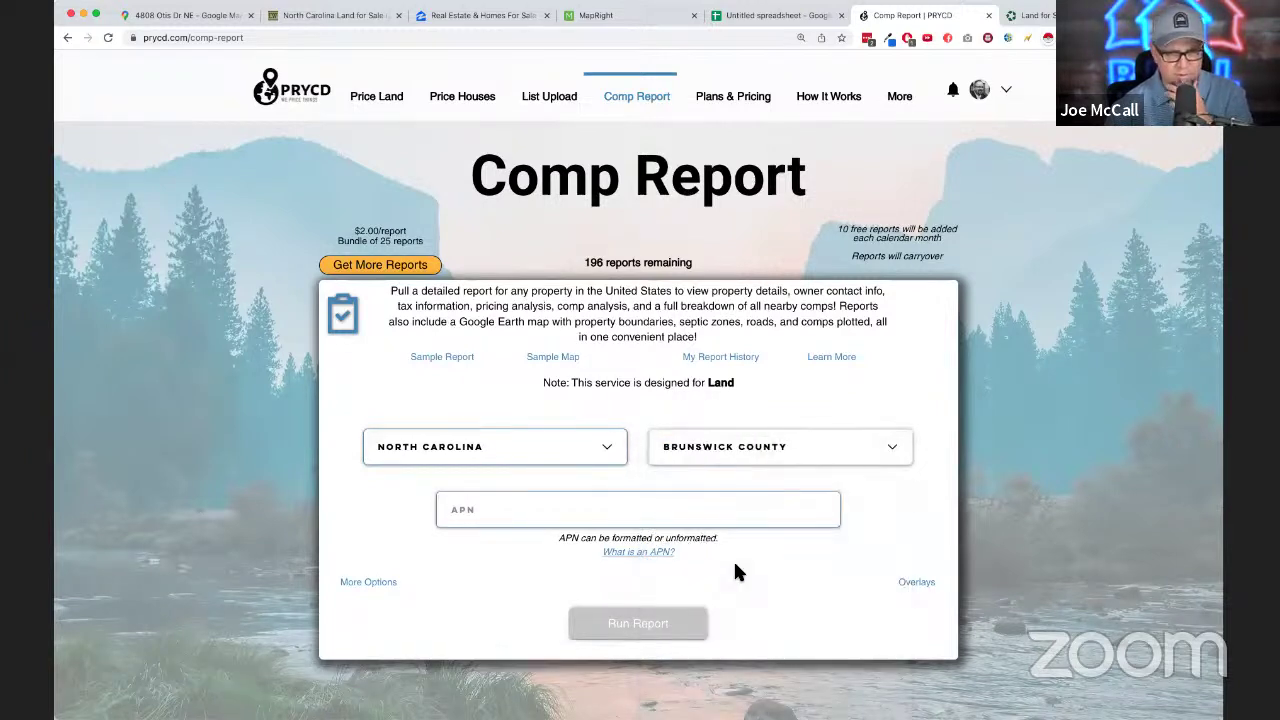
click(548, 511)
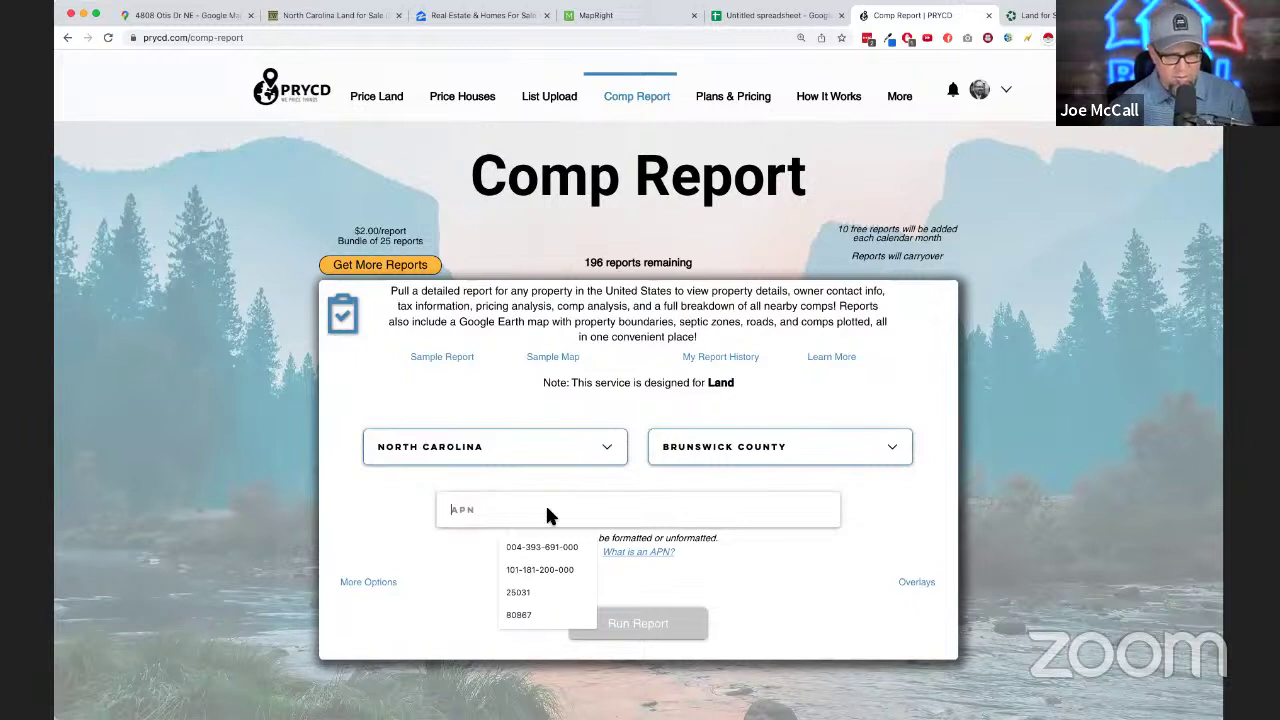
text(900088)
click(635, 623)
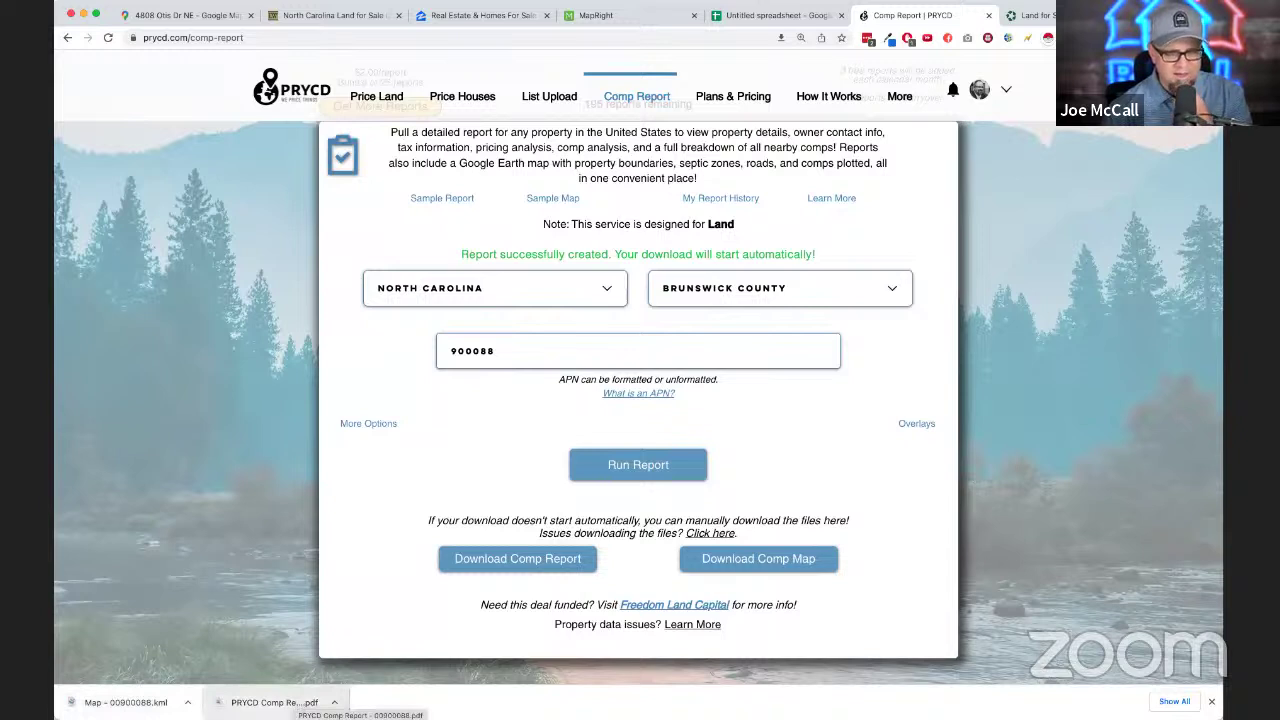
- Open the downloaded comp map in Google Earth Pro and examine the sold and for-sale comps around the owner-record parcel
click(120, 702)
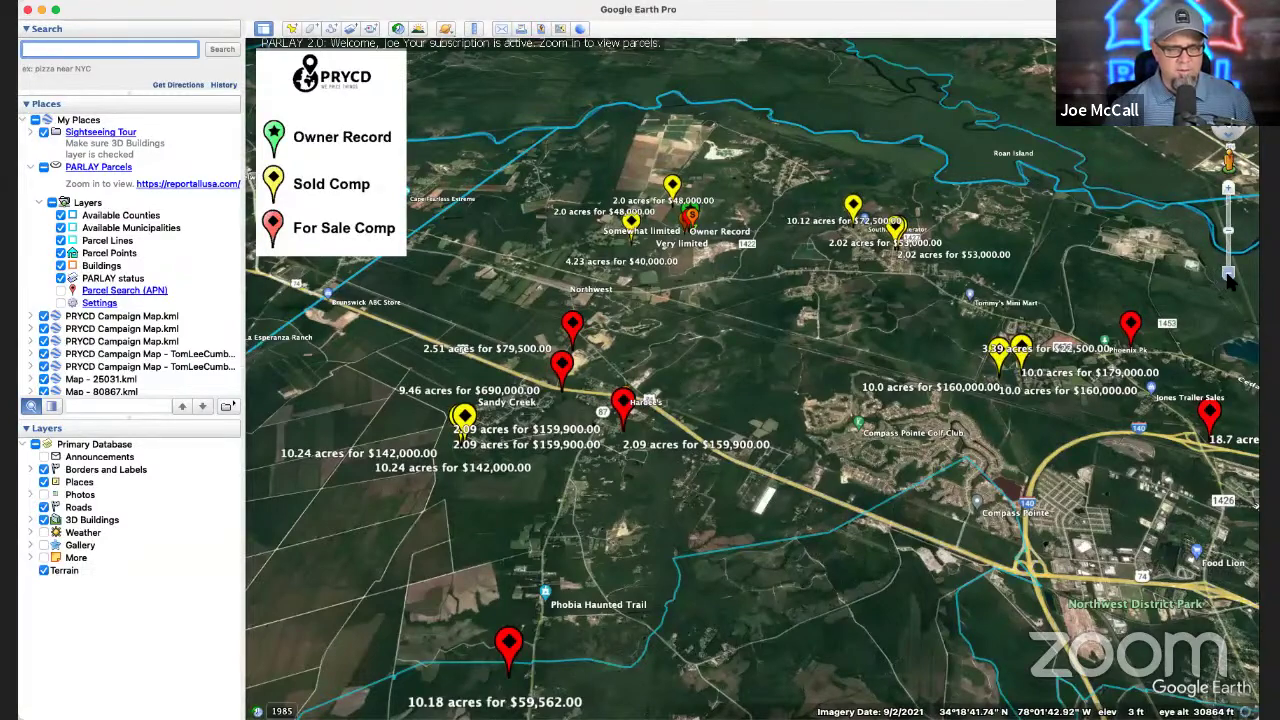
click(1229, 276)
click(1229, 278)
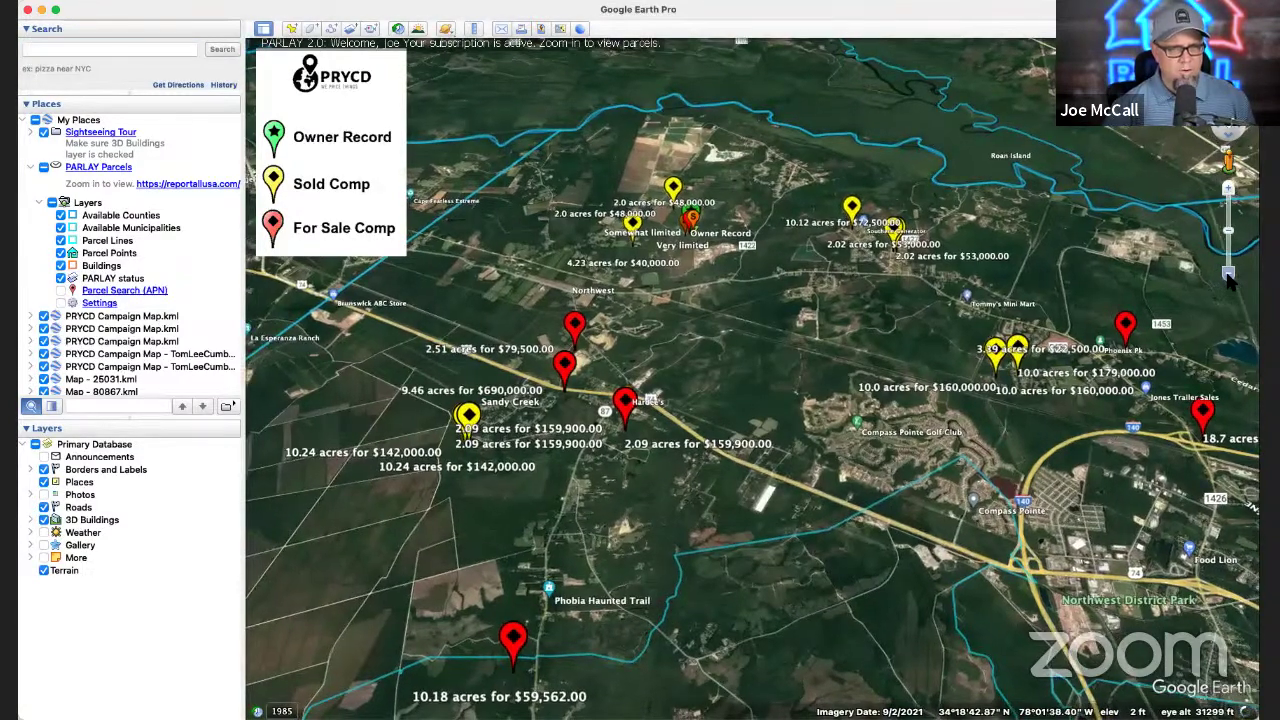
click(1229, 278)
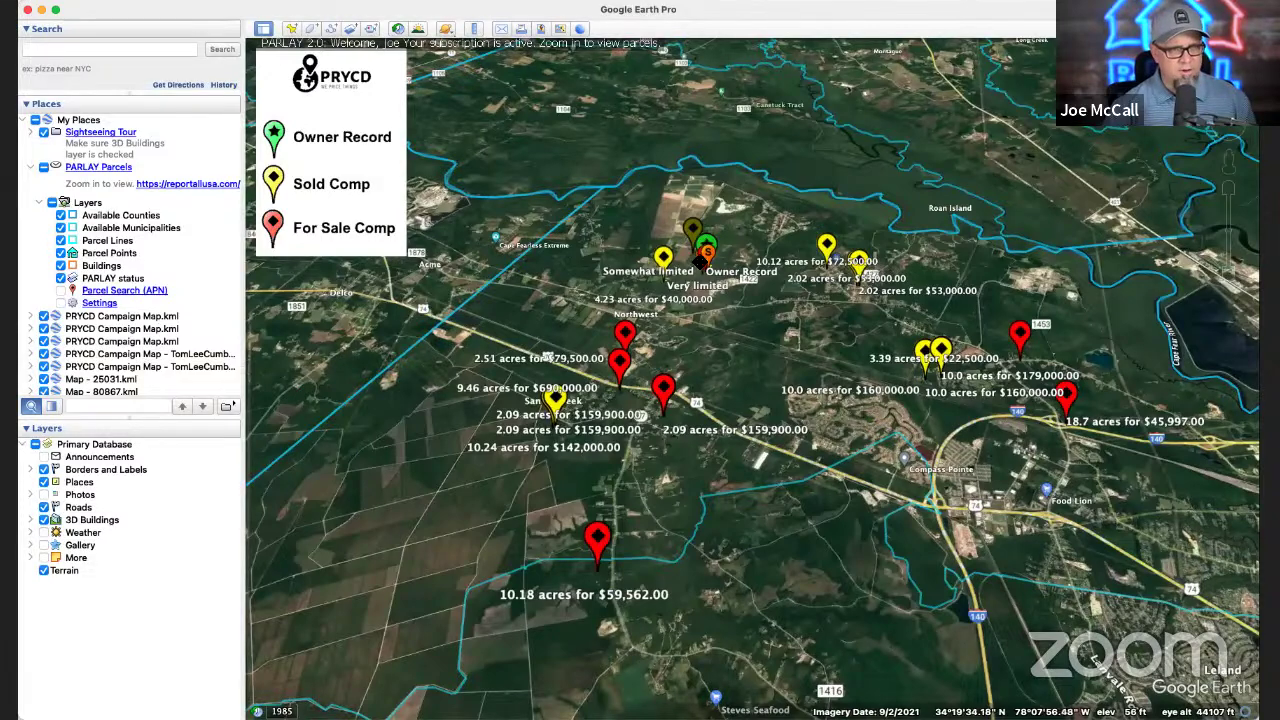
click(703, 248)
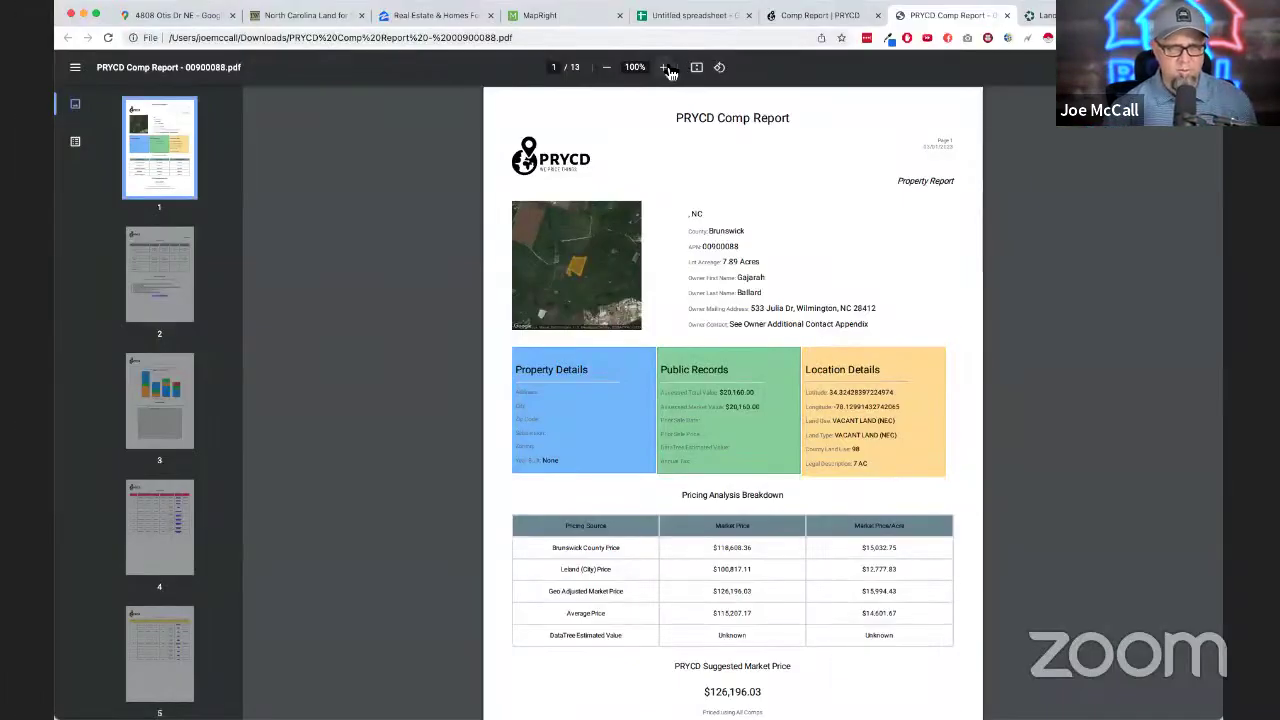
- Enlarge the PRYCD comp report PDF to 175% and review the parcel, public-record and location details on its first page
click(667, 68)
click(665, 67)
click(665, 67)
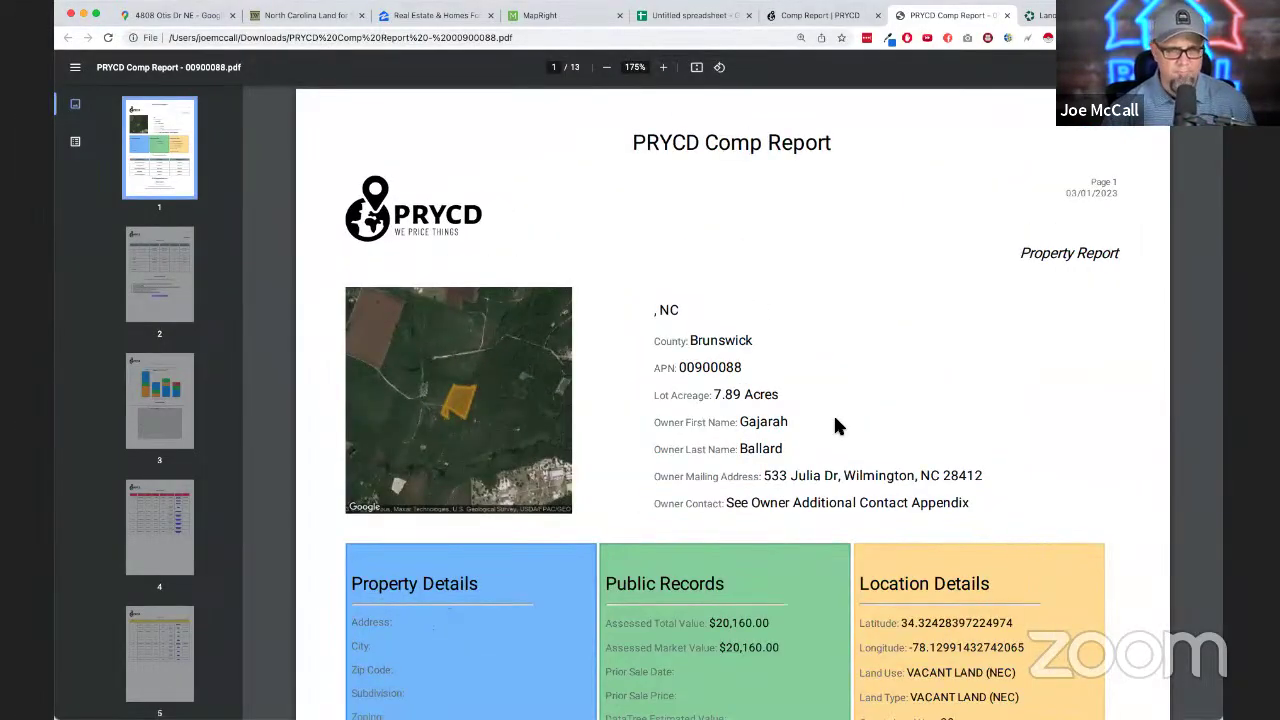
scroll(835, 415, down, 2)
scroll(836, 425, down, 1)
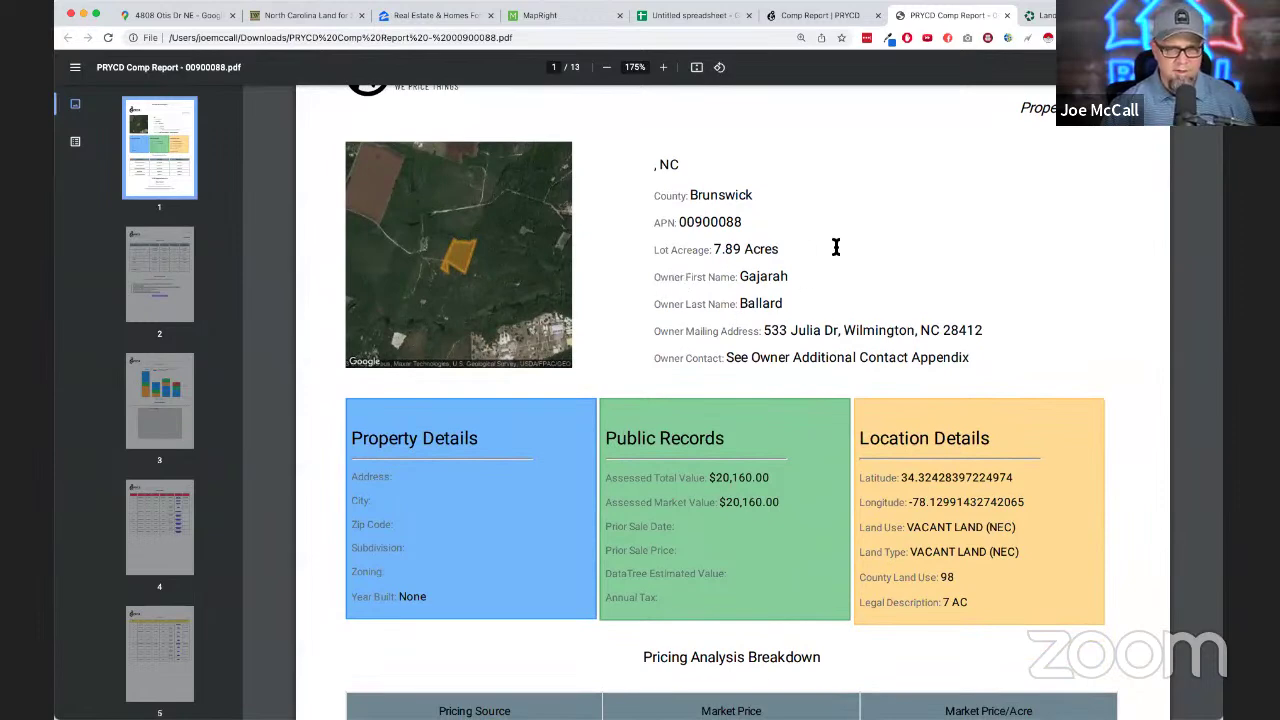
scroll(786, 372, down, 4)
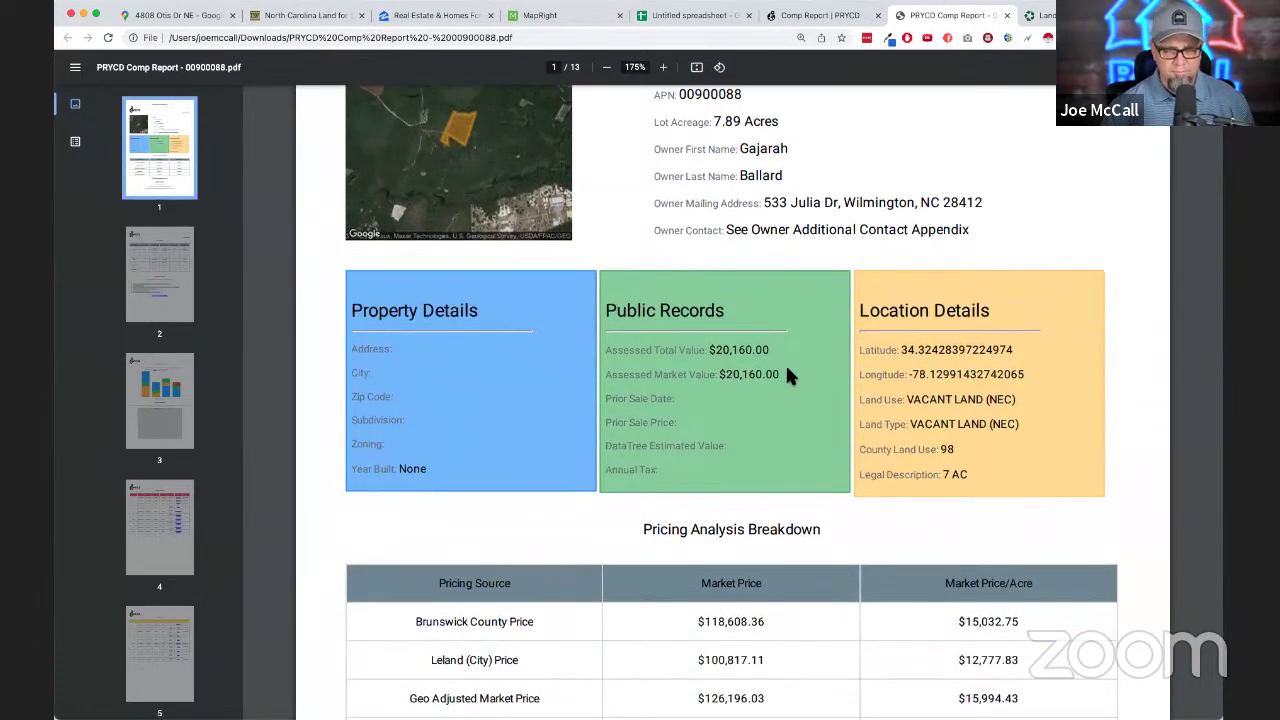
scroll(811, 386, up, 2)
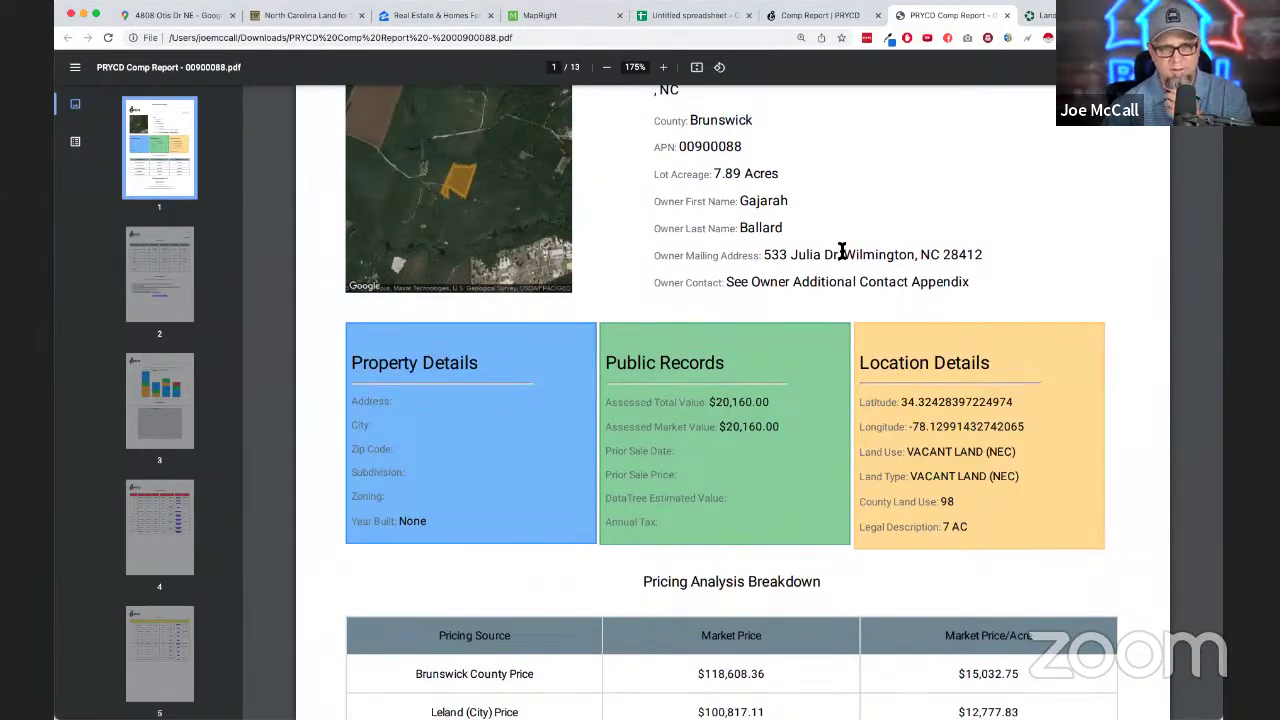
- Highlight the city, state and ZIP in the owner's mailing address, and the owner's first and last name in the report
drag(840, 255, 997, 263)
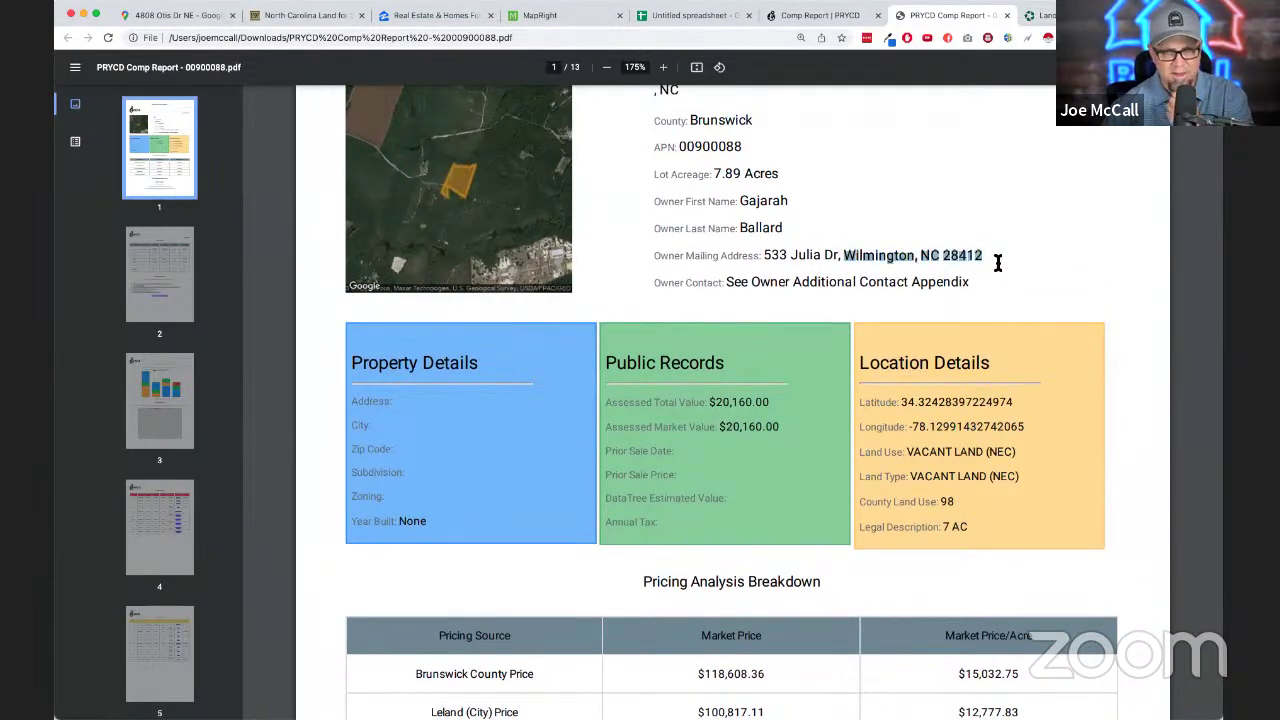
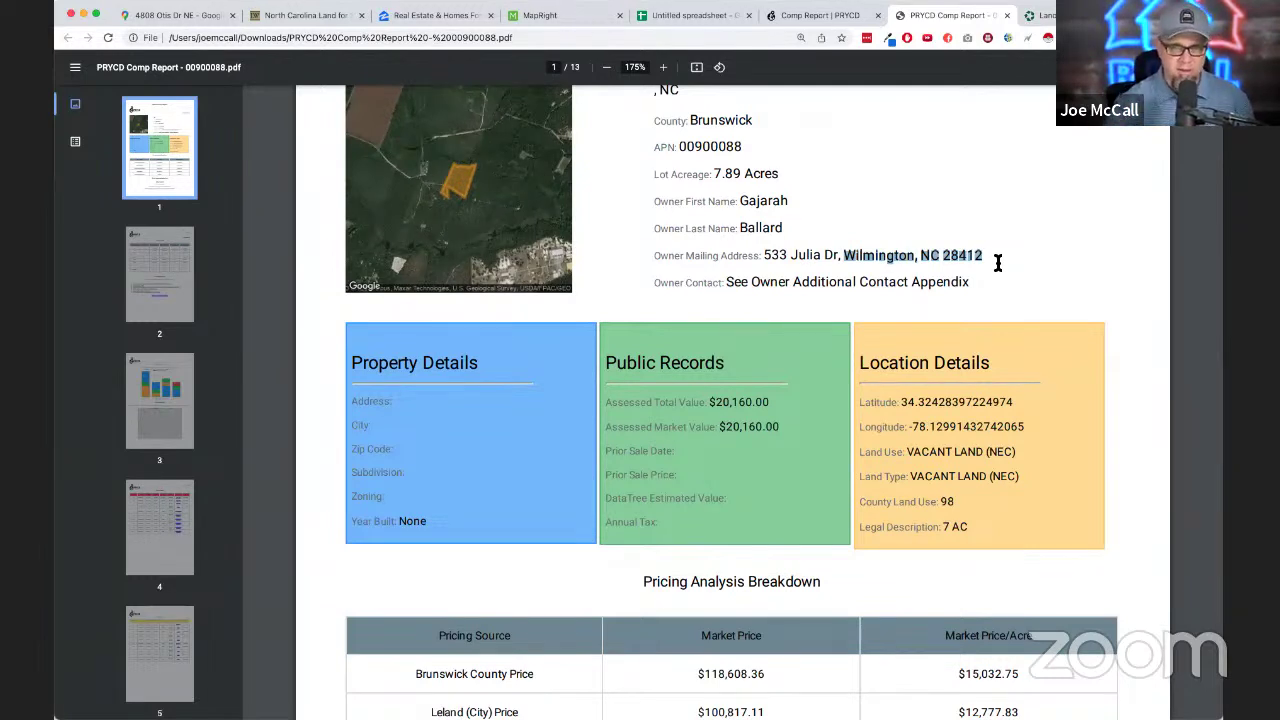
click(804, 250)
drag(743, 207, 784, 243)
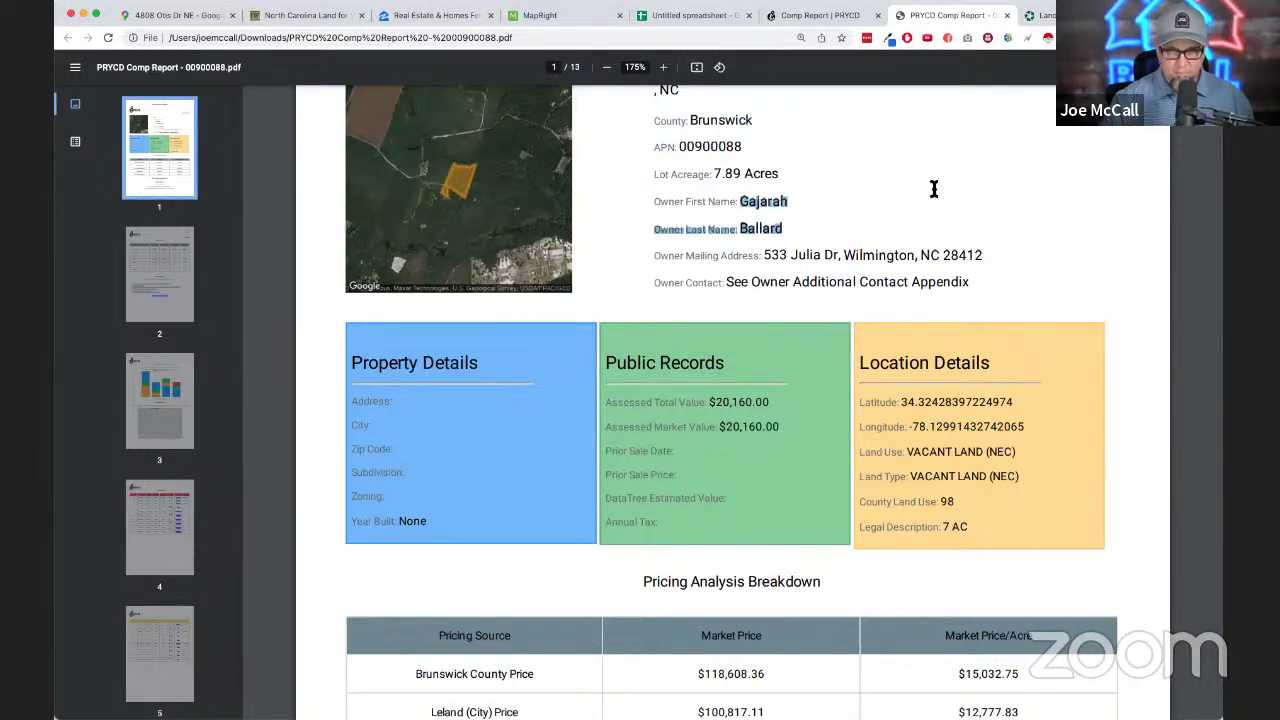
click(915, 268)
- Examine the report's Pricing Analysis Breakdown and suggested market price, checking the Leland (City) market price
scroll(1097, 420, down, 4)
scroll(1097, 420, down, 3)
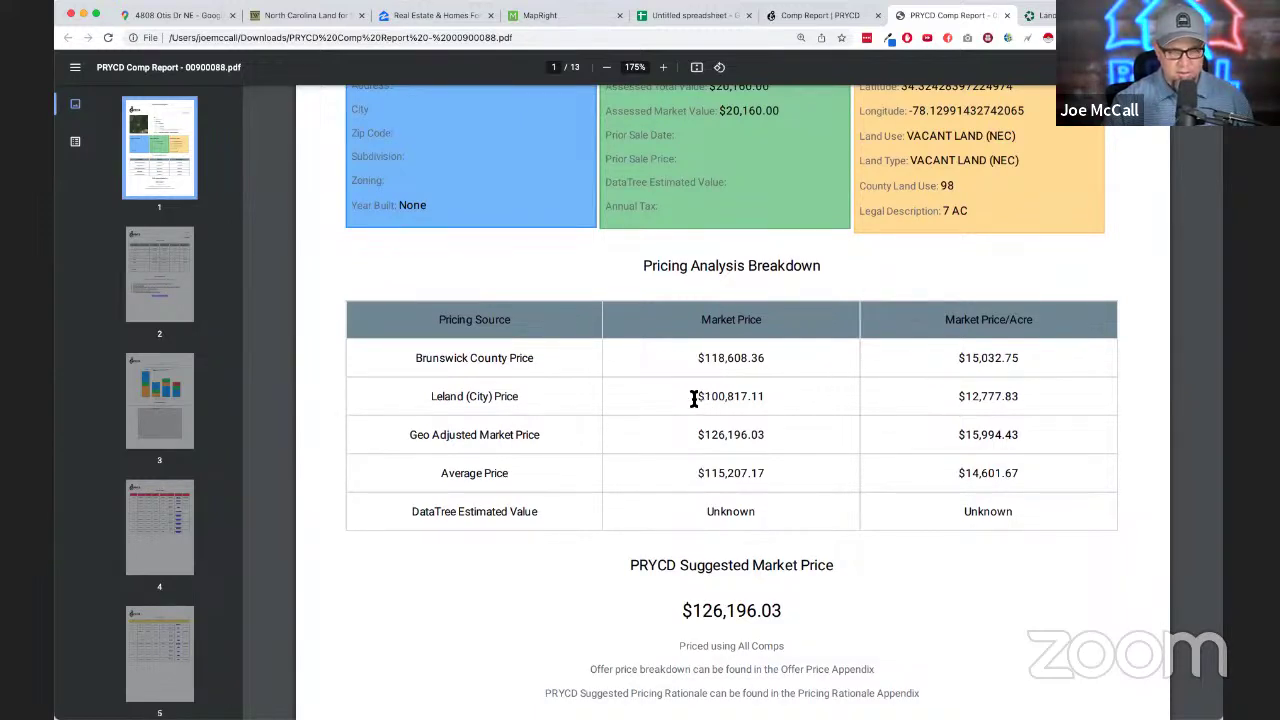
drag(757, 398, 788, 411)
click(677, 442)
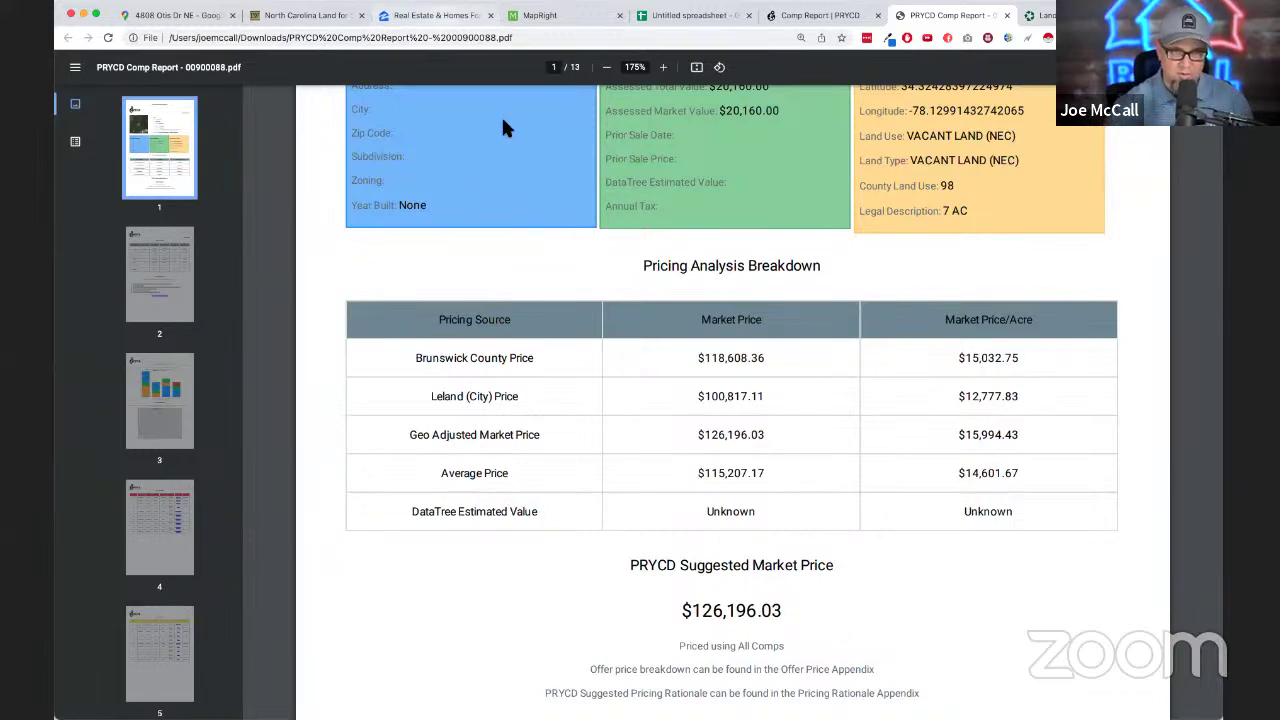
- Switch to the Zillow results and look through the prices and acreages of the land listings for comparison
click(440, 17)
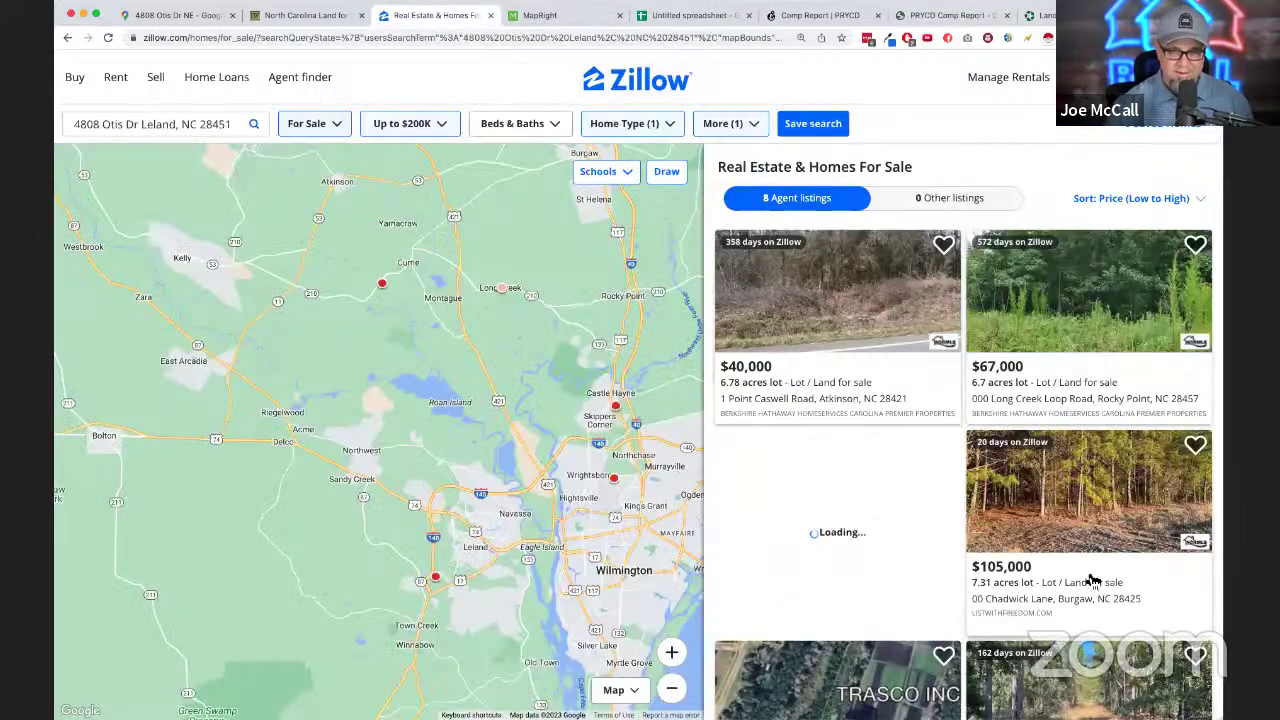
scroll(1093, 580, down, 1)
scroll(1093, 580, down, 1)
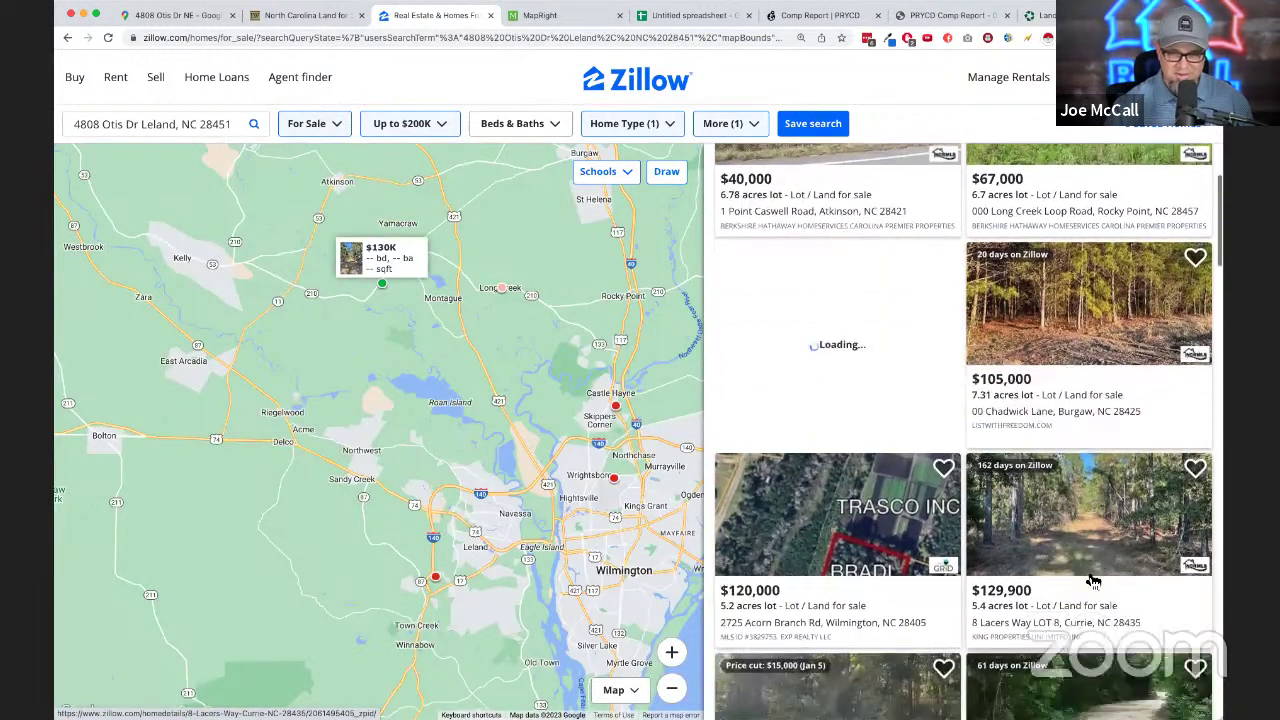
scroll(1093, 580, down, 1)
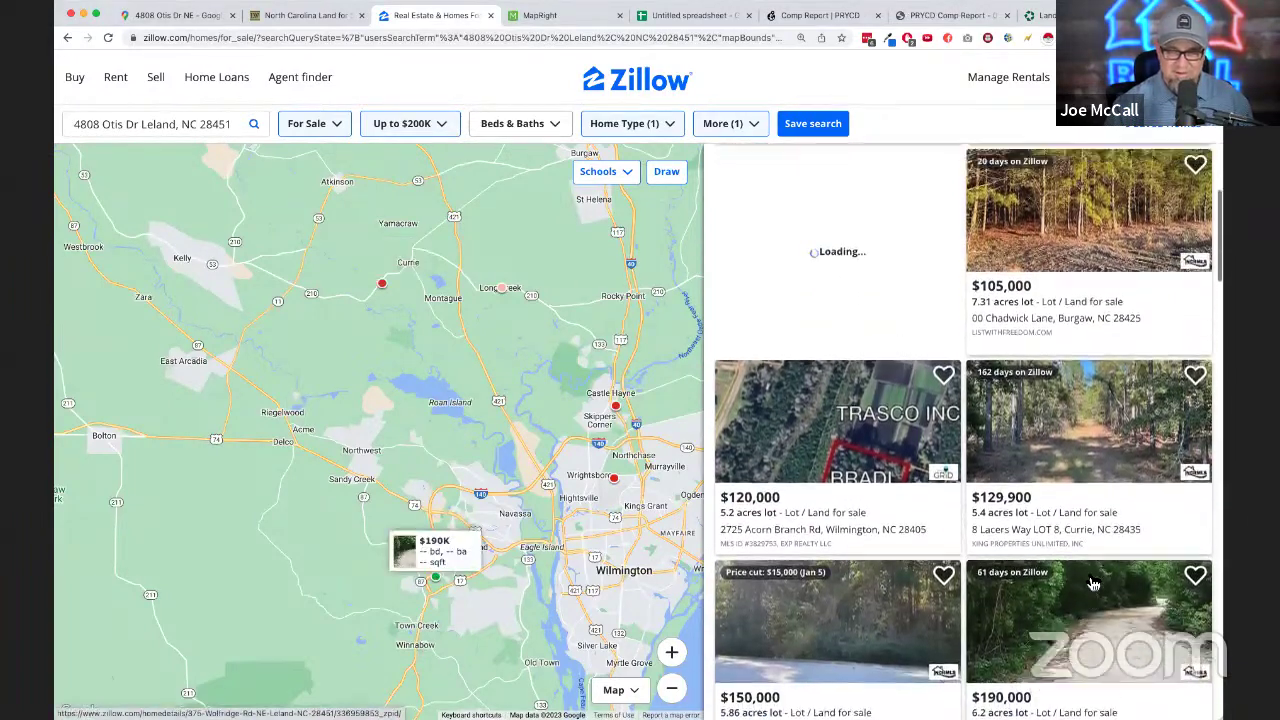
scroll(1093, 583, up, 2)
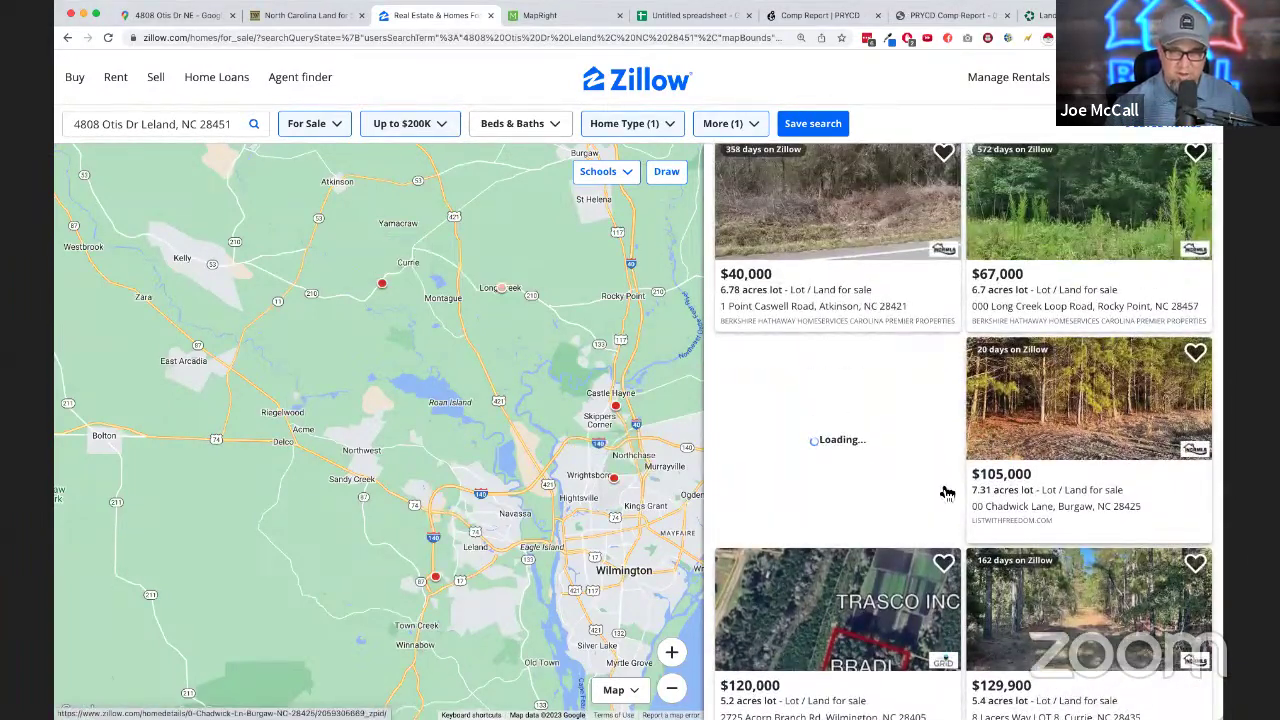
scroll(898, 682, down, 2)
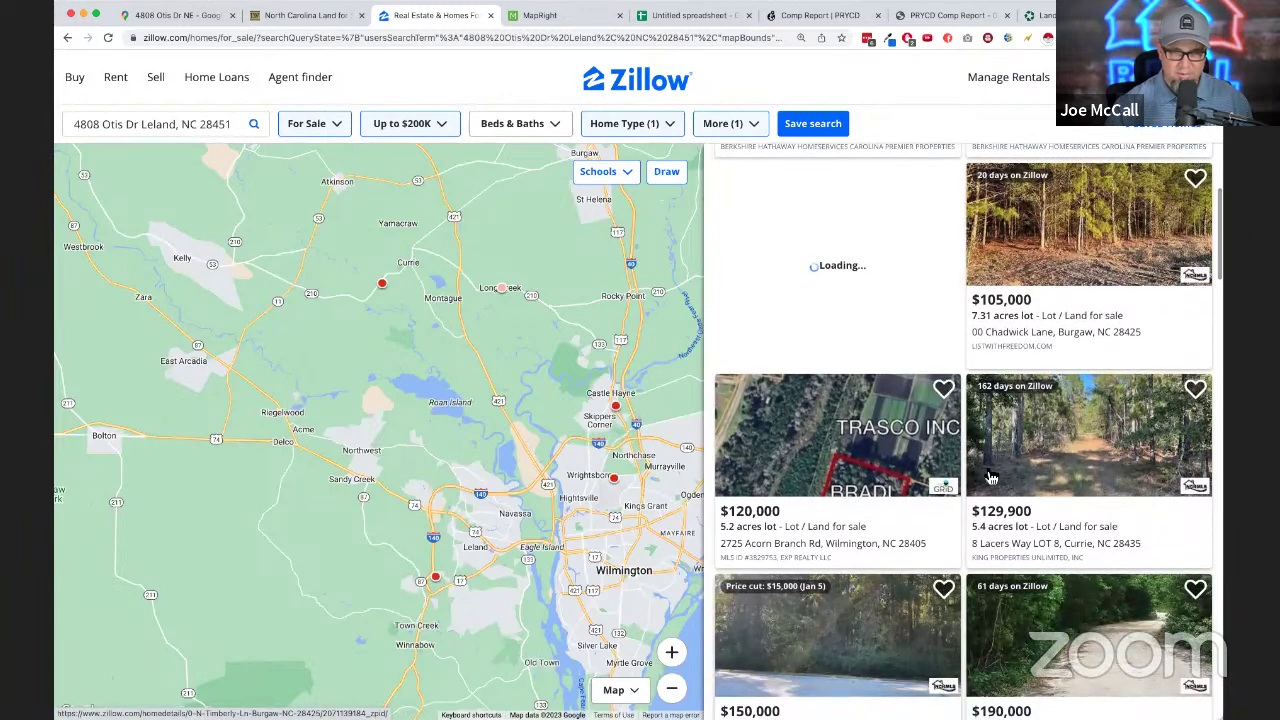
scroll(1085, 592, down, 3)
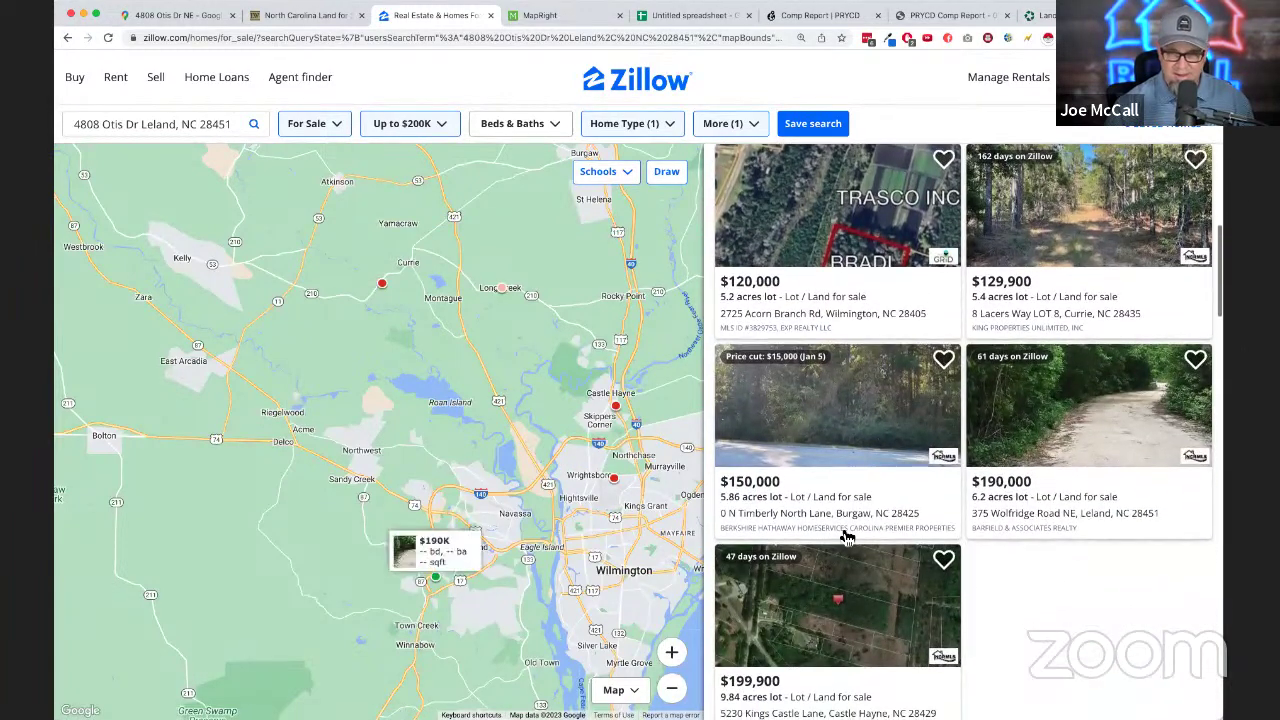
scroll(1115, 360, up, 6)
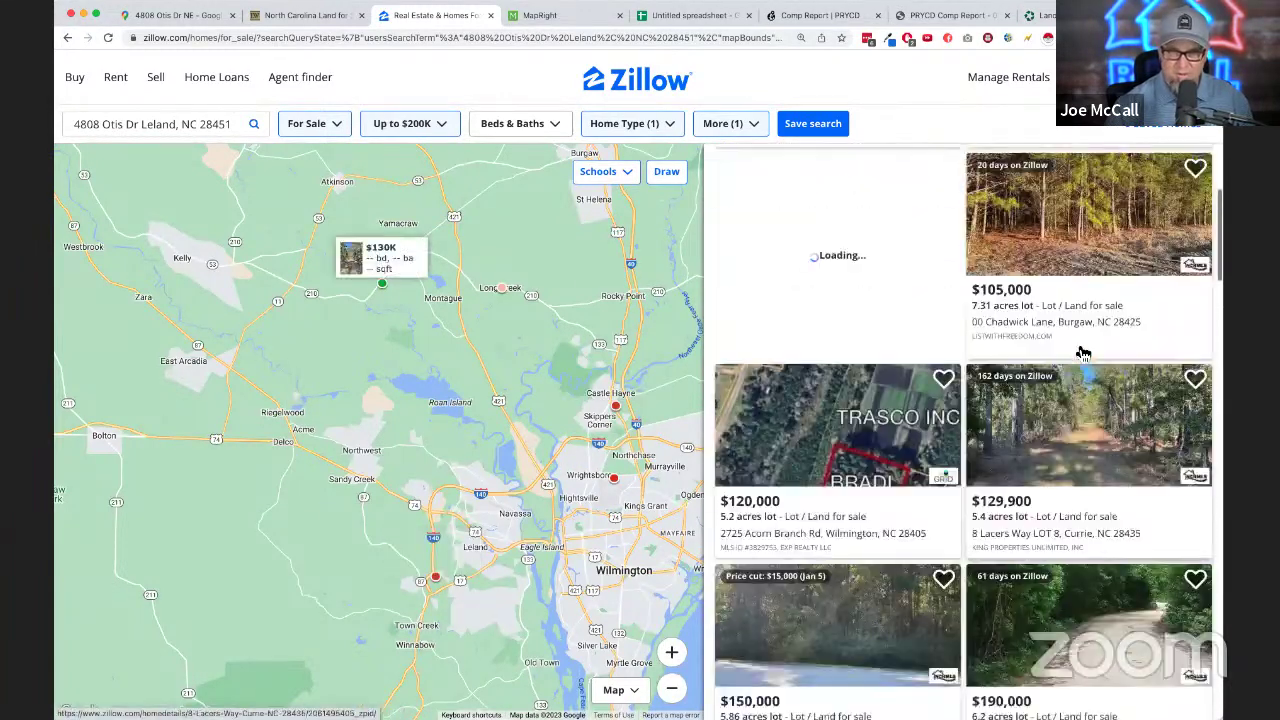
- Raise Zillow's maximum price filter to $500,000 and look through the updated land listings
click(431, 124)
click(543, 217)
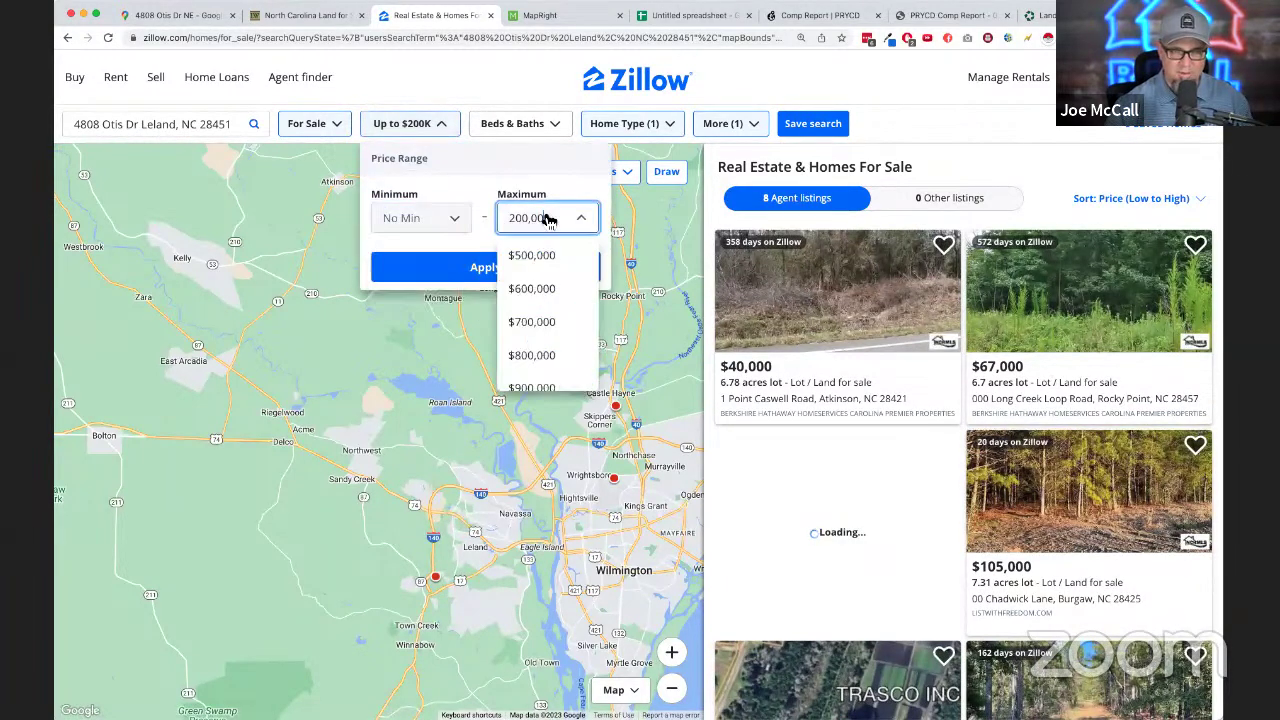
click(541, 255)
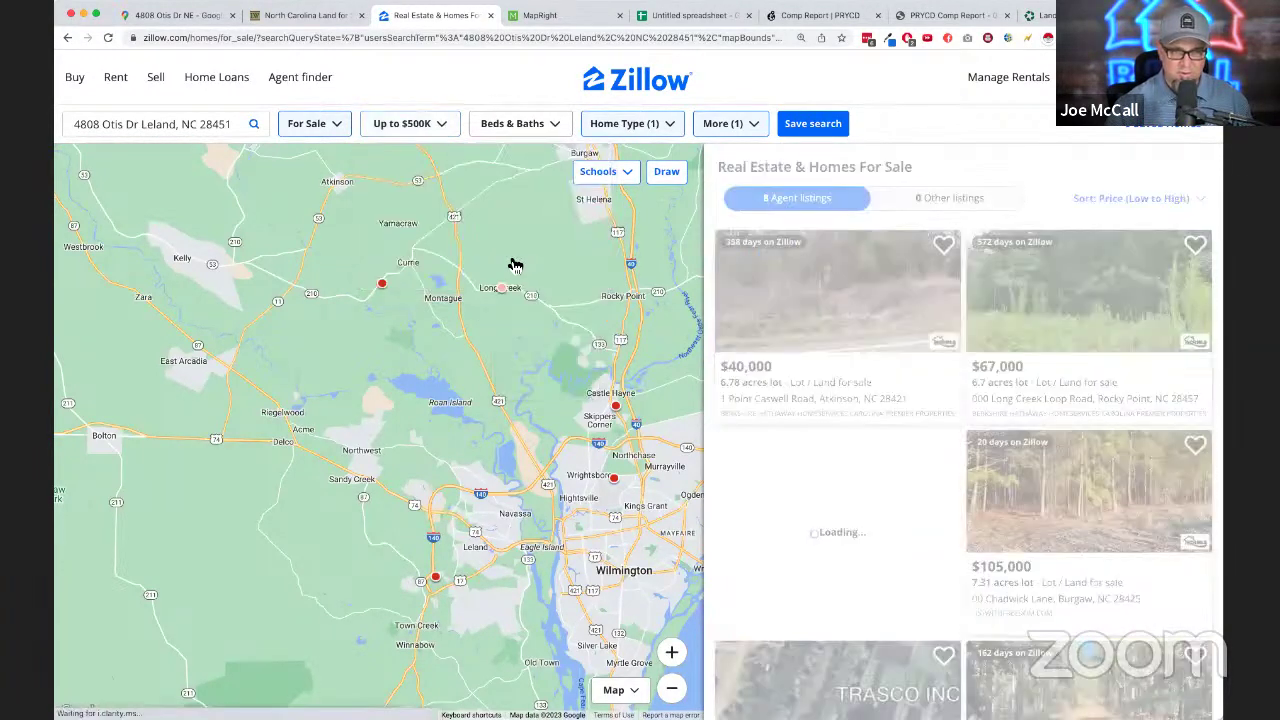
scroll(1057, 445, down, 6)
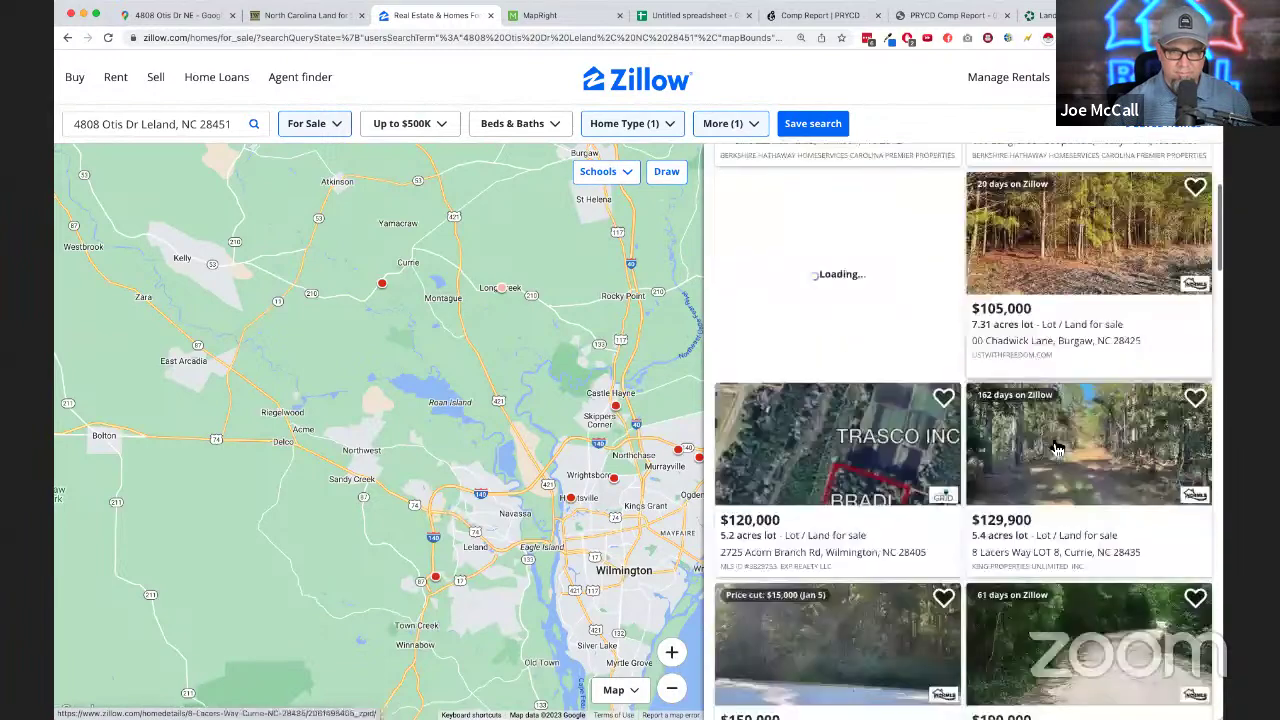
scroll(1057, 445, down, 3)
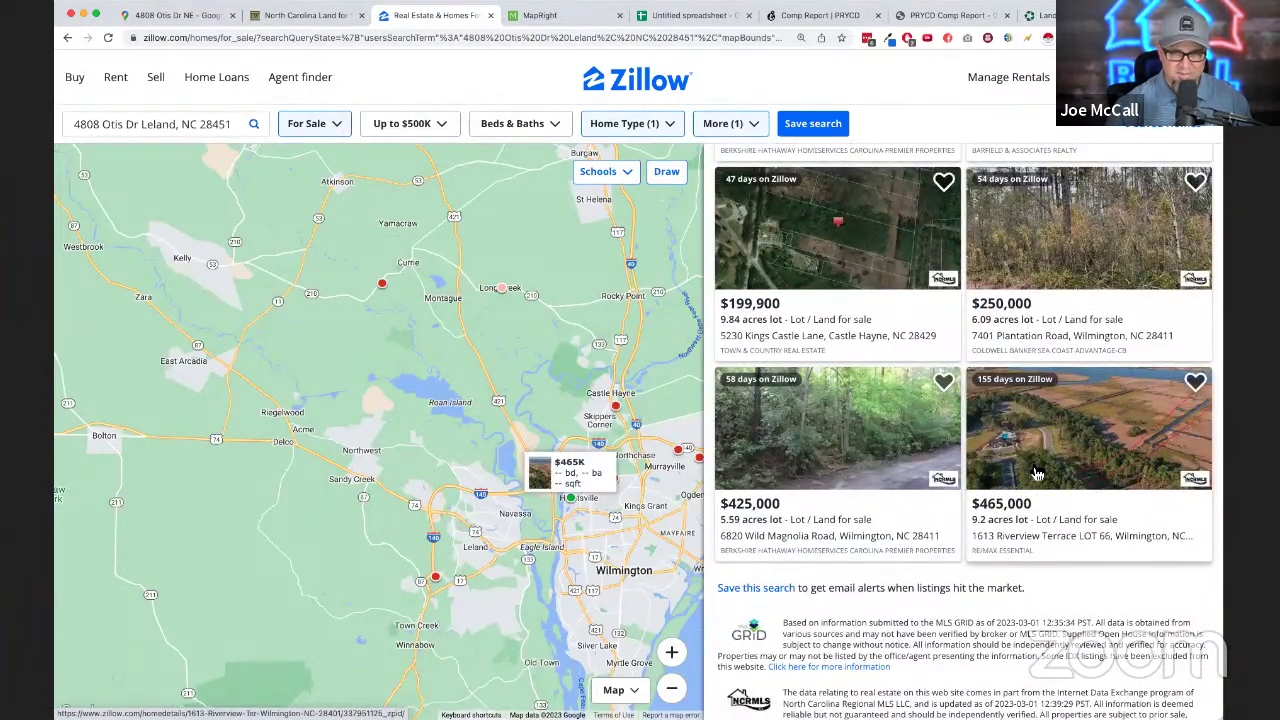
scroll(1000, 460, up, 2)
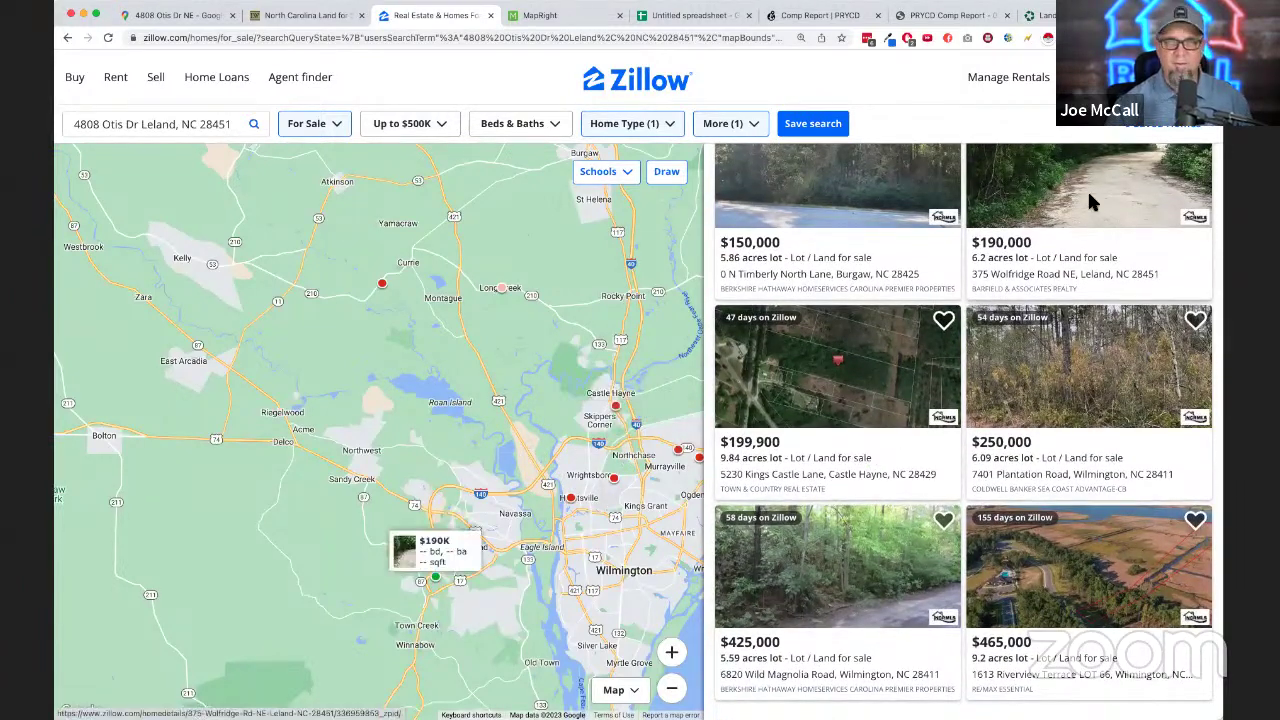
- Switch back to the PRYCD comp report and review its Comp Overview table, Comp Overview Chart and For Sale Comps
click(950, 15)
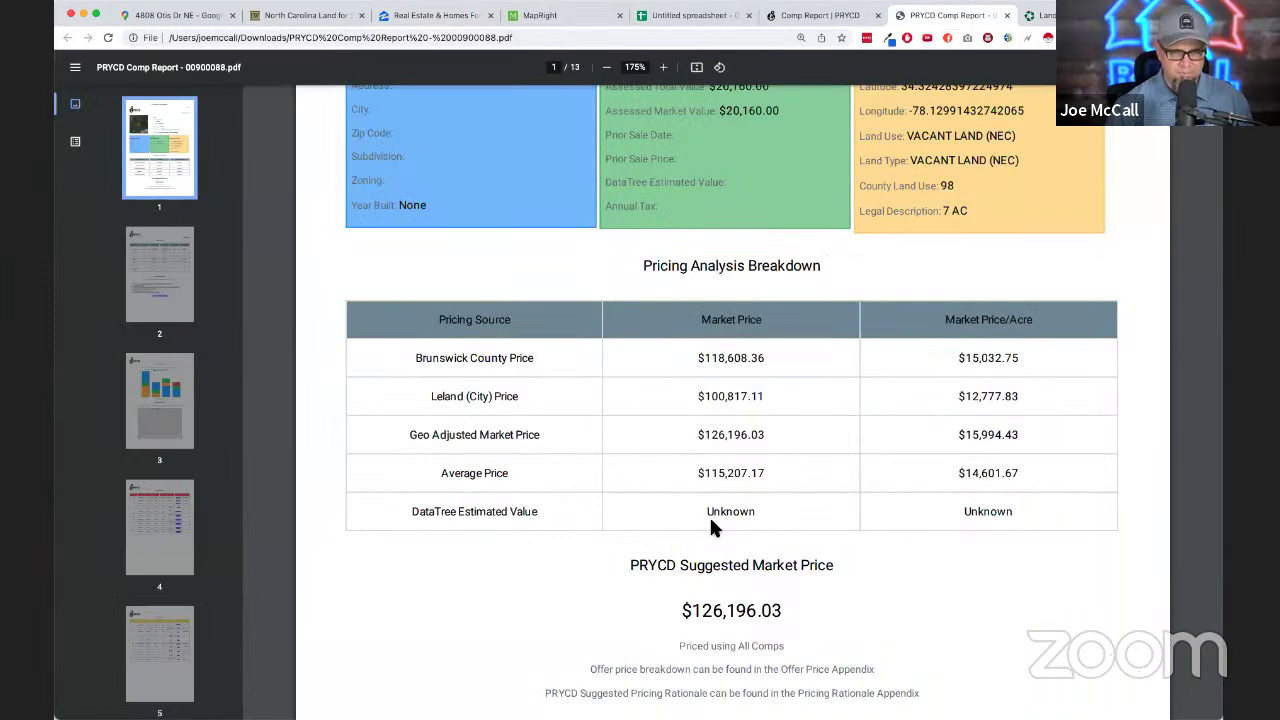
click(161, 272)
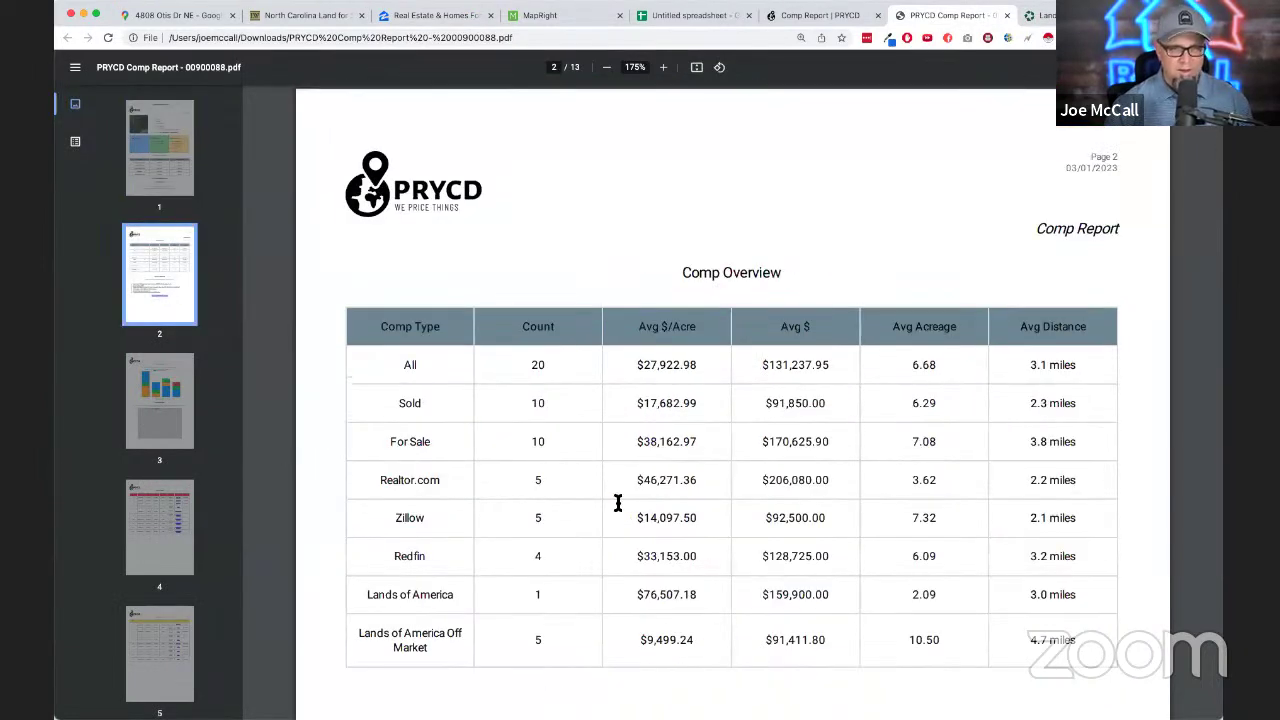
scroll(618, 503, down, 2)
click(165, 415)
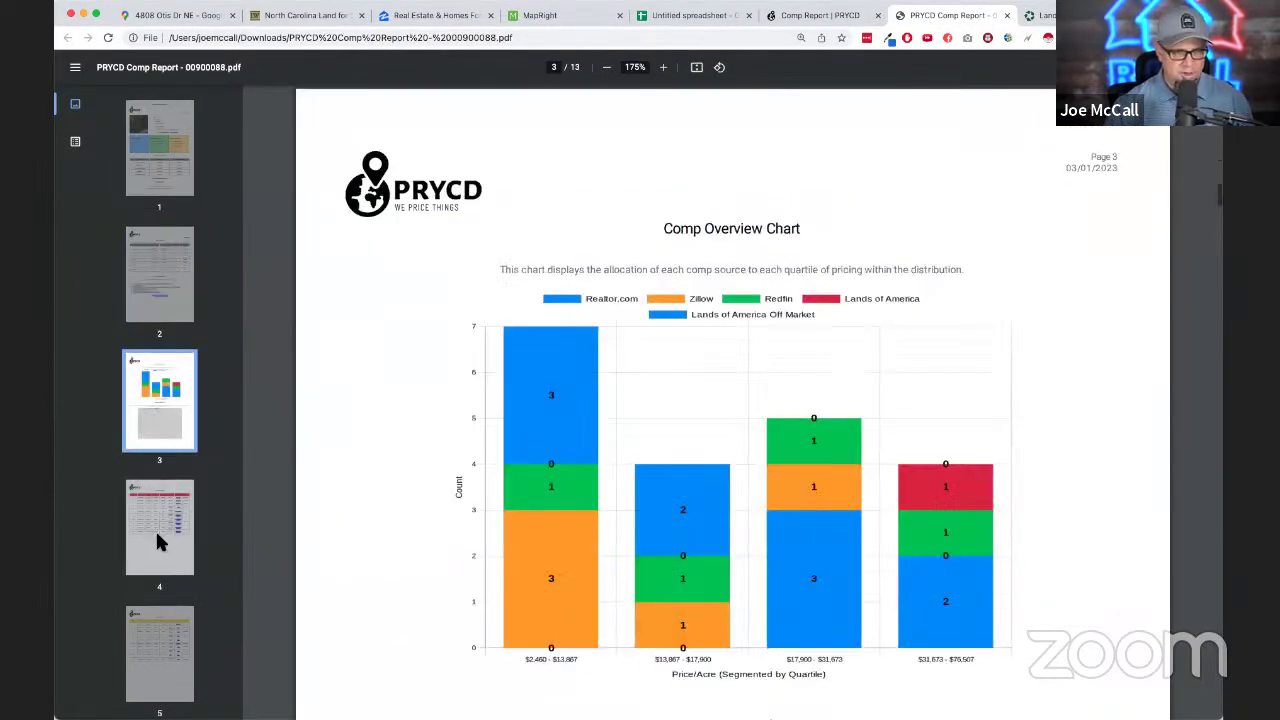
click(164, 535)
scroll(698, 343, down, 3)
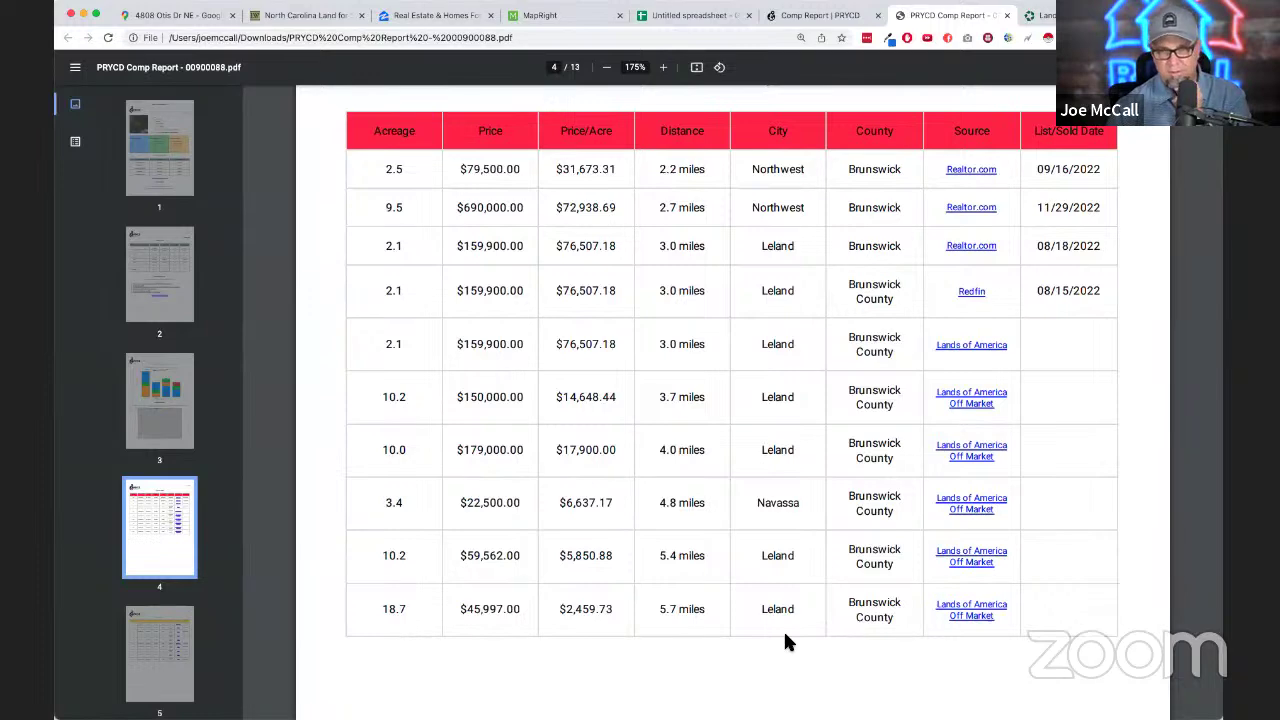
scroll(790, 634, down, 2)
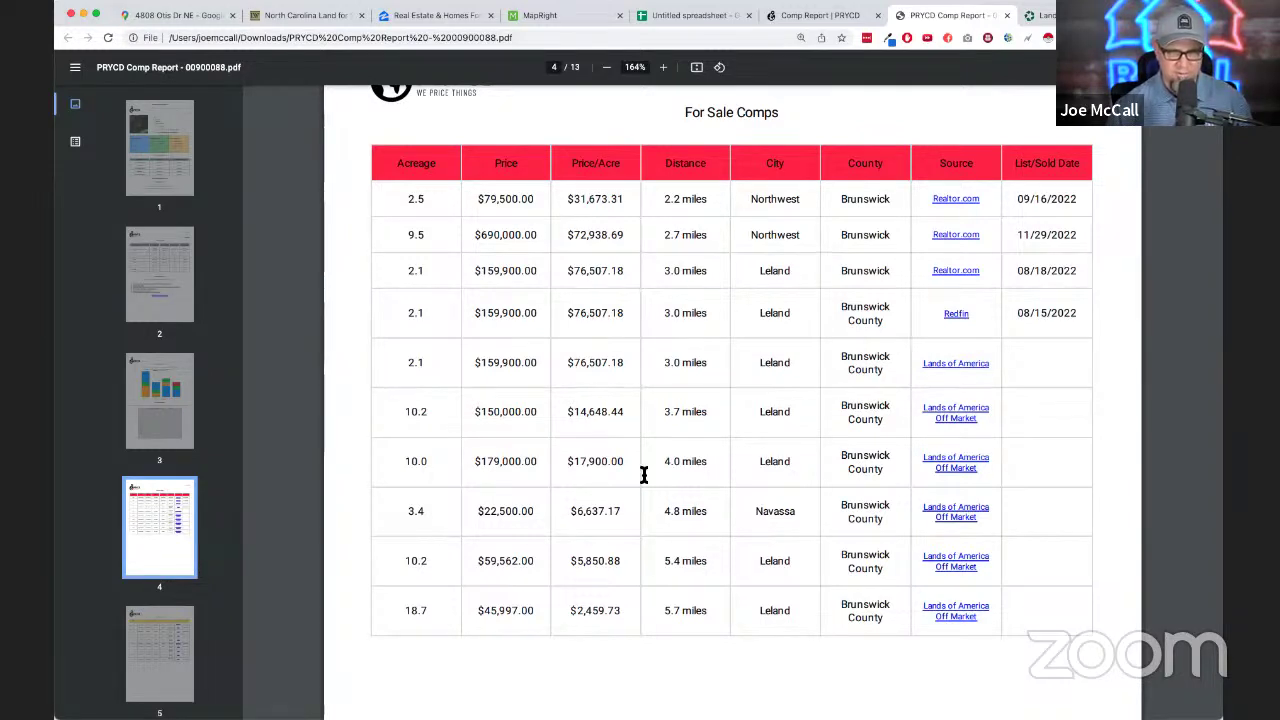
- Compare the report's Sold Comps with the For Sale Comps, finishing on the Sold Comps page
click(155, 634)
scroll(666, 617, down, 3)
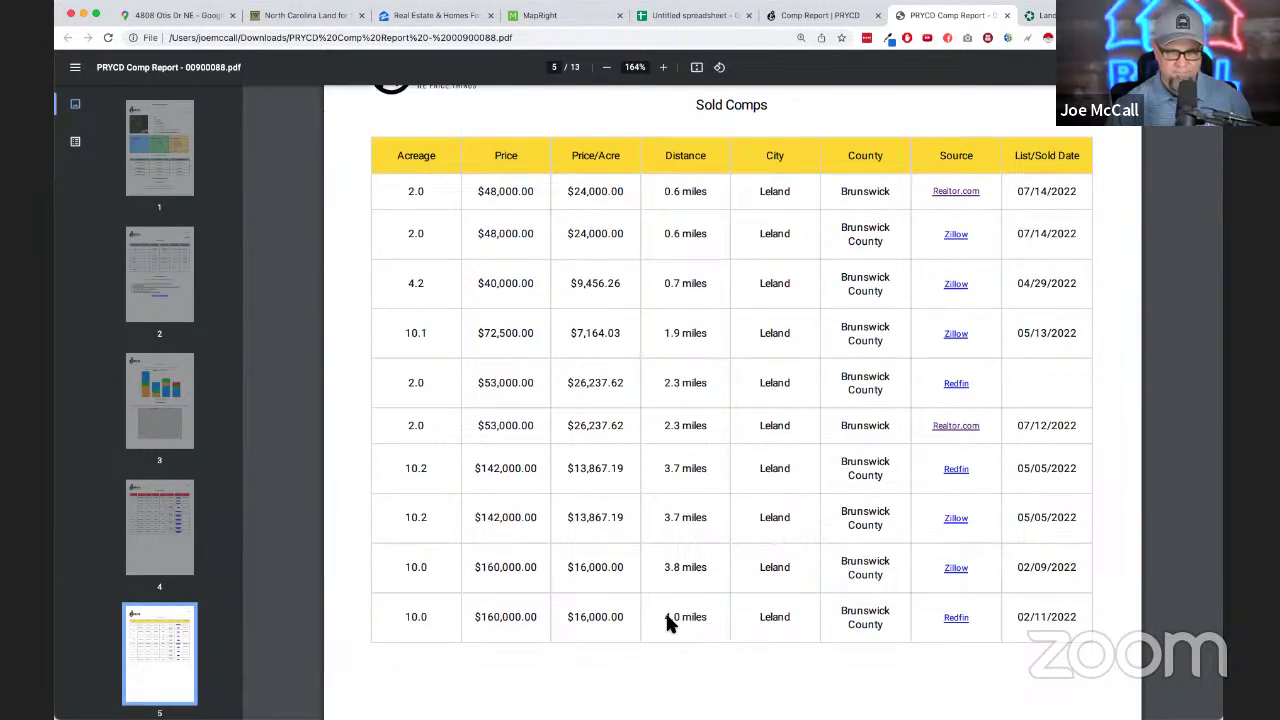
click(185, 525)
scroll(702, 397, down, 3)
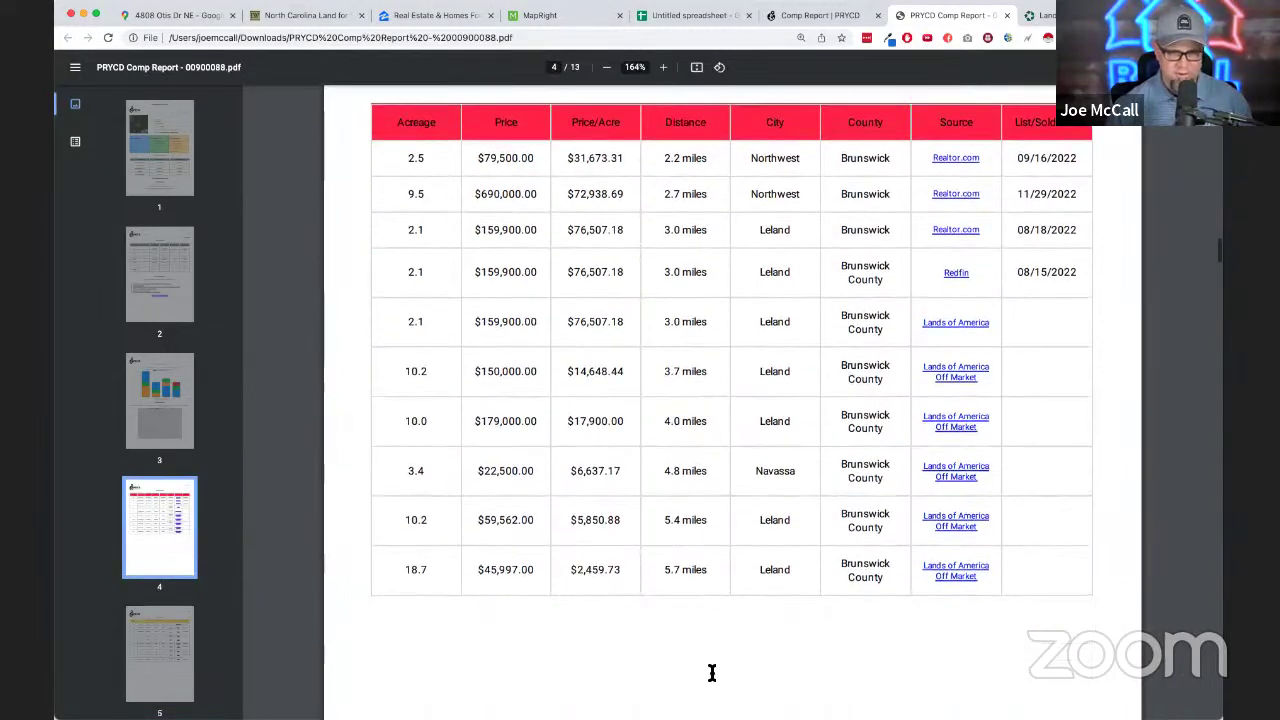
click(186, 646)
scroll(621, 637, down, 2)
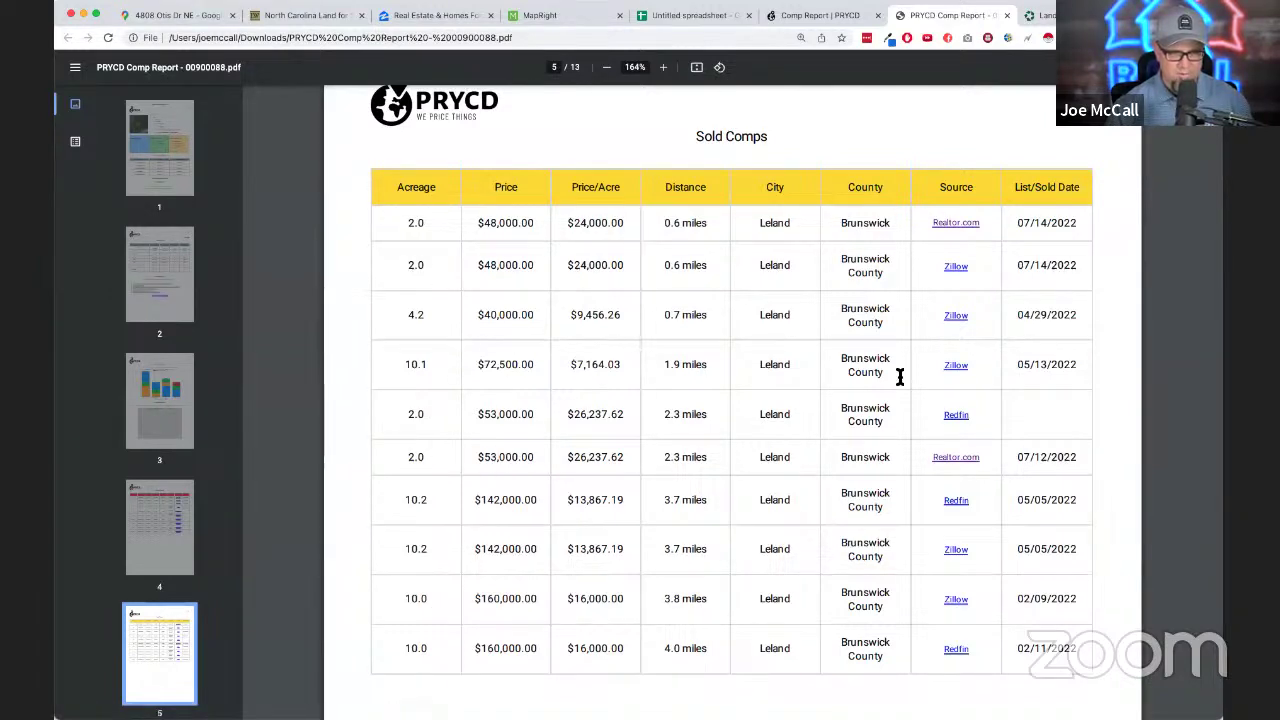
- Open the Zillow source of the 10.1-acre sold comp, examine its price and tax history, and close the listing details
click(957, 367)
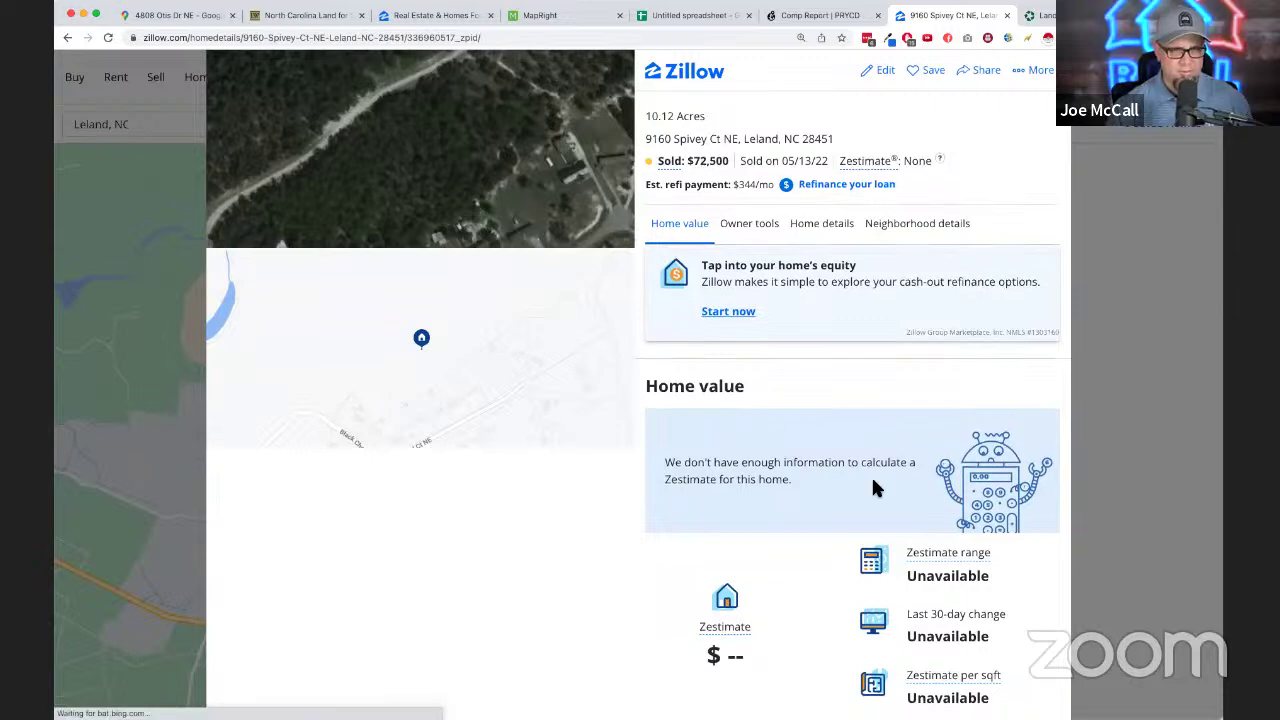
scroll(873, 487, down, 4)
scroll(873, 487, down, 5)
scroll(873, 483, down, 6)
scroll(873, 487, down, 1)
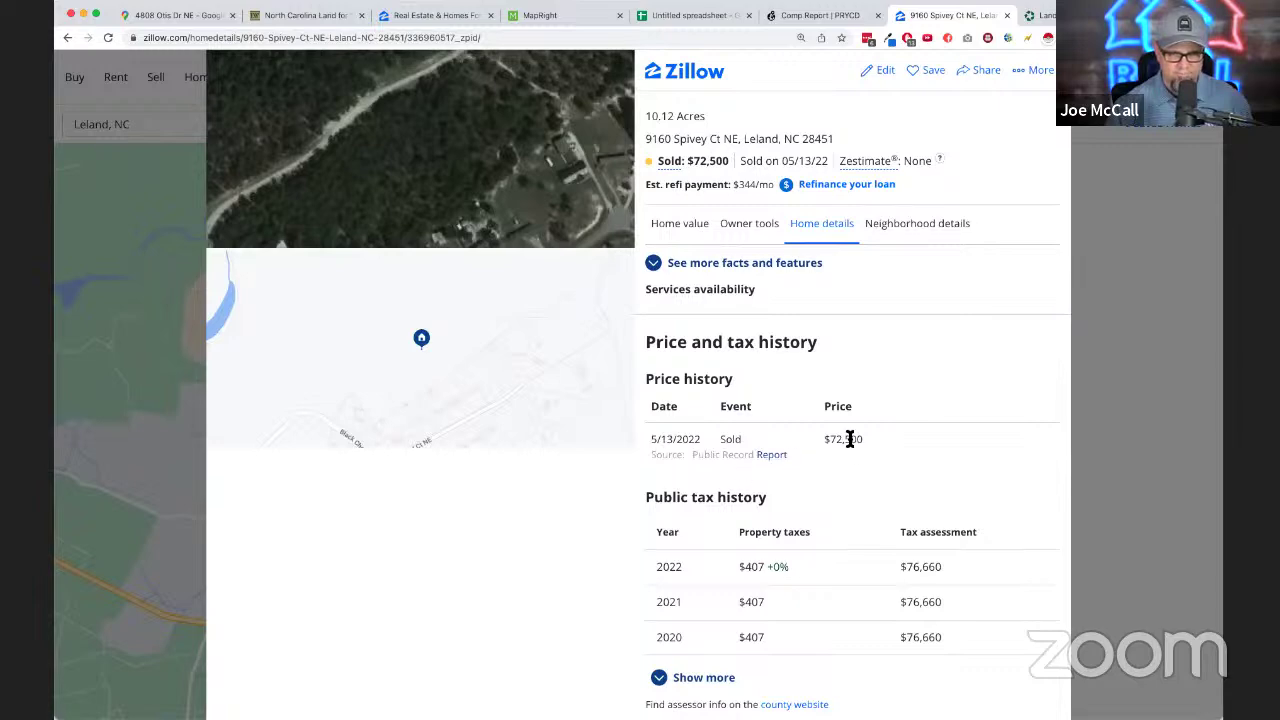
scroll(848, 438, up, 8)
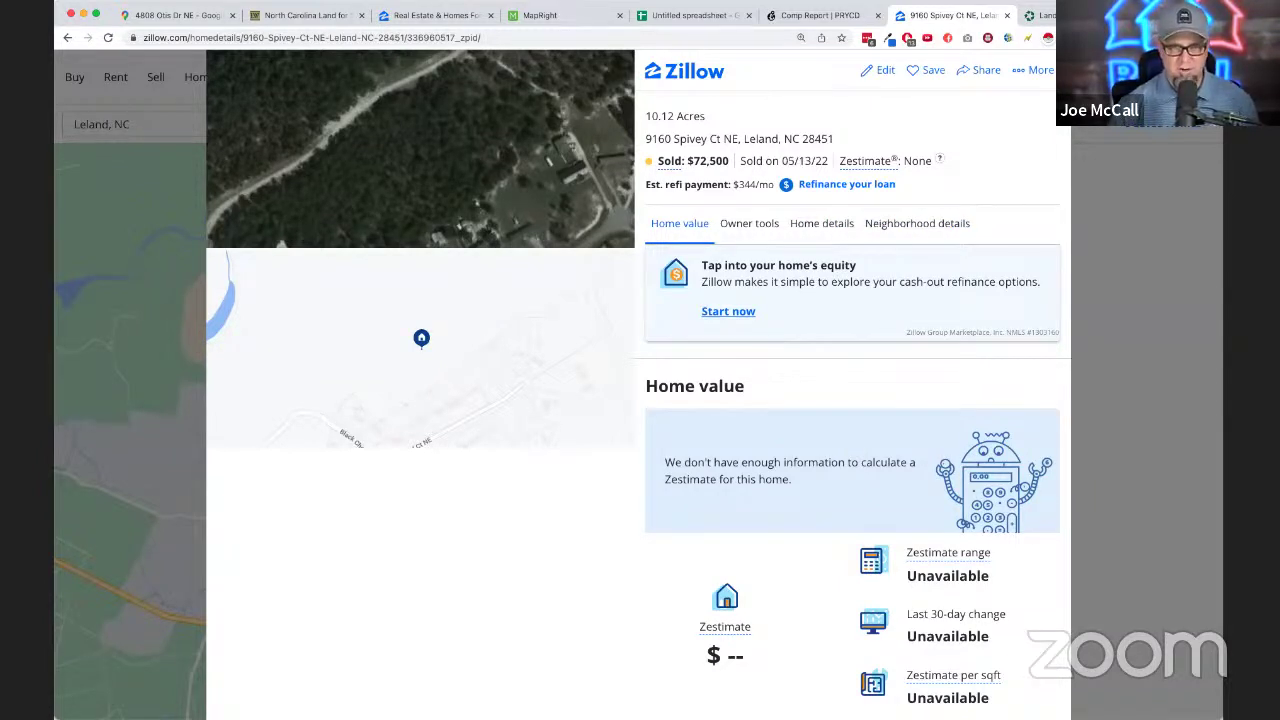
key(Escape)
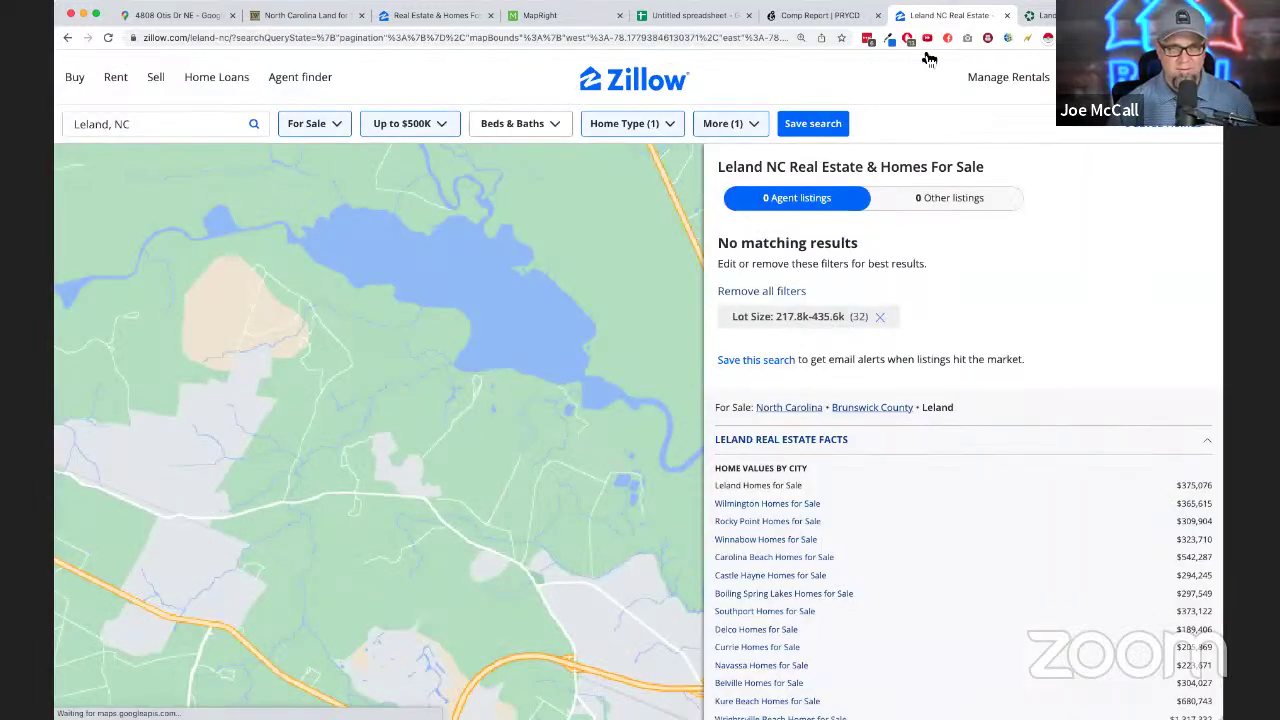
- Switch to the Google Sheets spreadsheet and check the Offer #1 and Sale Price cells
click(664, 18)
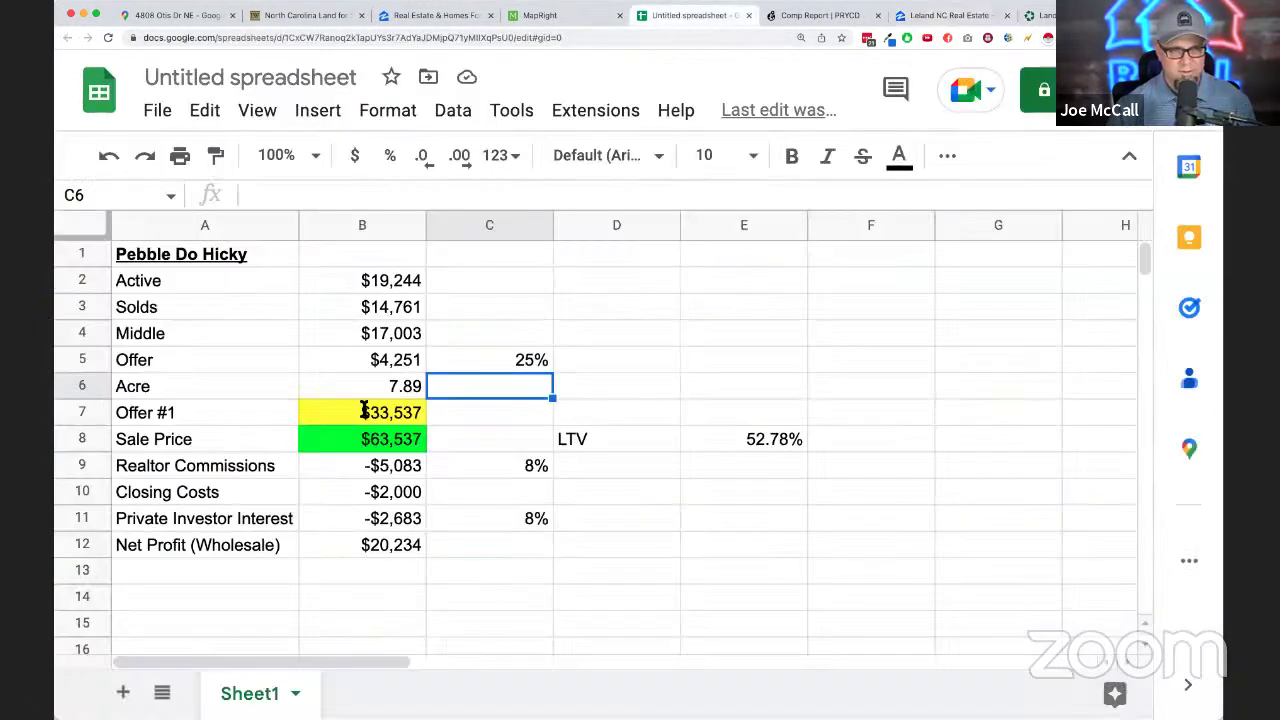
click(365, 409)
click(362, 442)
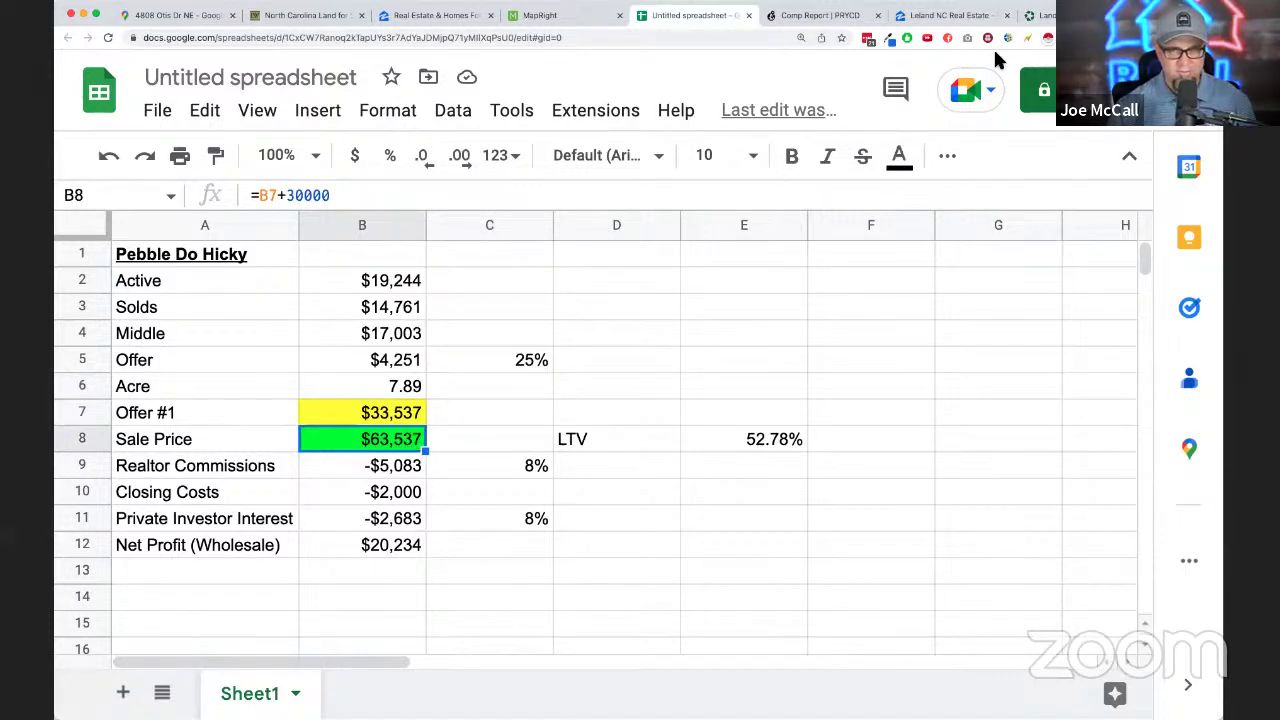
- Go back from the Zillow listing to the PRYCD report's Sold Comps page and enlarge the view to 150%
click(812, 16)
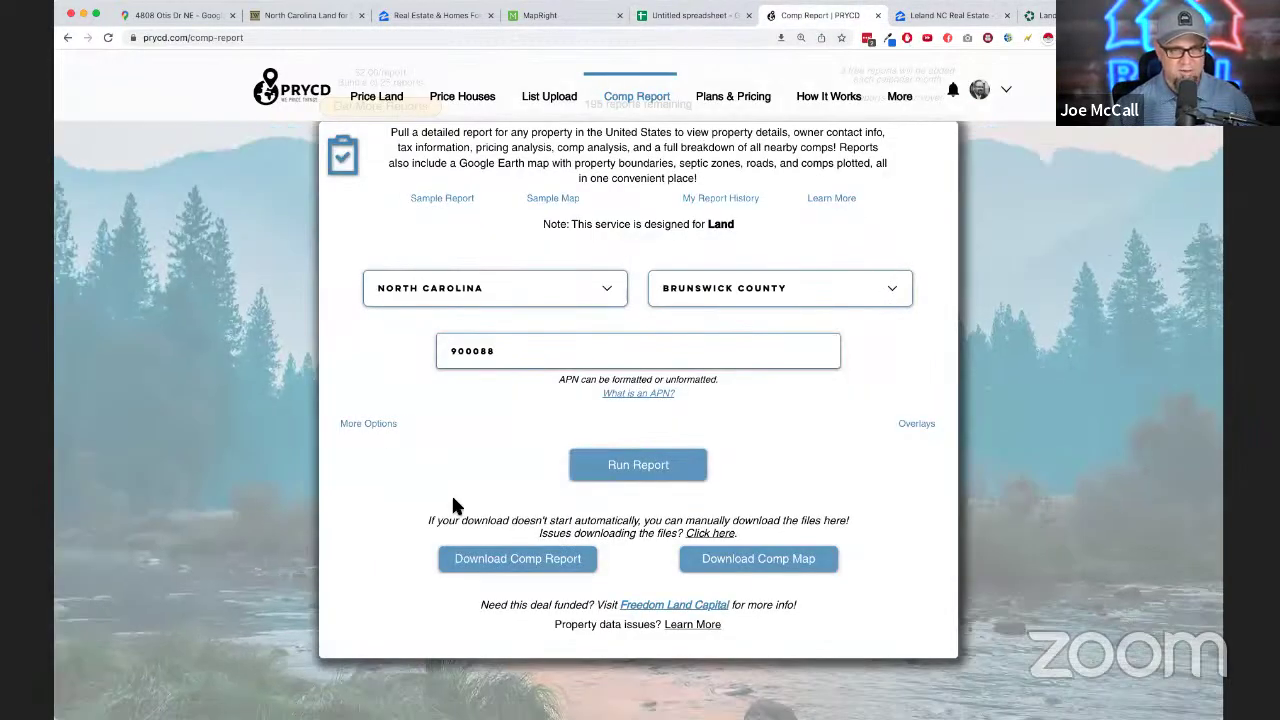
click(950, 16)
click(68, 40)
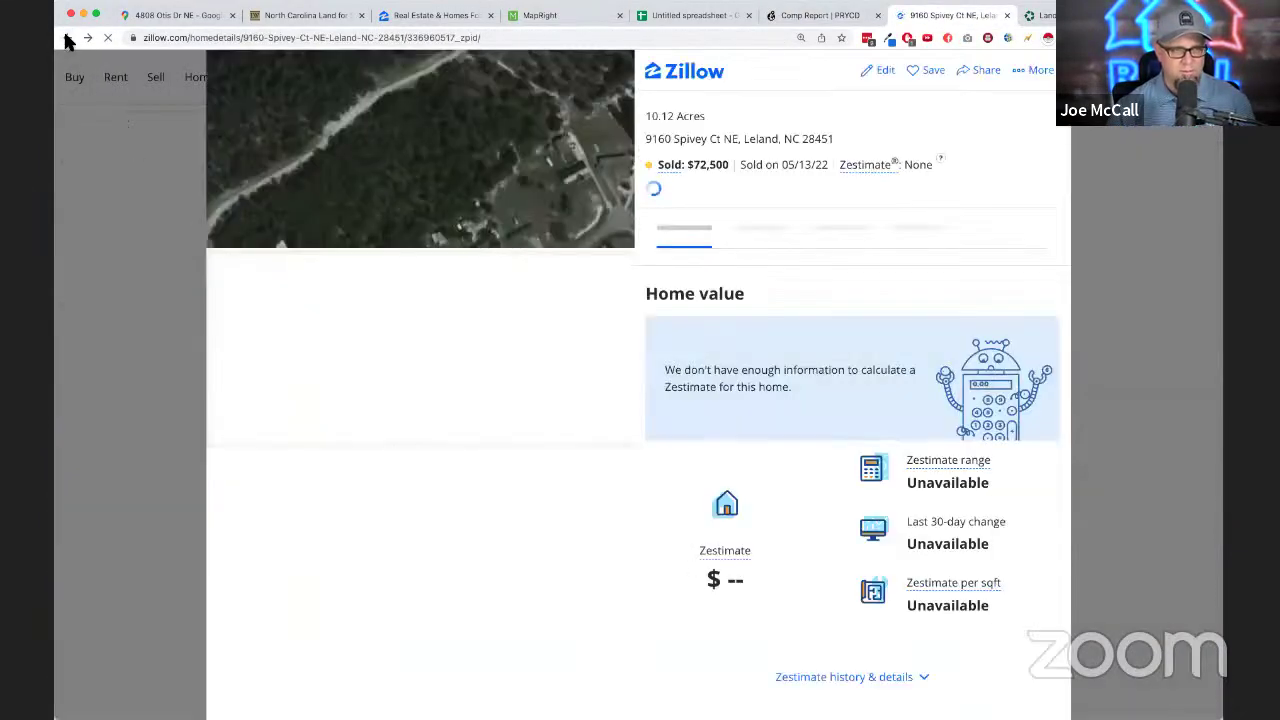
click(68, 40)
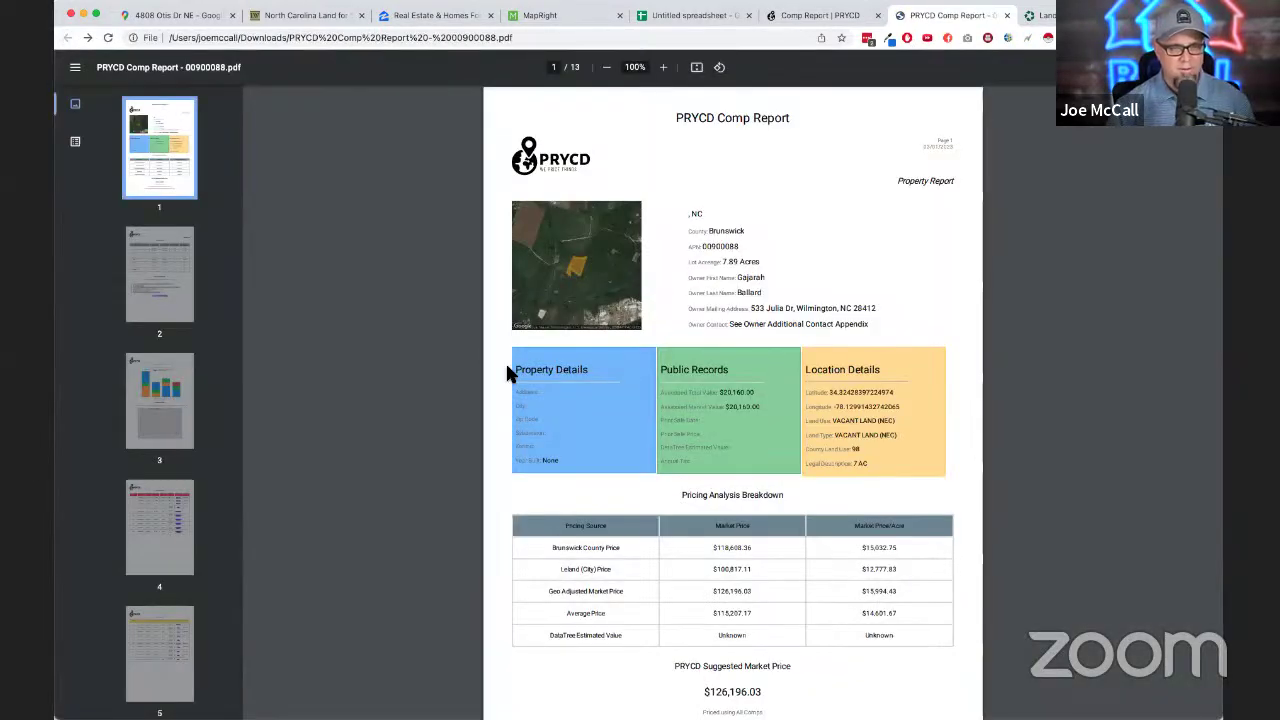
click(187, 651)
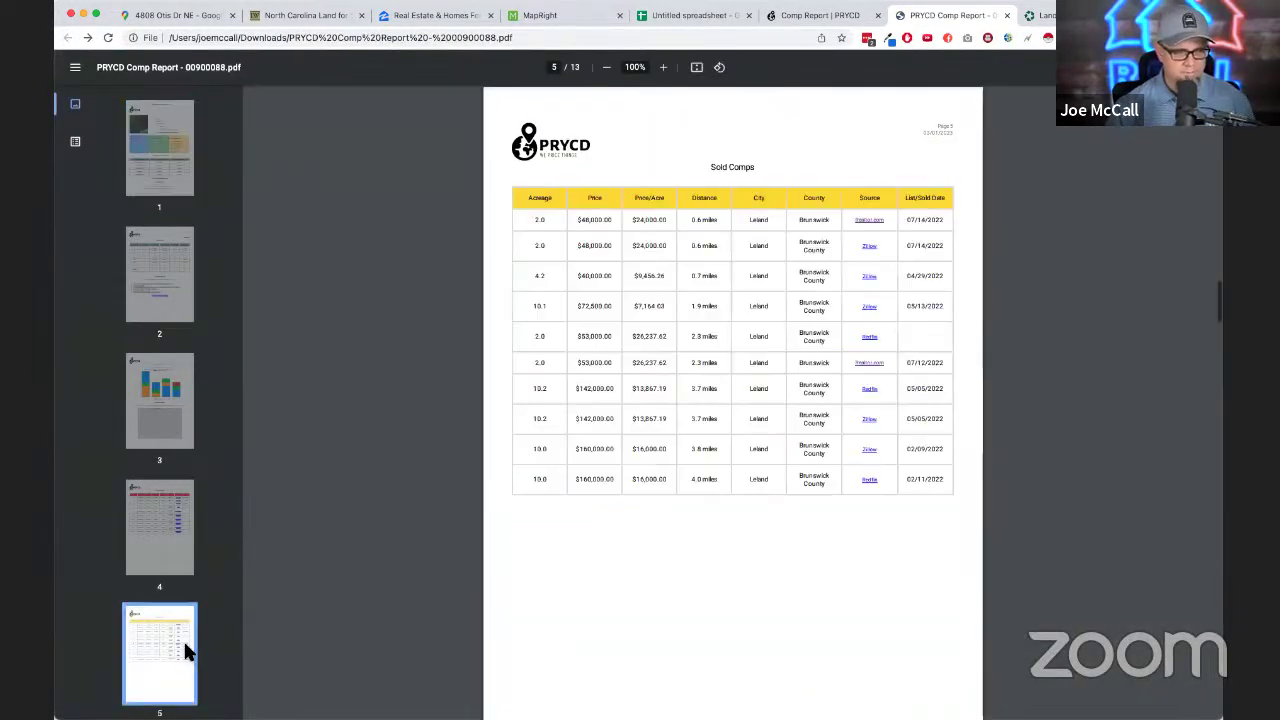
click(663, 67)
click(663, 67)
- Examine the report's Slope Overview and Slope Breakdown, highlighting the total buildable area percentage
scroll(790, 369, down, 5)
scroll(691, 528, down, 10)
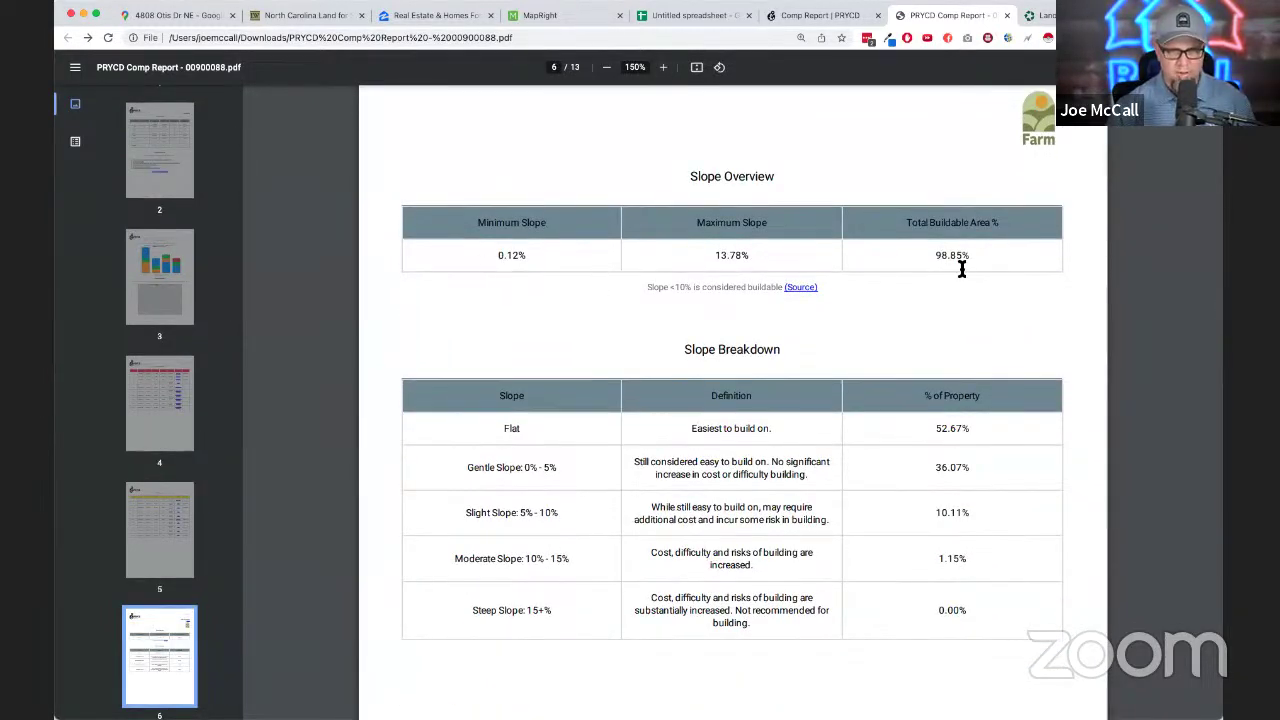
drag(968, 256, 924, 254)
click(1000, 232)
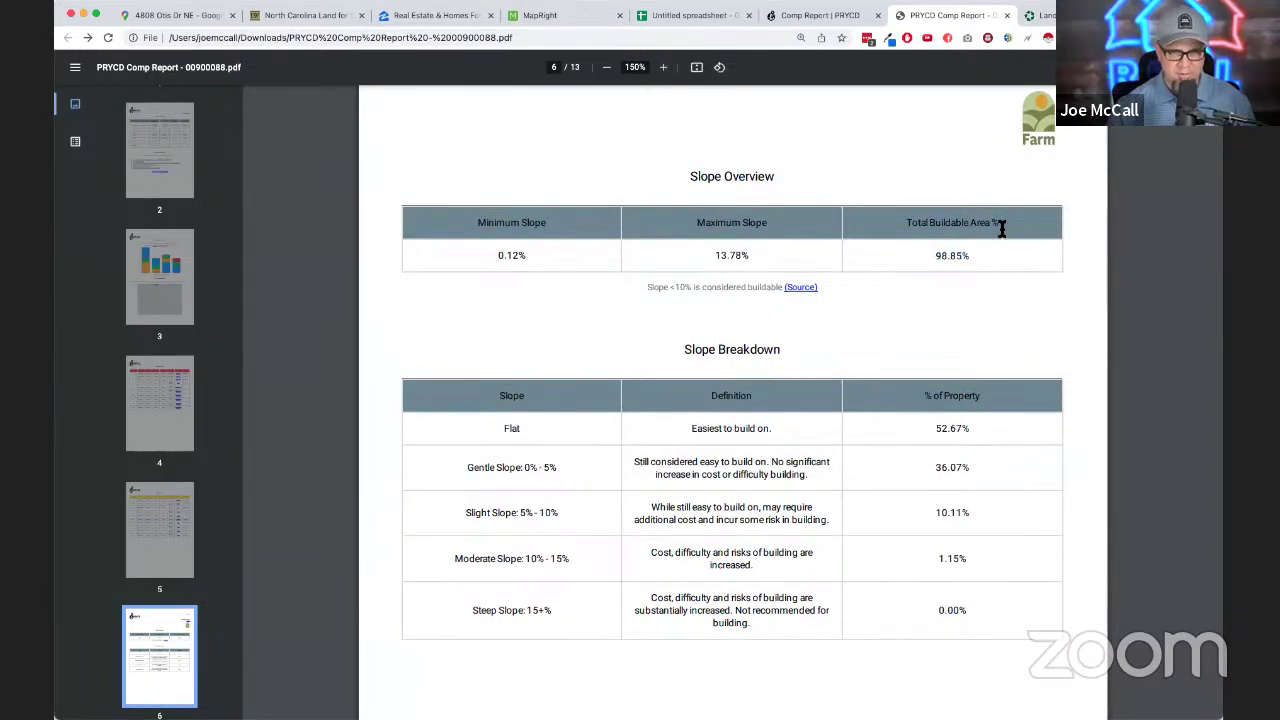
scroll(842, 465, down, 1)
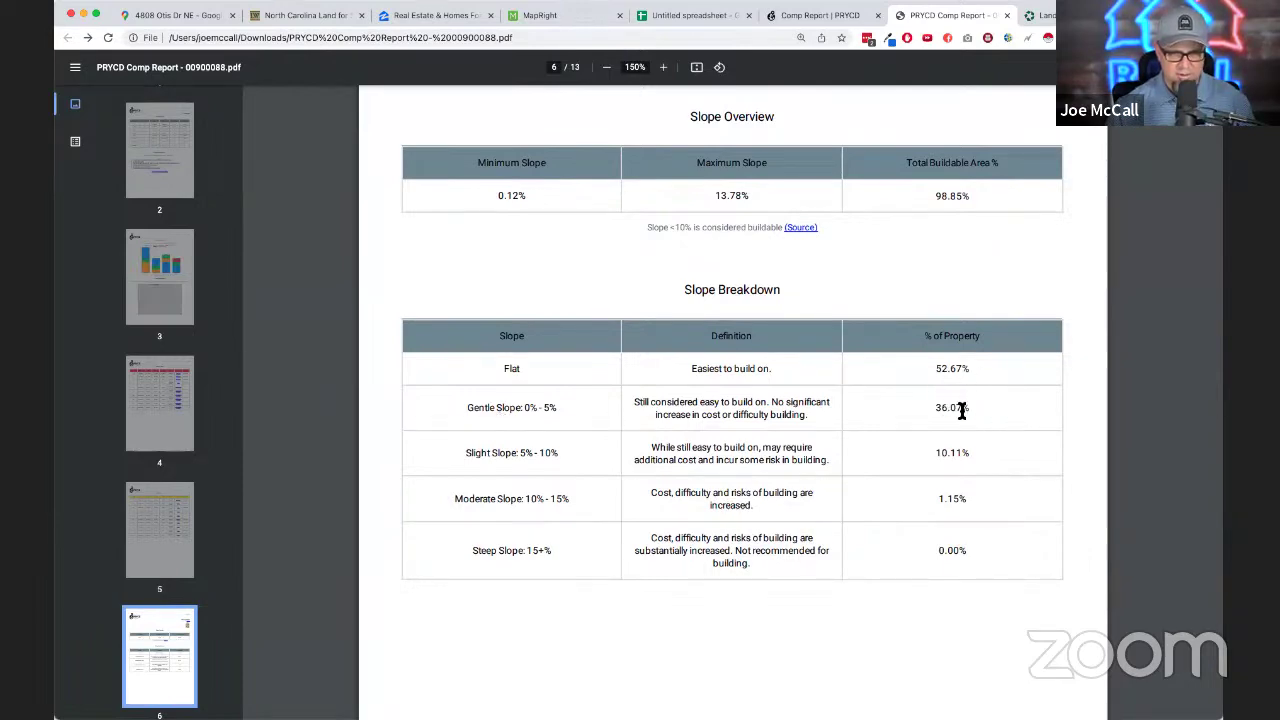
- Review the report's Septic Breakdown, then find the Offer Price Appendix on page 9
scroll(715, 575, down, 10)
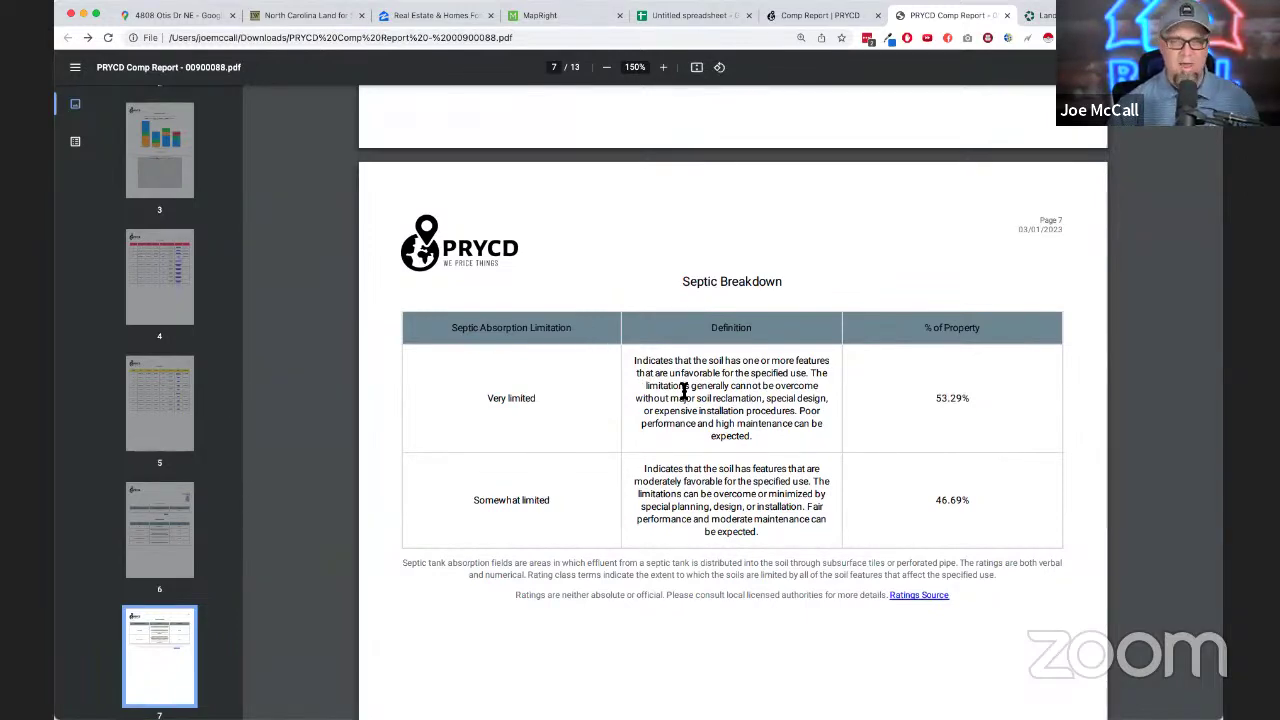
scroll(684, 392, down, 3)
scroll(684, 392, down, 10)
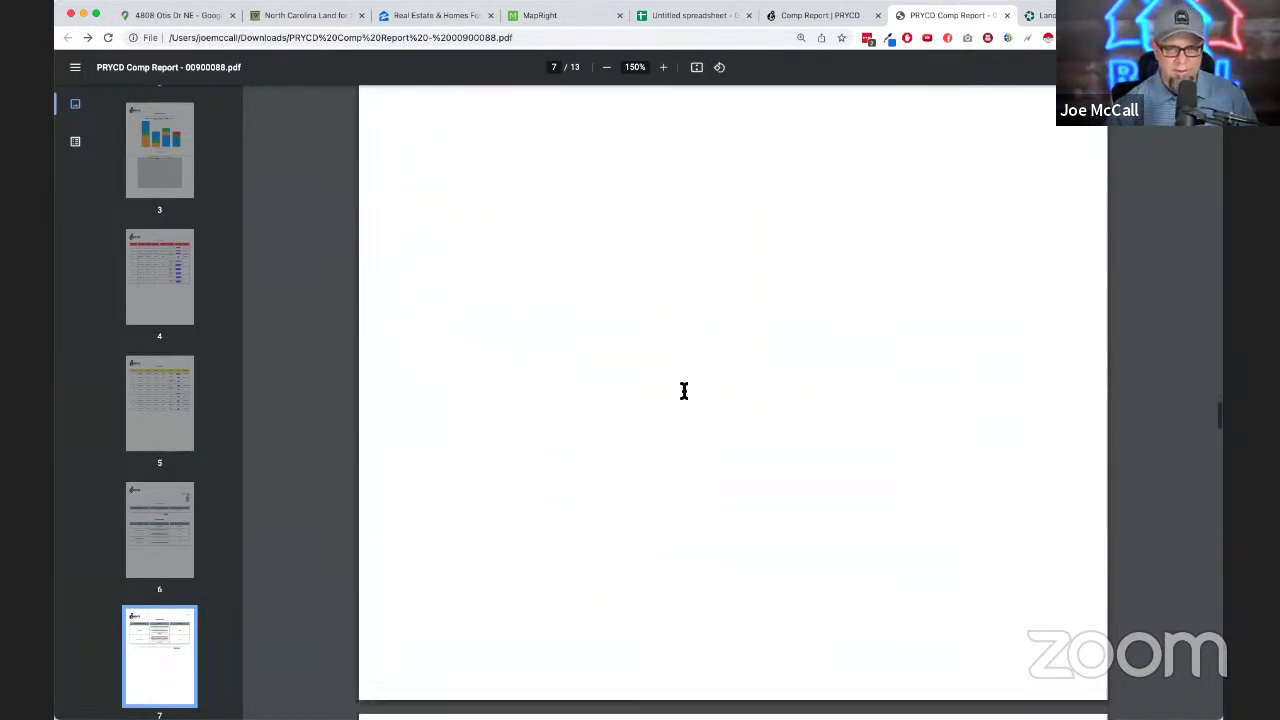
scroll(684, 395, down, 10)
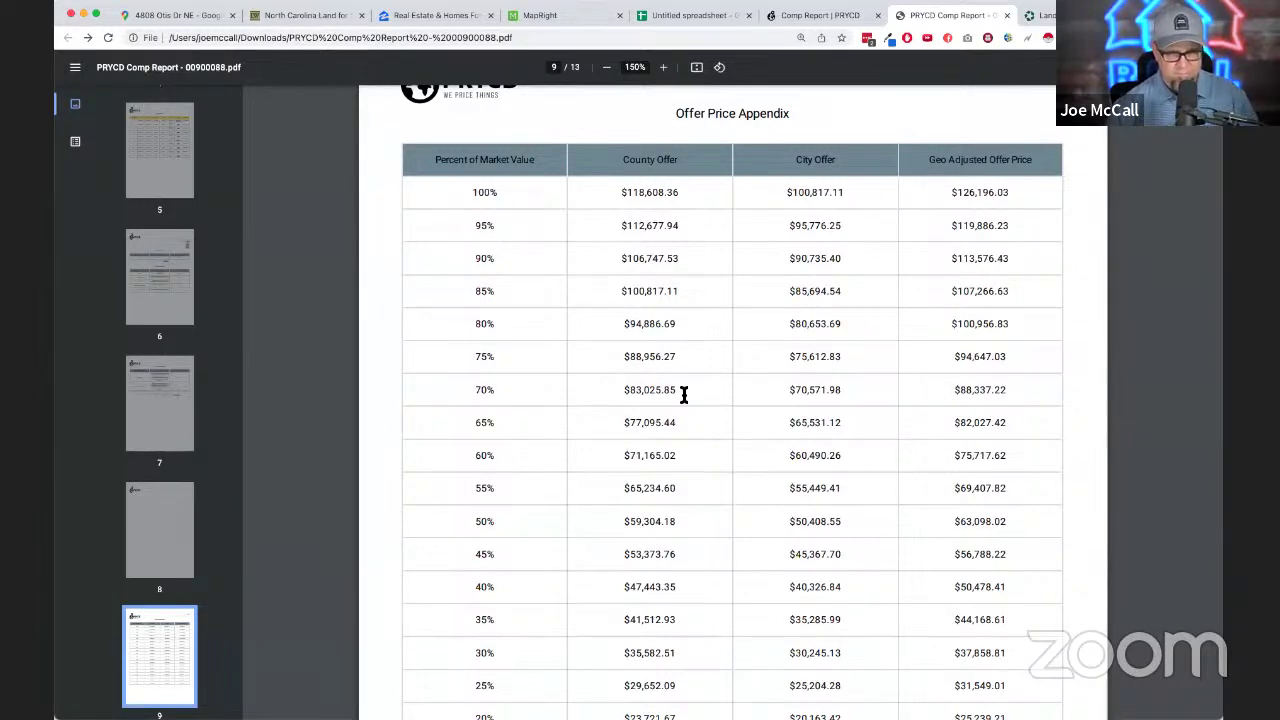
scroll(684, 395, up, 2)
scroll(684, 395, down, 3)
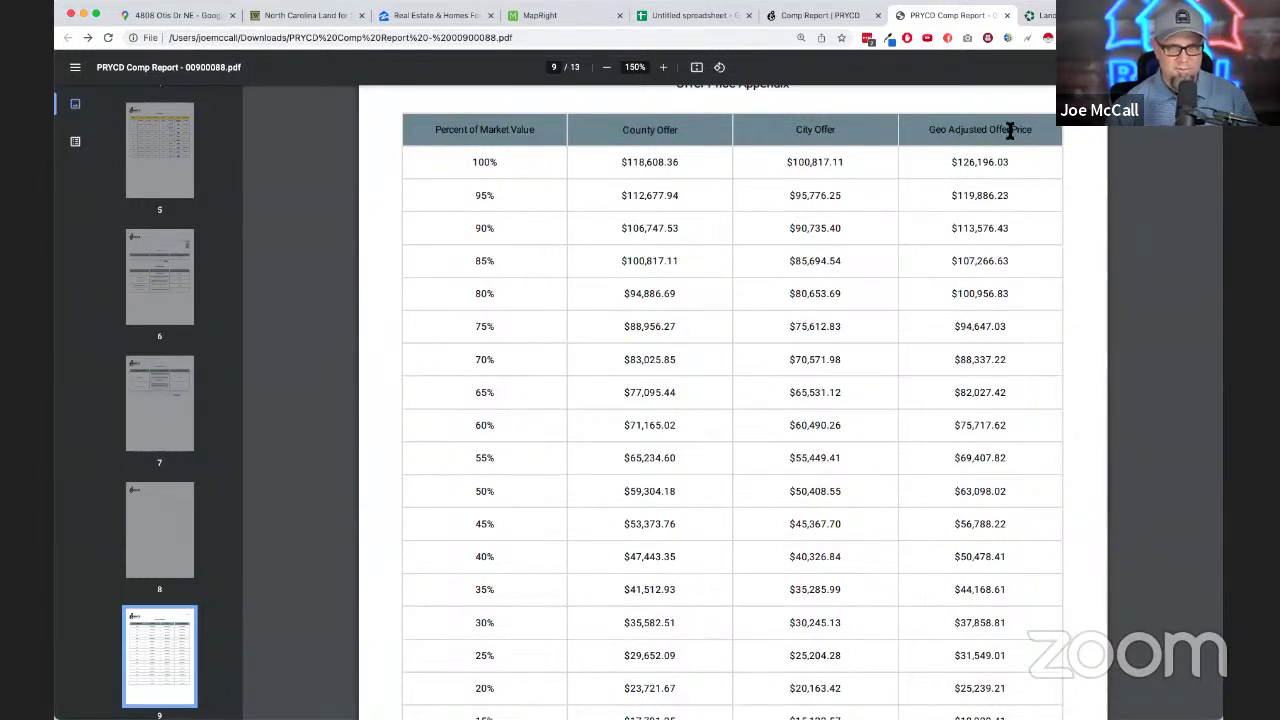
- Highlight the County Offer, City Offer and Geo Adjusted Offer Price headings in the Offer Price Appendix one by one
drag(616, 130, 698, 133)
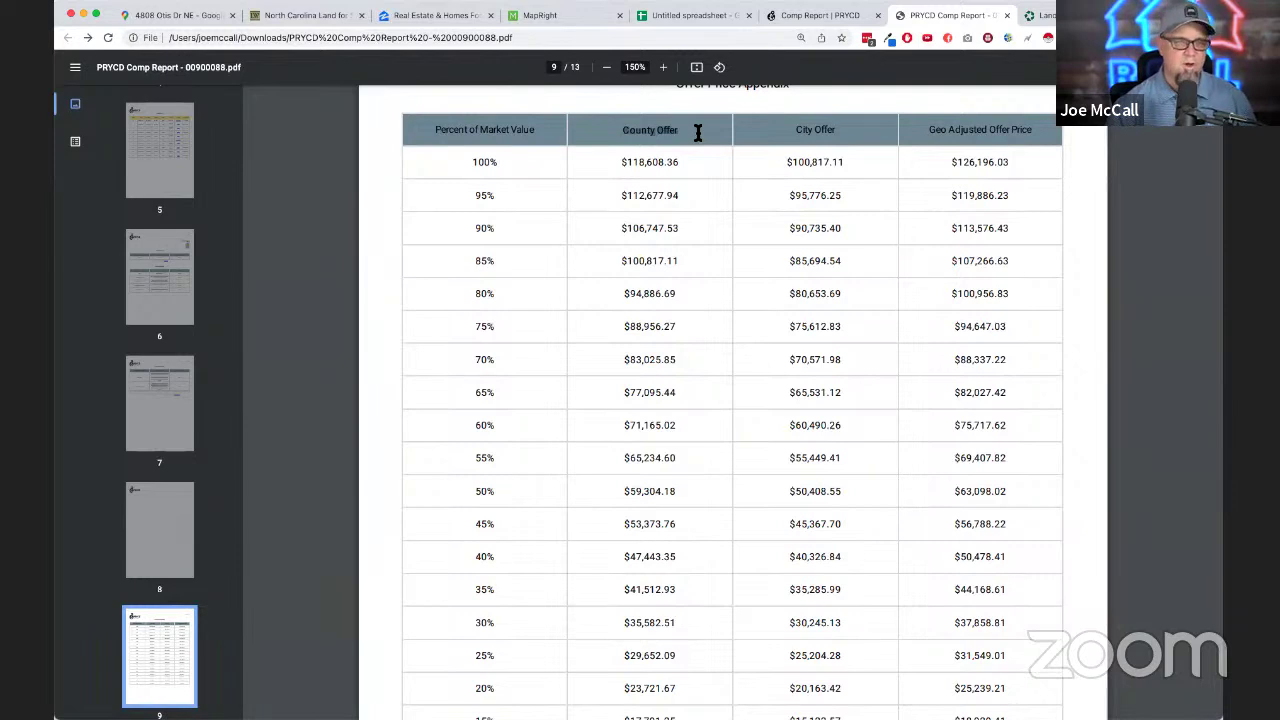
click(688, 157)
drag(791, 131, 860, 133)
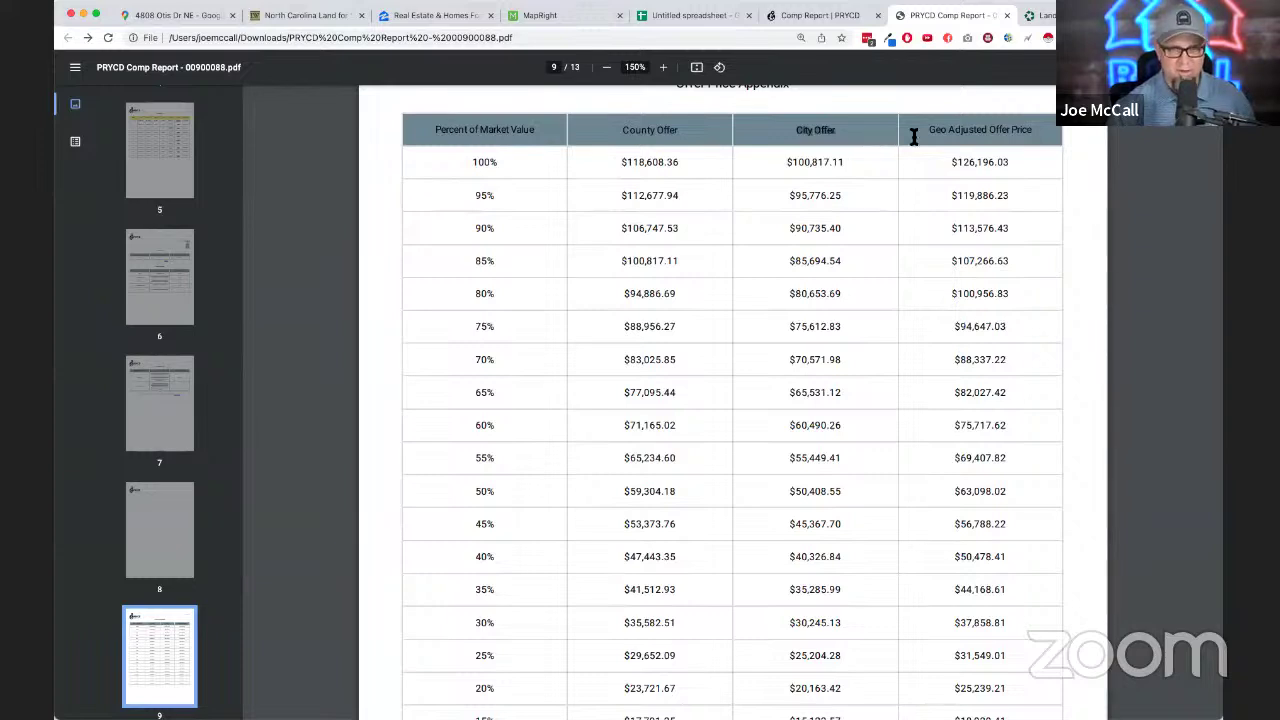
drag(930, 130, 1032, 141)
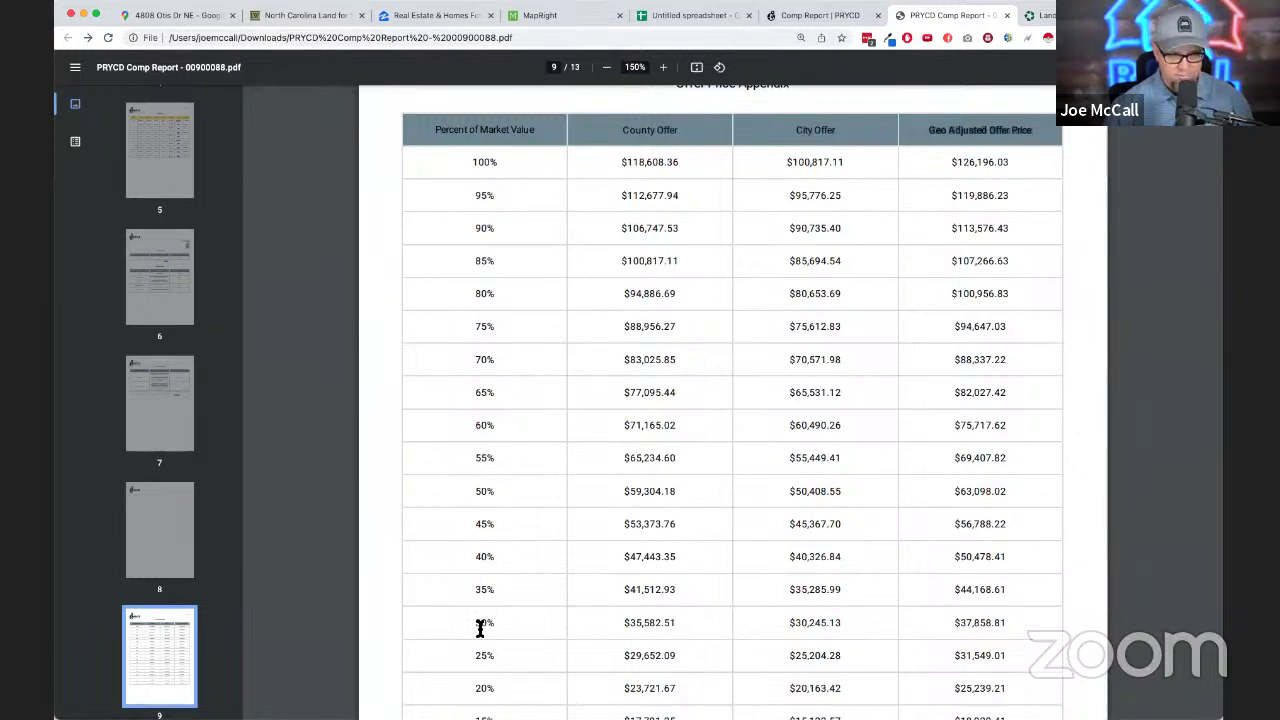
- Highlight the county, city and geo adjusted offer prices at 30% of market value, and clear the selection
drag(625, 623, 683, 622)
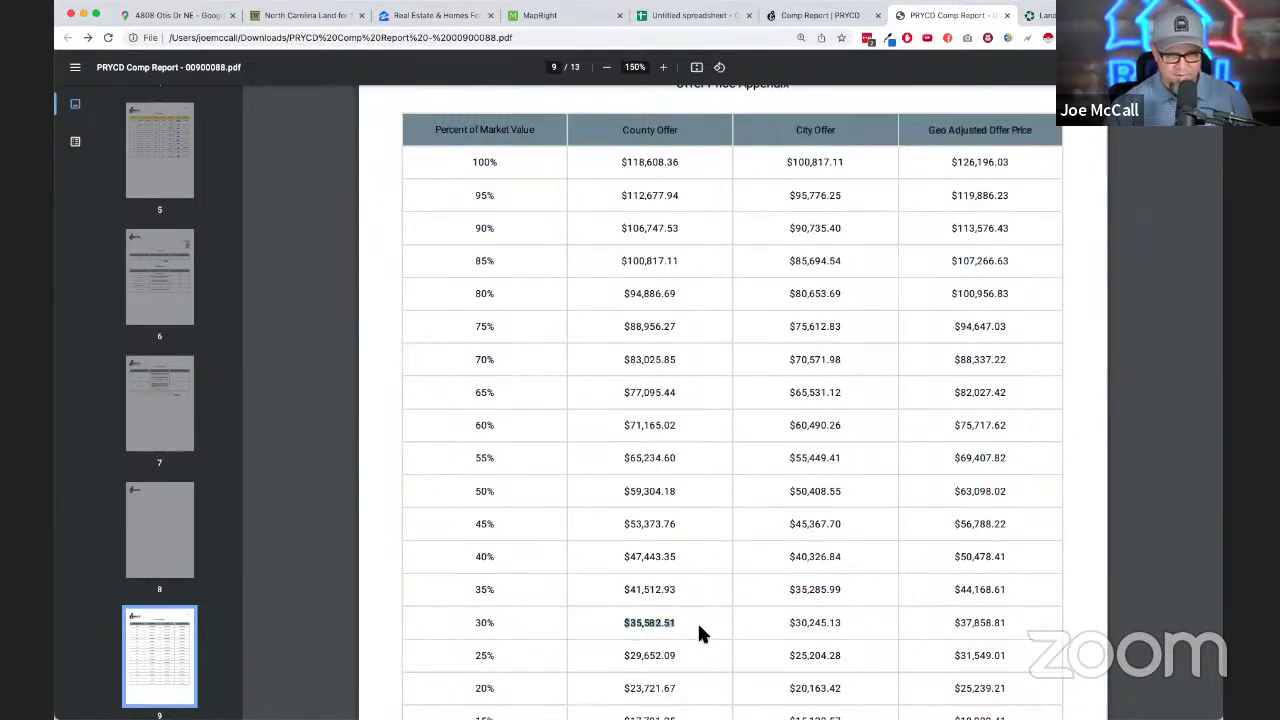
drag(780, 628, 843, 628)
click(962, 628)
drag(955, 628, 1014, 628)
click(852, 614)
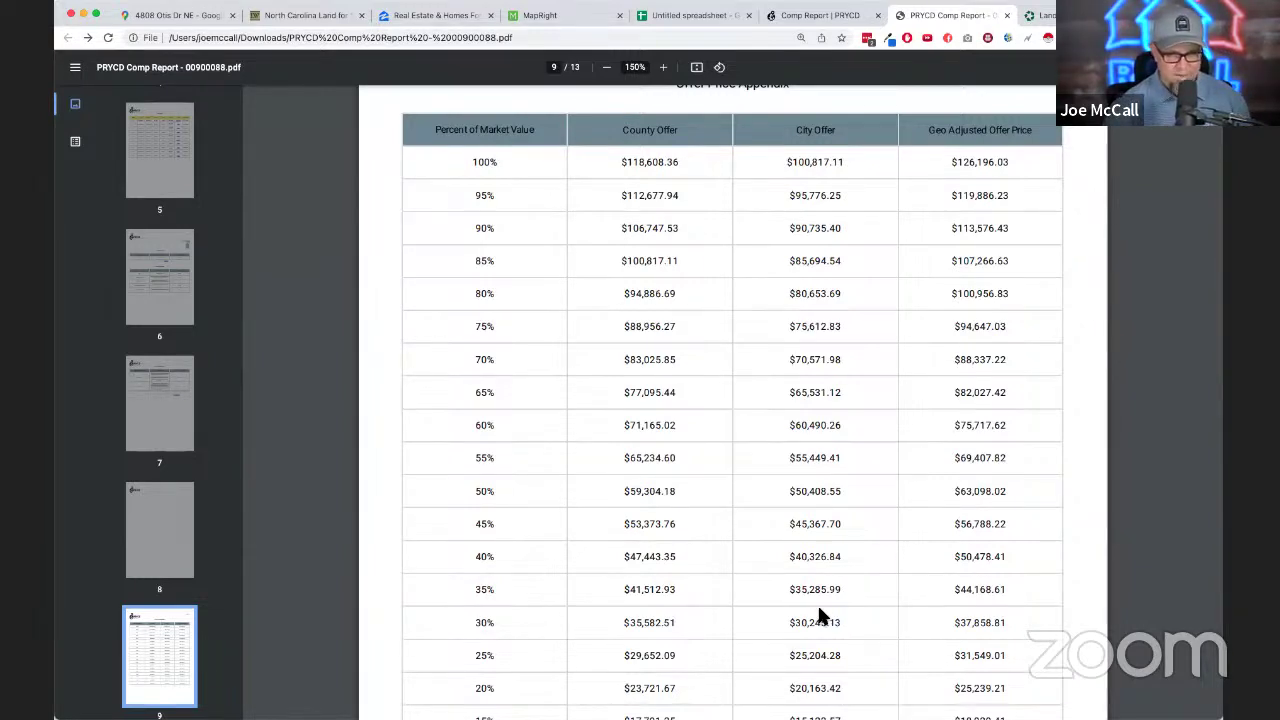
- Highlight the offer prices in the 40% and 50% of market value rows, and clear the selection
drag(471, 560, 1000, 574)
click(843, 558)
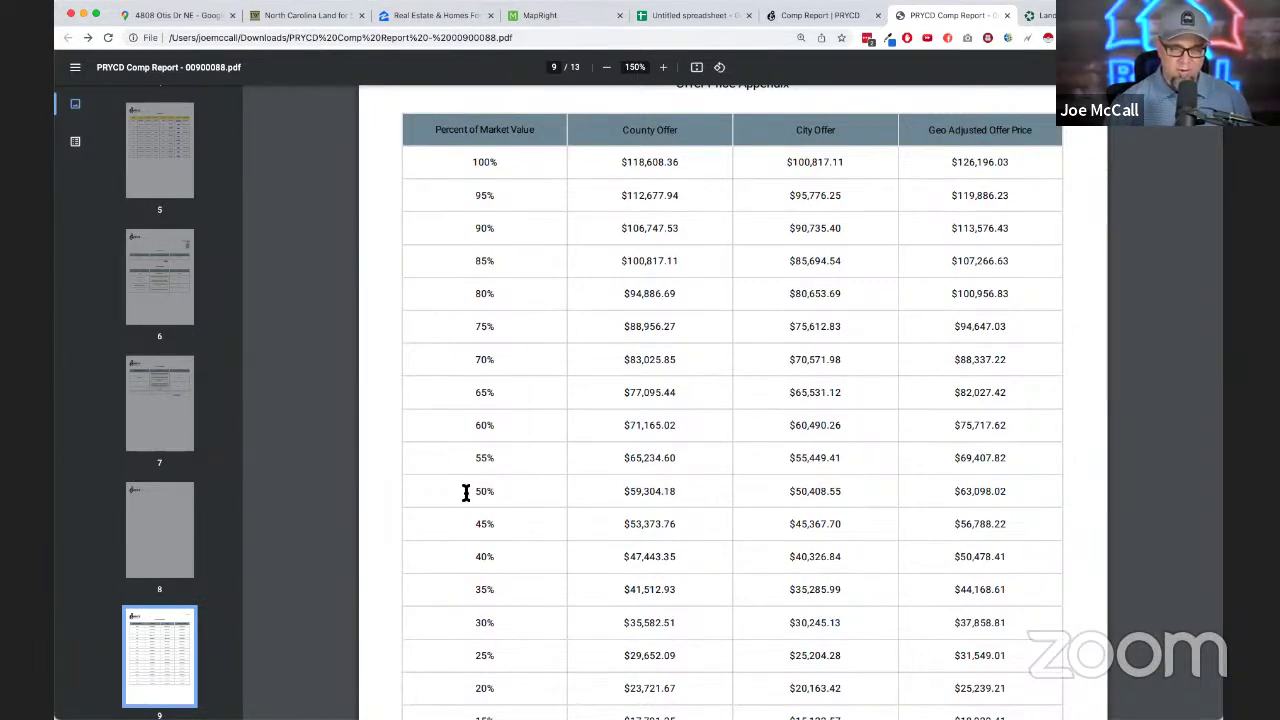
drag(474, 494, 806, 500)
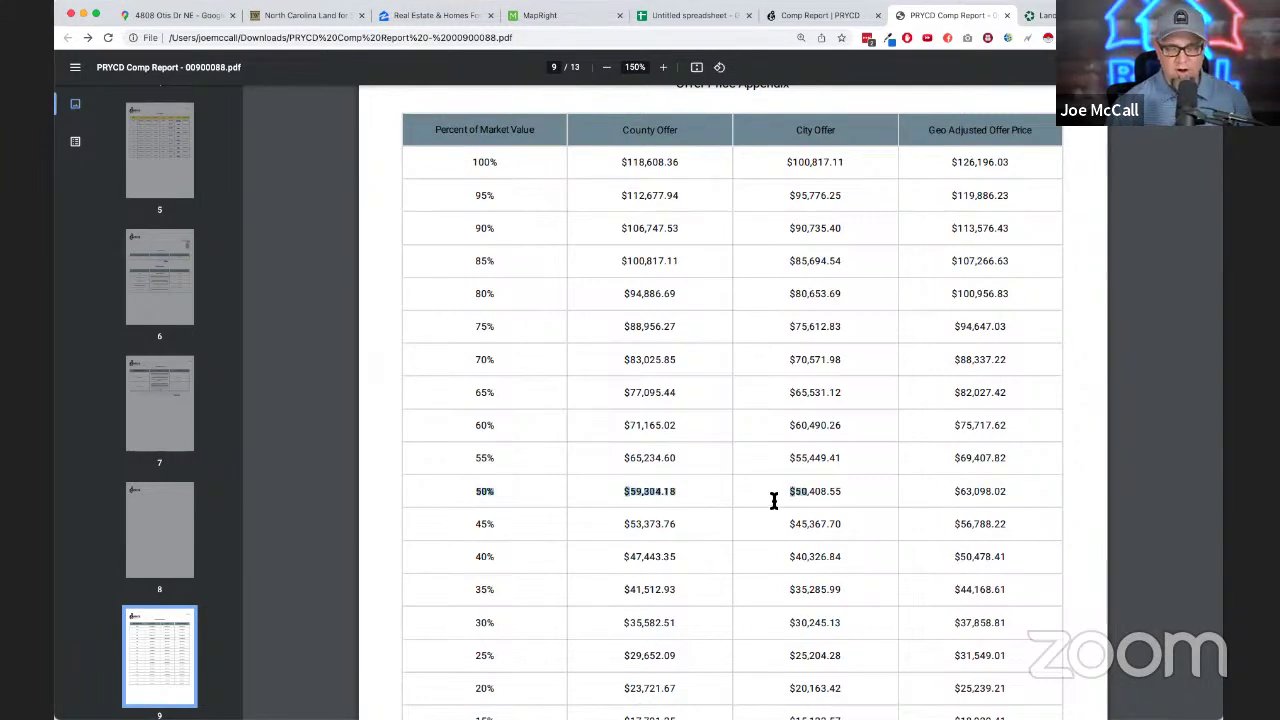
triple_click(479, 491)
click(521, 494)
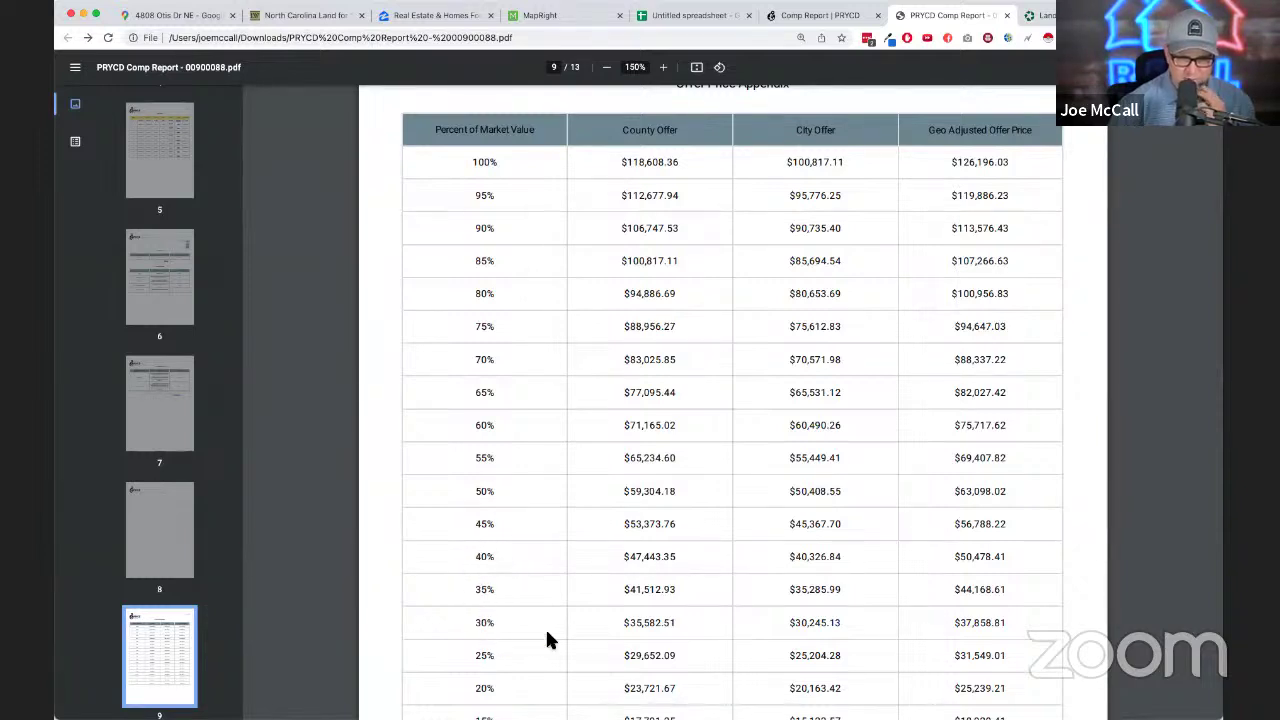
- Highlight the City Offer prices at 30% and 35% of market value, and clear the selection
drag(849, 626, 784, 624)
drag(841, 589, 777, 591)
click(818, 598)
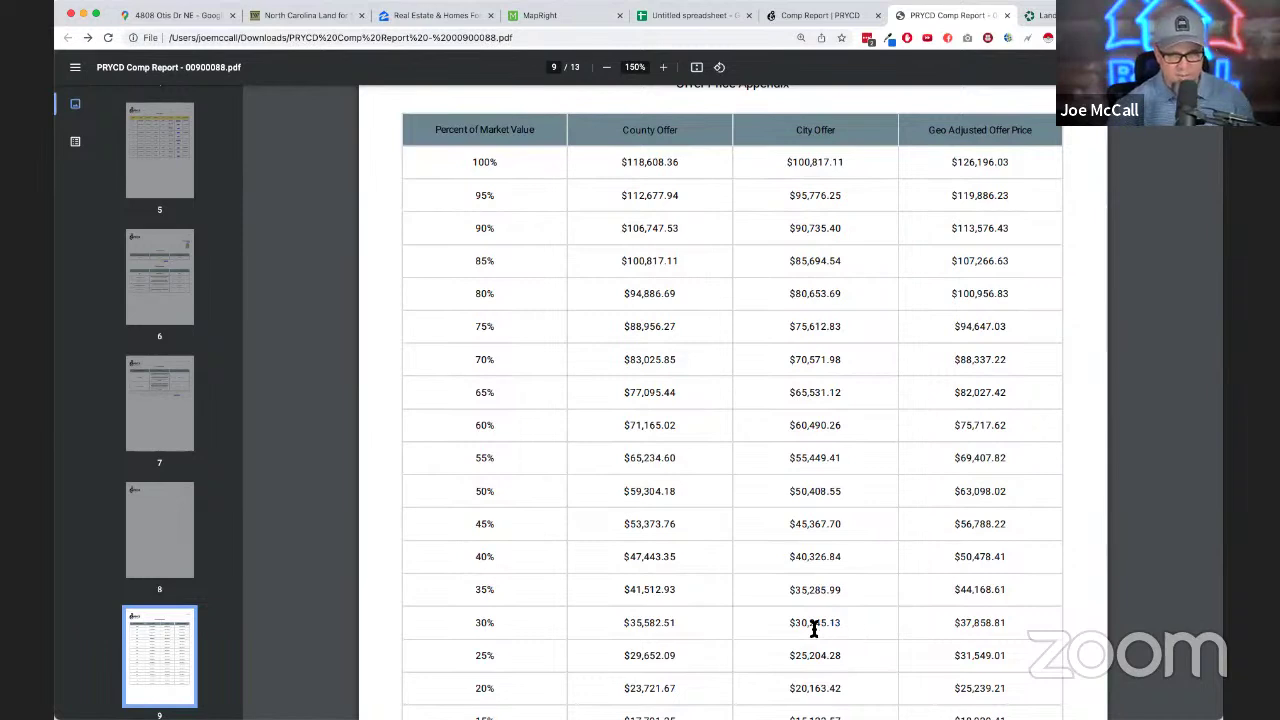
triple_click(814, 627)
click(860, 623)
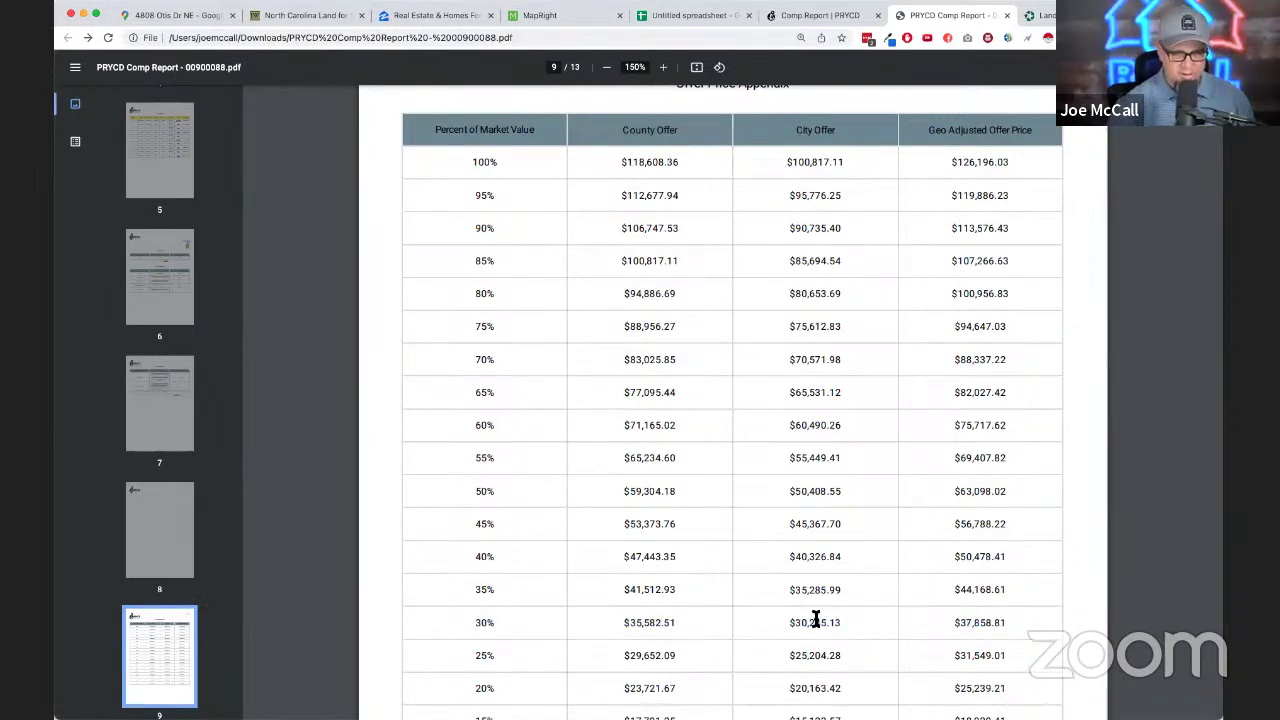